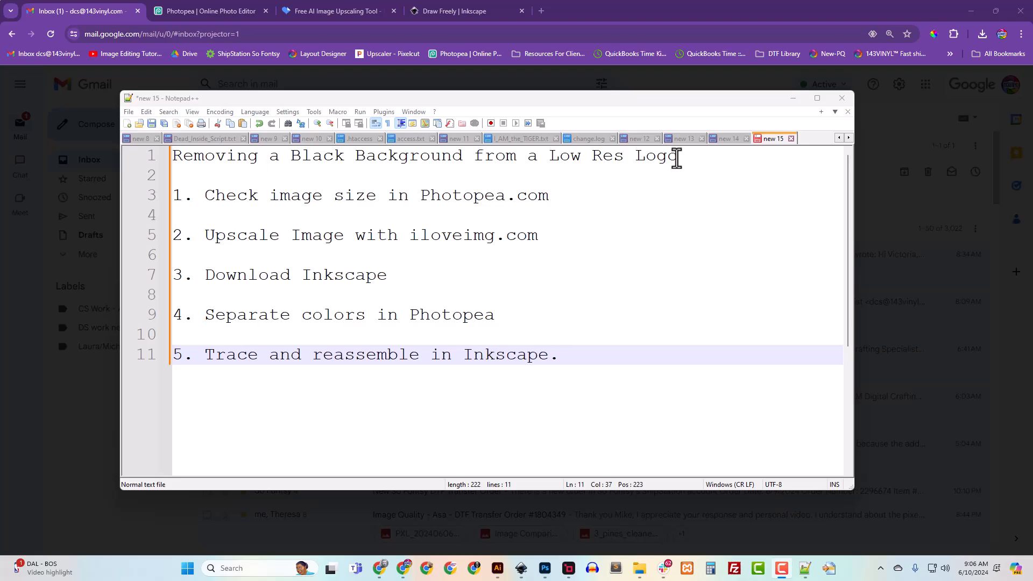
# Review the Notepad++ outline for removing a black background from a low-res logo, highlighting its title and each of the five steps.
pyautogui.moveTo(677, 158); pyautogui.dragTo(173, 161)
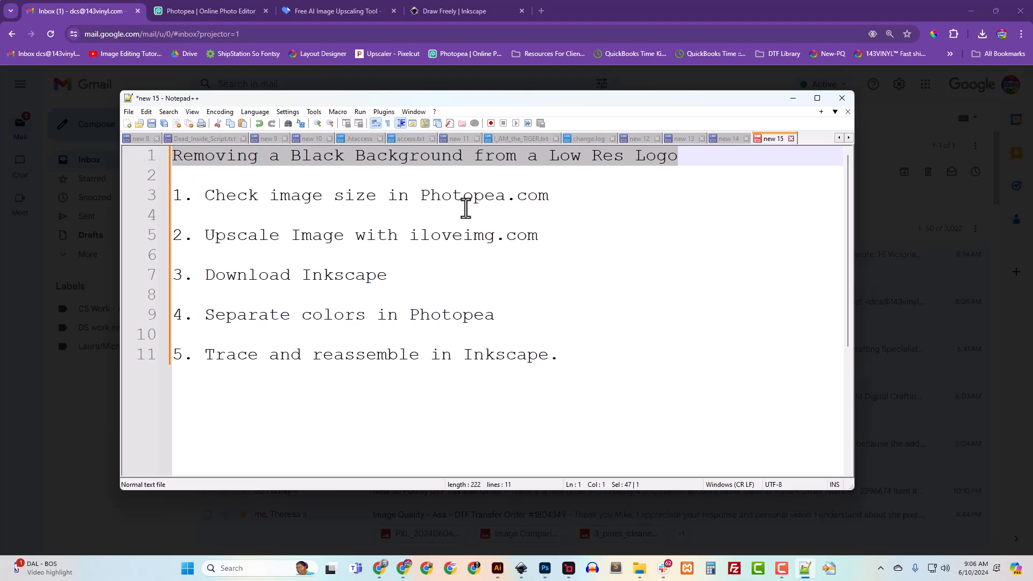
pyautogui.moveTo(206, 198); pyautogui.dragTo(549, 202)
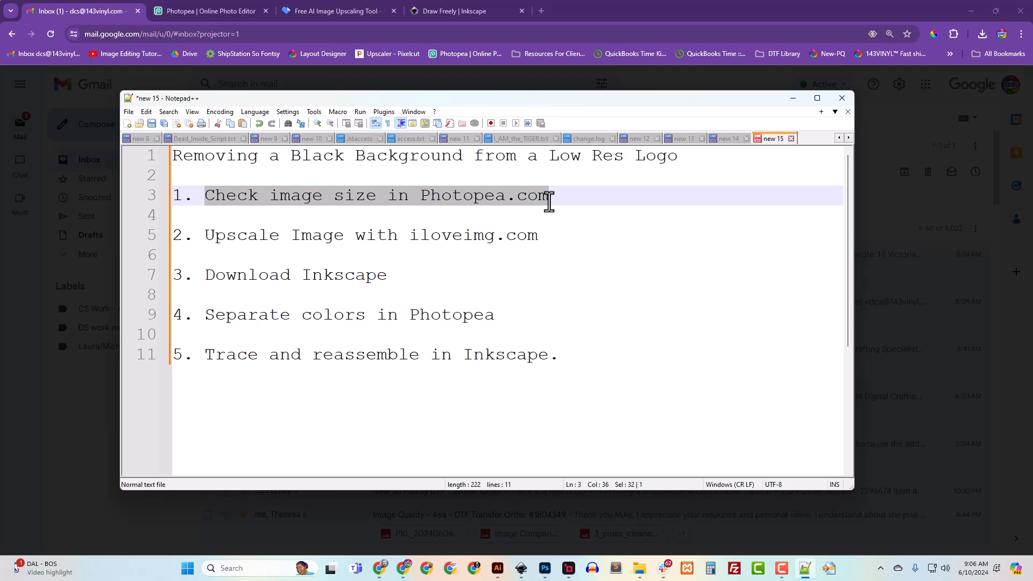
pyautogui.moveTo(207, 238); pyautogui.dragTo(544, 241)
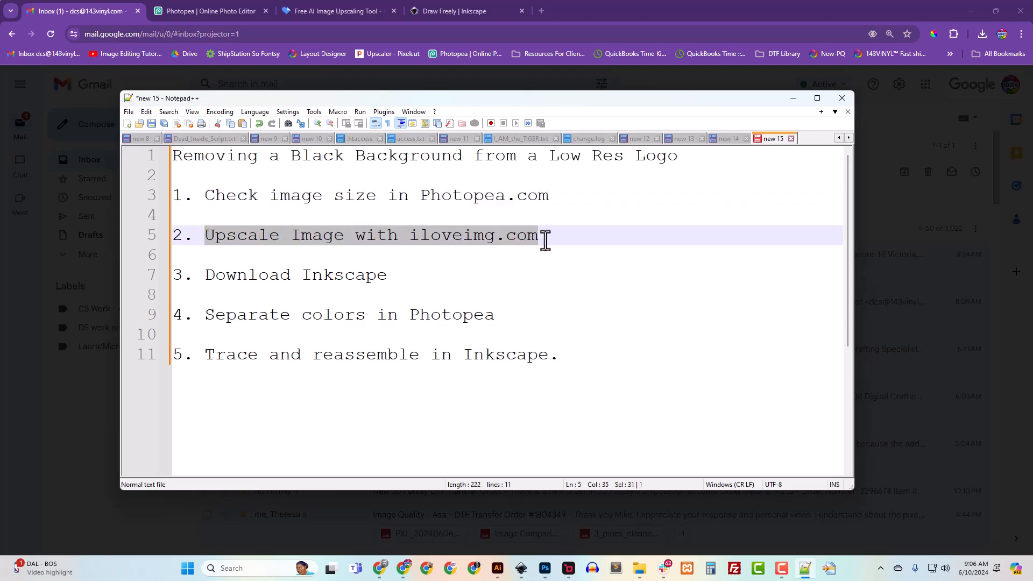
pyautogui.moveTo(204, 277); pyautogui.dragTo(385, 285)
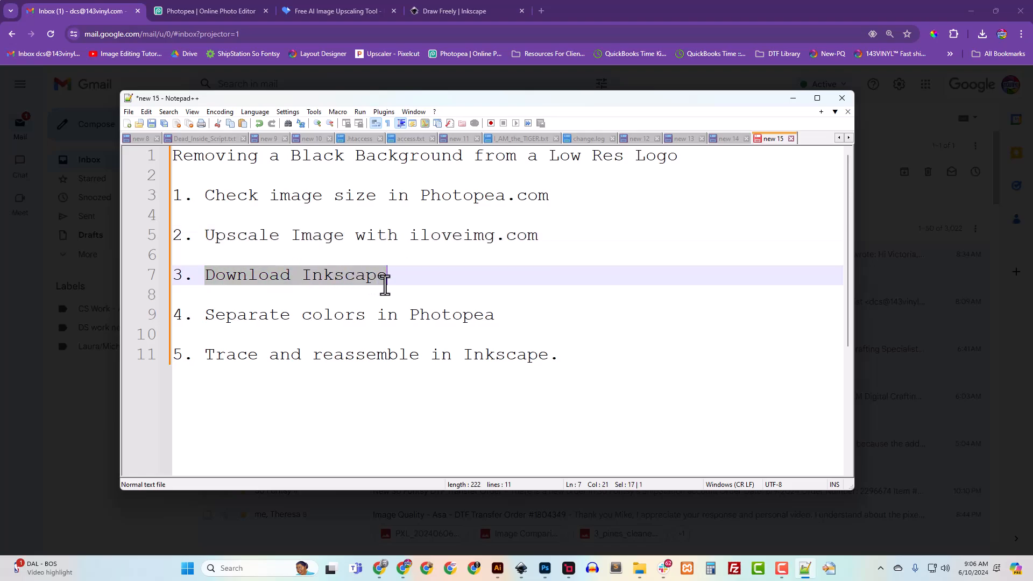
pyautogui.moveTo(205, 319); pyautogui.dragTo(494, 316)
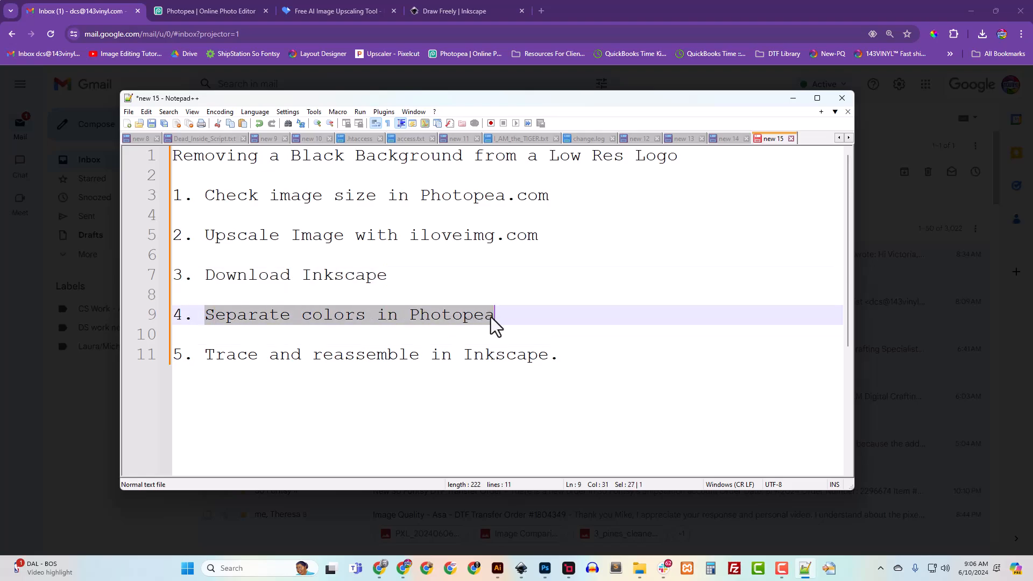
pyautogui.moveTo(205, 356); pyautogui.dragTo(558, 356)
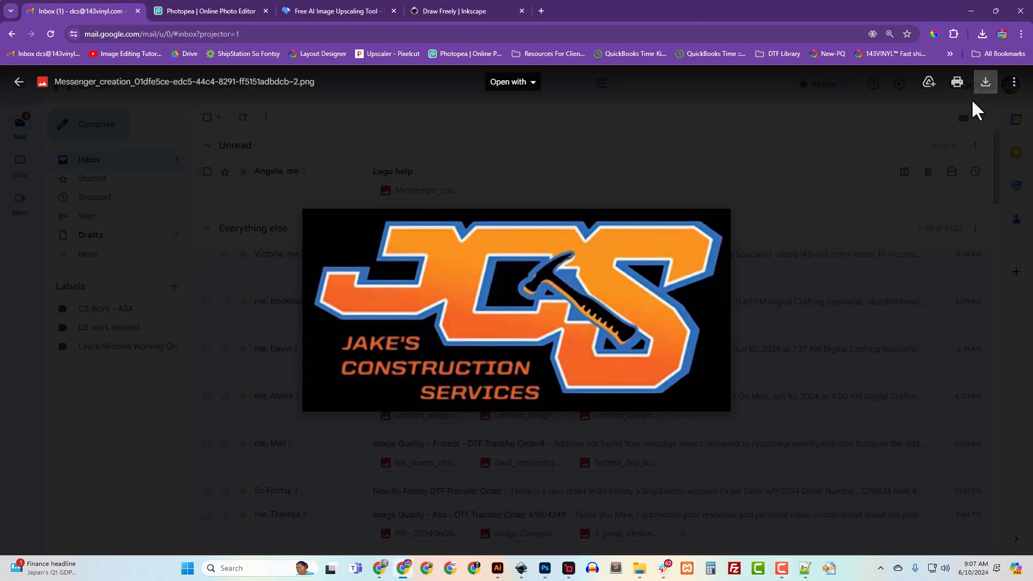
# Download the JCS logo attachment from the email and open the newest downloaded copy in Photopea.
pyautogui.click(985, 82)
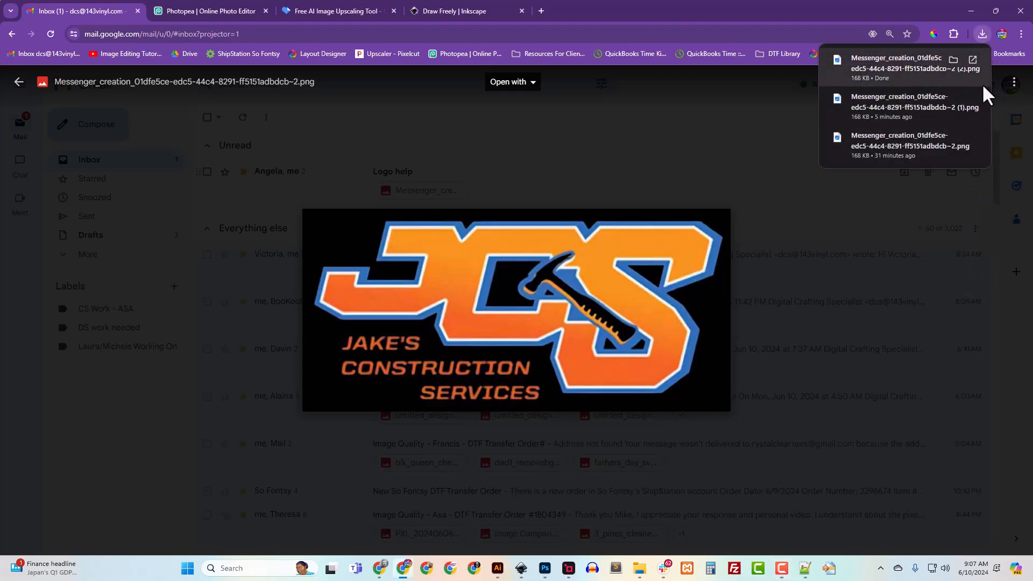
pyautogui.click(195, 7)
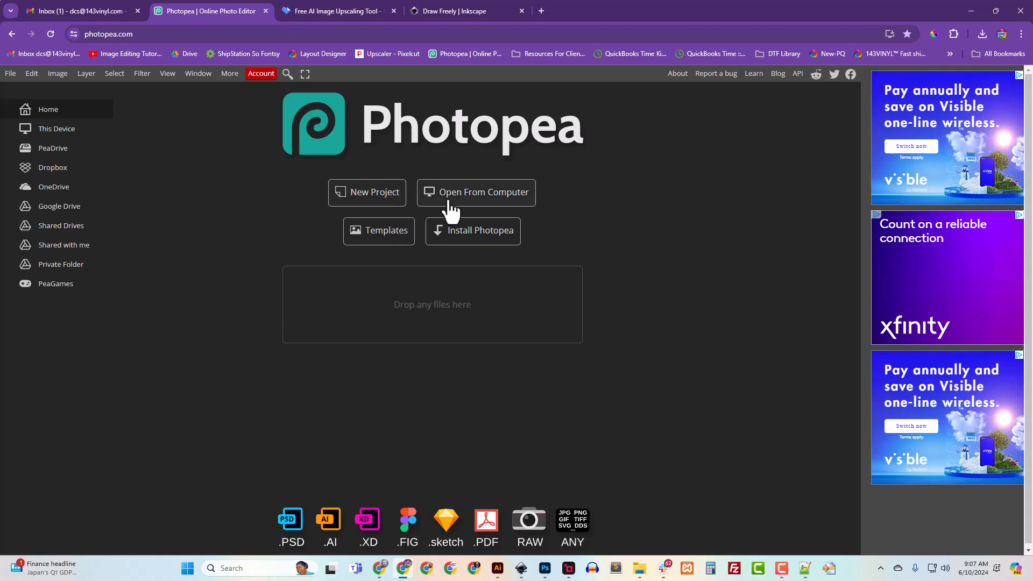
pyautogui.click(451, 210)
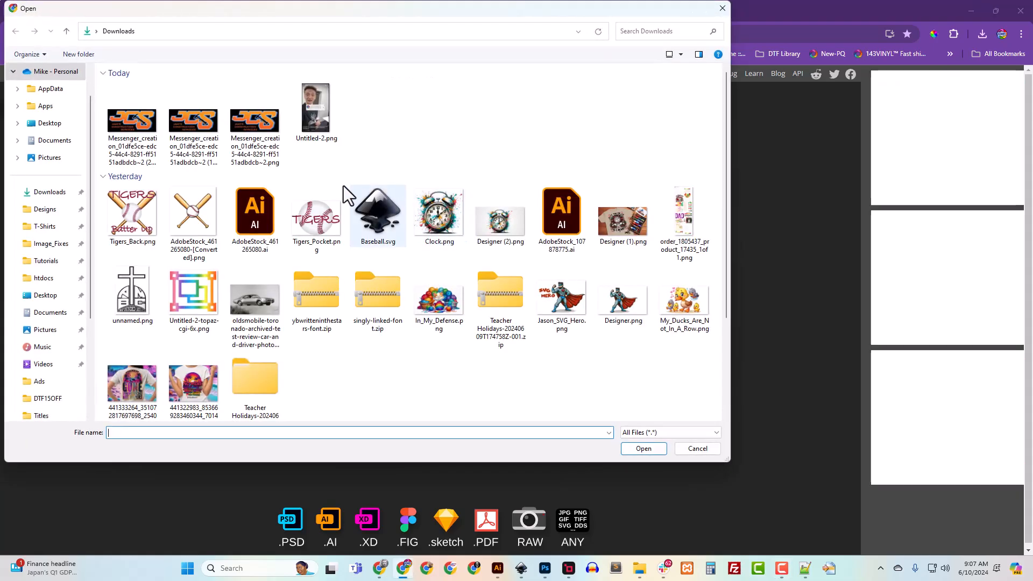
pyautogui.click(121, 129)
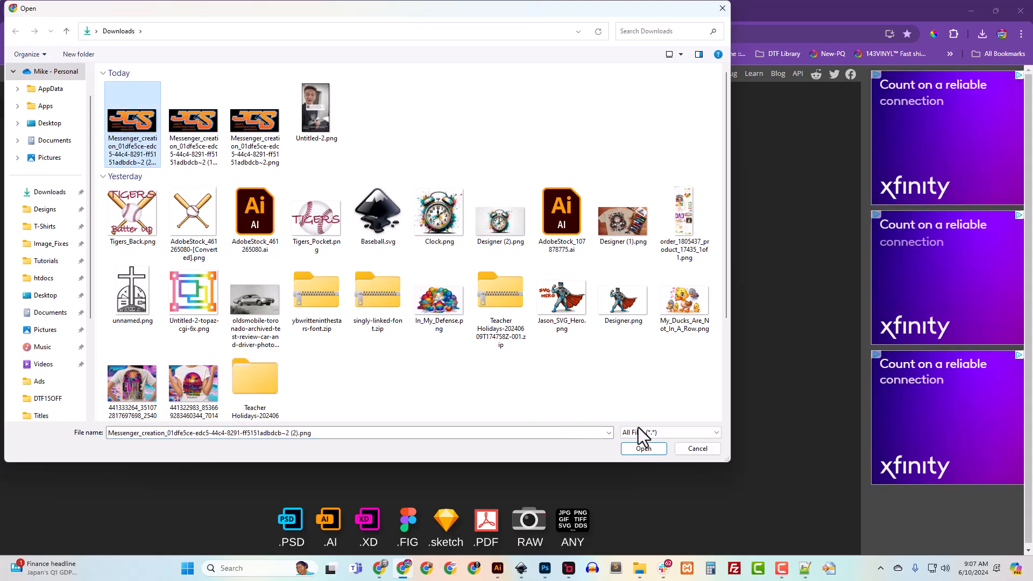
pyautogui.click(645, 448)
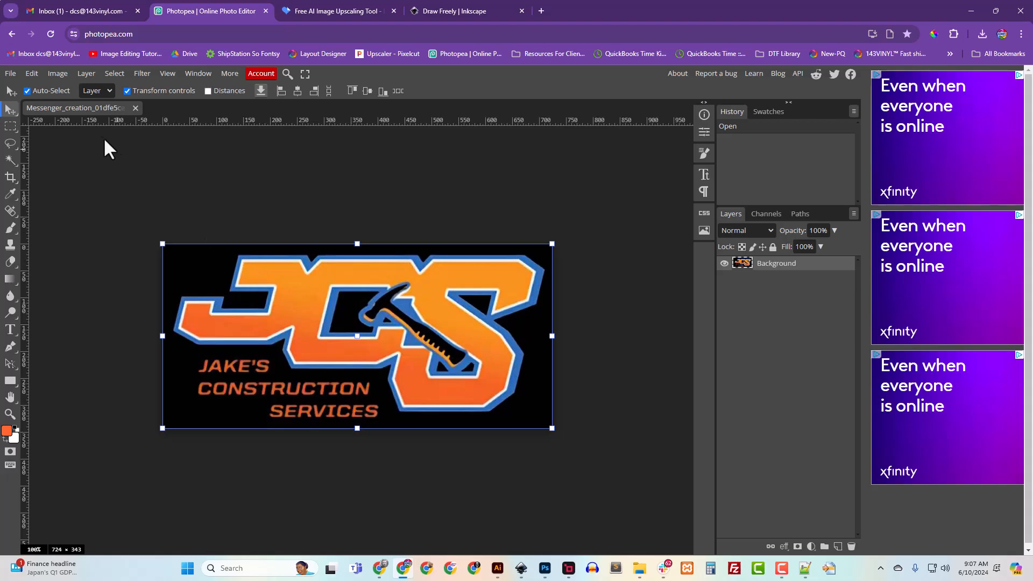
# Inspect the logo's edge quality at pixel-to-pixel view and at 200% zoom.
pyautogui.click(60, 75)
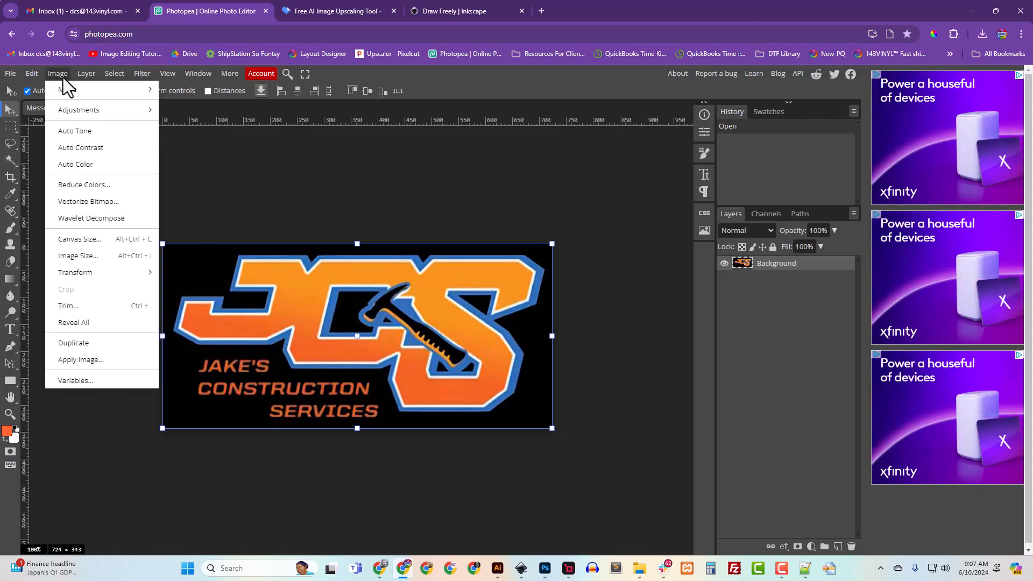
pyautogui.click(198, 75)
pyautogui.click(167, 74)
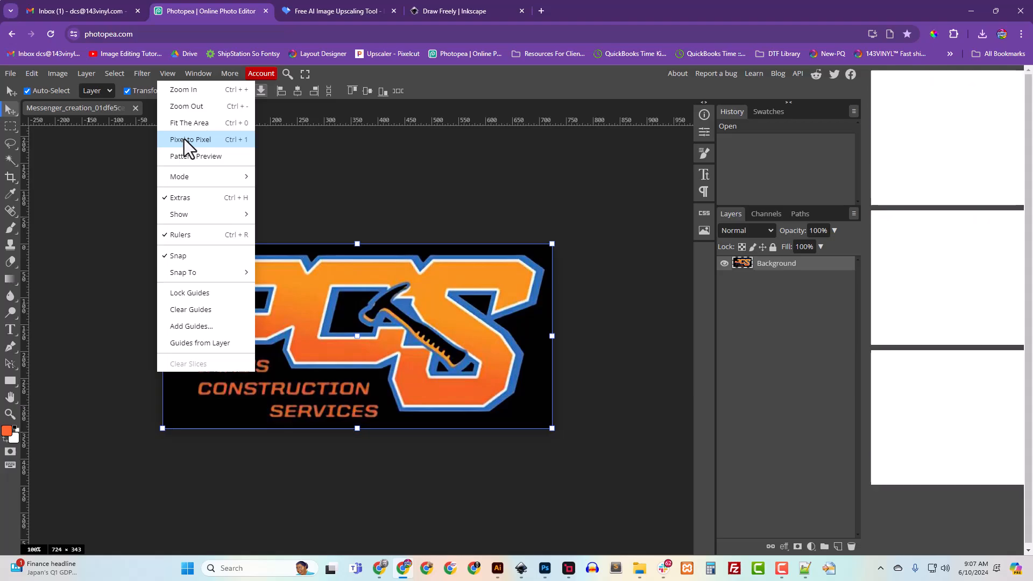
pyautogui.click(184, 139)
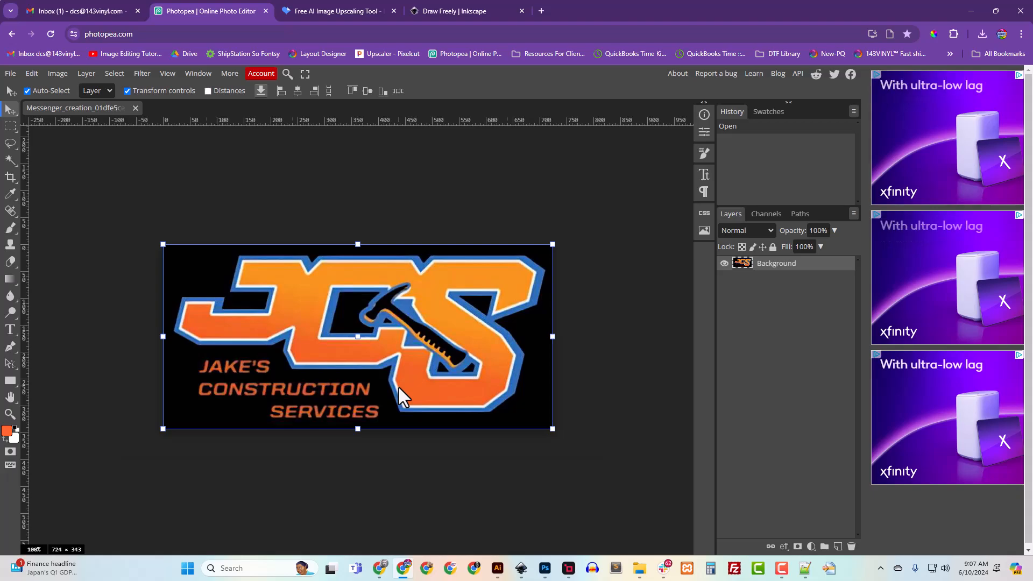
pyautogui.hotkey('ctrl', '+')
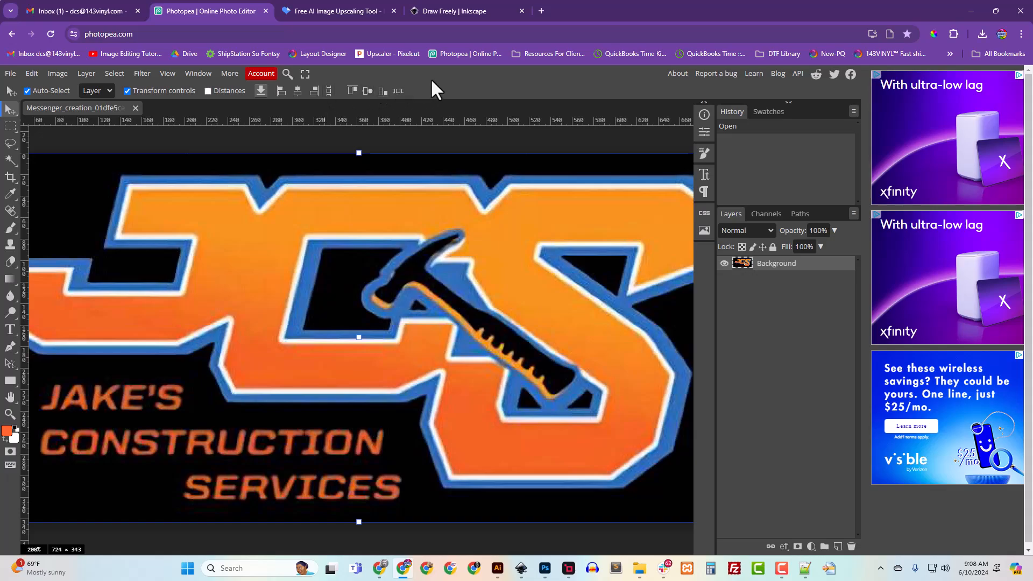
pyautogui.hotkey('ctrl', '-')
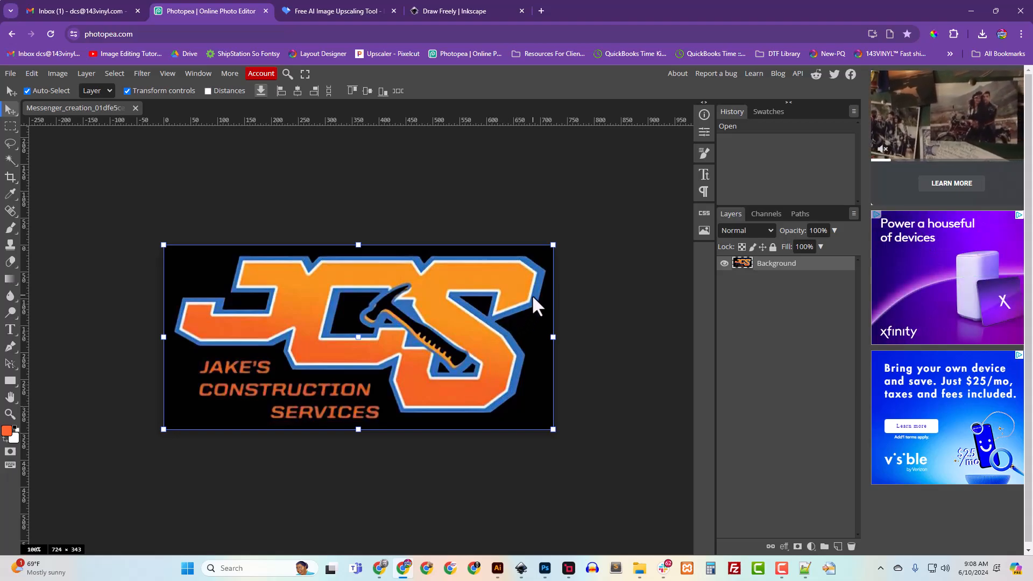
pyautogui.hotkey('ctrl', '+')
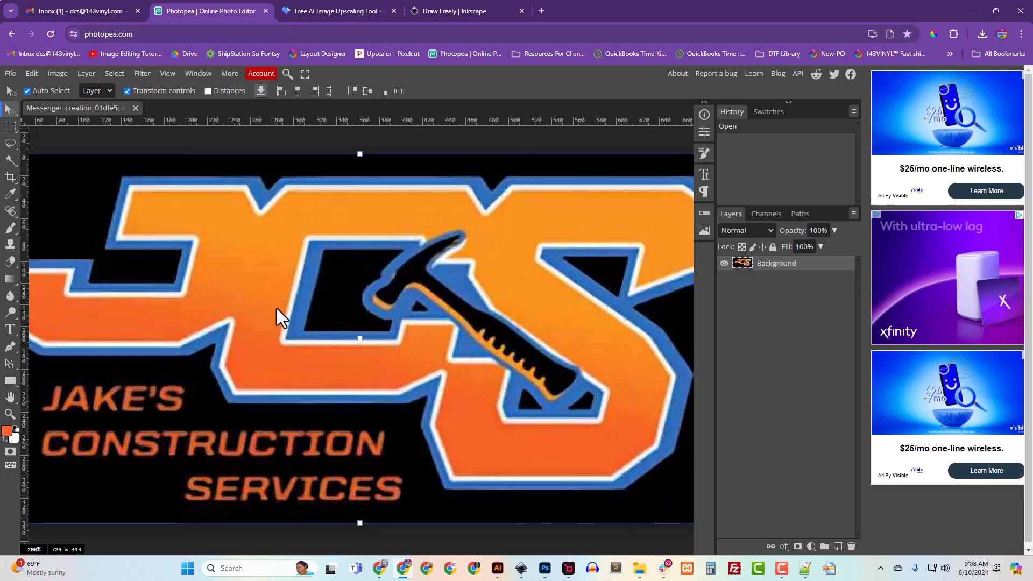
# Resize the logo image to a width of 500 pixels with the proportions linked.
pyautogui.click(56, 74)
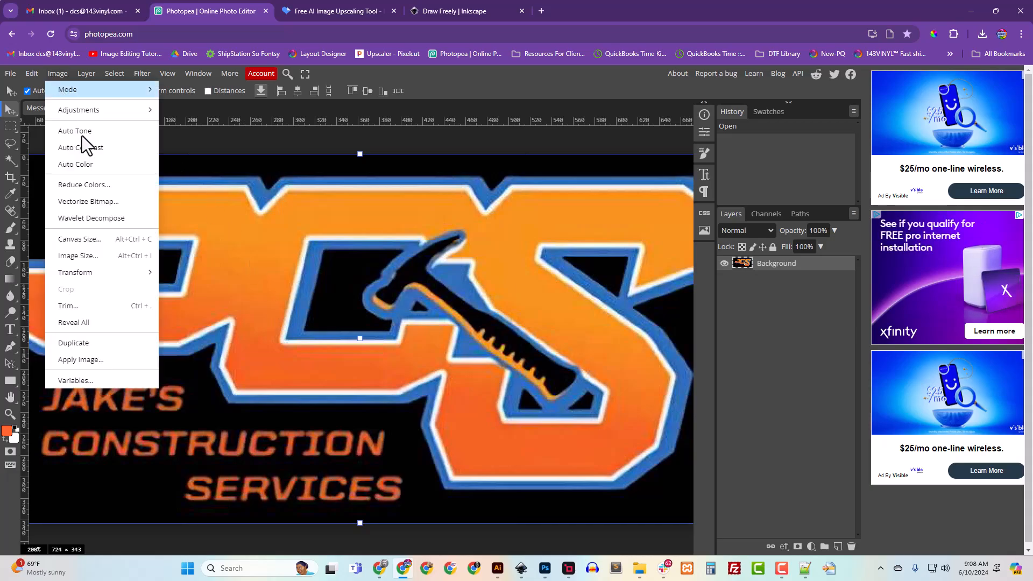
pyautogui.click(86, 260)
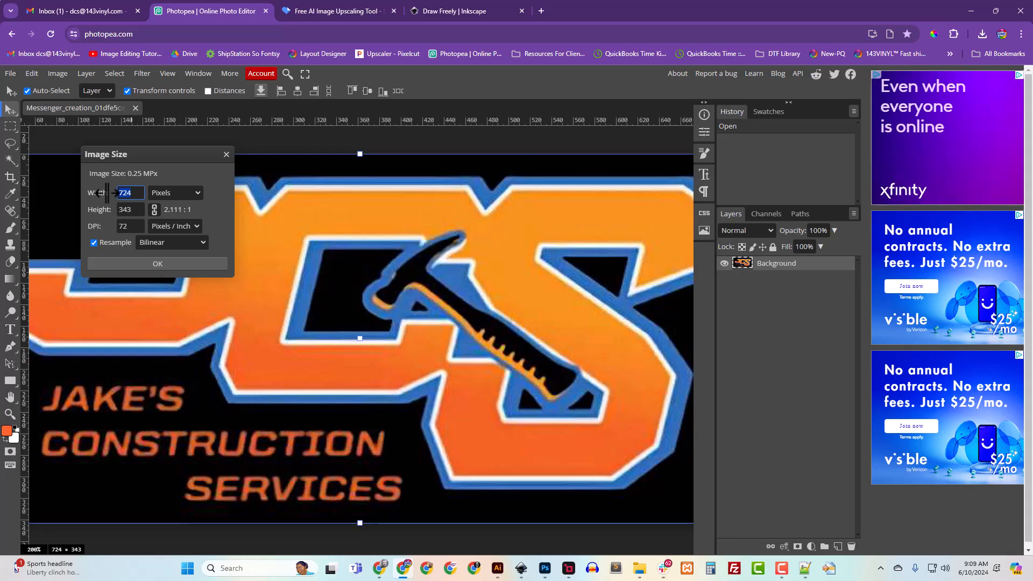
pyautogui.write('00')
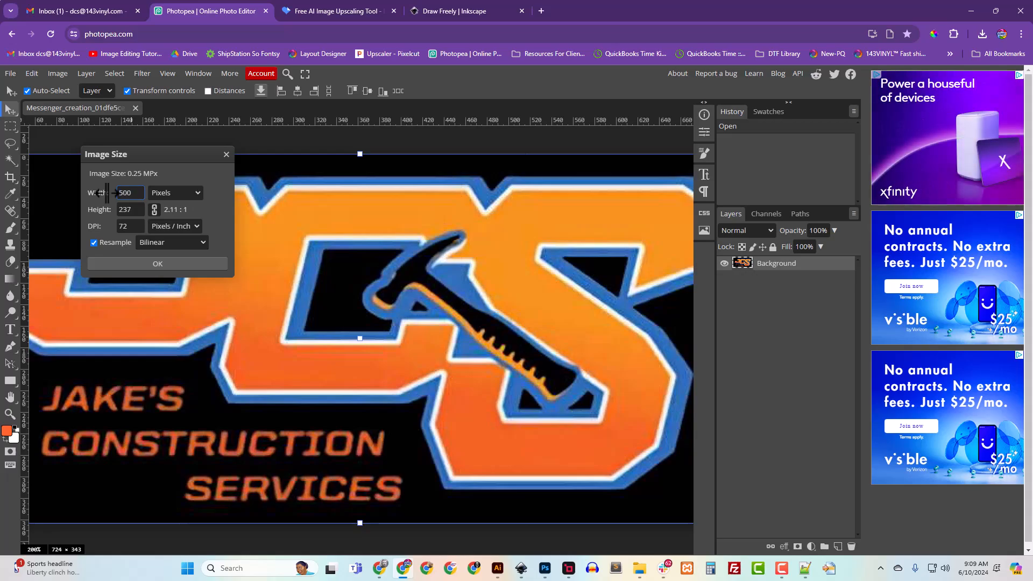
pyautogui.click(165, 263)
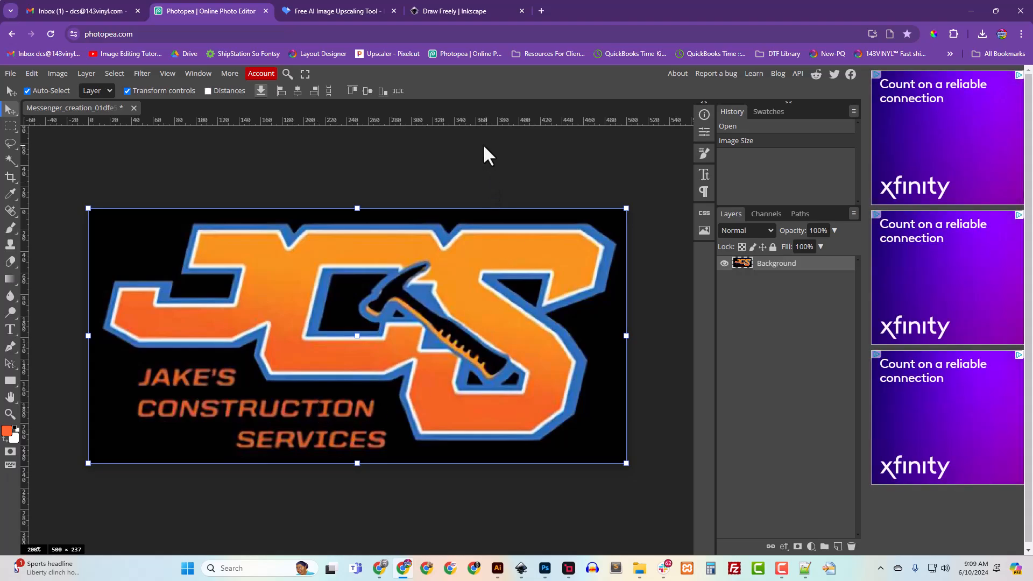
pyautogui.hotkey('ctrl', '-')
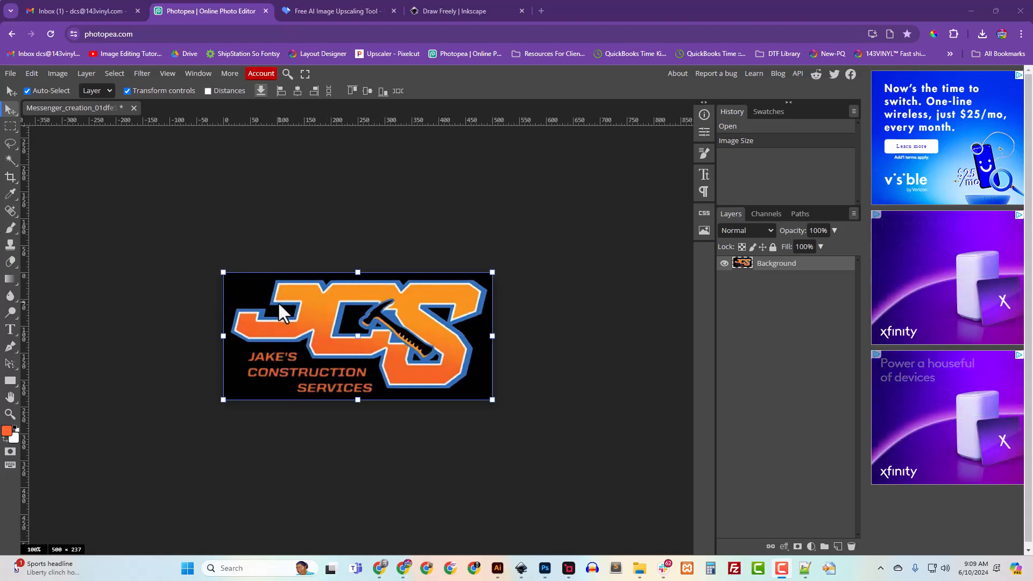
# Export the resized logo as a PNG named JCS_Logo_500 at 100% quality.
pyautogui.click(13, 74)
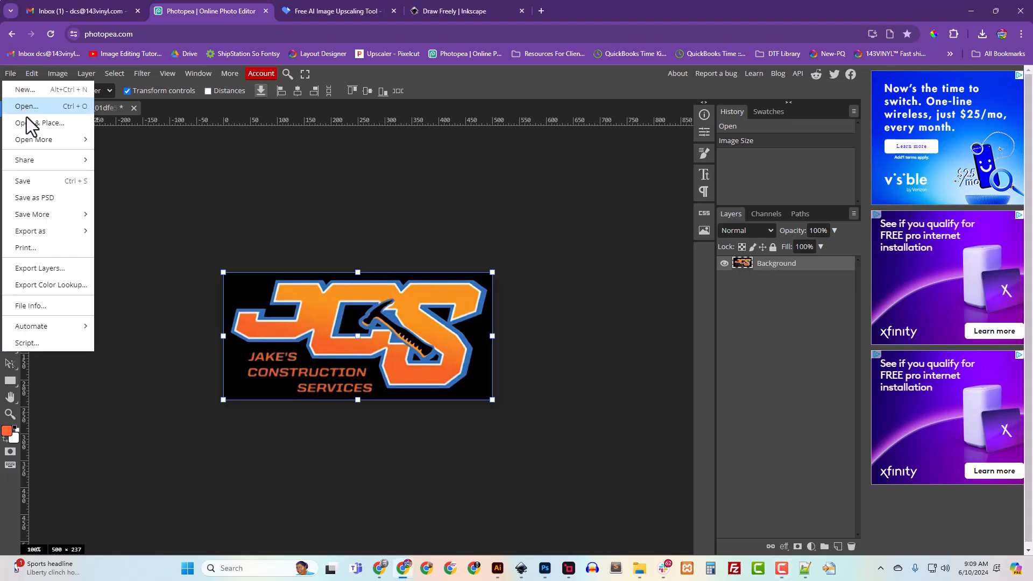
pyautogui.moveTo(57, 233)
pyautogui.click(128, 231)
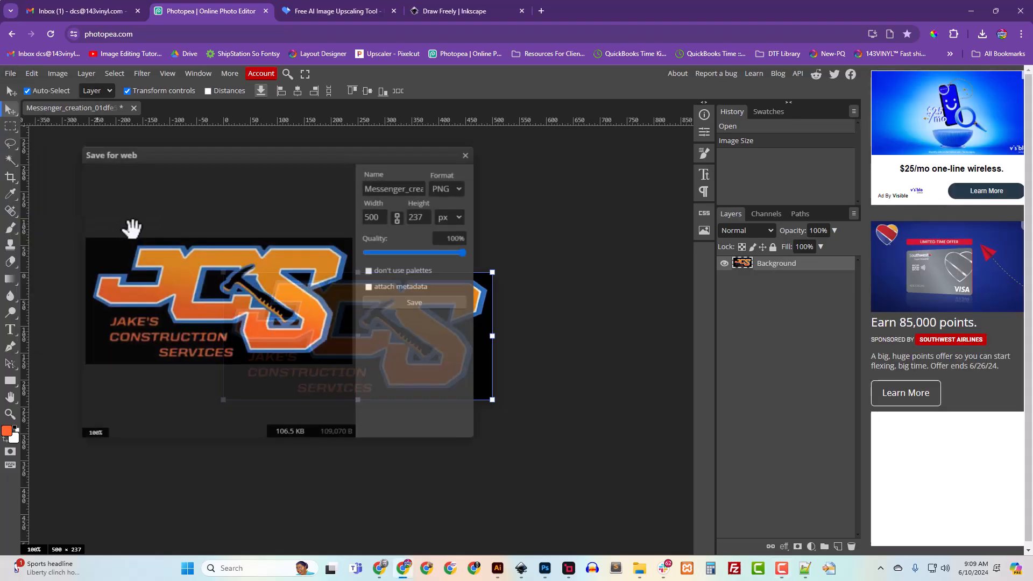
pyautogui.click(412, 188)
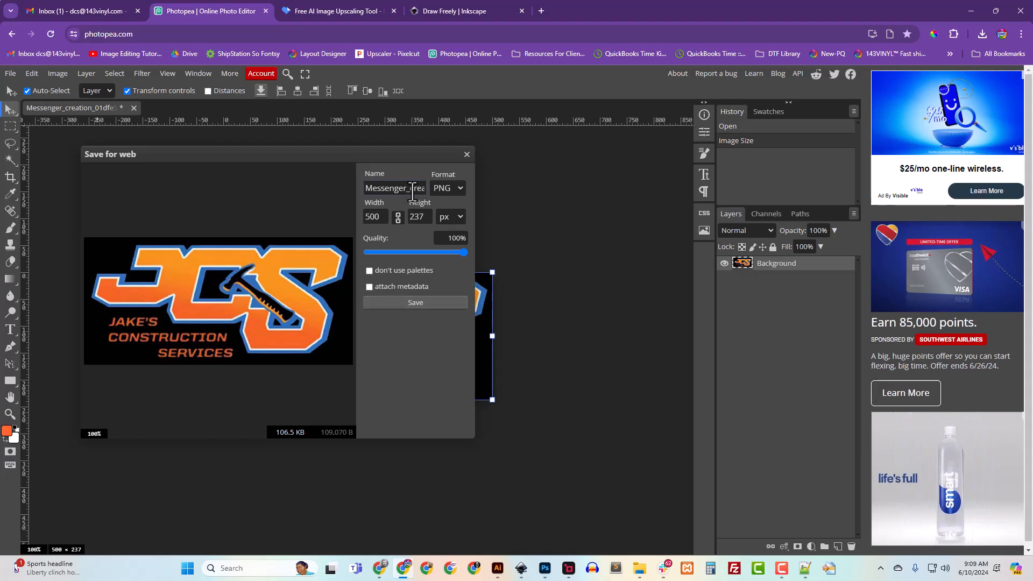
pyautogui.doubleClick(412, 188)
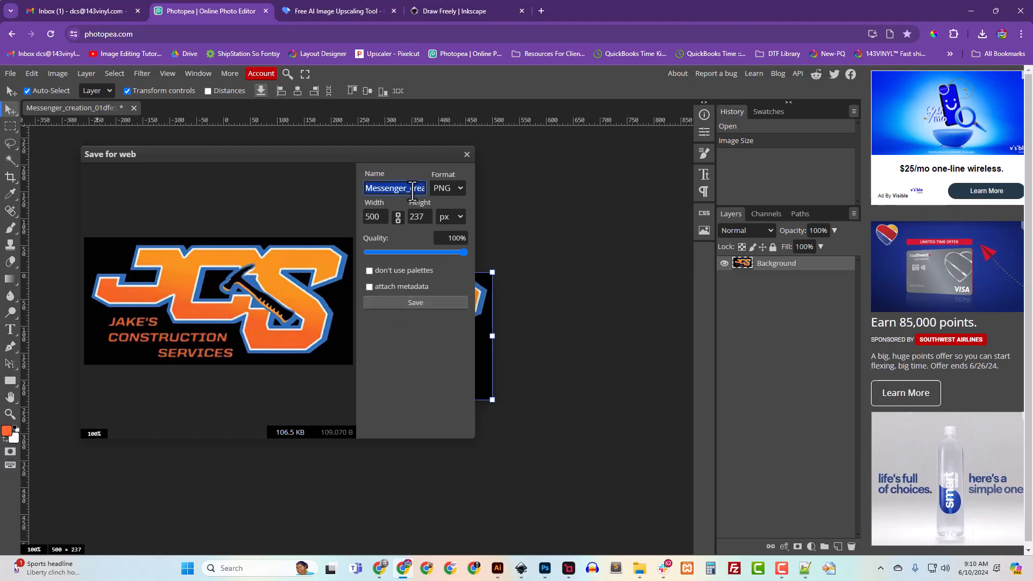
pyautogui.write('JCS')
pyautogui.write('_Logo')
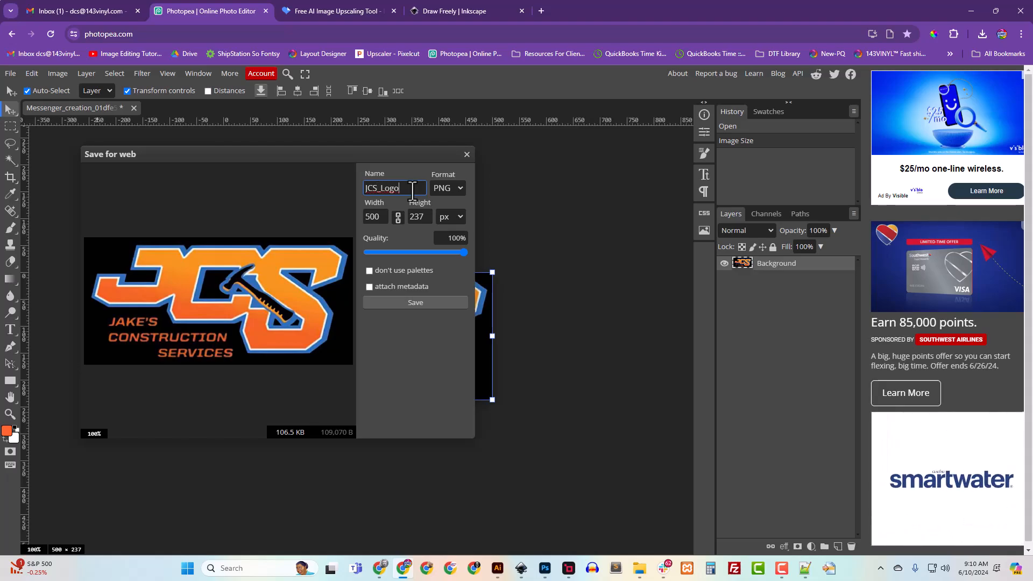
pyautogui.write('_500')
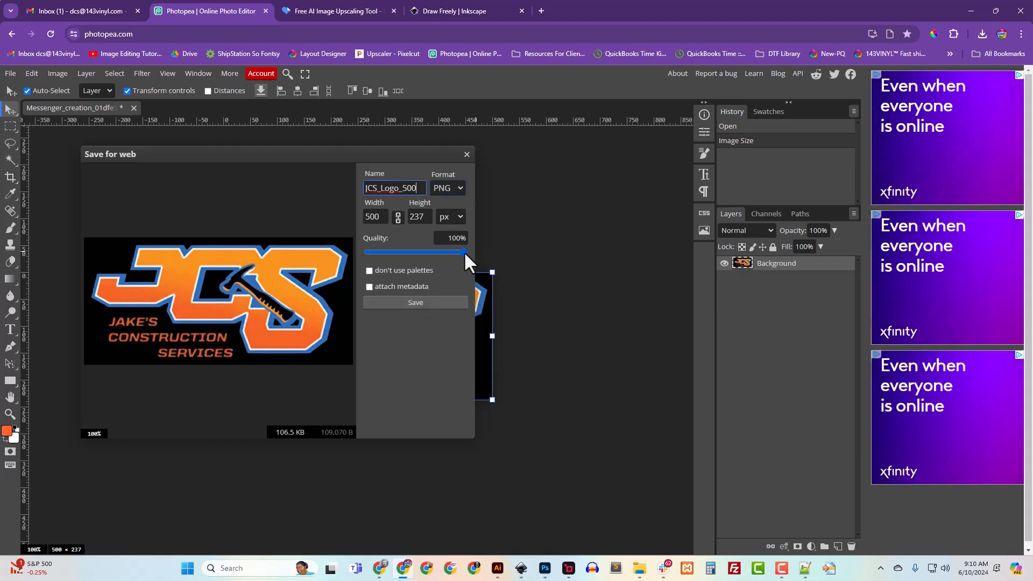
pyautogui.click(407, 303)
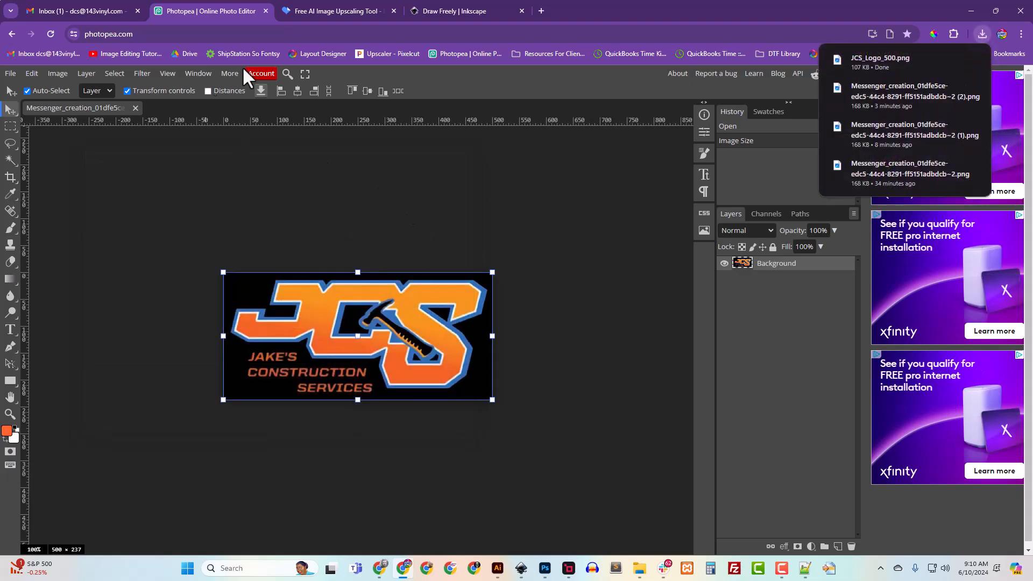
# Switch to the iLoveIMG upscaler and load JCS_Logo_500.png from the Downloads folder.
pyautogui.click(317, 11)
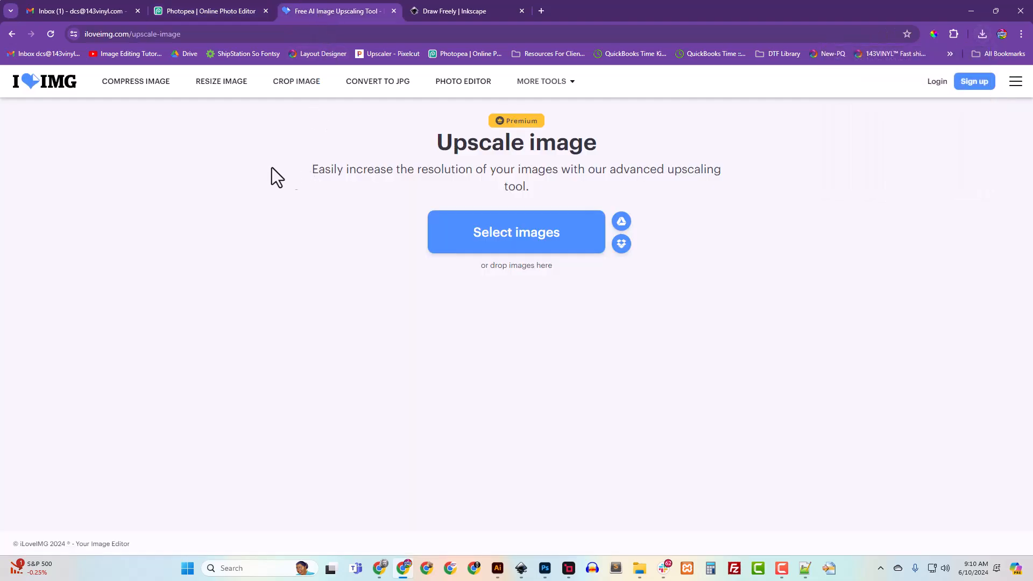
pyautogui.click(527, 242)
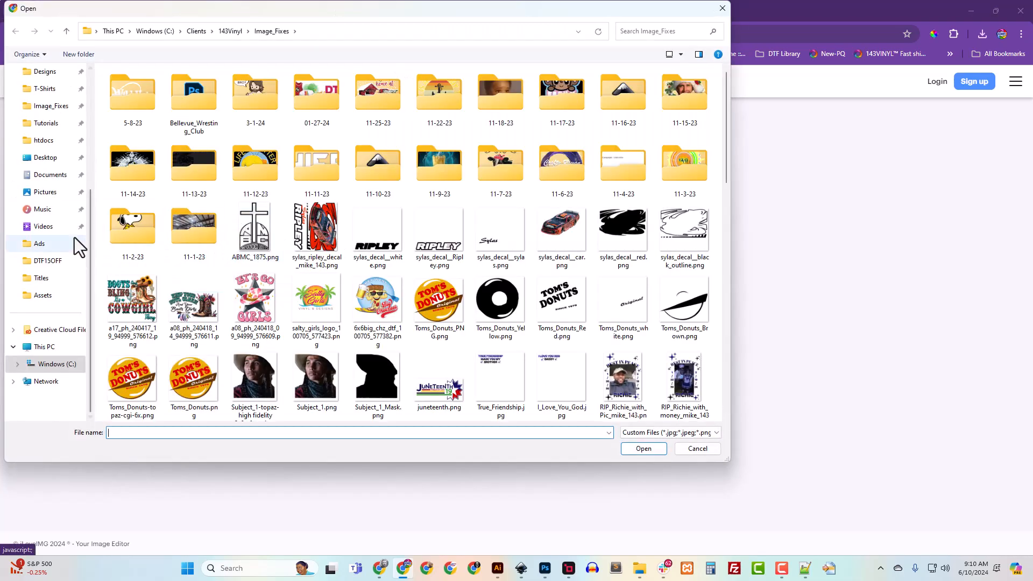
pyautogui.scroll(3, 65, 237)
pyautogui.click(54, 237)
pyautogui.click(143, 135)
pyautogui.click(643, 448)
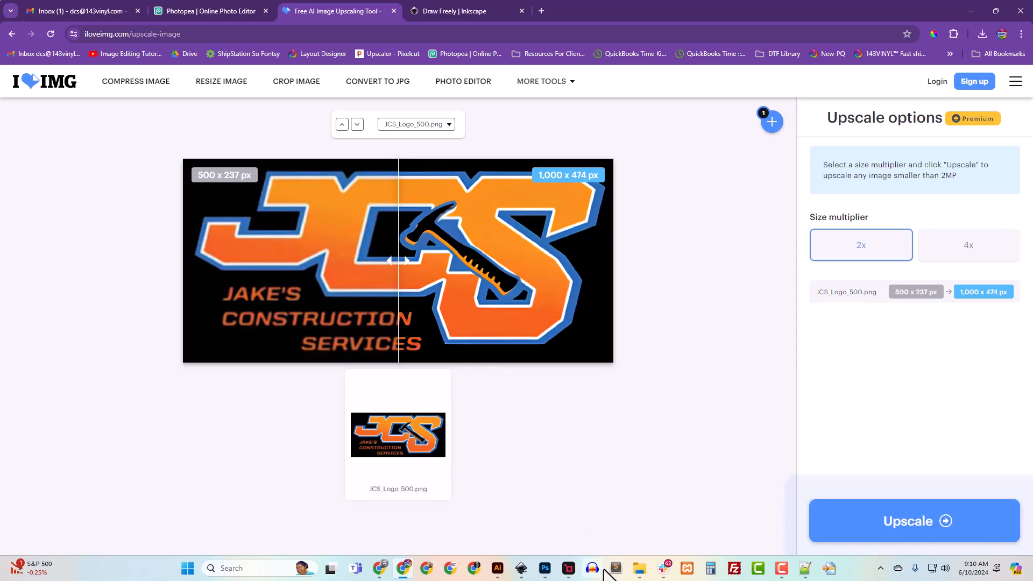
# Look at the Gigapixel desktop upscaler as an alternative, and return to the iLoveIMG upscale page.
pyautogui.moveTo(567, 571)
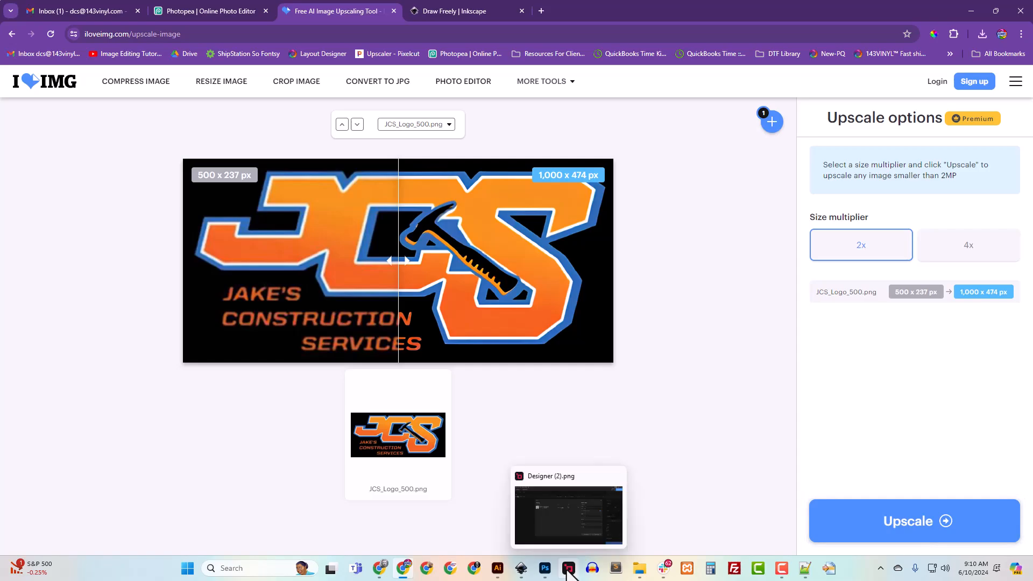
pyautogui.click(568, 571)
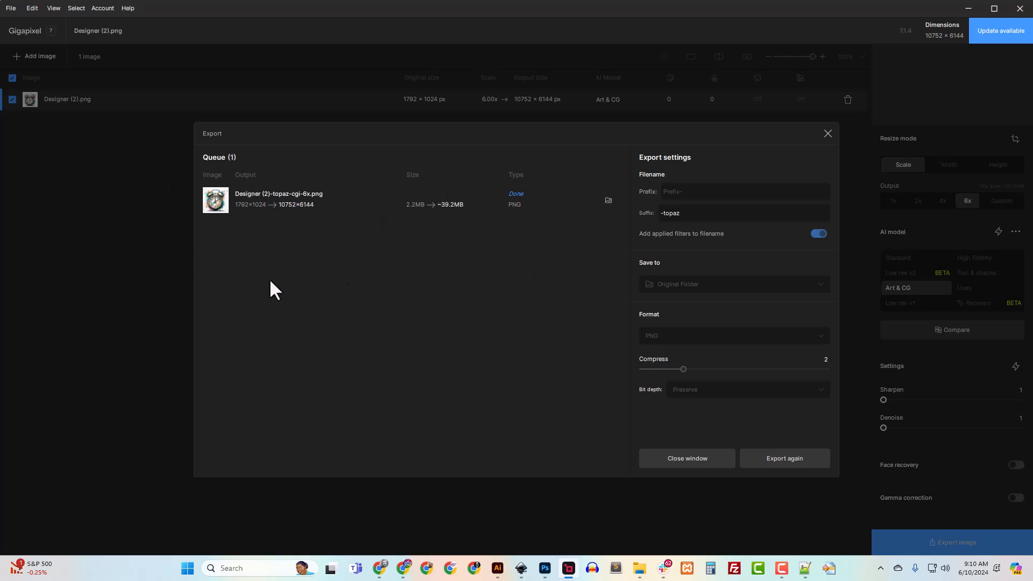
pyautogui.click(968, 8)
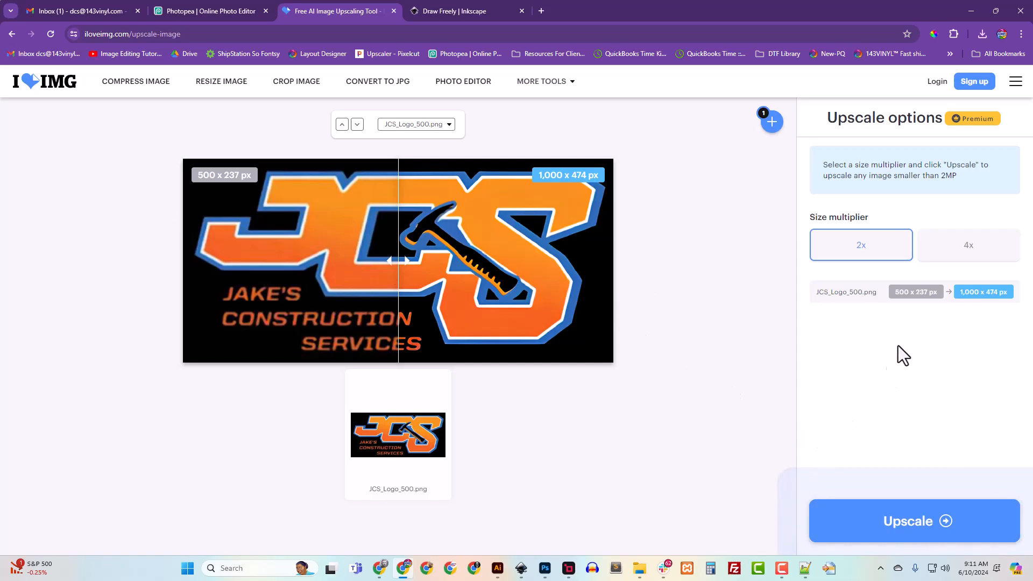
# Upscale the logo with the 4x size multiplier and check the downloaded JCS_Logo_500 (1).png in the Downloads folder.
pyautogui.click(977, 248)
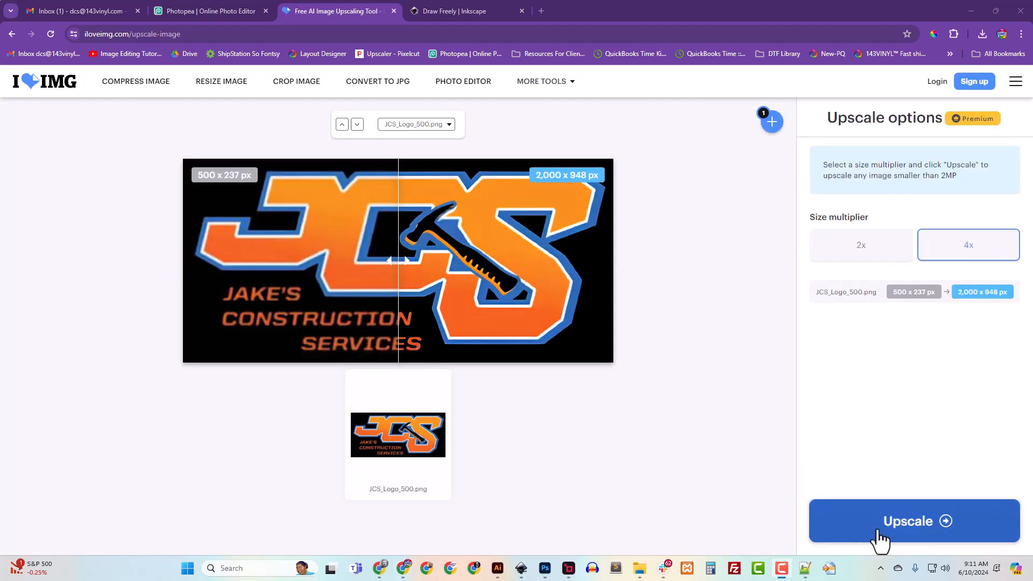
pyautogui.click(909, 522)
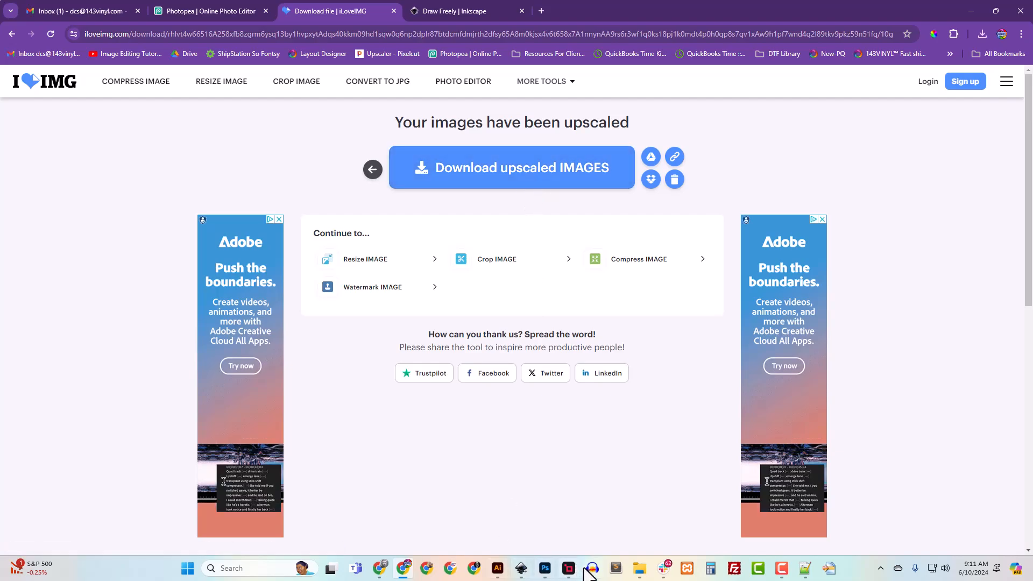
pyautogui.click(982, 33)
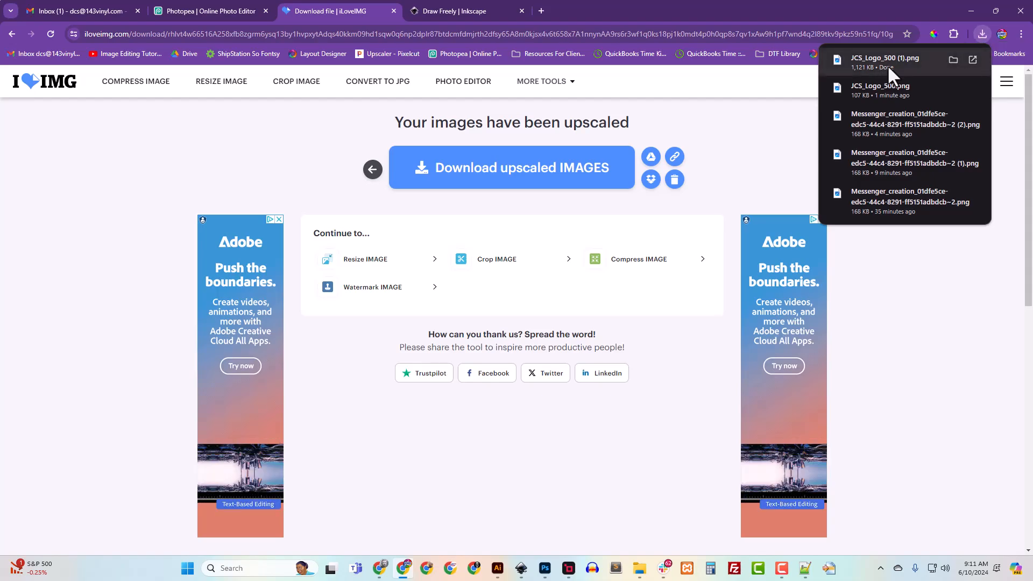
pyautogui.moveTo(639, 573)
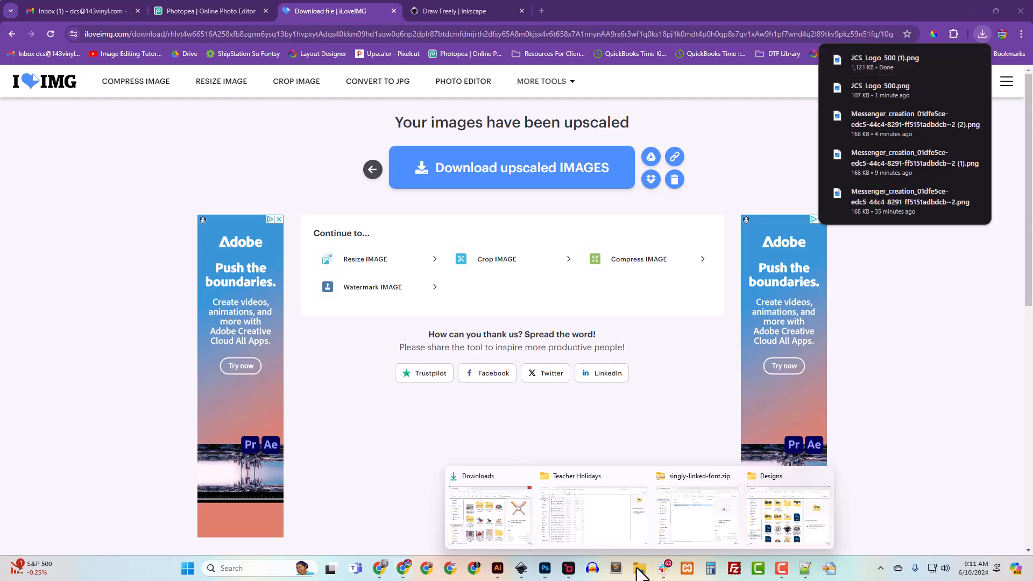
pyautogui.click(503, 486)
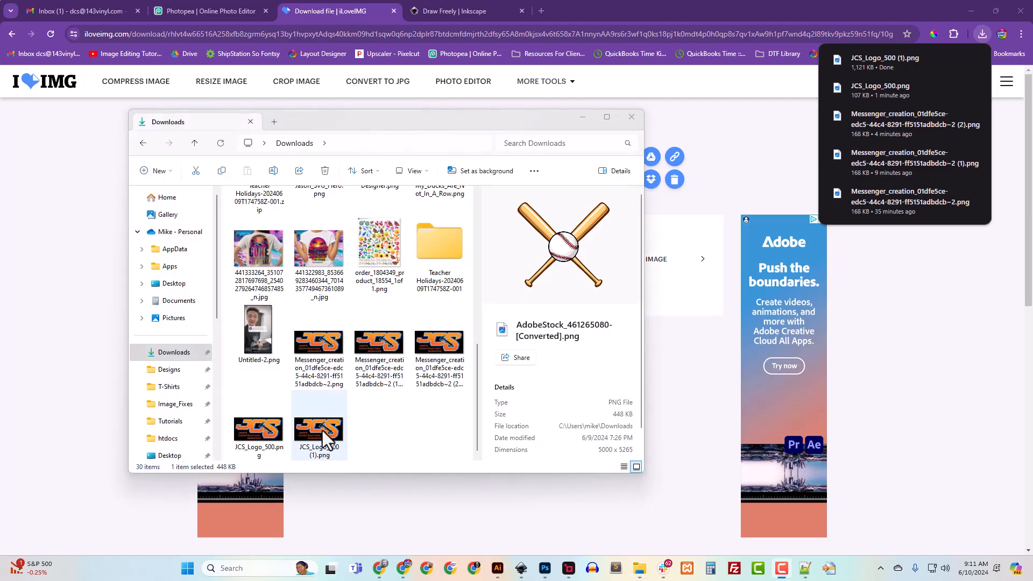
pyautogui.click(320, 435)
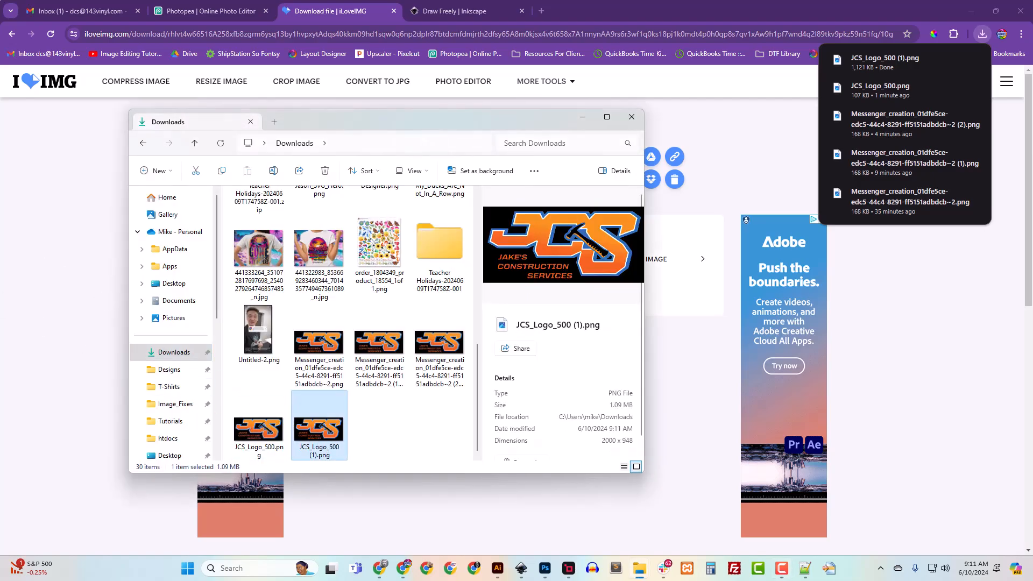
# Switch to Photopea, rename JCS_Logo_500 (1).png as JCS_Logo_2000.png while choosing a file, and open it.
pyautogui.click(217, 11)
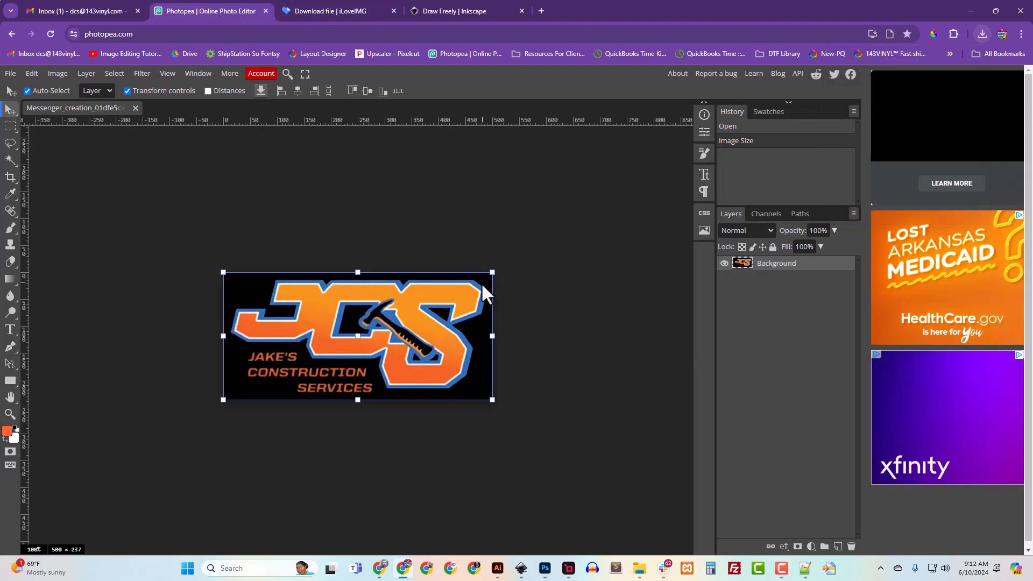
pyautogui.click(10, 74)
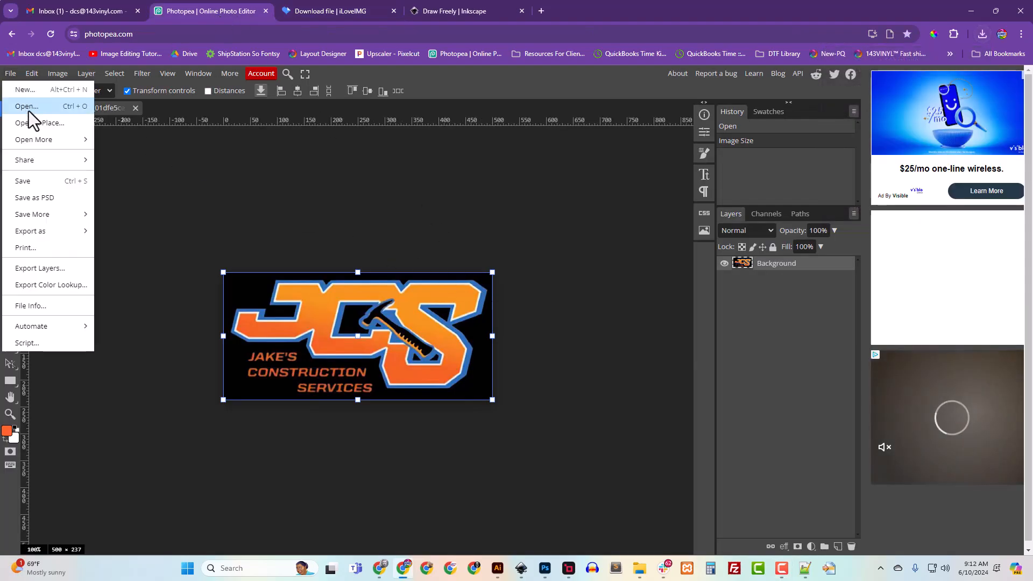
pyautogui.click(28, 106)
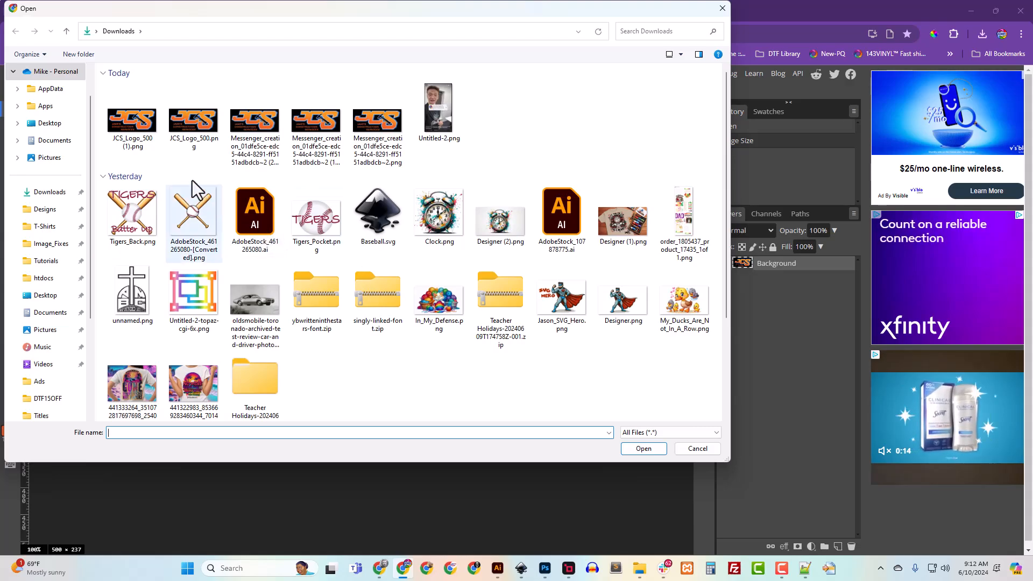
pyautogui.click(145, 141)
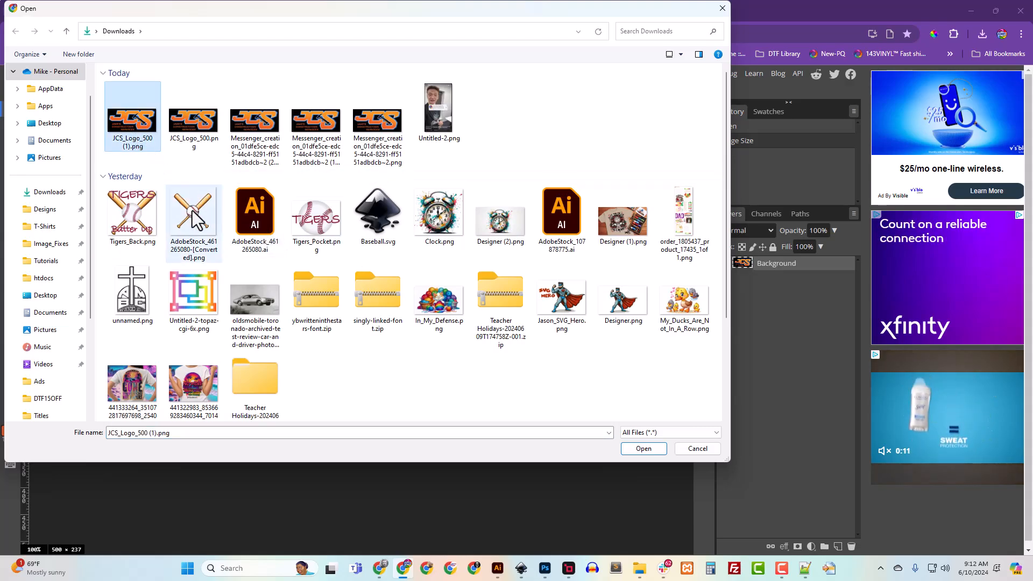
pyautogui.rightClick(147, 142)
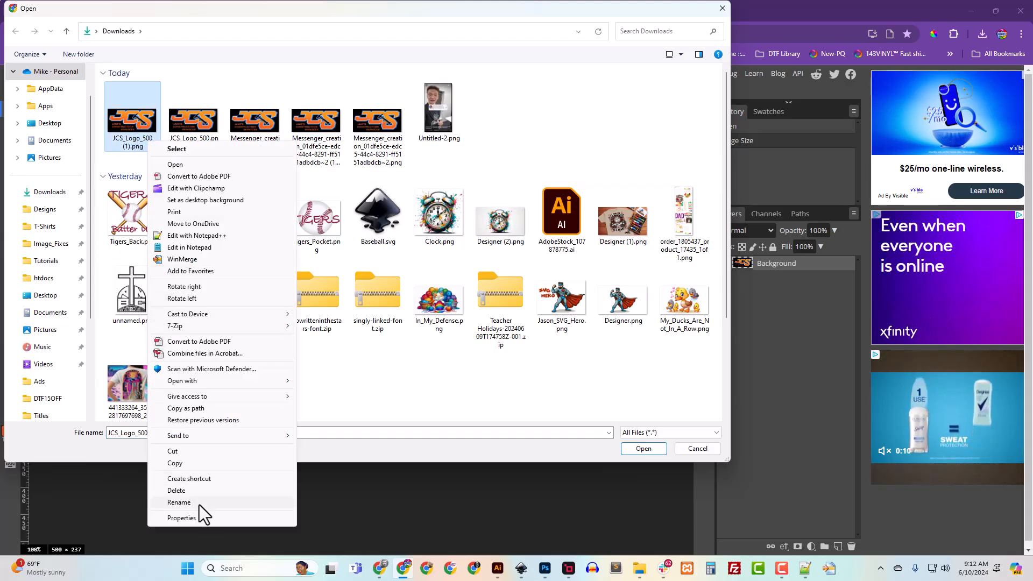
pyautogui.click(179, 502)
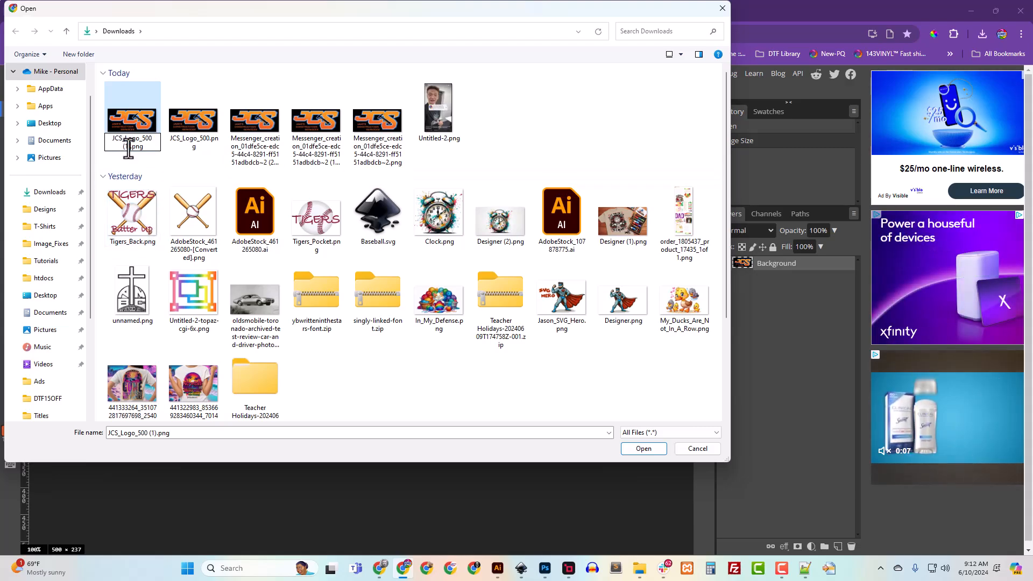
pyautogui.moveTo(129, 146); pyautogui.dragTo(141, 141)
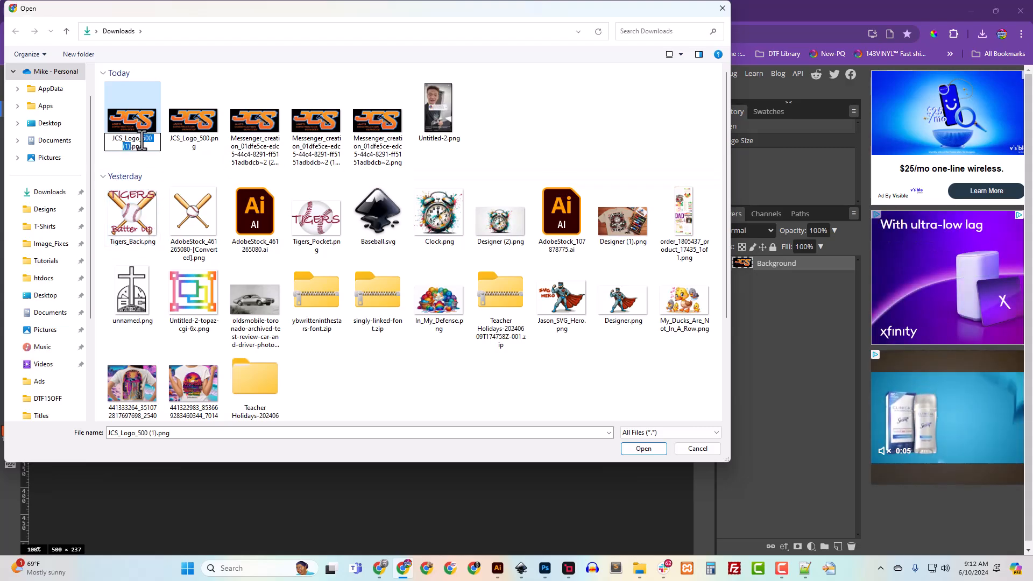
pyautogui.write('2000')
pyautogui.press('Return')
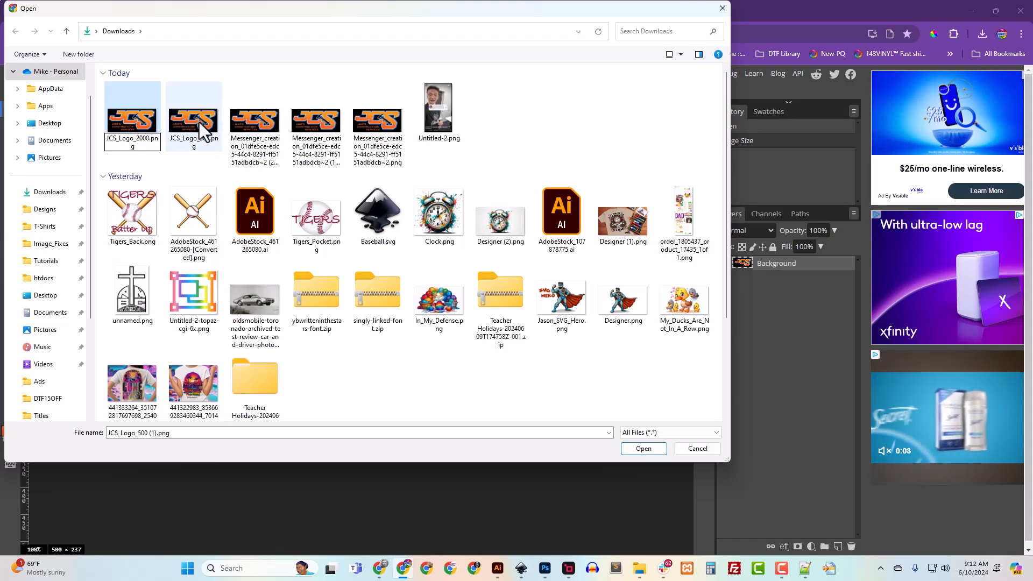
pyautogui.click(143, 121)
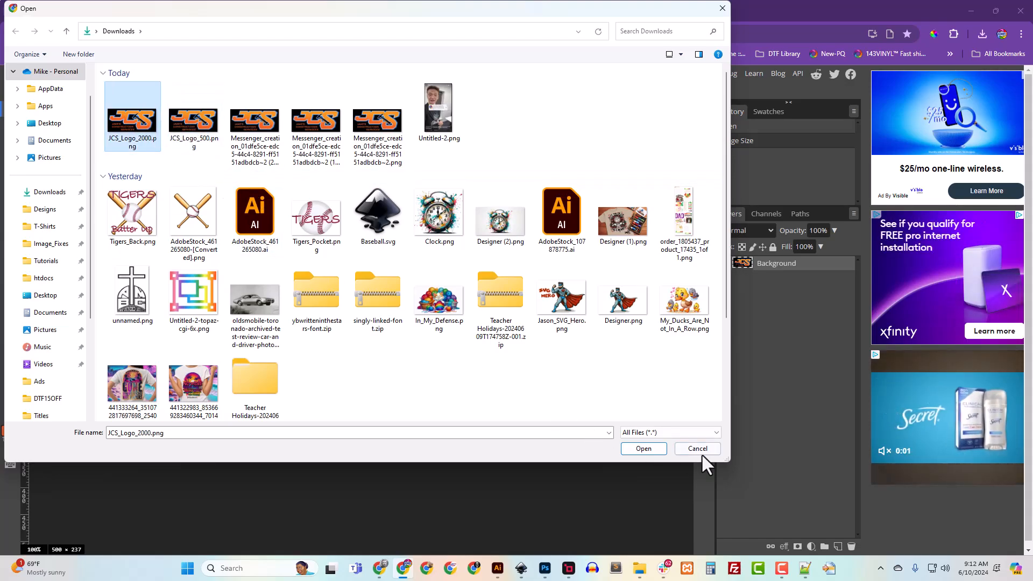
pyautogui.click(643, 450)
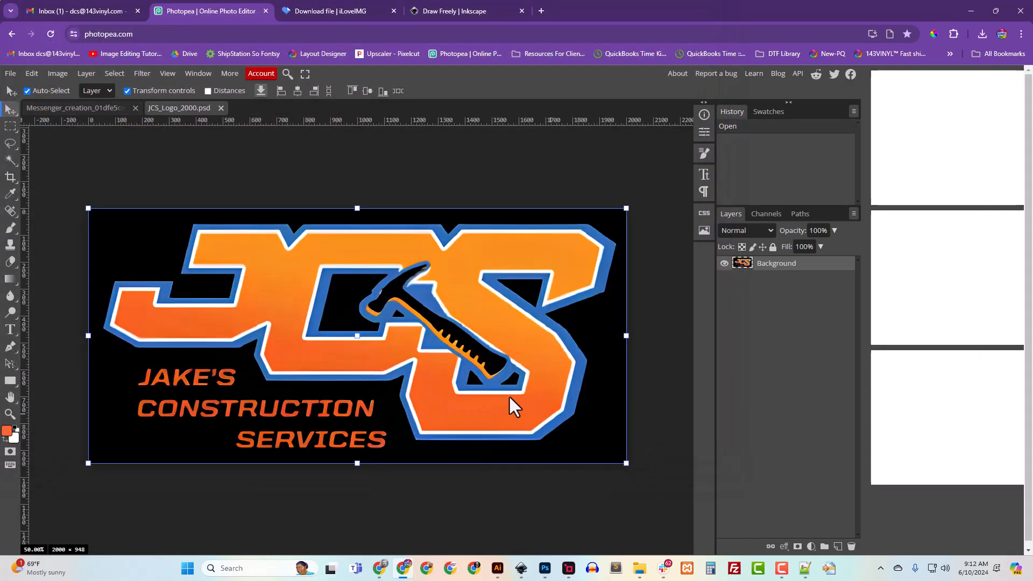
# Examine the upscaled logo up close, checking the lettering, outlines and hammer for edge quality and stray colors.
pyautogui.scroll(-4, 450, 369)
pyautogui.scroll(4, 450, 369)
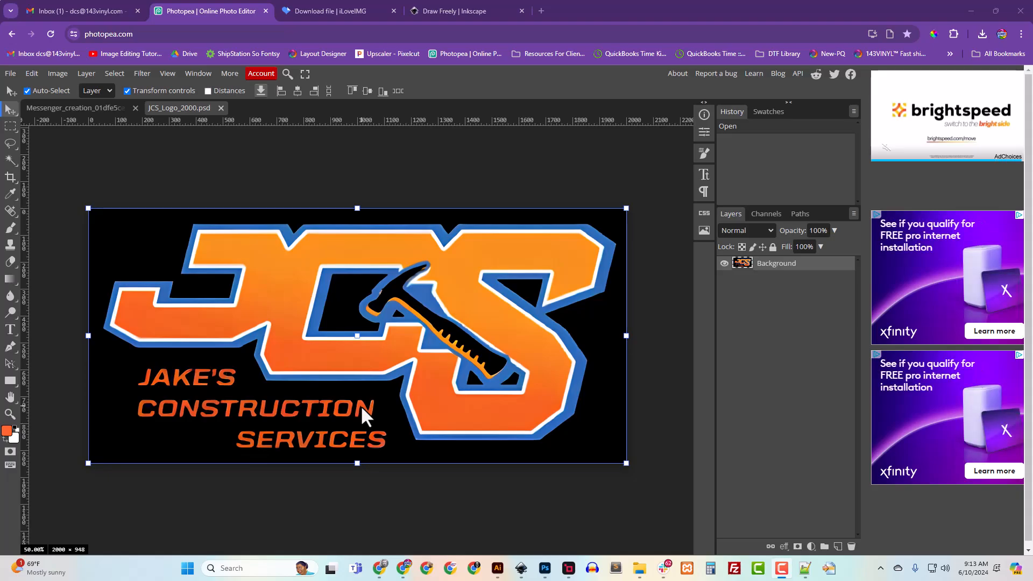
pyautogui.click(484, 182)
pyautogui.hotkey('ctrl', '+')
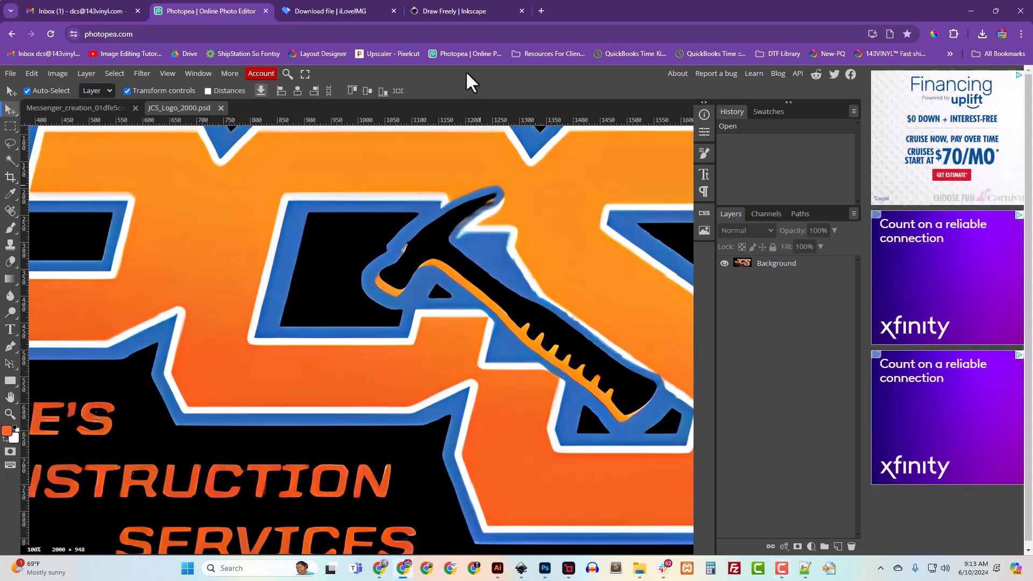
pyautogui.hotkey('ctrl', '-')
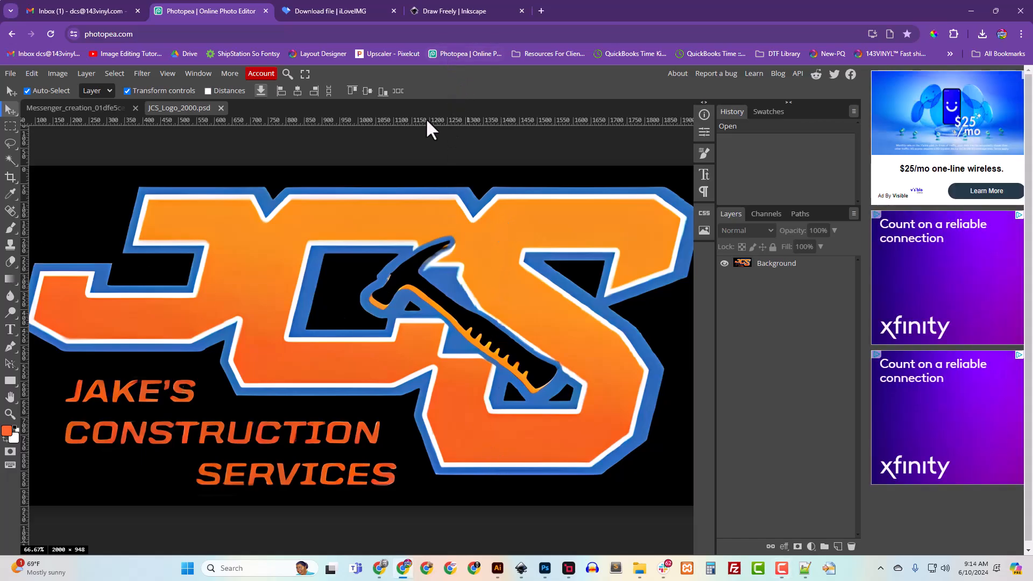
pyautogui.scroll(1, 305, 355)
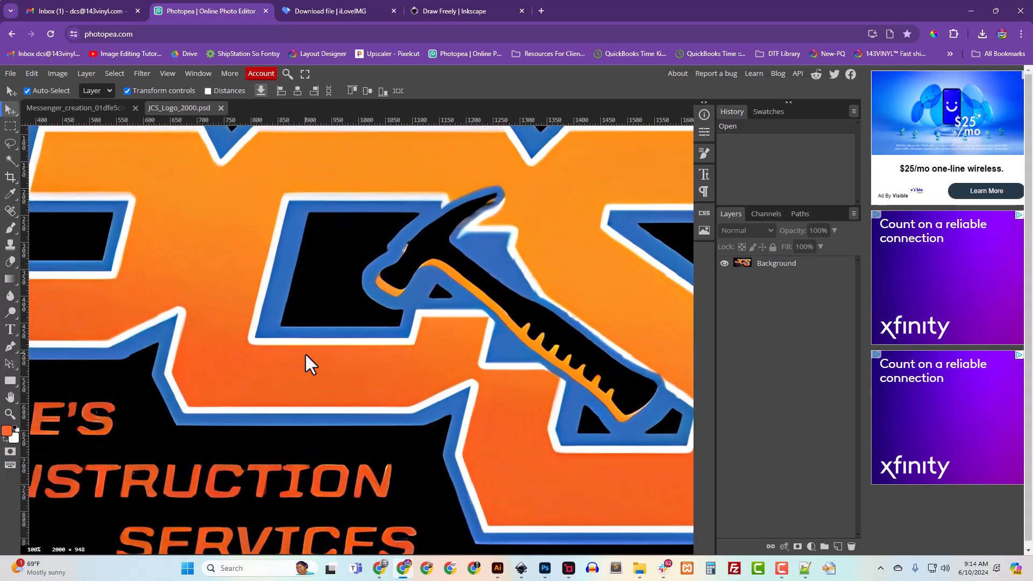
pyautogui.hotkey('ctrl', '+')
pyautogui.scroll(2, 593, 382)
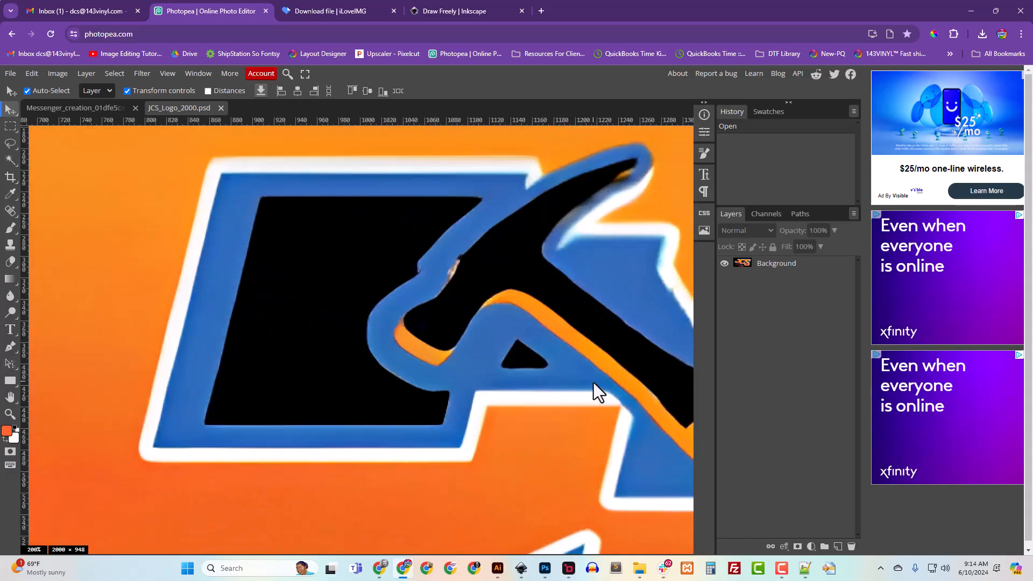
pyautogui.scroll(-3, 586, 385)
pyautogui.scroll(3, 554, 391)
pyautogui.hotkey('ctrl', '-')
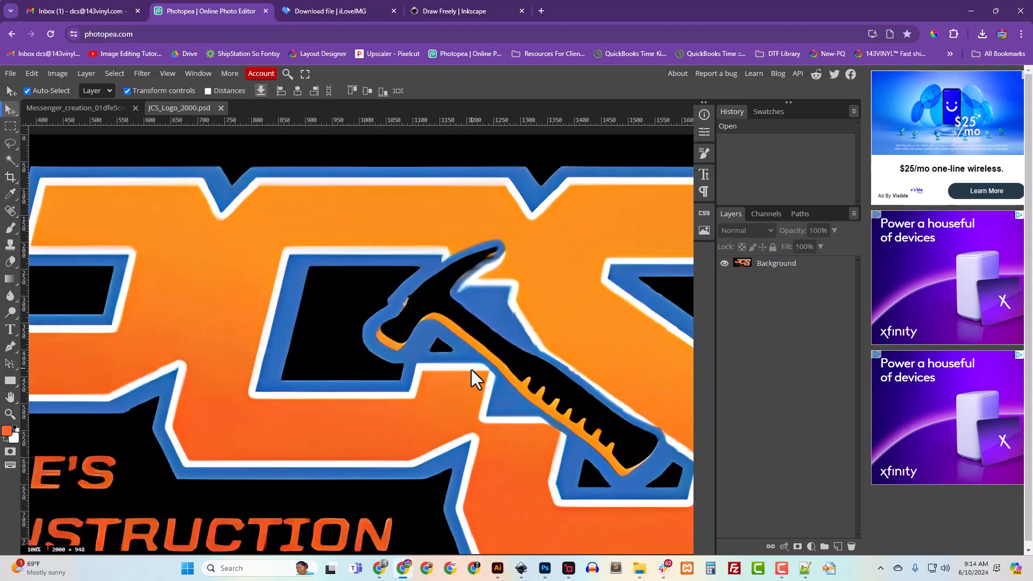
# Select the Brush tool at 15 px with 100% hardness and sample the blue of the outline beside the hammer head.
pyautogui.hotkey('ctrl', '+')
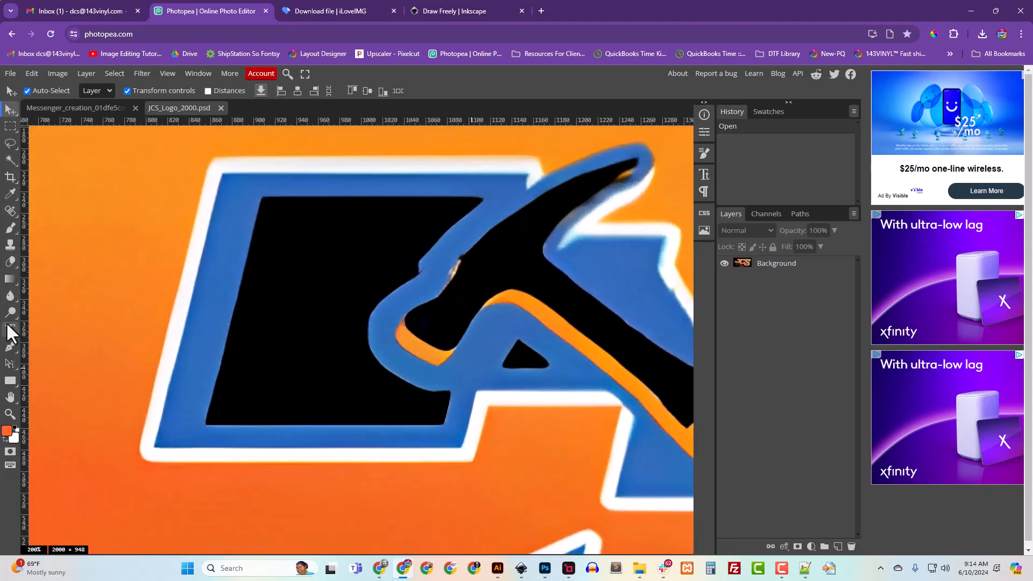
pyautogui.click(10, 229)
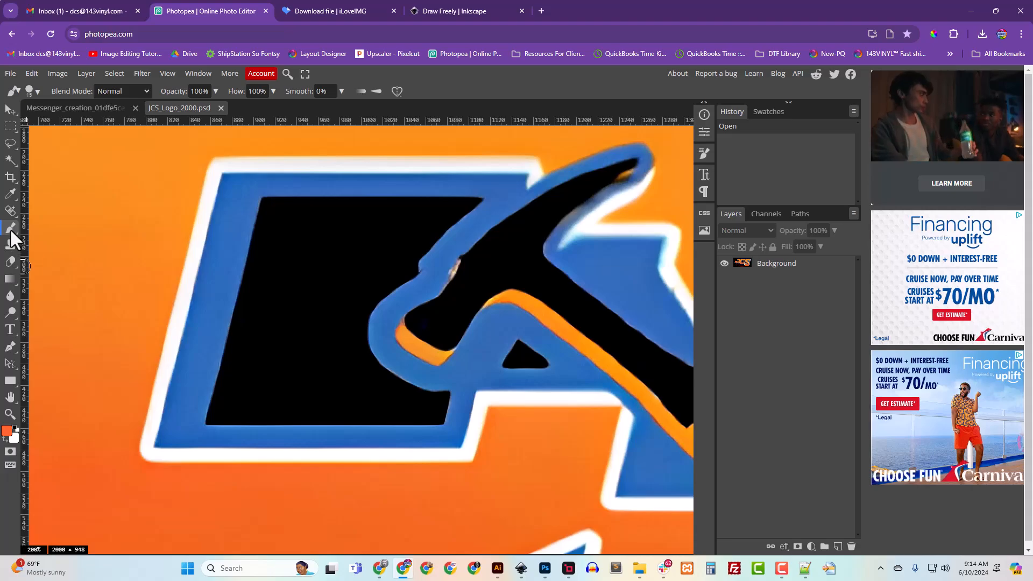
pyautogui.click(37, 90)
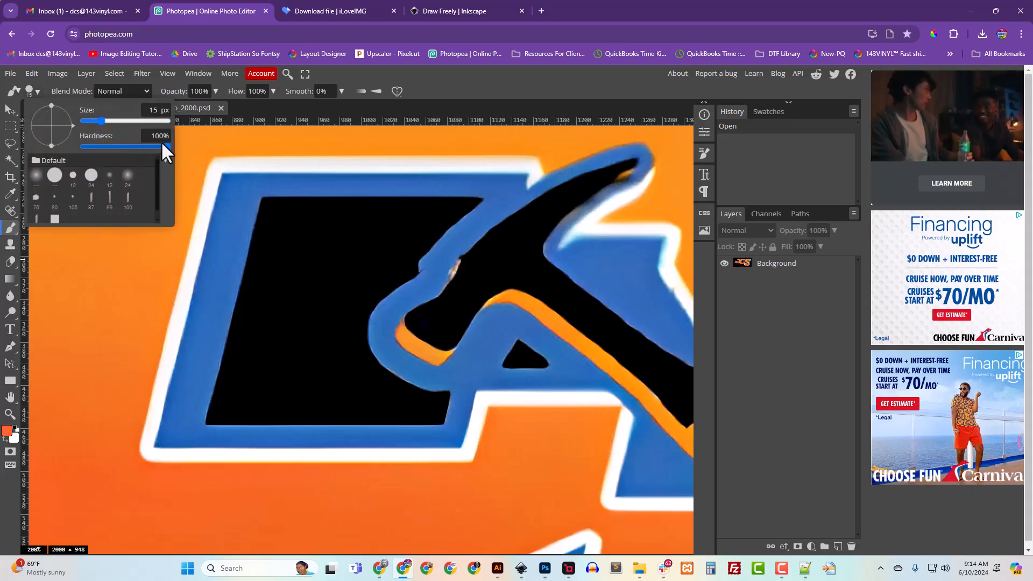
pyautogui.click(379, 77)
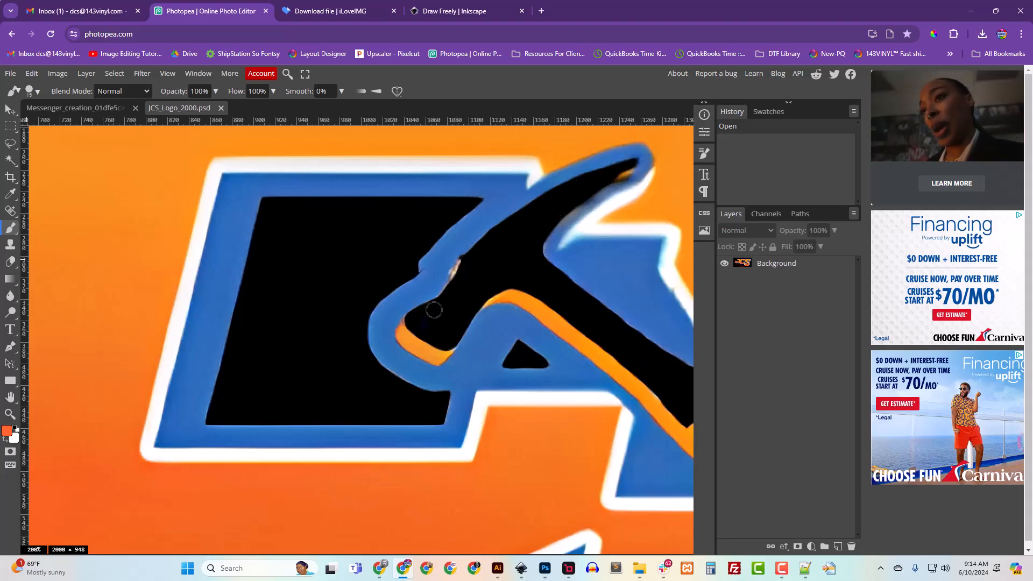
pyautogui.keyDown('alt'); pyautogui.click(444, 264); pyautogui.keyUp('alt')
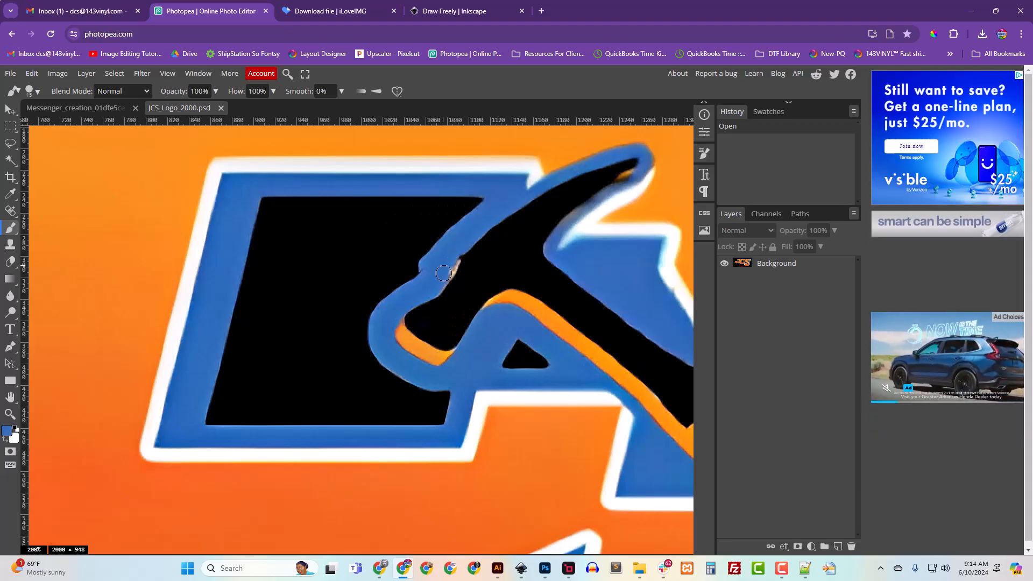
# Add a new empty layer above the Background layer for the brush touch-ups.
pyautogui.click(457, 250)
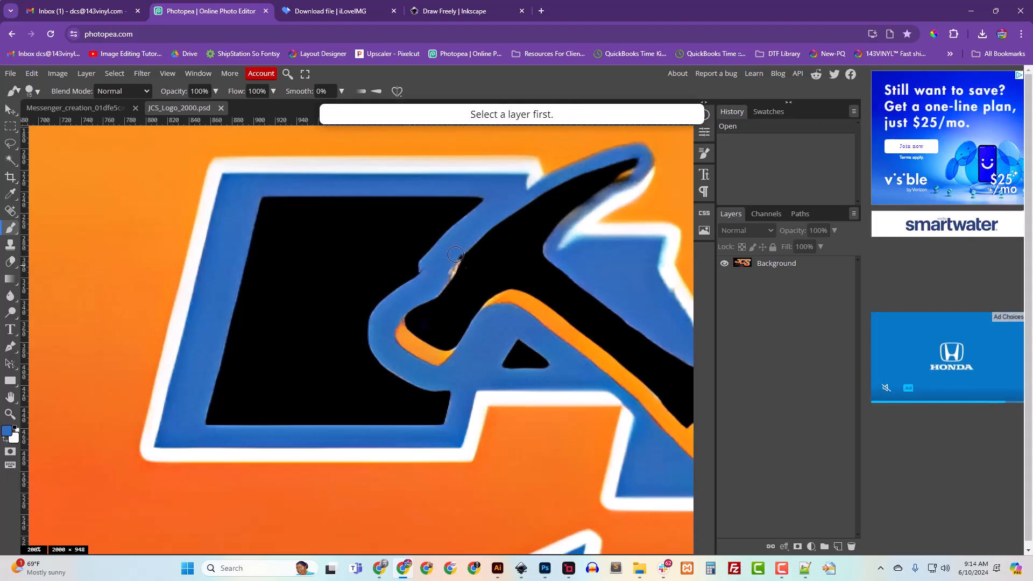
pyautogui.click(779, 264)
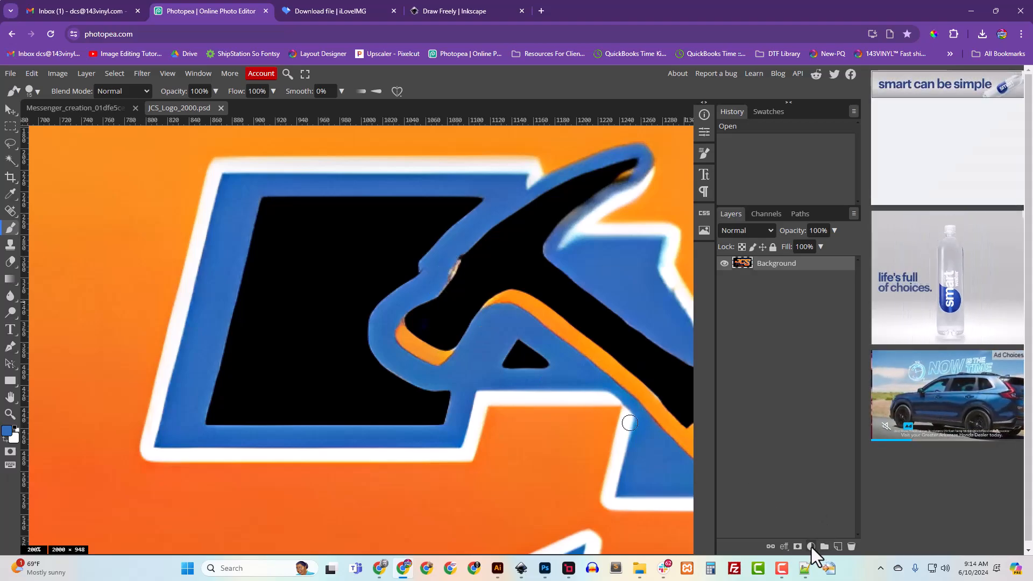
pyautogui.click(837, 546)
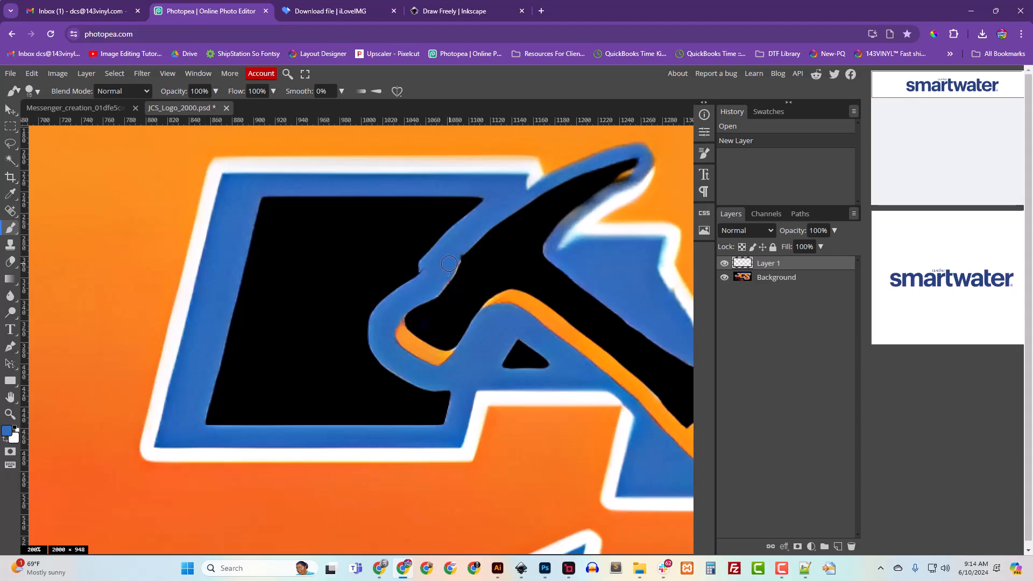
# Paint blue over the light flecks beside the hammer head and the orange patch under the claw tip, redoing the last stroke.
pyautogui.moveTo(437, 281)
pyautogui.mouseDown()
pyautogui.moveTo(494, 241)
pyautogui.moveTo(588, 198)
pyautogui.moveTo(642, 186)
pyautogui.mouseUp()
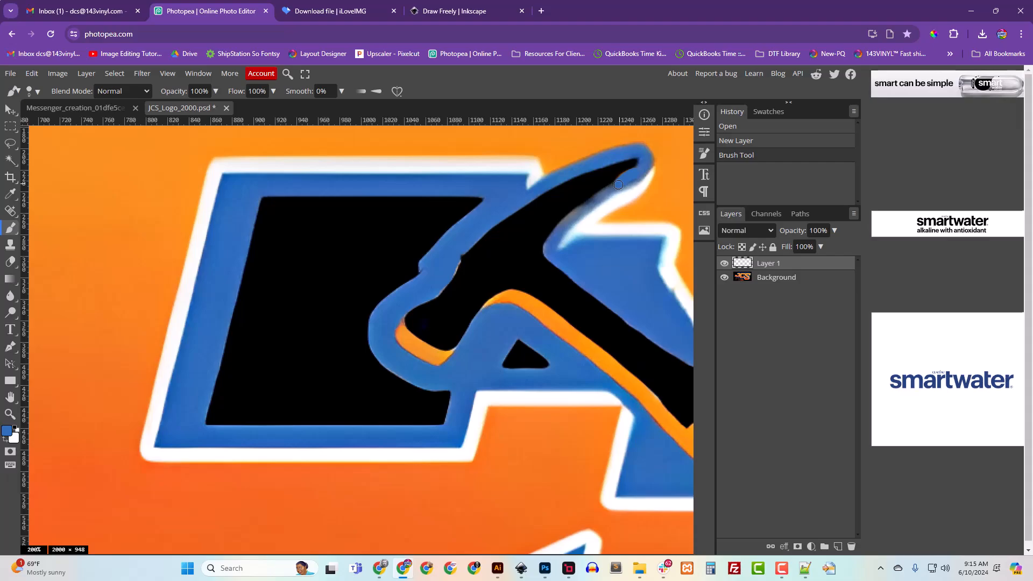
pyautogui.moveTo(618, 185); pyautogui.dragTo(637, 175)
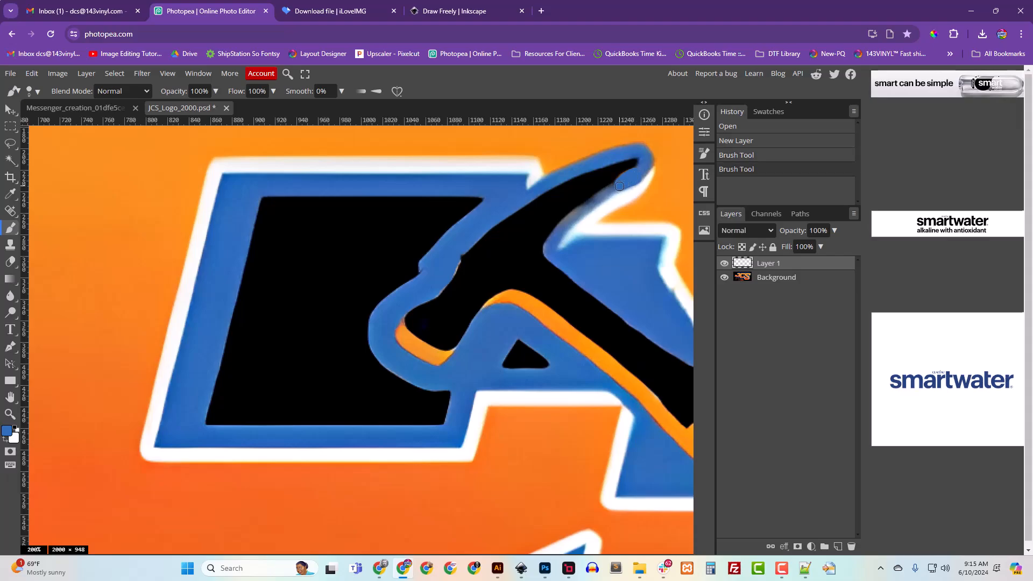
pyautogui.moveTo(614, 187); pyautogui.dragTo(629, 187)
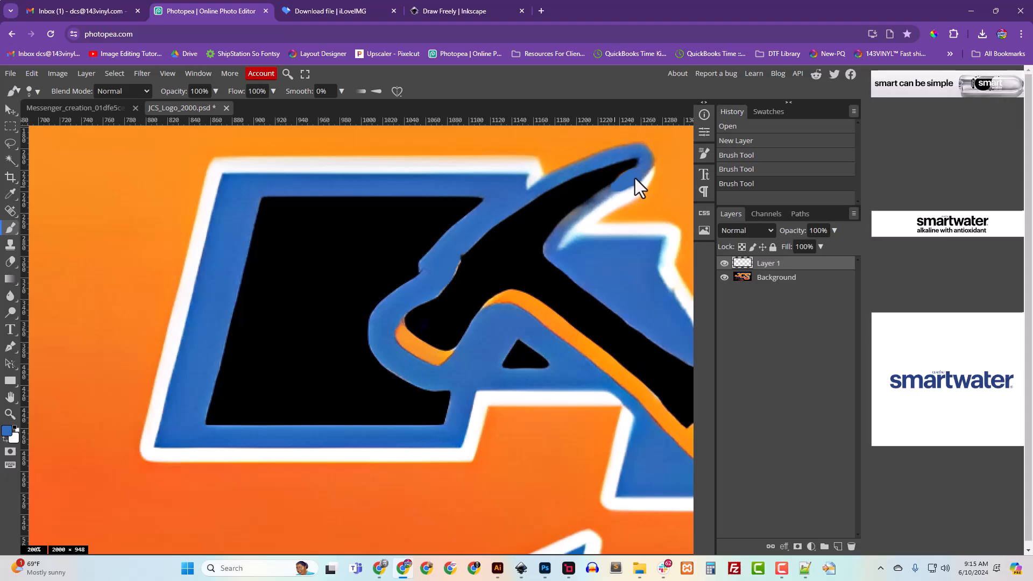
pyautogui.hotkey('ctrl', 'z')
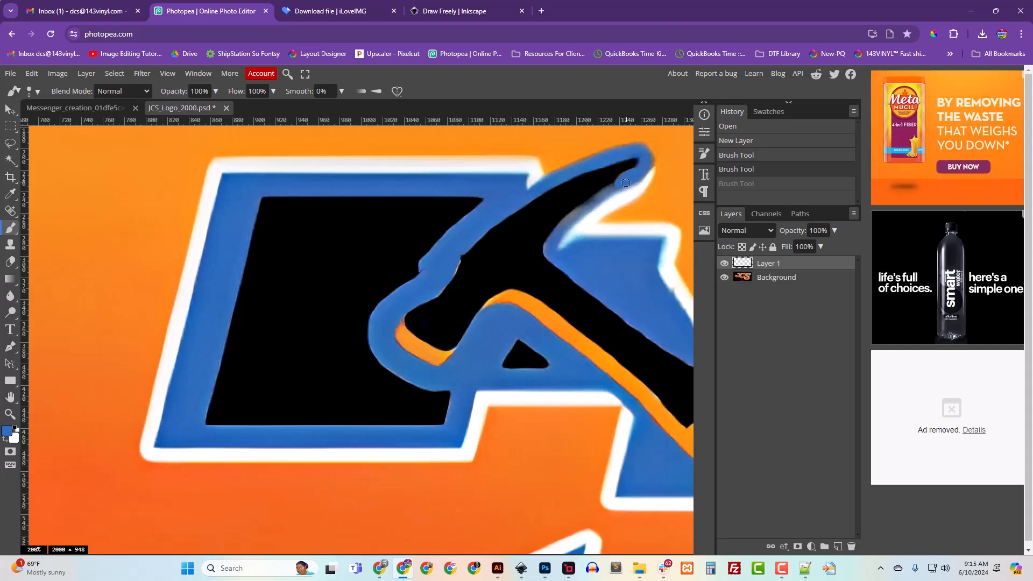
pyautogui.moveTo(625, 182); pyautogui.dragTo(617, 185)
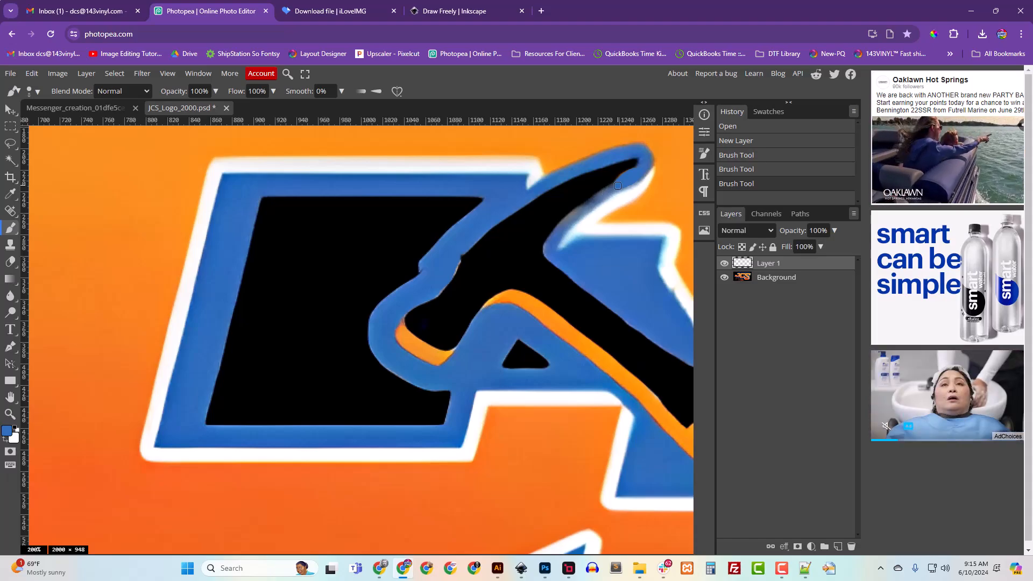
# Paint blue over the dark fringe along the underside of the hammer's claw.
pyautogui.click(602, 194)
pyautogui.click(602, 194)
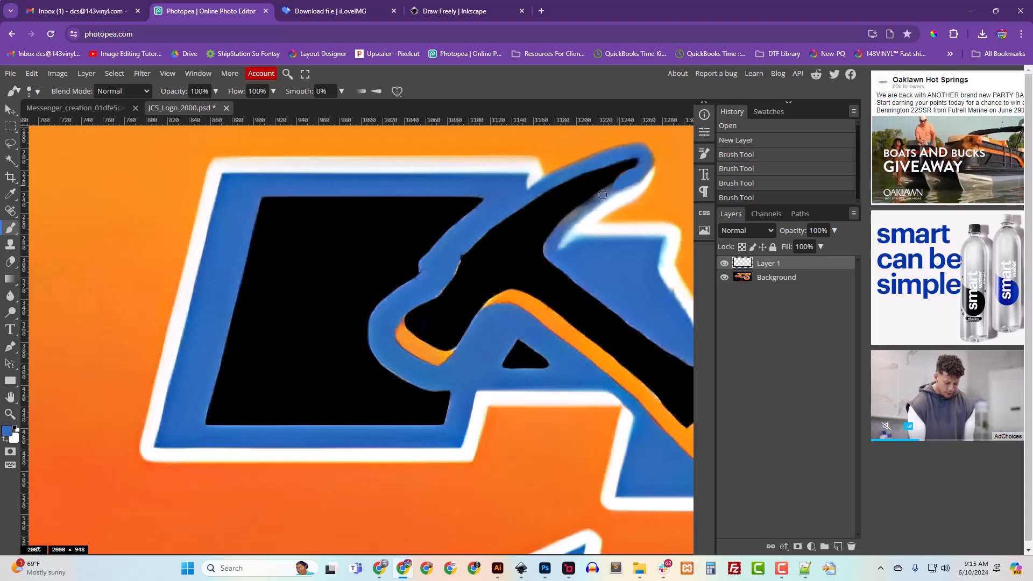
pyautogui.click(577, 213)
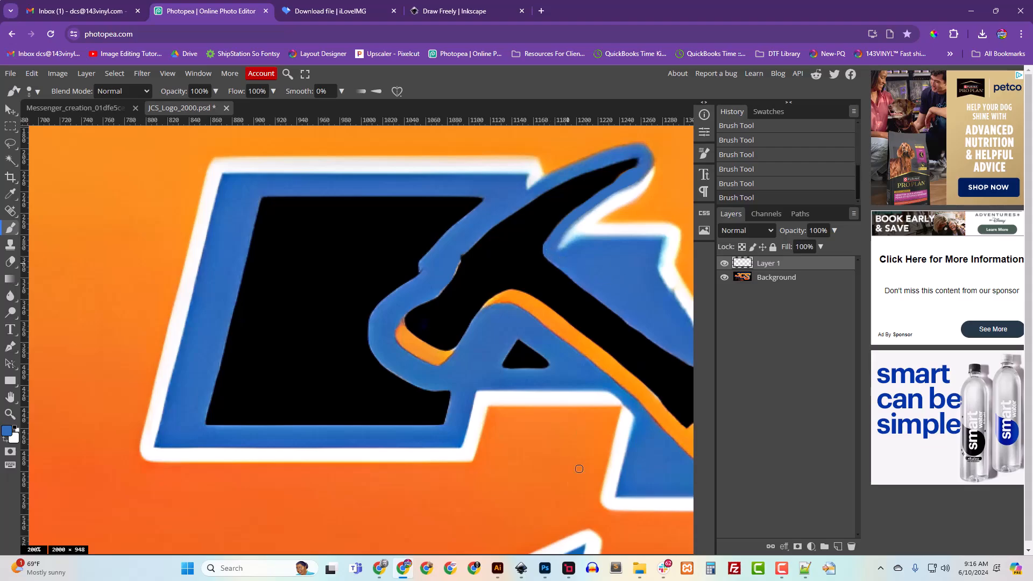
# Sample white and repaint the pointed notch of the white outline beneath the claw, undoing the misplaced strokes.
pyautogui.keyDown('alt'); pyautogui.click(624, 220); pyautogui.keyUp('alt')
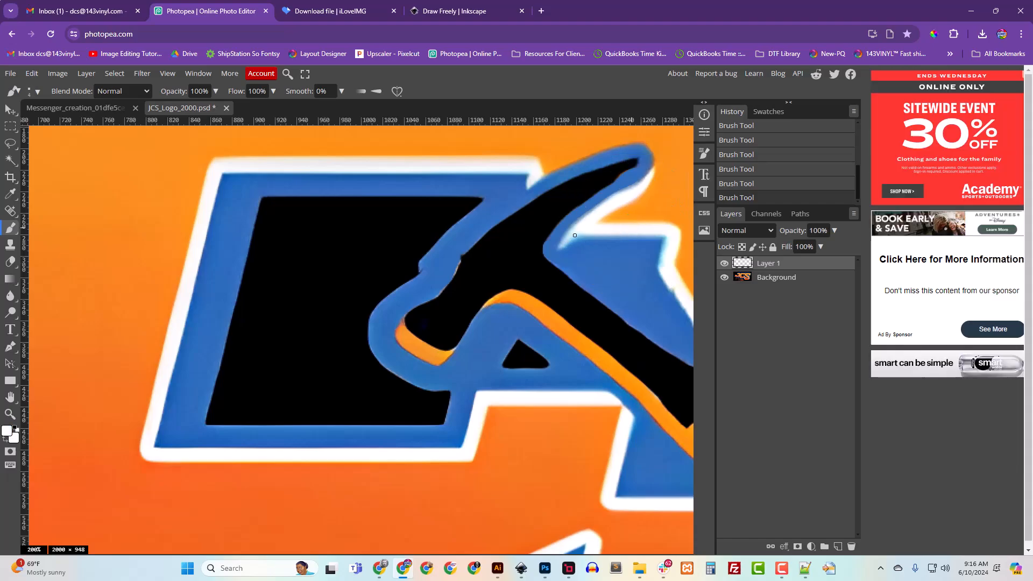
pyautogui.moveTo(575, 235); pyautogui.dragTo(567, 240)
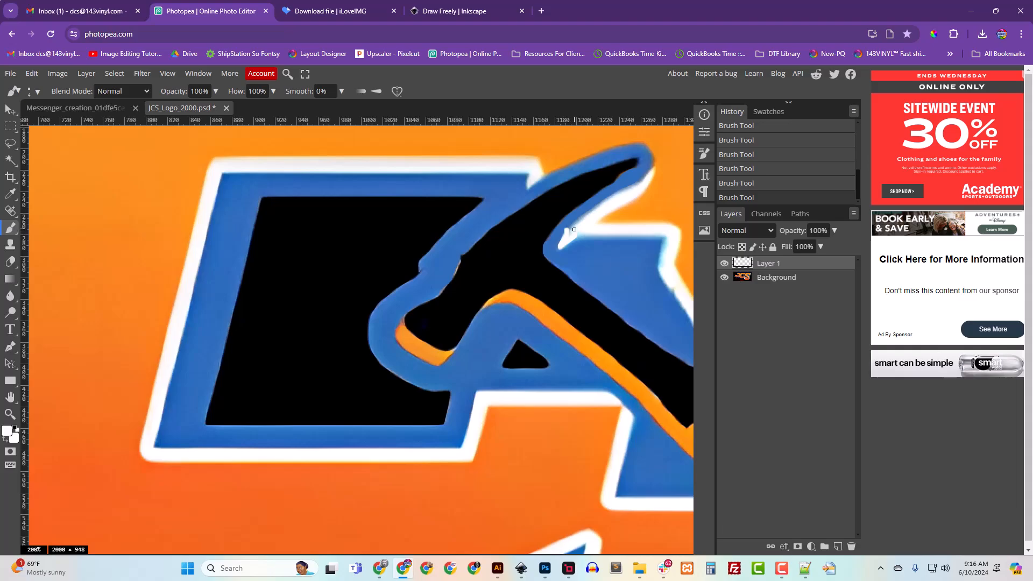
pyautogui.hotkey('ctrl', 'z')
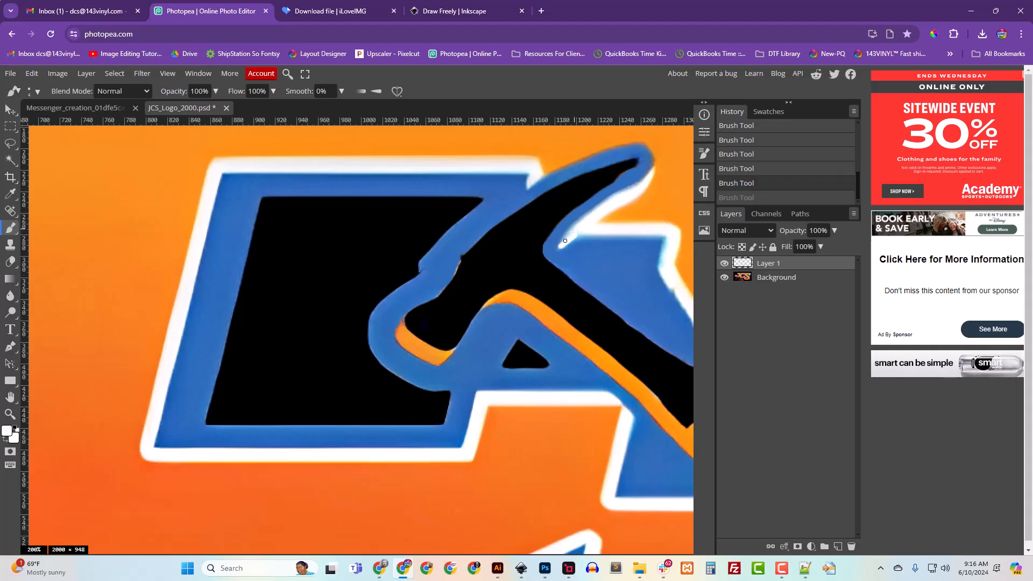
pyautogui.moveTo(570, 230); pyautogui.dragTo(571, 234)
pyautogui.hotkey('ctrl', 'z')
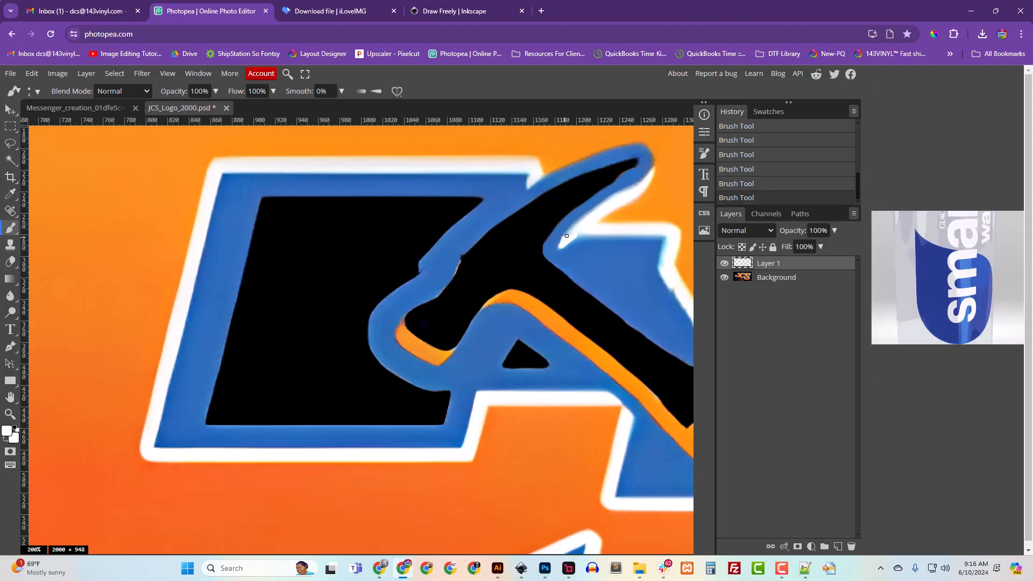
pyautogui.moveTo(563, 238); pyautogui.dragTo(579, 223)
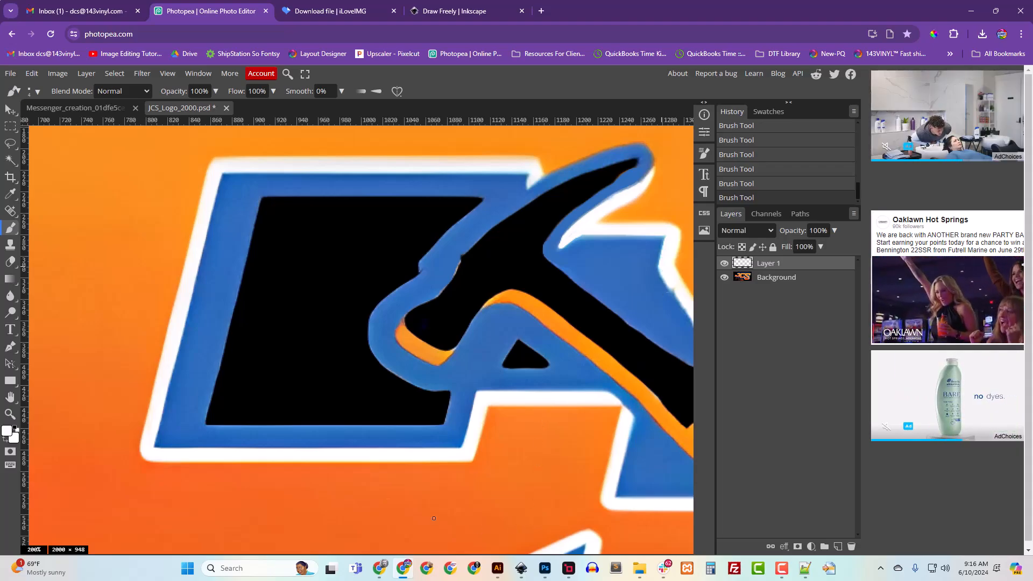
# Touch up the outline along the hammer handle, sampling blue to cover the light fringe at the handle's end.
pyautogui.moveTo(556, 428); pyautogui.dragTo(424, 374)
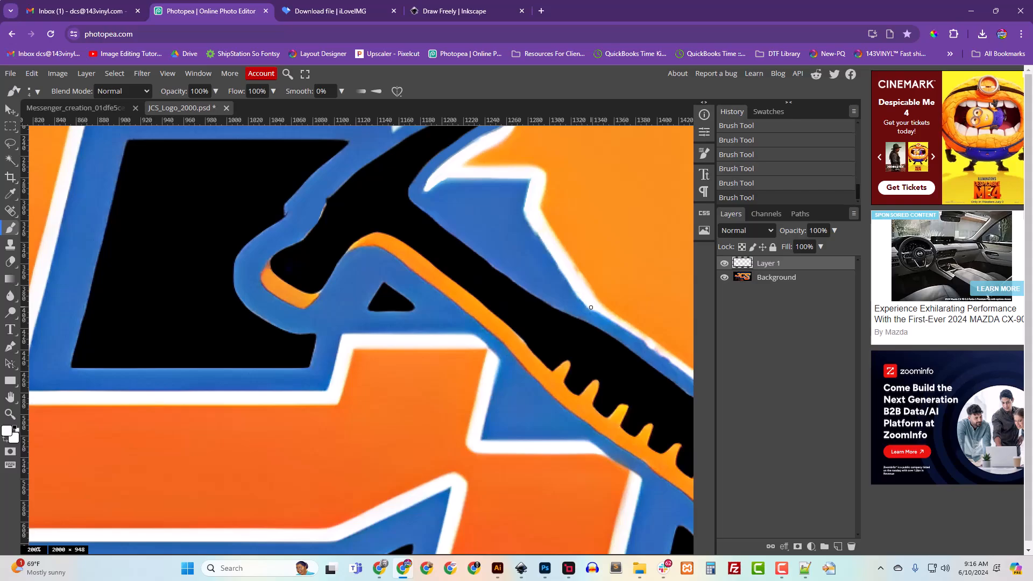
pyautogui.moveTo(512, 507); pyautogui.dragTo(297, 439)
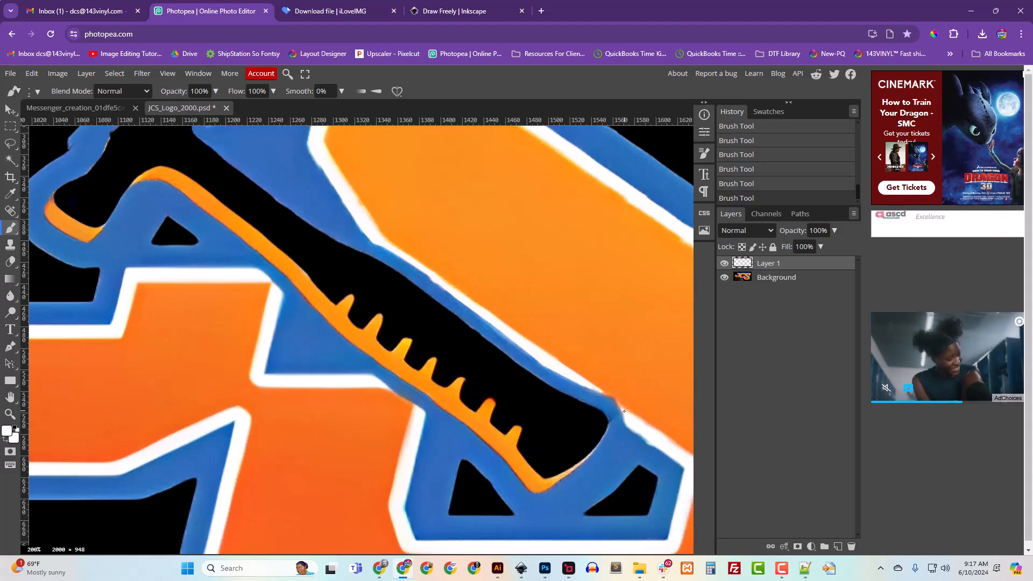
pyautogui.scroll(-4, 632, 430)
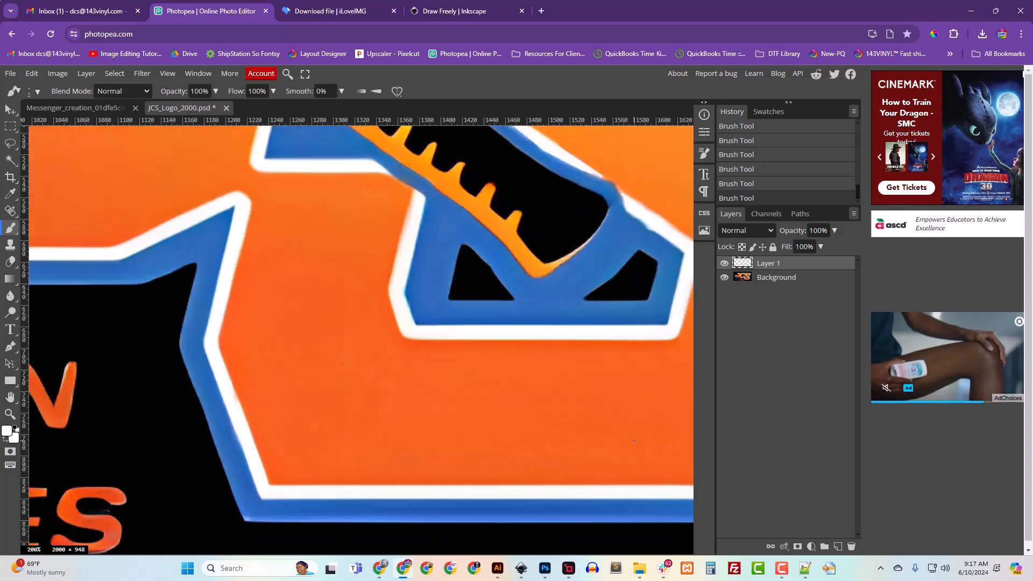
pyautogui.moveTo(511, 411); pyautogui.dragTo(383, 408)
pyautogui.scroll(4, 586, 363)
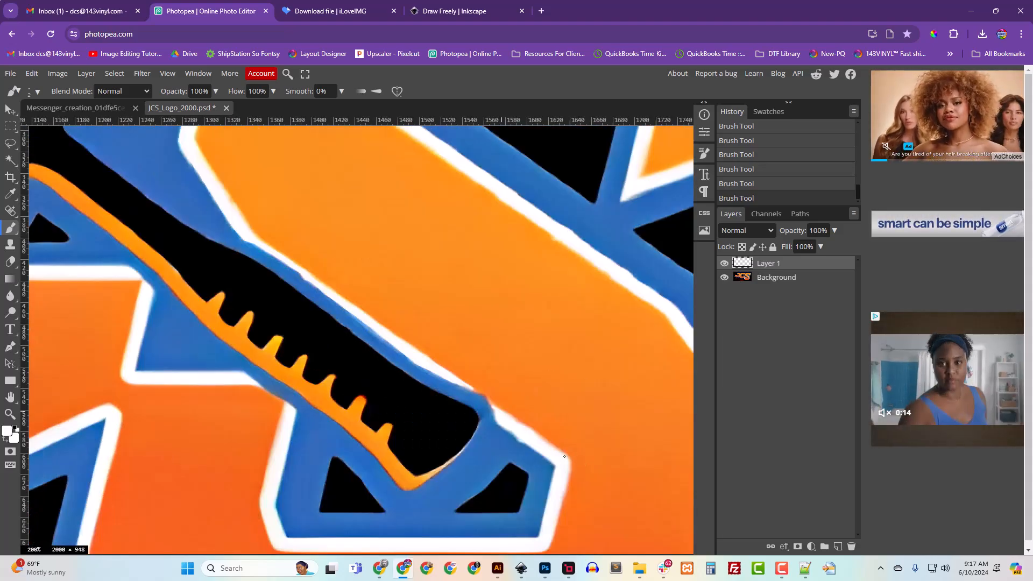
pyautogui.keyDown('alt'); pyautogui.click(511, 446); pyautogui.keyUp('alt')
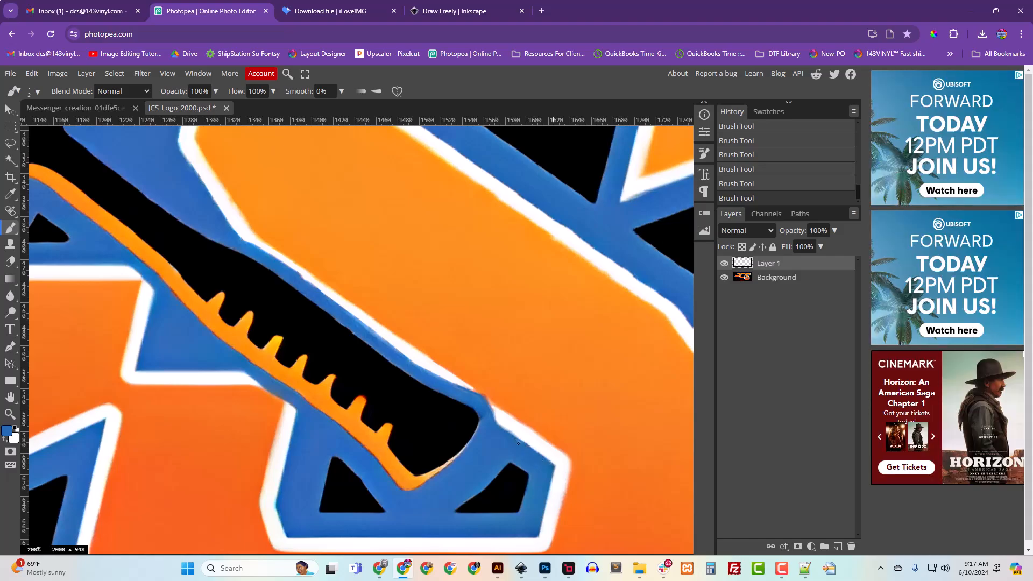
# Examine the hammer, the C and S outlines and the small lettering for remaining rough edges and stray colors.
pyautogui.scroll(-5, 515, 440)
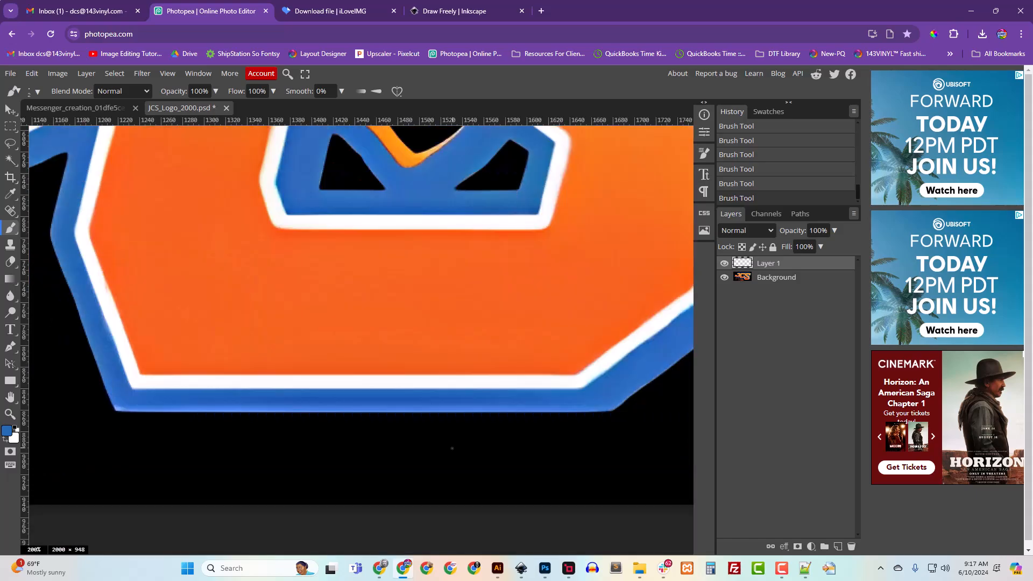
pyautogui.scroll(5, 408, 397)
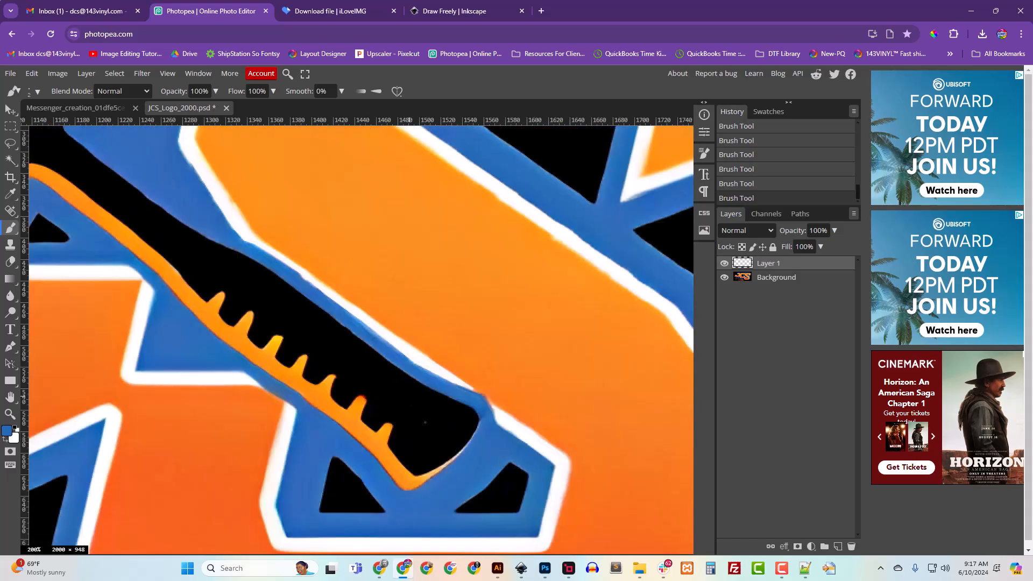
pyautogui.hscroll(-5, 293, 403)
pyautogui.scroll(2, 293, 403)
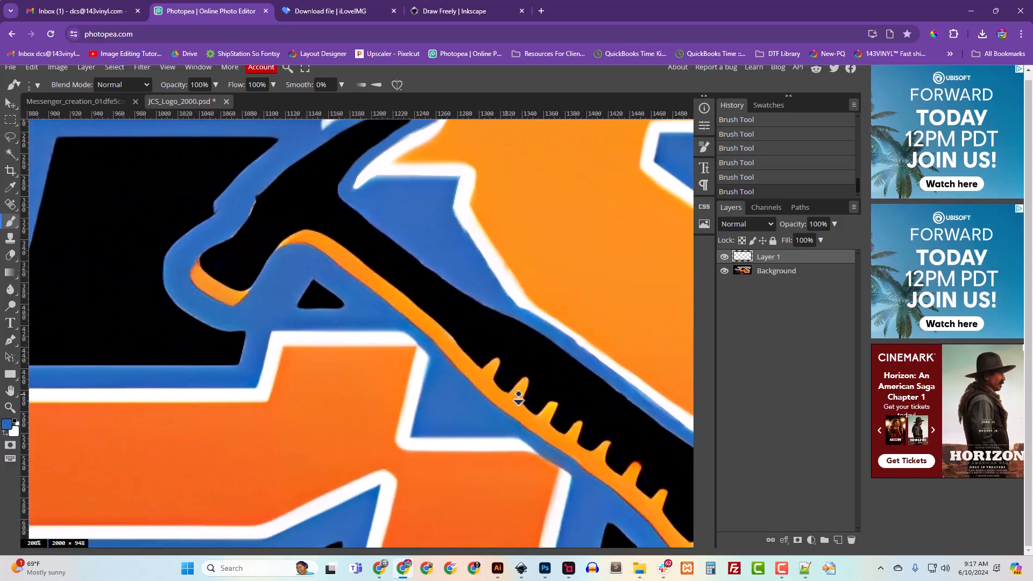
pyautogui.scroll(4, 299, 419)
pyautogui.hscroll(-3, 392, 484)
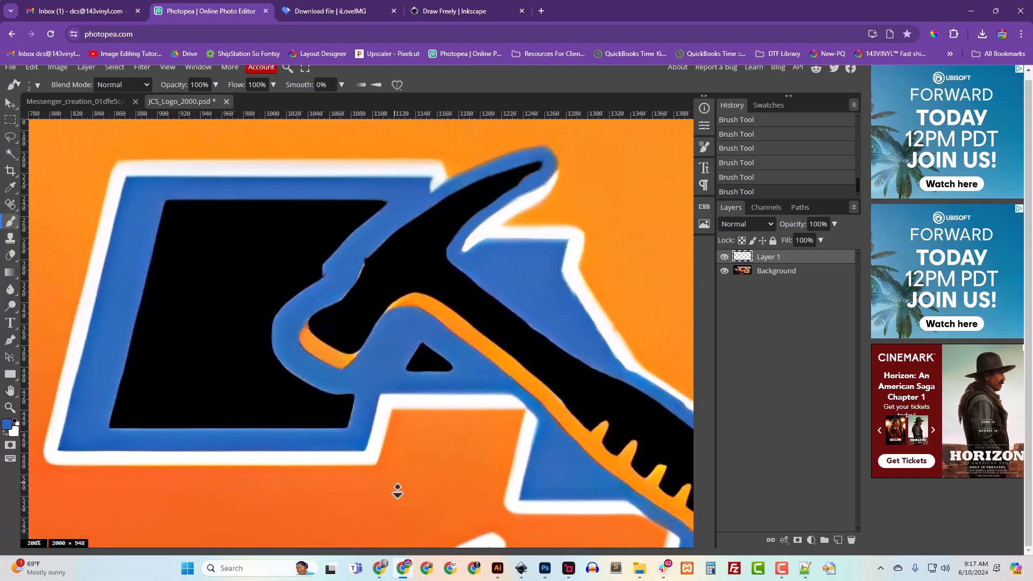
pyautogui.hscroll(-7, 427, 200)
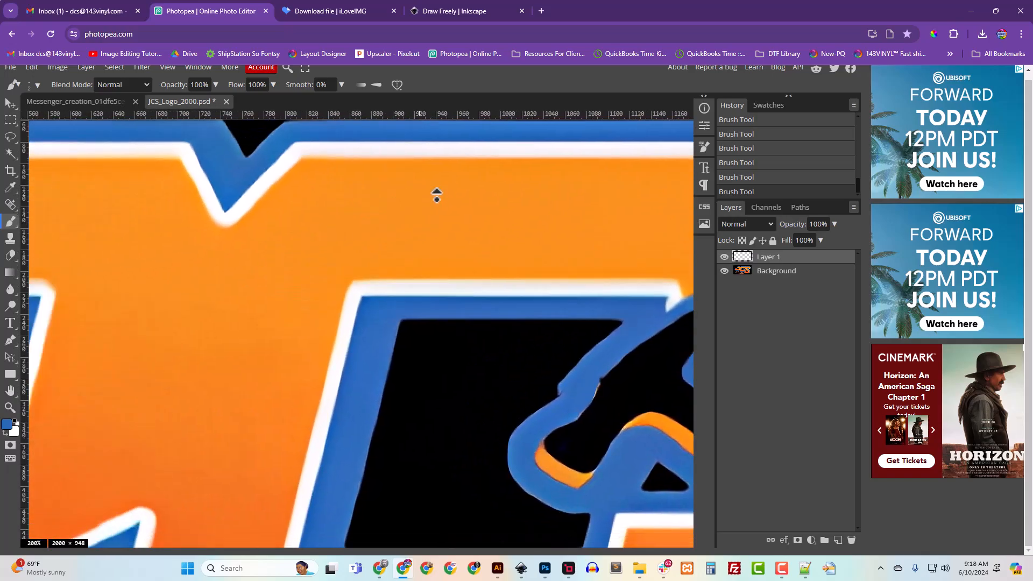
pyautogui.scroll(-2, 312, 289)
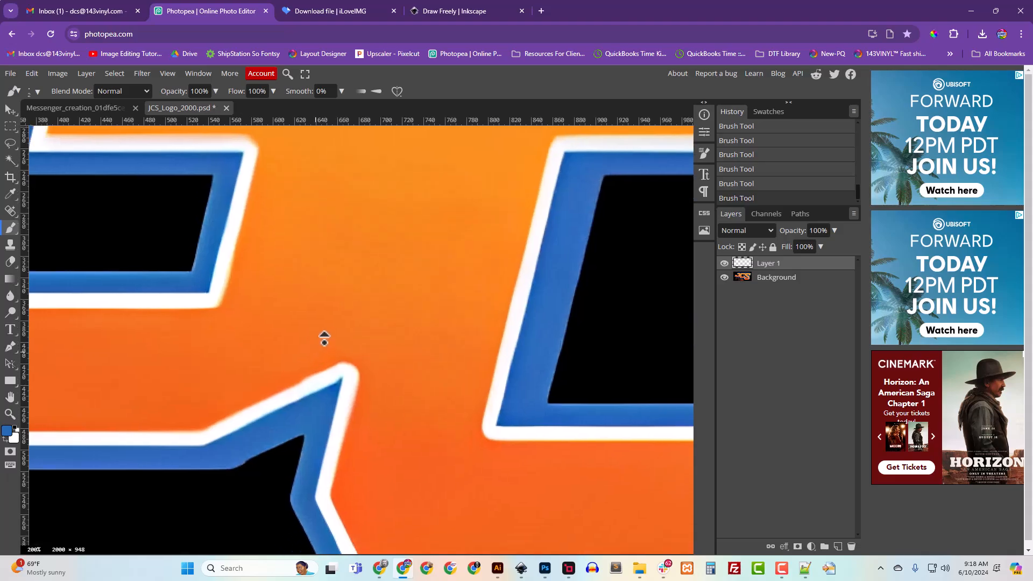
pyautogui.scroll(-2, 318, 341)
pyautogui.hscroll(-5, 289, 334)
pyautogui.moveTo(189, 320); pyautogui.dragTo(313, 262)
pyautogui.moveTo(376, 355); pyautogui.dragTo(2, 229)
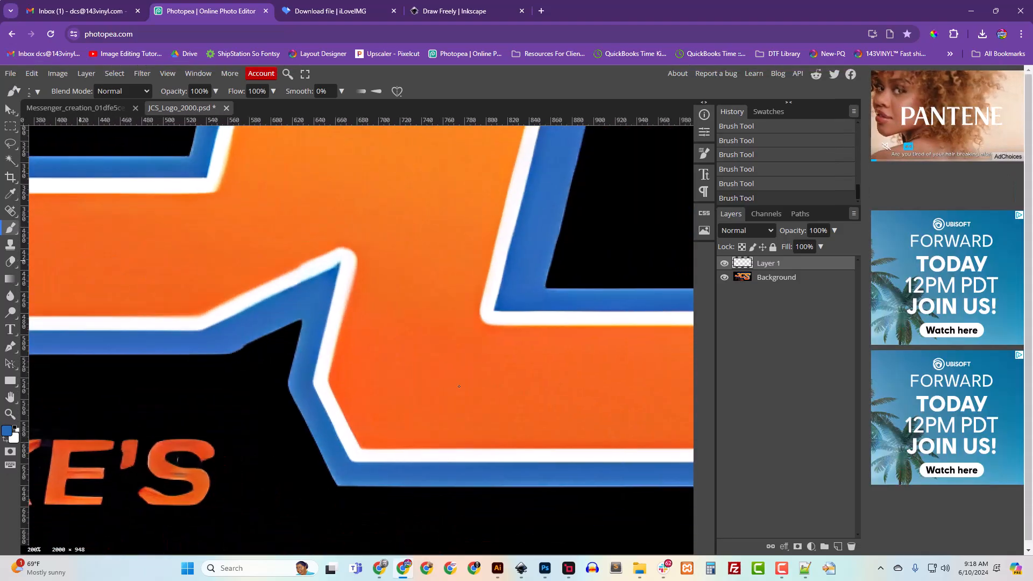
pyautogui.moveTo(436, 323); pyautogui.dragTo(63, 314)
pyautogui.moveTo(453, 384)
pyautogui.mouseDown()
pyautogui.moveTo(359, 397)
pyautogui.moveTo(340, 420)
pyautogui.mouseUp()
pyautogui.moveTo(376, 293); pyautogui.dragTo(244, 331)
pyautogui.moveTo(386, 392); pyautogui.dragTo(315, 281)
pyautogui.moveTo(526, 437); pyautogui.dragTo(500, 335)
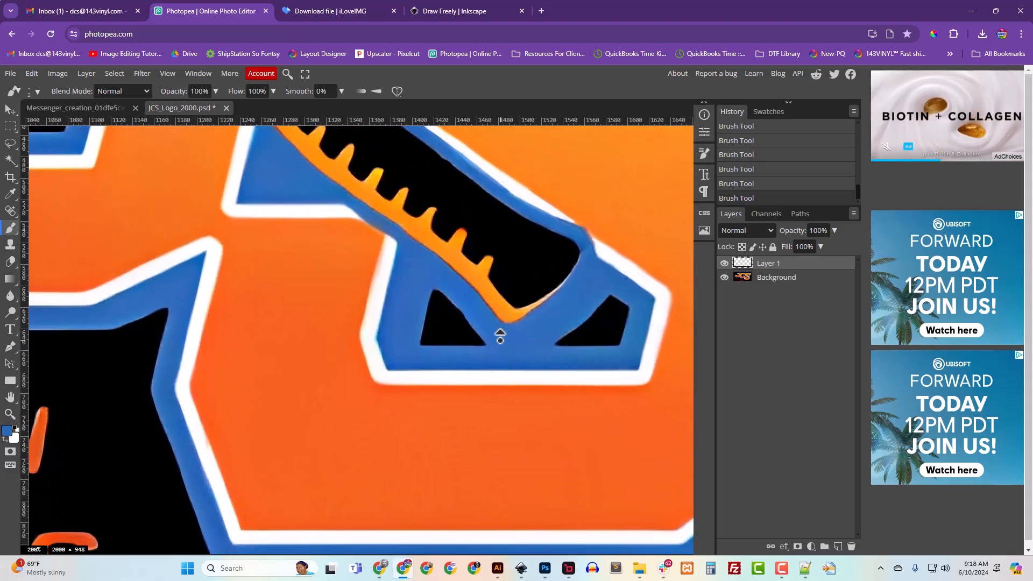
pyautogui.moveTo(283, 431); pyautogui.dragTo(410, 339)
pyautogui.moveTo(290, 423); pyautogui.dragTo(313, 378)
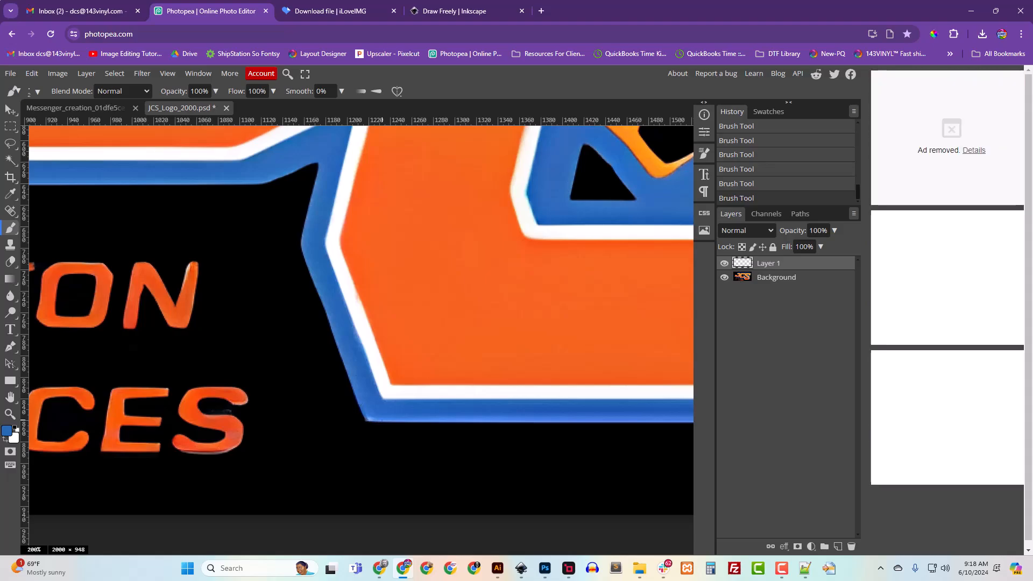
# Paint a straight blue line along the bottom edge of the S outline, from its right corner to its left corner.
pyautogui.moveTo(448, 456); pyautogui.dragTo(298, 441)
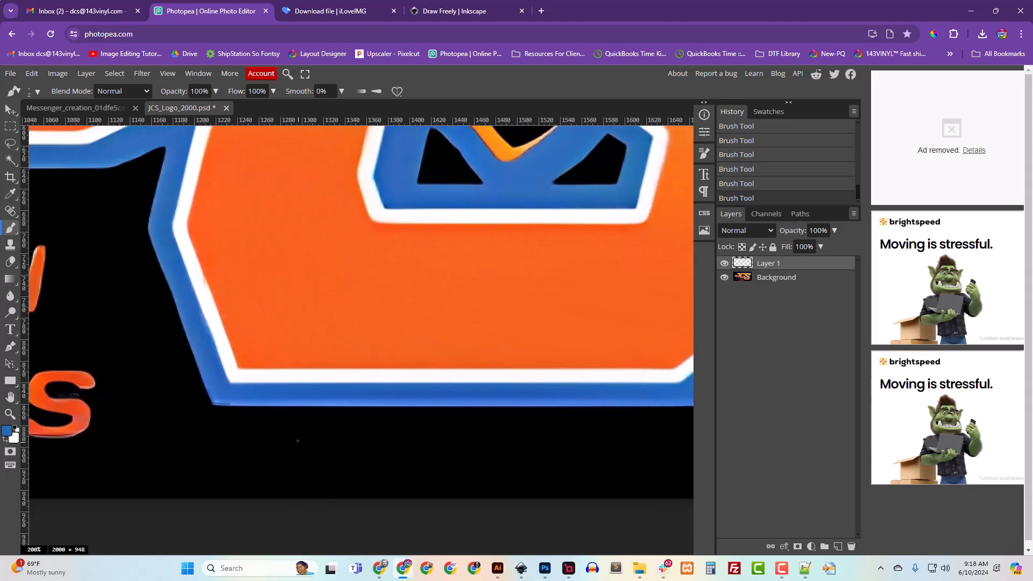
pyautogui.moveTo(565, 459); pyautogui.dragTo(283, 472)
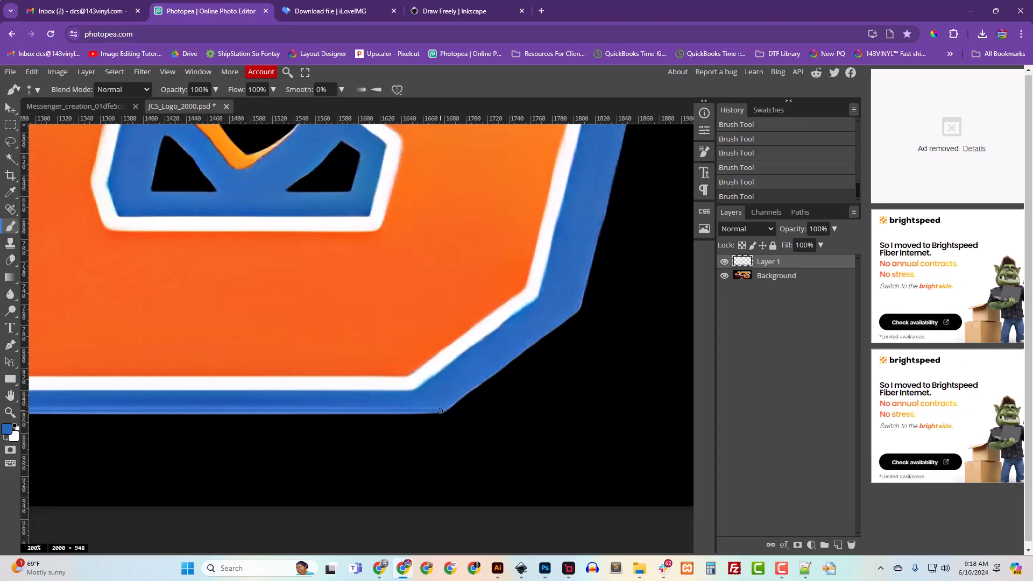
pyautogui.moveTo(207, 420); pyautogui.dragTo(495, 408)
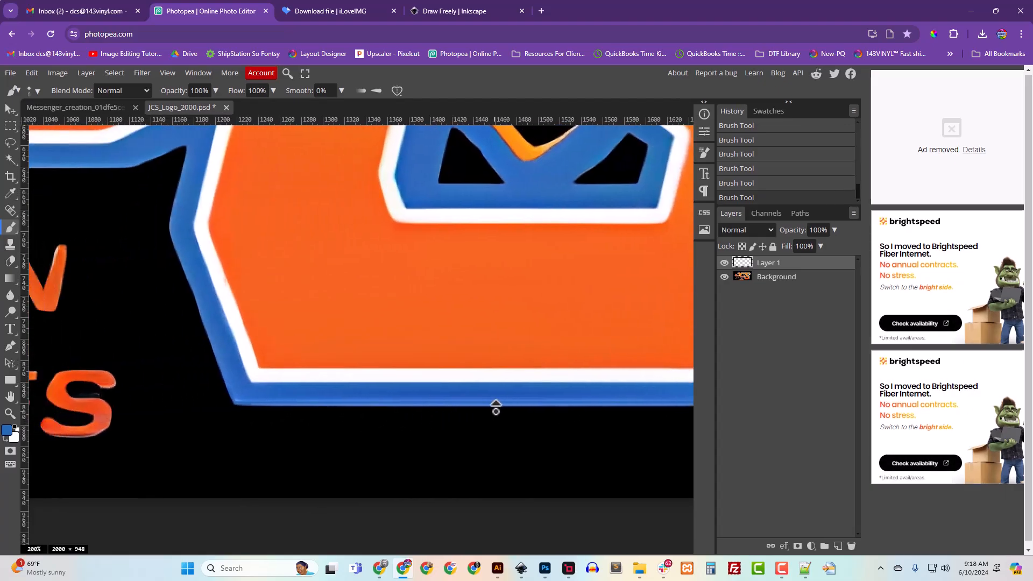
pyautogui.keyDown('shift'); pyautogui.click(239, 402); pyautogui.keyUp('shift')
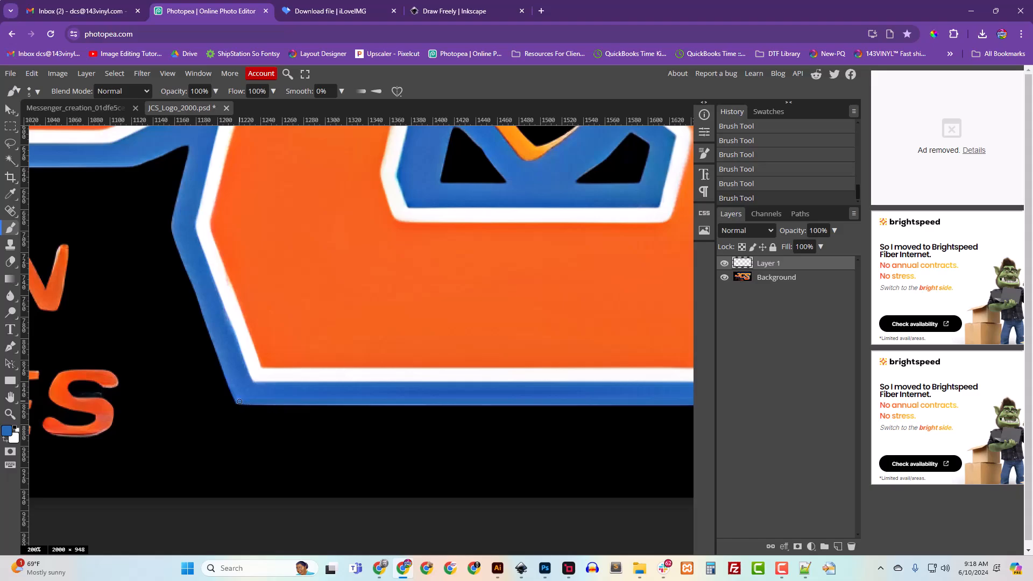
# Sample orange from the S and paint along the lower edge of its diagonal white outline.
pyautogui.moveTo(438, 433); pyautogui.dragTo(65, 426)
pyautogui.moveTo(399, 390); pyautogui.dragTo(314, 481)
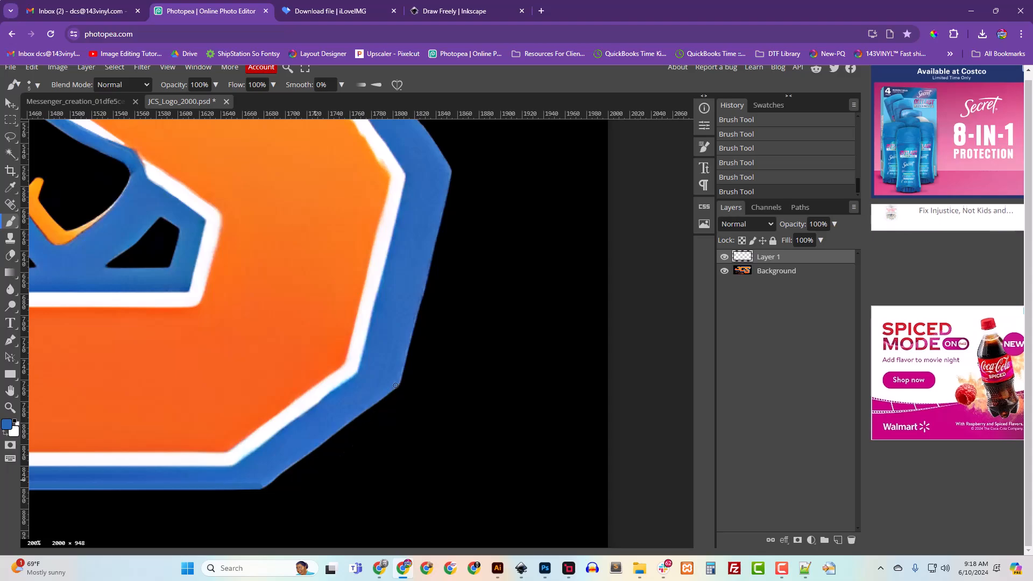
pyautogui.moveTo(348, 399); pyautogui.dragTo(375, 480)
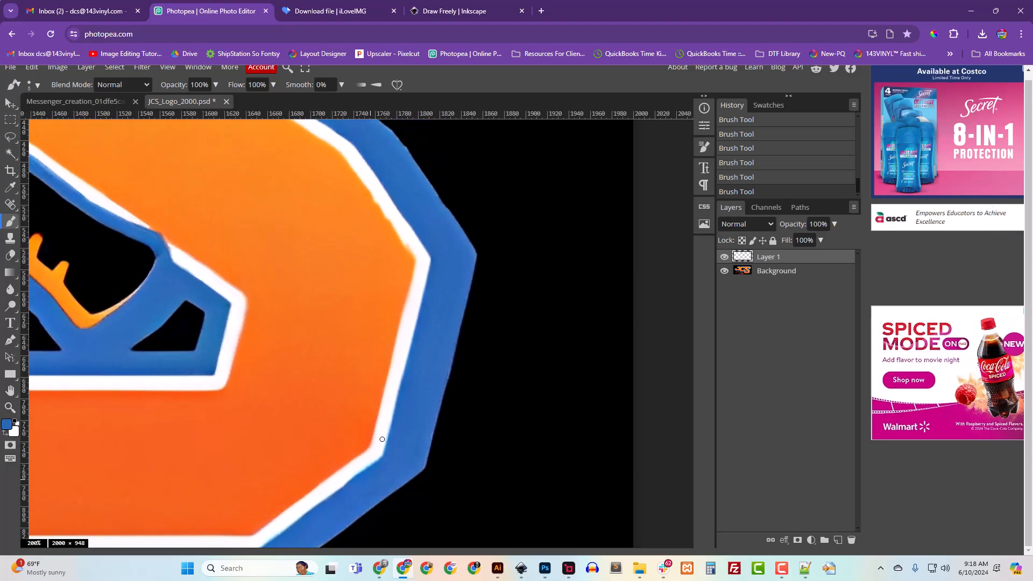
pyautogui.moveTo(420, 345); pyautogui.dragTo(419, 400)
pyautogui.keyDown('alt'); pyautogui.click(399, 329); pyautogui.keyUp('alt')
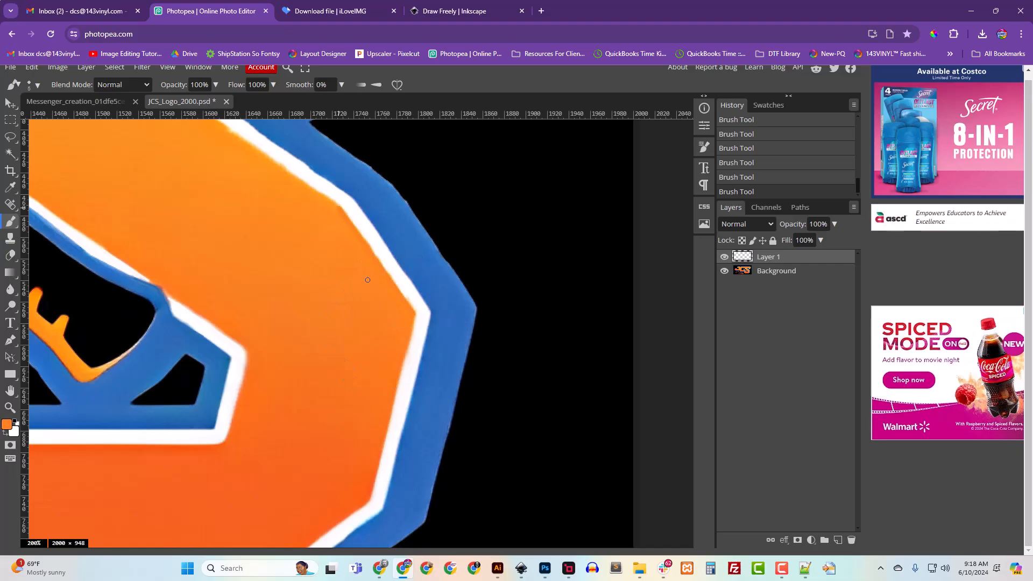
pyautogui.moveTo(299, 299); pyautogui.dragTo(416, 409)
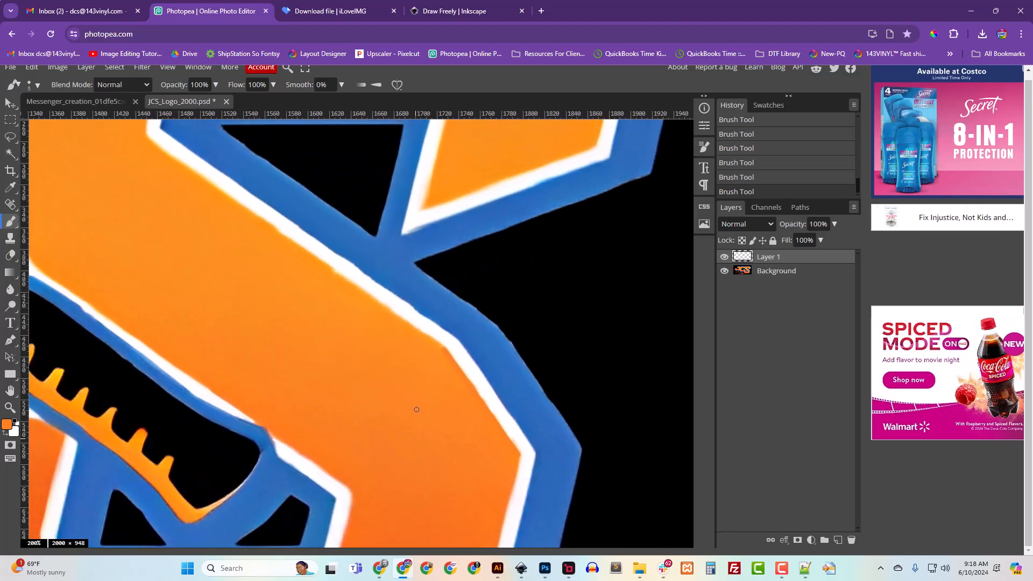
pyautogui.moveTo(334, 314); pyautogui.dragTo(433, 450)
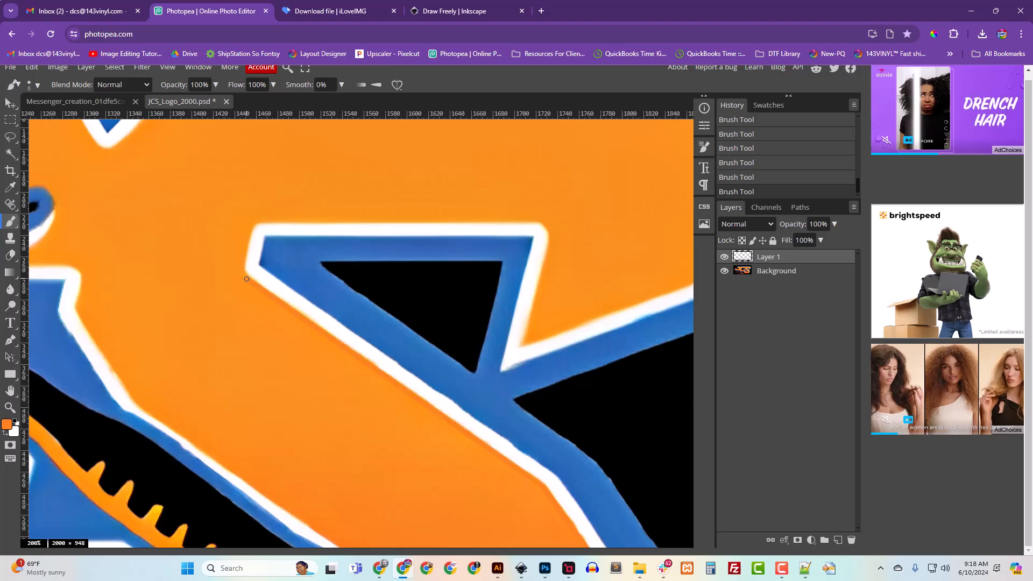
# Sample blue, touch up the tip of the white notch and paint a straight line along the right outer edge of the S's upper arm.
pyautogui.moveTo(503, 382); pyautogui.dragTo(339, 361)
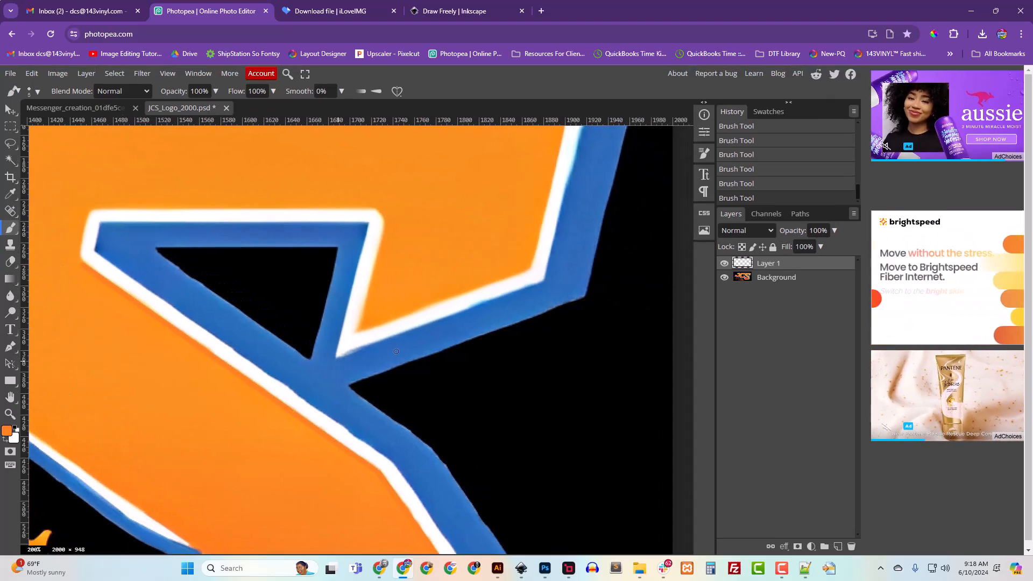
pyautogui.keyDown('alt'); pyautogui.click(355, 364); pyautogui.keyUp('alt')
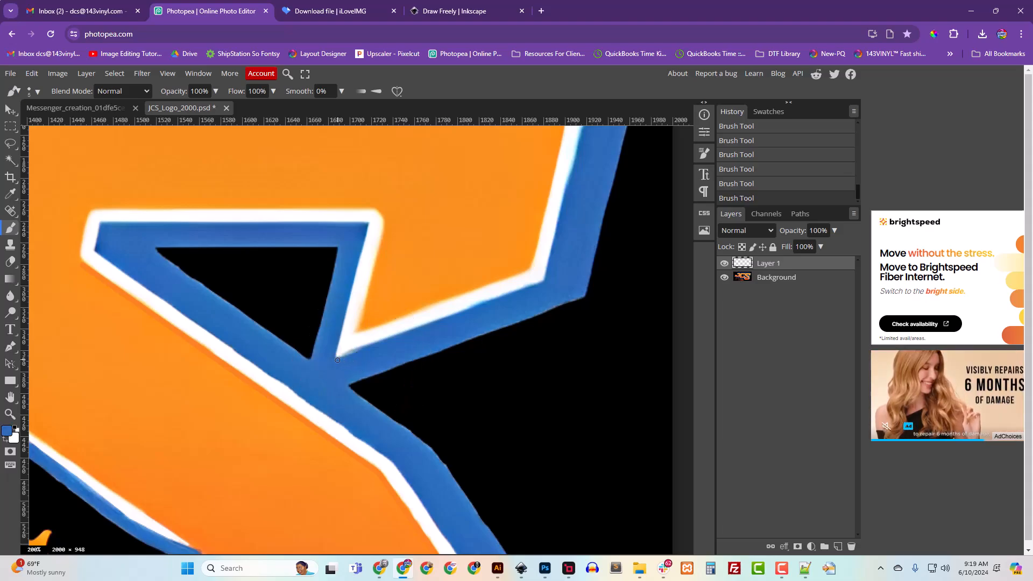
pyautogui.press('space')
pyautogui.moveTo(584, 257); pyautogui.dragTo(503, 399)
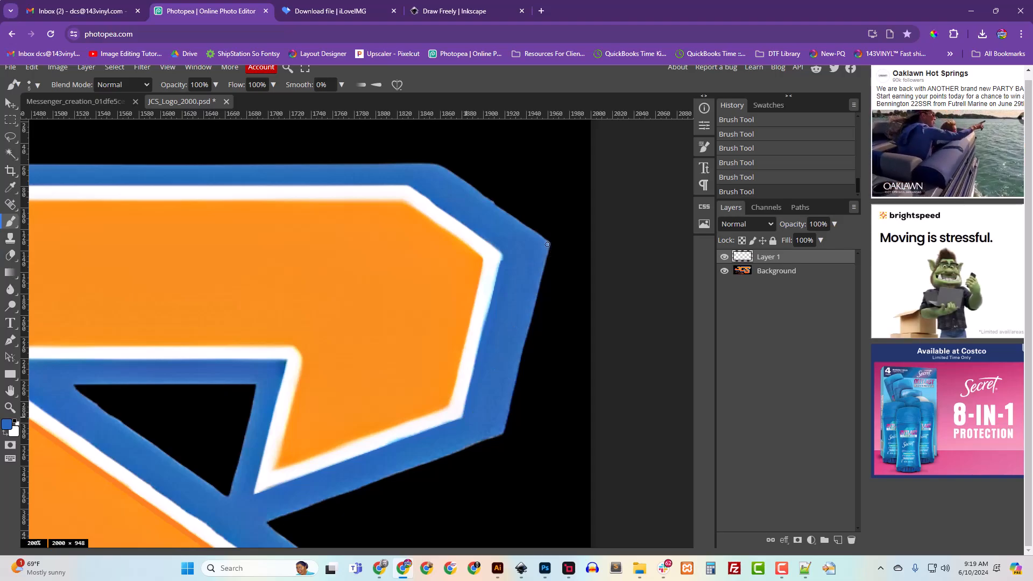
pyautogui.keyDown('shift'); pyautogui.click(500, 432); pyautogui.keyUp('shift')
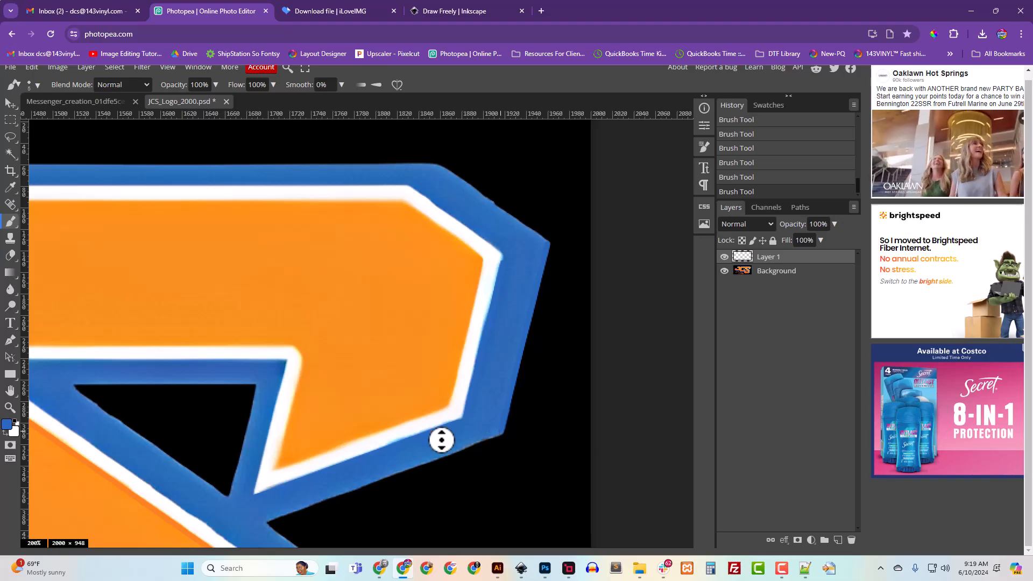
pyautogui.moveTo(441, 448); pyautogui.dragTo(481, 379)
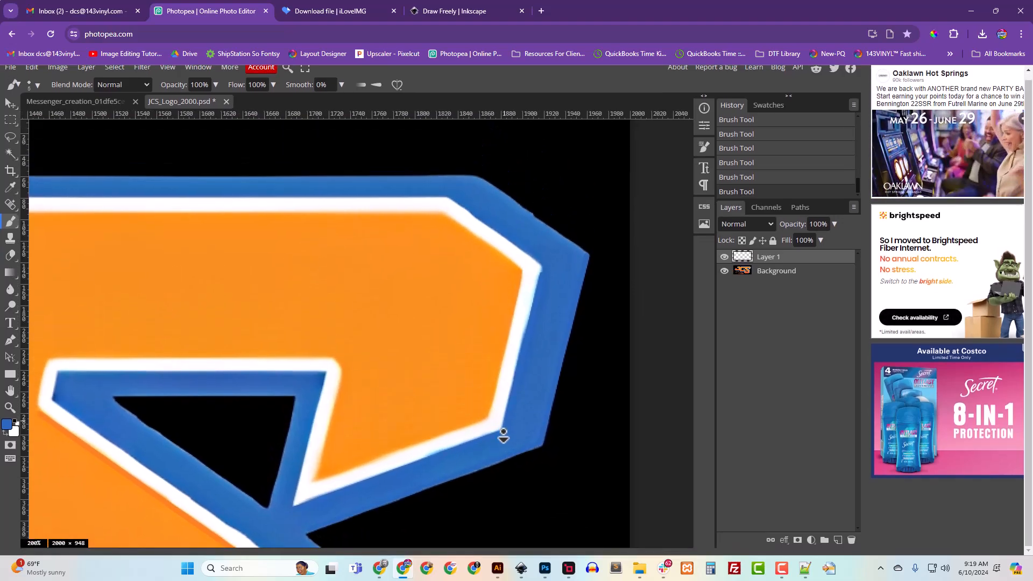
# Sample black from the background and touch up the rough upper-right diagonal outer edge of the S outline.
pyautogui.scroll(3, 503, 429)
pyautogui.keyDown('alt'); pyautogui.click(562, 240); pyautogui.keyUp('alt')
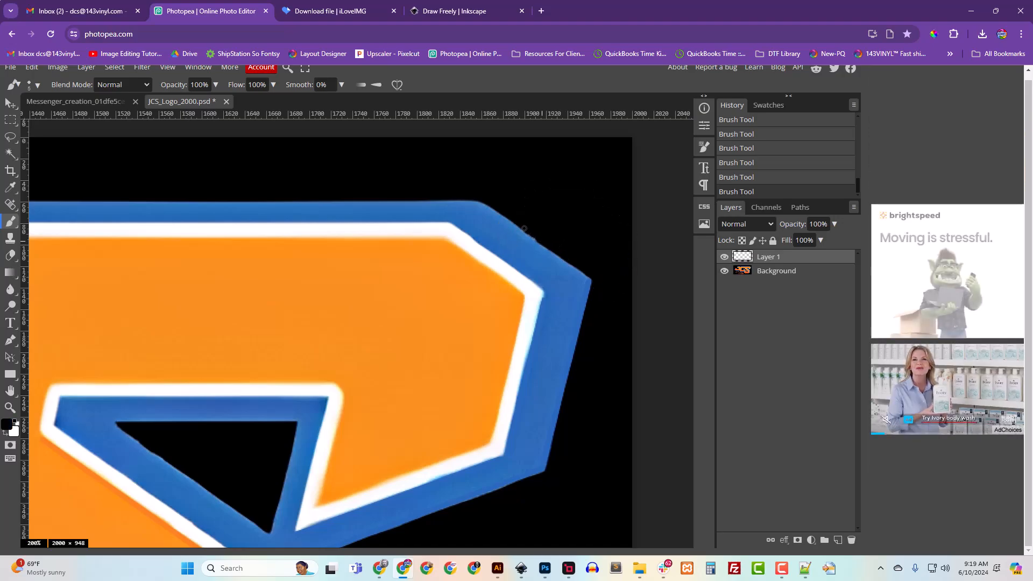
# Sample orange from the C and paint along the lower edge of the white outline across its top.
pyautogui.moveTo(503, 263); pyautogui.dragTo(751, 276)
pyautogui.moveTo(247, 312); pyautogui.dragTo(438, 258)
pyautogui.moveTo(305, 291); pyautogui.dragTo(383, 313)
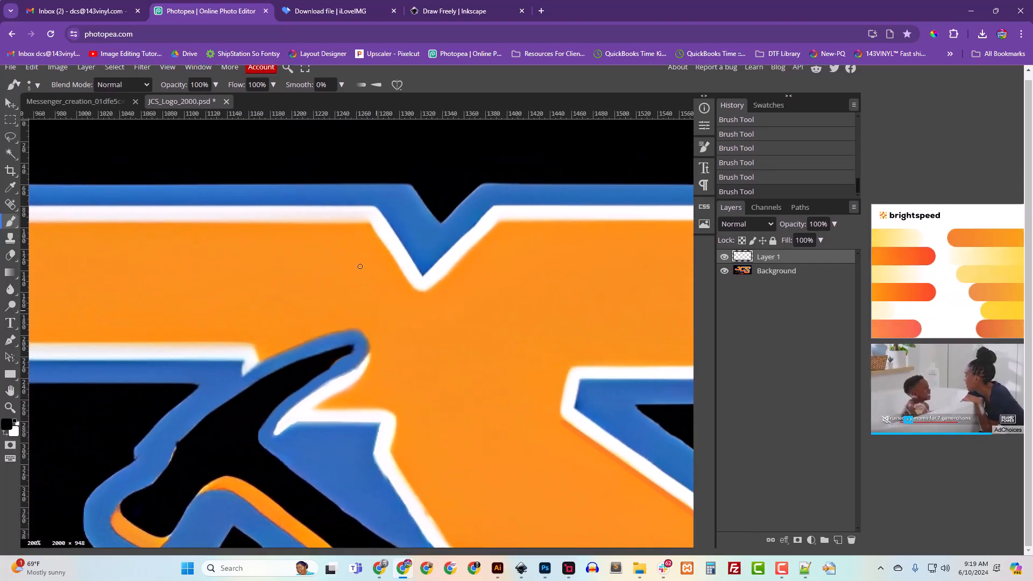
pyautogui.keyDown('alt'); pyautogui.click(365, 230); pyautogui.keyUp('alt')
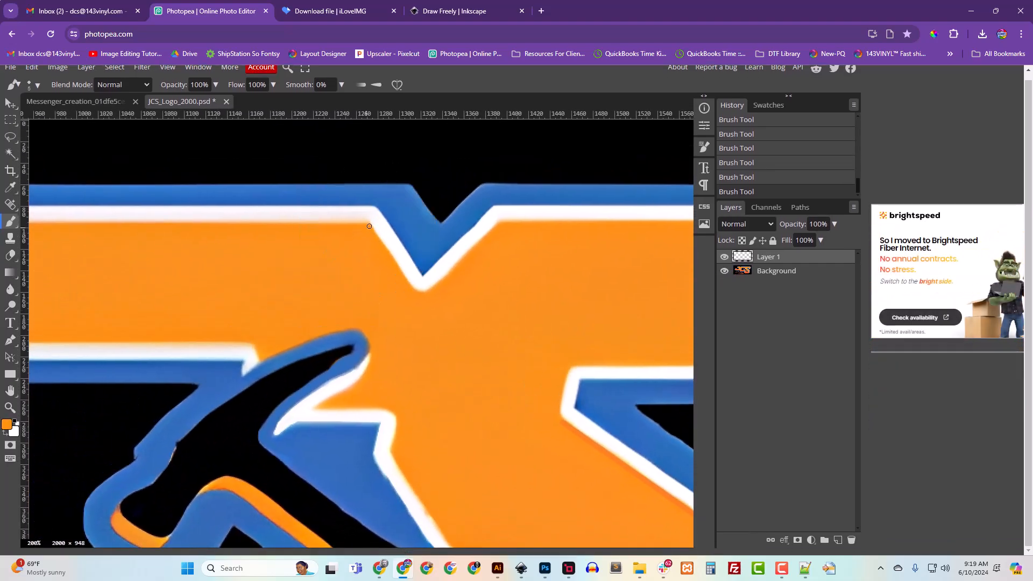
pyautogui.moveTo(275, 253); pyautogui.dragTo(479, 272)
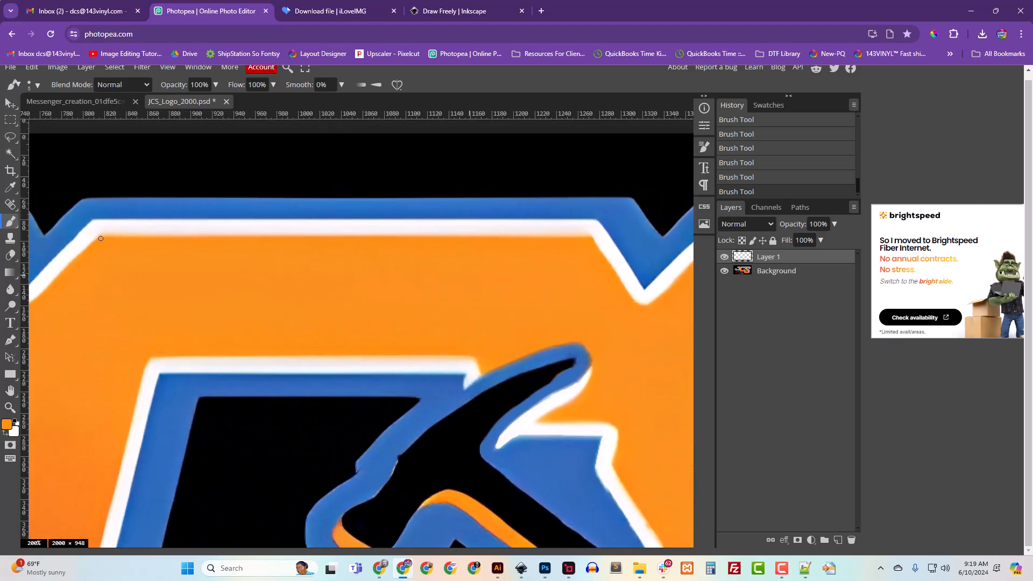
pyautogui.moveTo(171, 296); pyautogui.dragTo(437, 207)
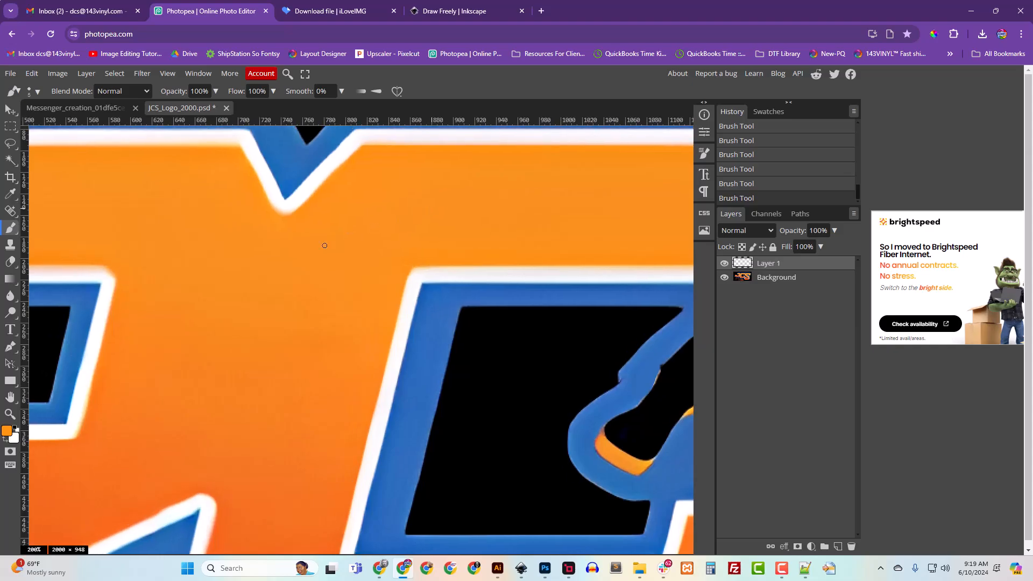
# Paint orange along the inner edges of the J's white outline, across its top and around the inner notch.
pyautogui.moveTo(325, 239); pyautogui.dragTo(444, 317)
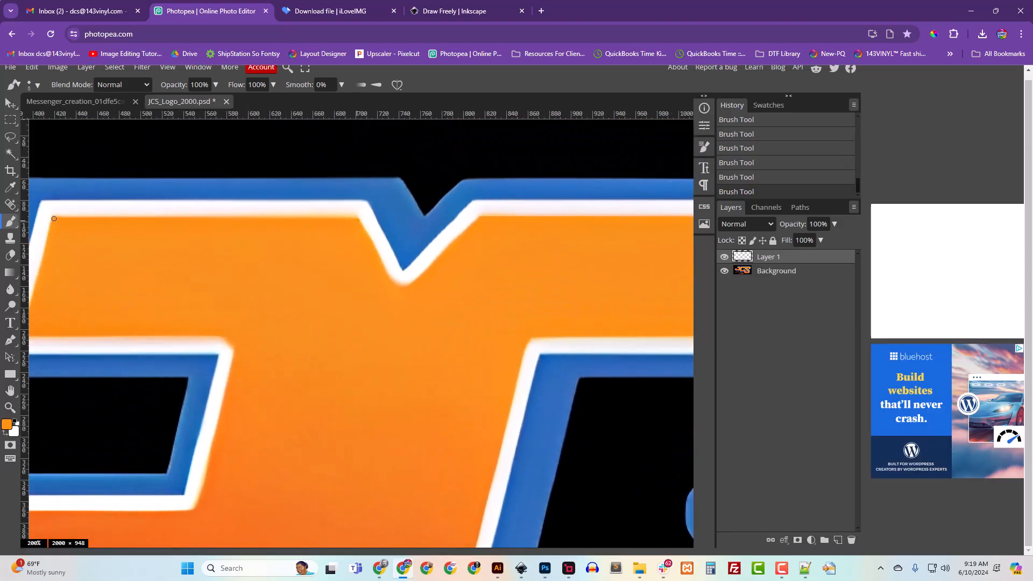
pyautogui.moveTo(209, 296); pyautogui.dragTo(337, 238)
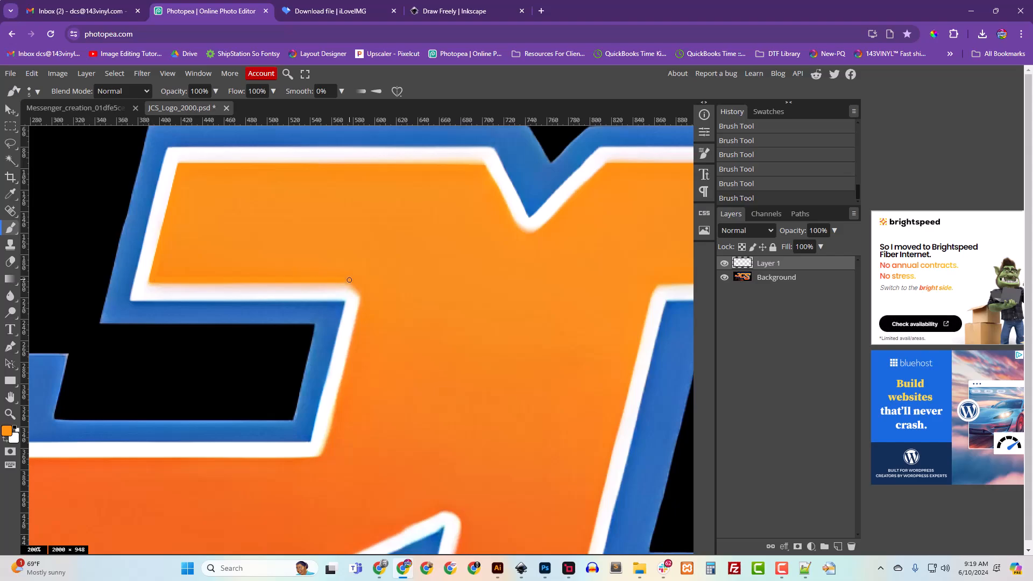
pyautogui.moveTo(364, 360); pyautogui.dragTo(455, 270)
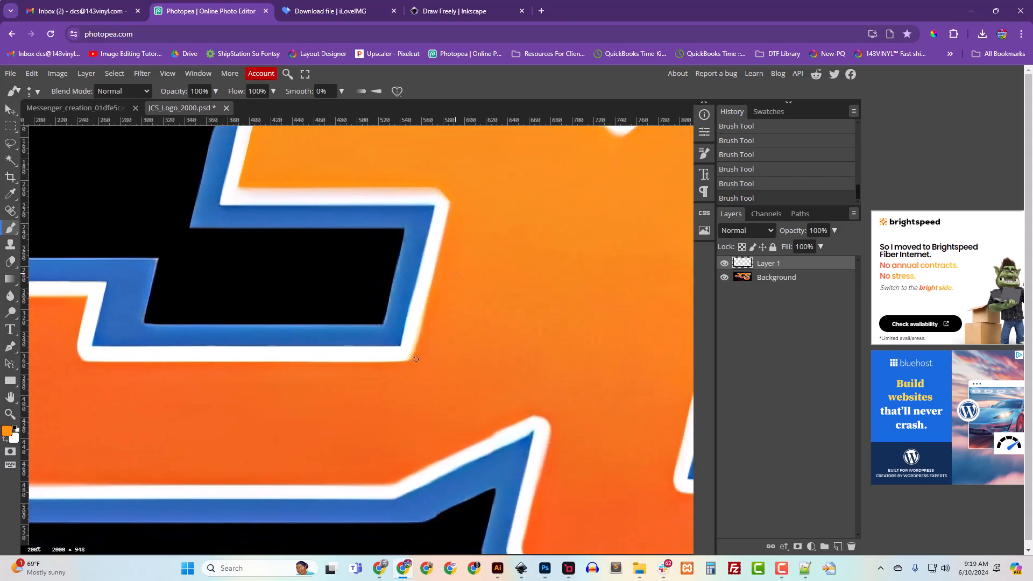
# Examine the lower parts of the J and C and the small lettering for remaining rough edges.
pyautogui.scroll(-4, 323, 296)
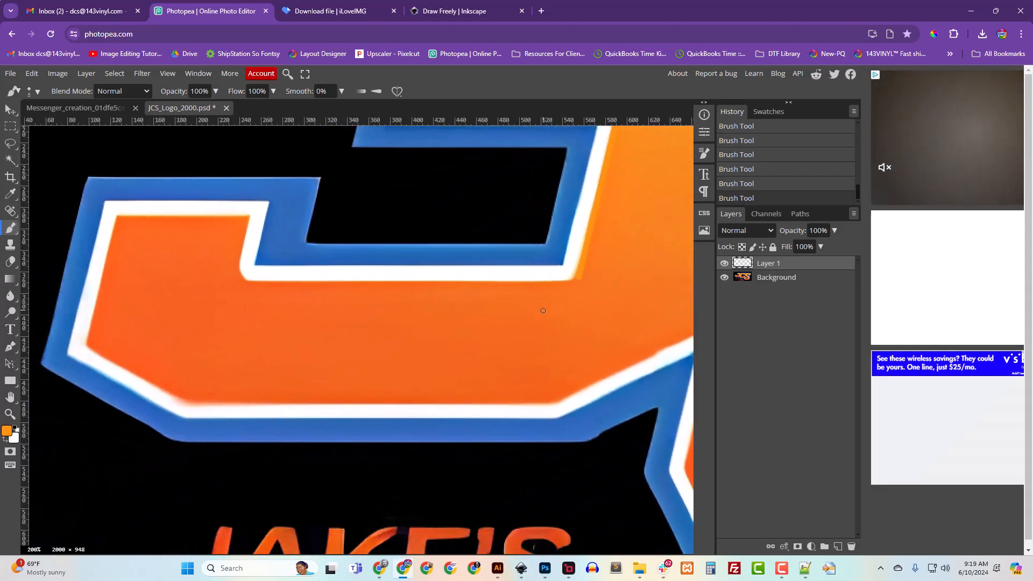
pyautogui.moveTo(292, 224); pyautogui.dragTo(240, 210)
pyautogui.moveTo(484, 339); pyautogui.dragTo(276, 397)
pyautogui.moveTo(286, 332); pyautogui.dragTo(321, 399)
pyautogui.hotkey('ctrl', '-')
pyautogui.hotkey('ctrl', '-')
pyautogui.hotkey('ctrl', '-')
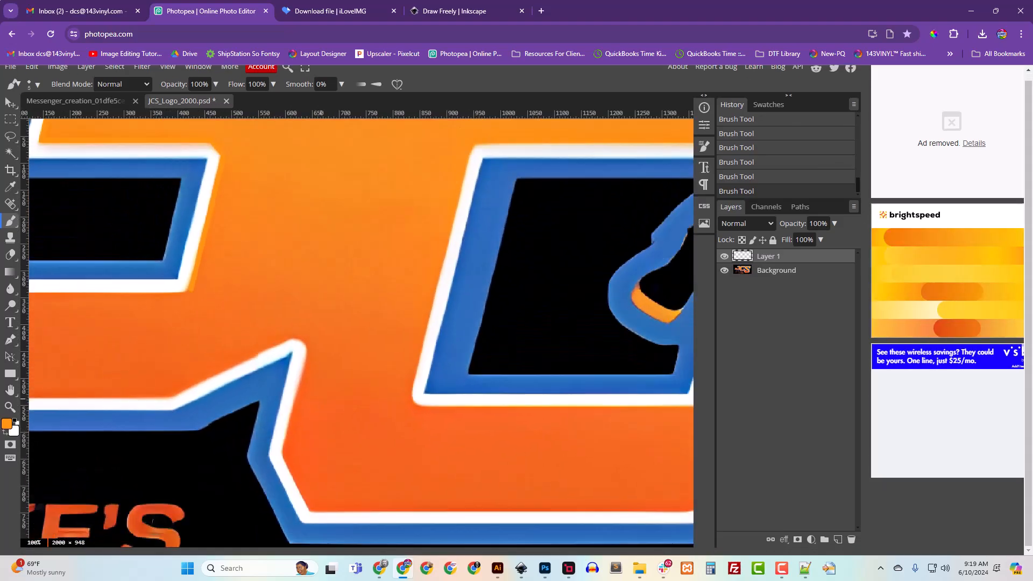
pyautogui.moveTo(513, 396); pyautogui.dragTo(518, 284)
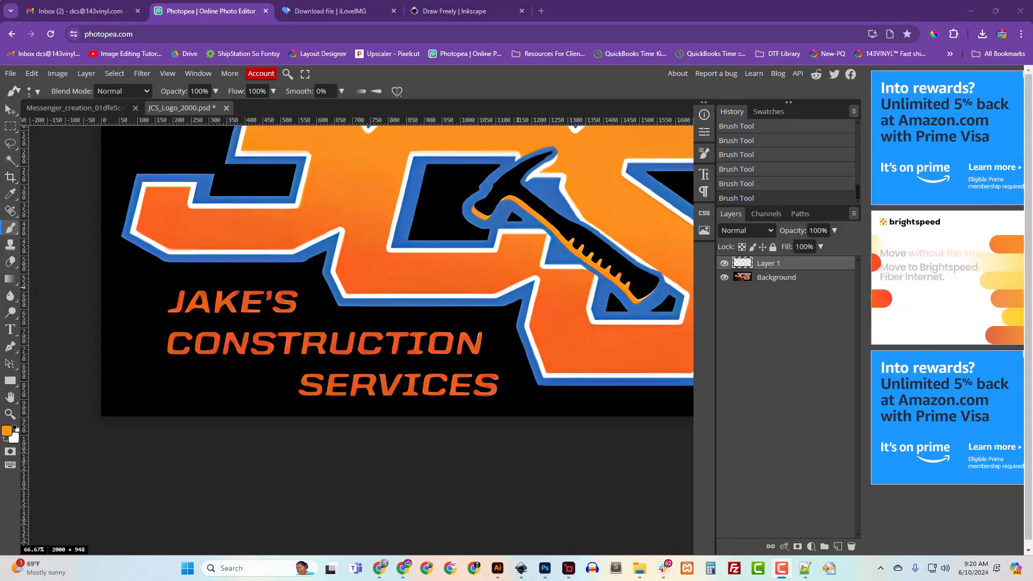
# Switch to the Eraser tool and slightly reduce its brush size.
pyautogui.click(11, 262)
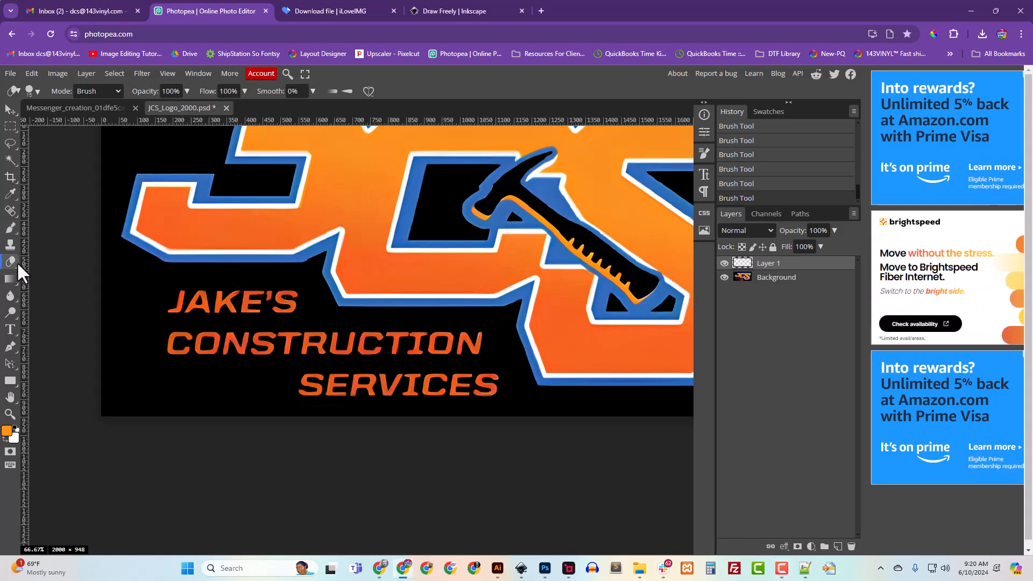
pyautogui.click(37, 92)
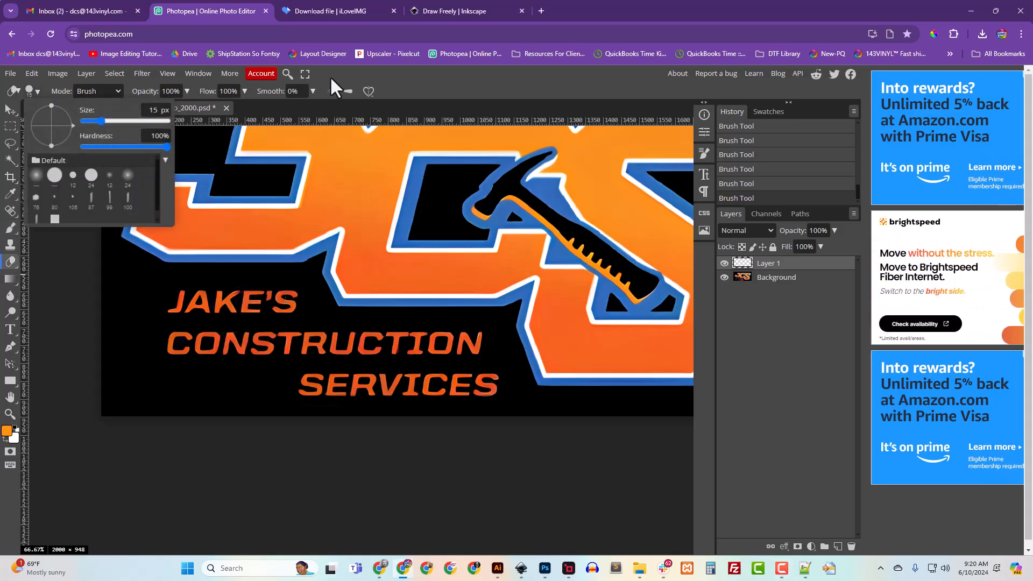
pyautogui.click(433, 77)
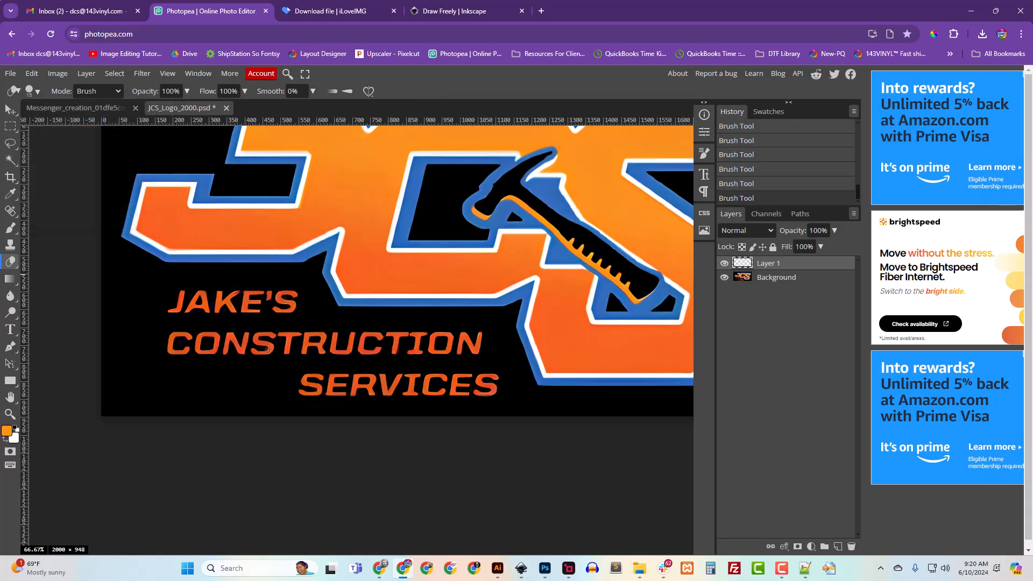
pyautogui.click(37, 92)
pyautogui.moveTo(98, 119); pyautogui.dragTo(94, 118)
pyautogui.click(418, 77)
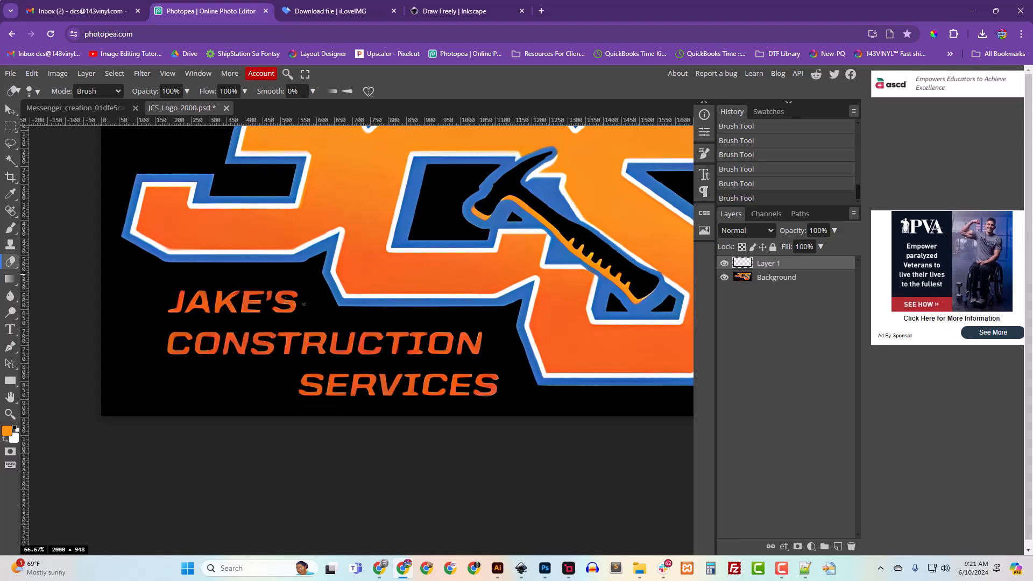
# With the Brush, paint over the streaks, stray speck and rough tip on the S of JAKE'S using sampled orange and black.
pyautogui.scroll(3, 310, 303)
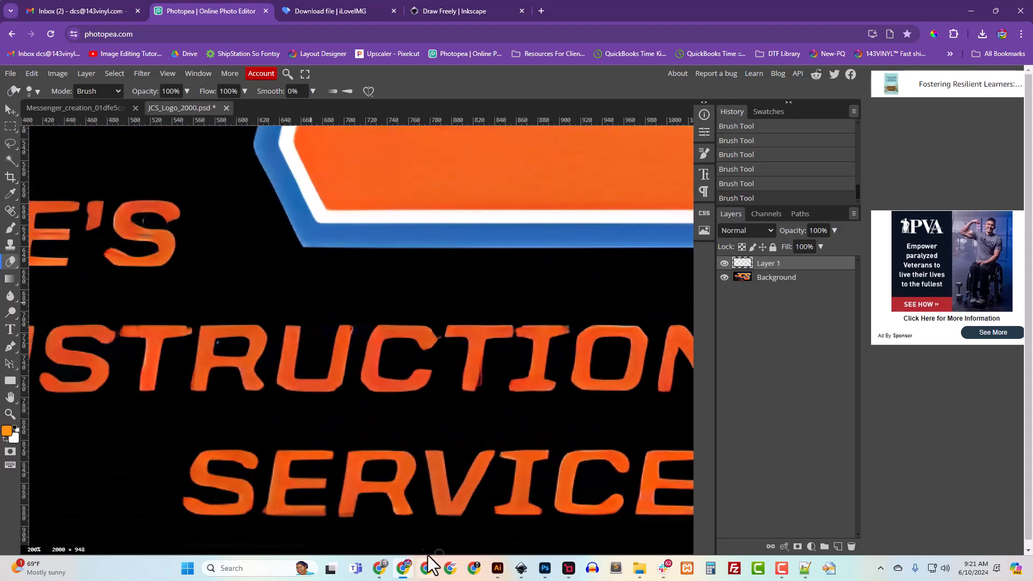
pyautogui.moveTo(316, 426); pyautogui.dragTo(540, 425)
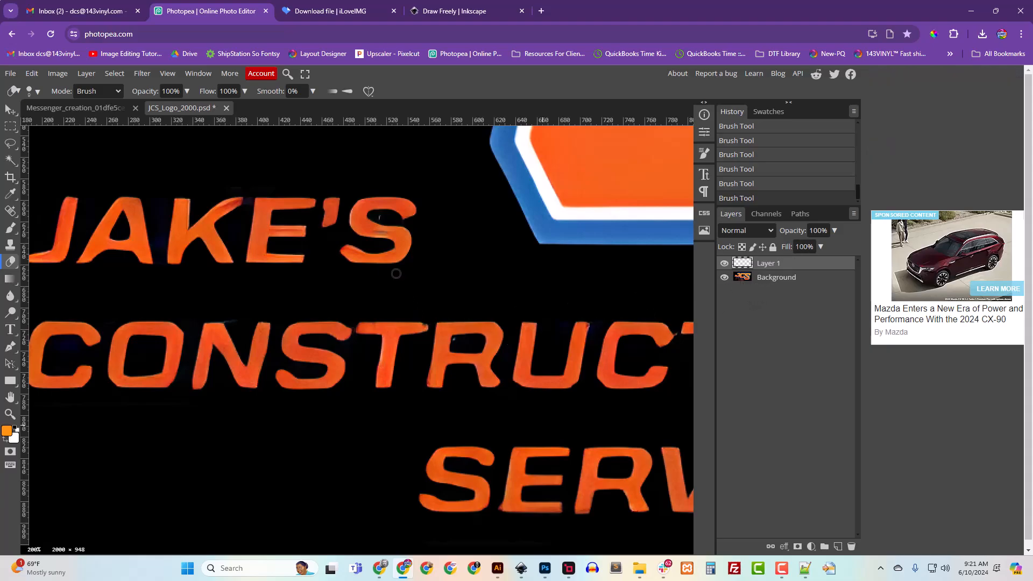
pyautogui.press('b')
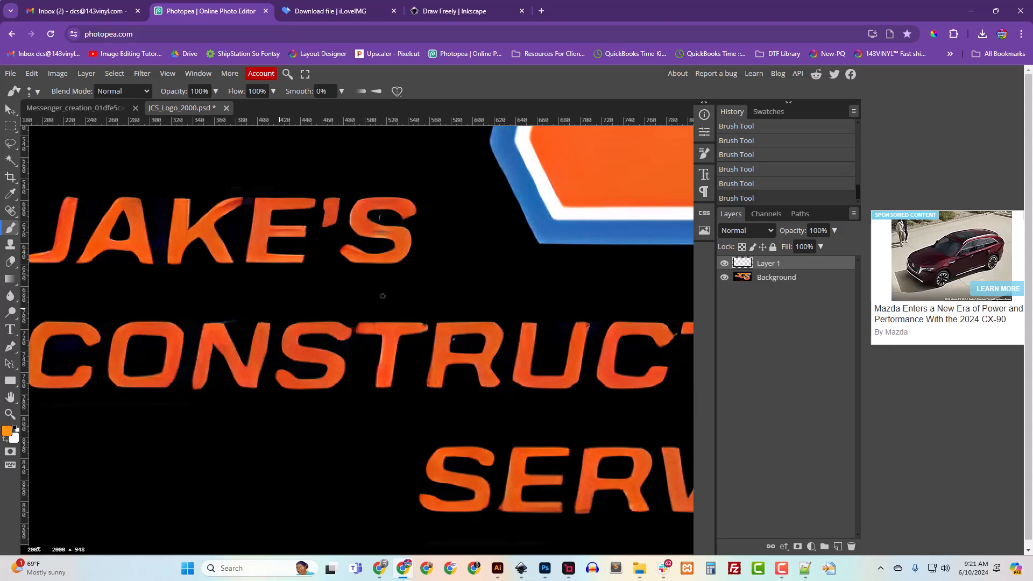
pyautogui.hotkey('ctrl', '+')
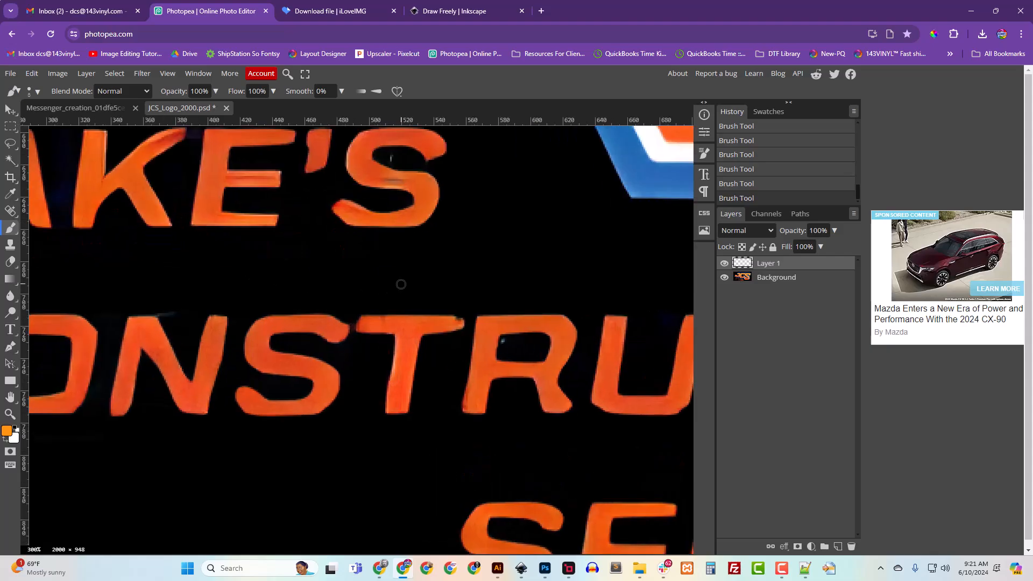
pyautogui.scroll(2, 401, 284)
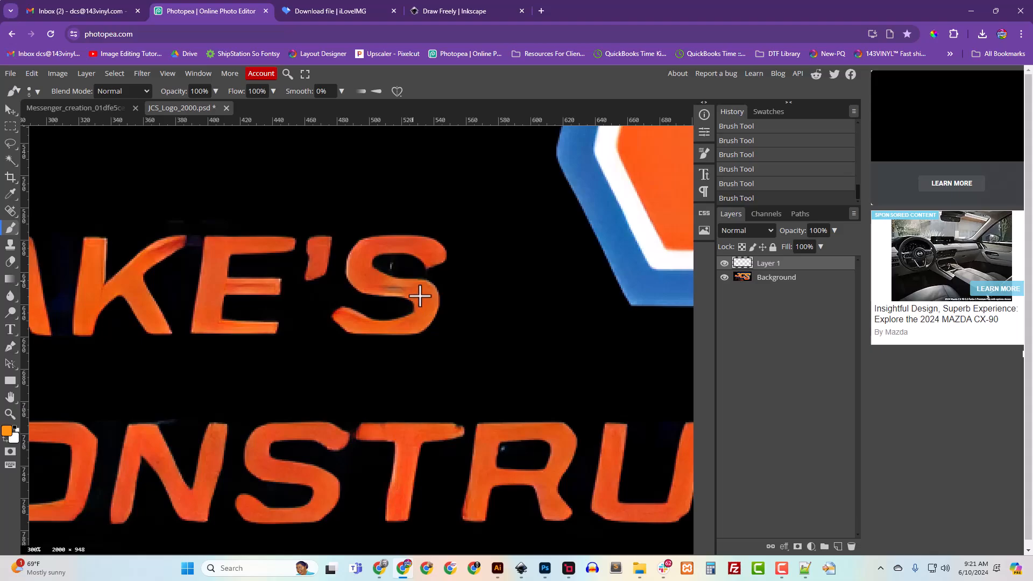
pyautogui.keyDown('alt'); pyautogui.click(420, 295); pyautogui.keyUp('alt')
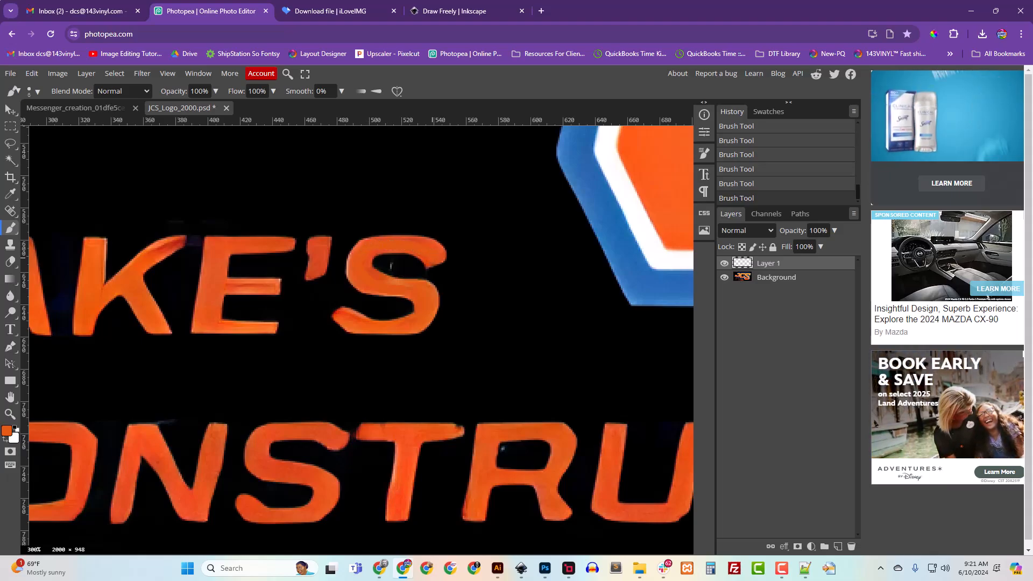
pyautogui.keyDown('alt'); pyautogui.click(390, 265); pyautogui.keyUp('alt')
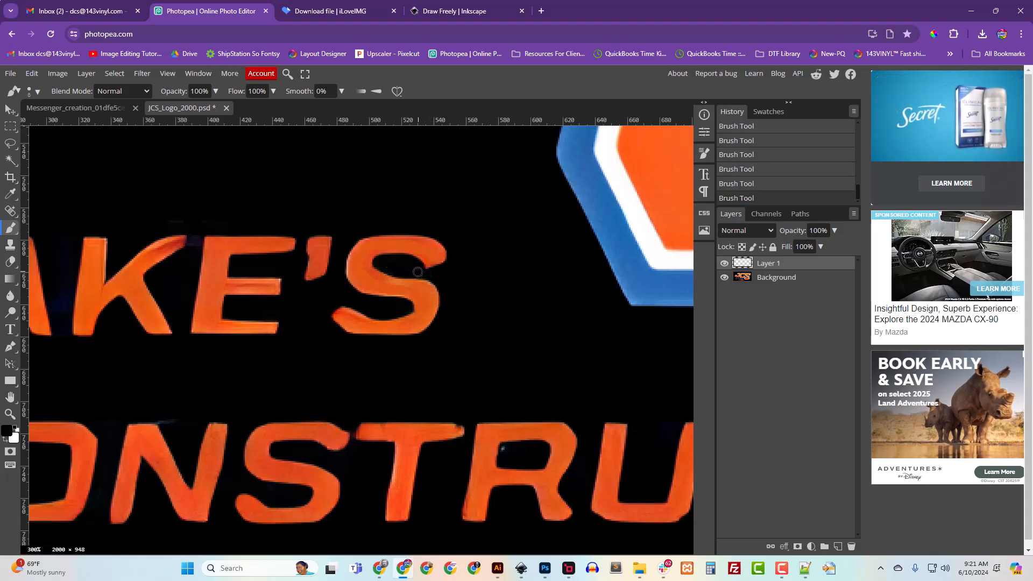
pyautogui.keyDown('alt'); pyautogui.click(412, 321); pyautogui.keyUp('alt')
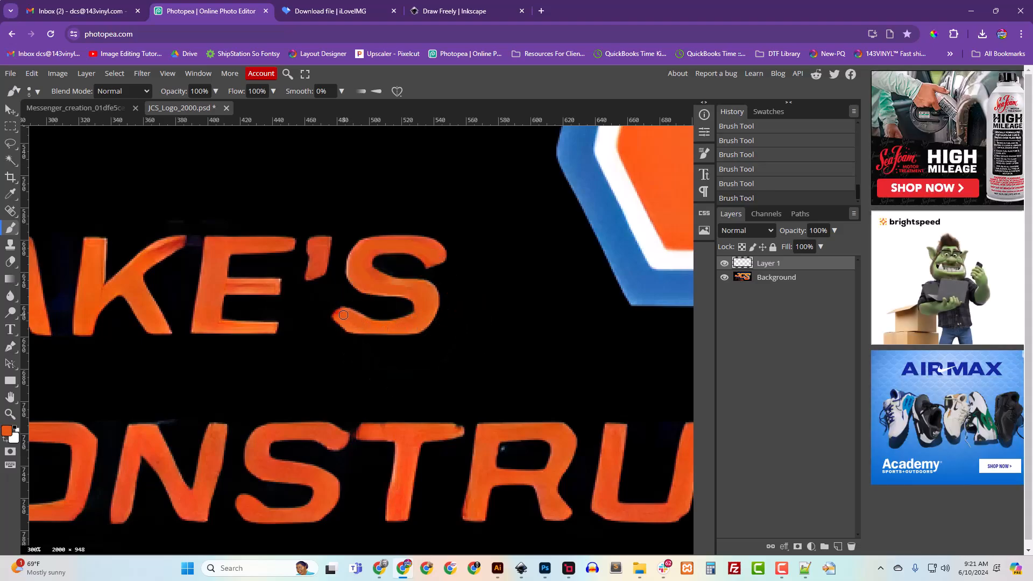
# Touch up the E of JAKE'S with sampled black and orange, and paint black over the smudges near the K and around CONSTRUCTION's first N and S.
pyautogui.keyDown('alt'); pyautogui.click(289, 269); pyautogui.keyUp('alt')
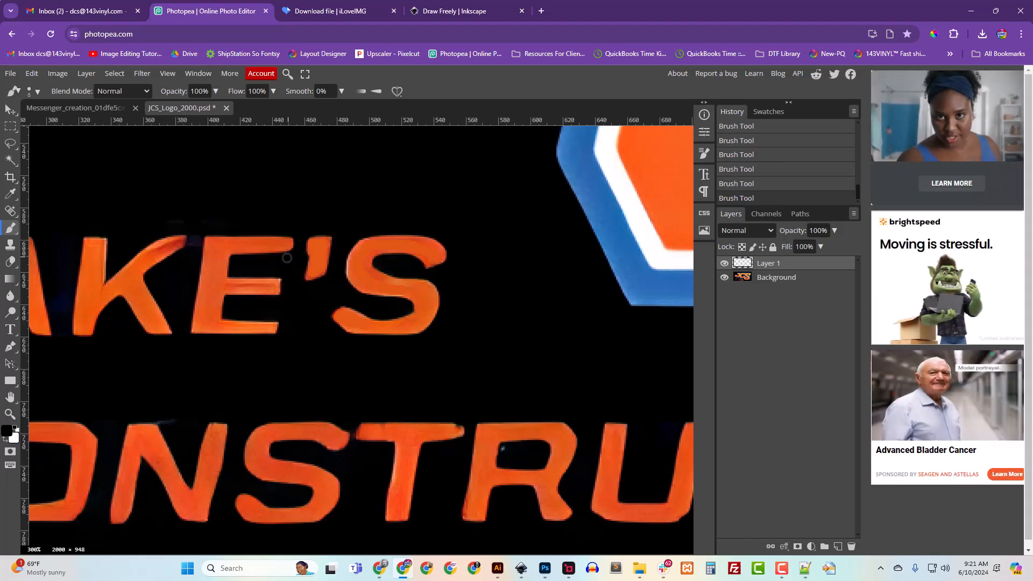
pyautogui.keyDown('alt'); pyautogui.click(317, 261); pyautogui.keyUp('alt')
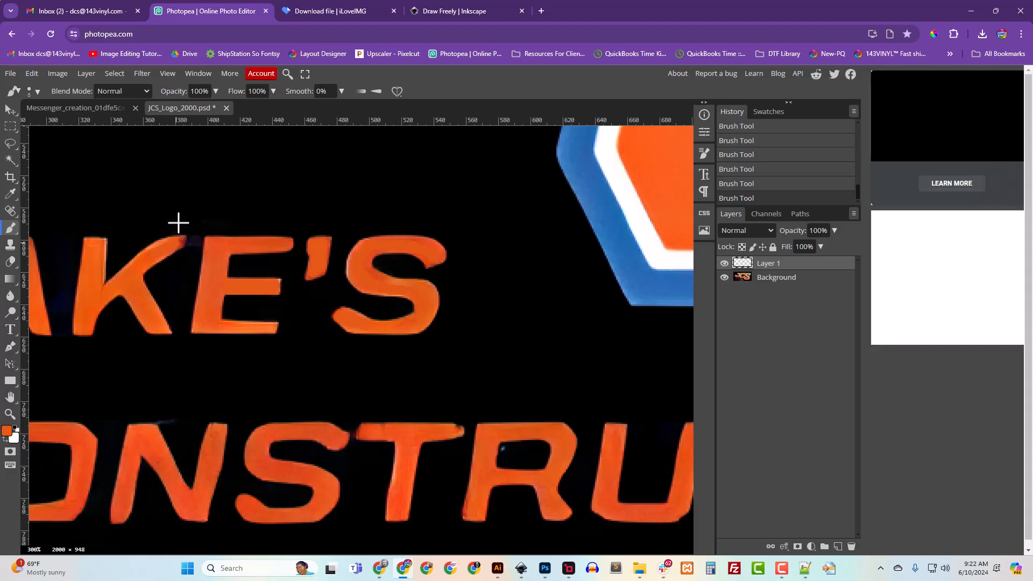
pyautogui.press('d')
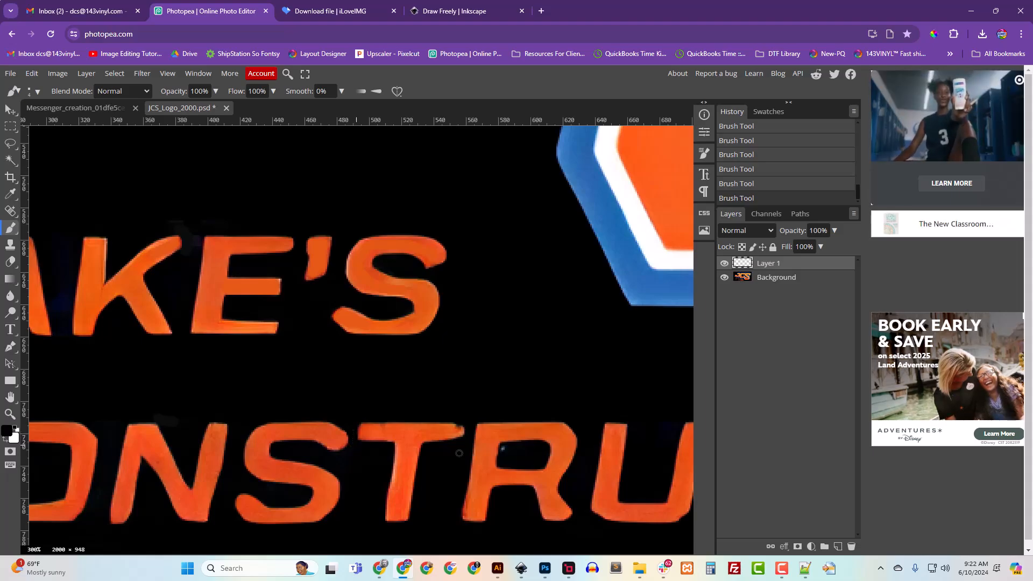
# Repair the first T's crossbar end and the R's inner speck and lower-left leg in CONSTRUCTION with sampled orange and black.
pyautogui.keyDown('alt'); pyautogui.click(443, 432); pyautogui.keyUp('alt')
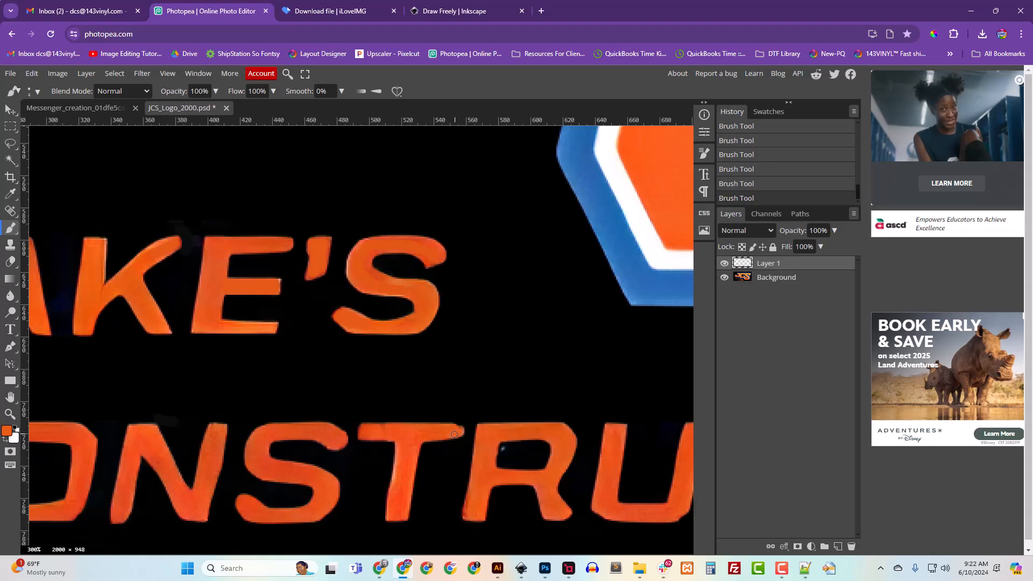
pyautogui.keyDown('alt'); pyautogui.click(463, 423); pyautogui.keyUp('alt')
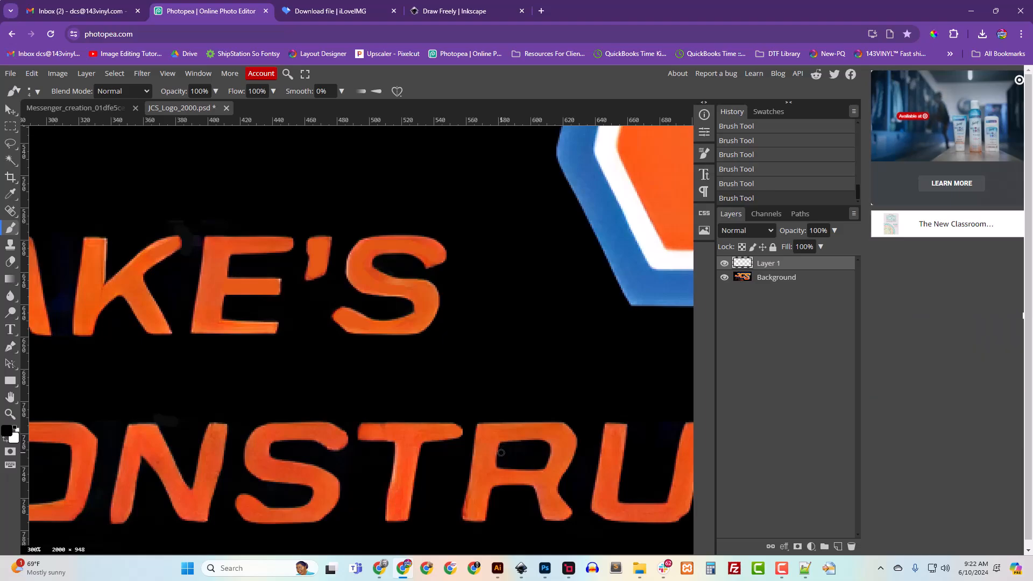
pyautogui.moveTo(513, 506); pyautogui.dragTo(407, 437)
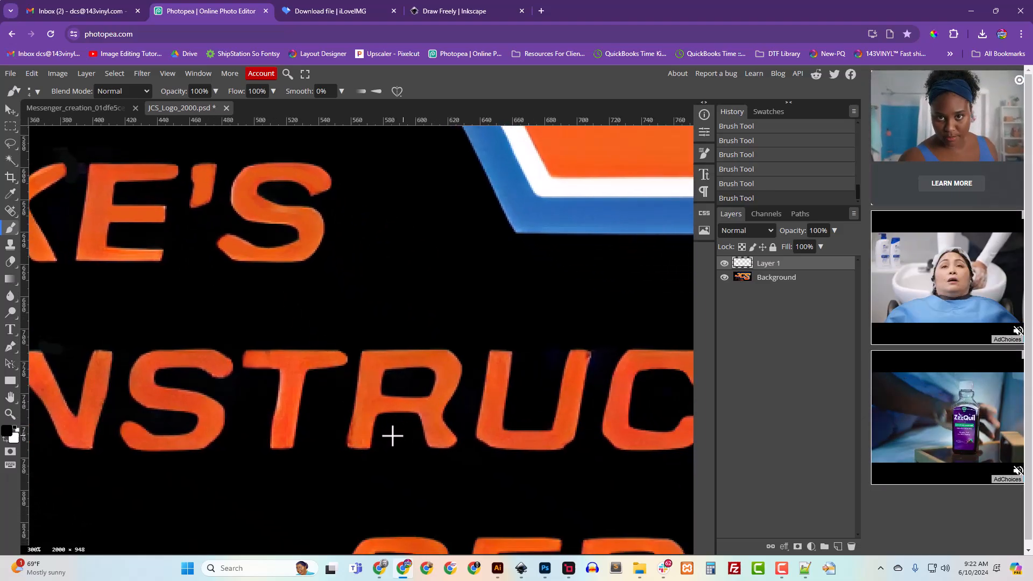
pyautogui.keyDown('alt'); pyautogui.click(353, 433); pyautogui.keyUp('alt')
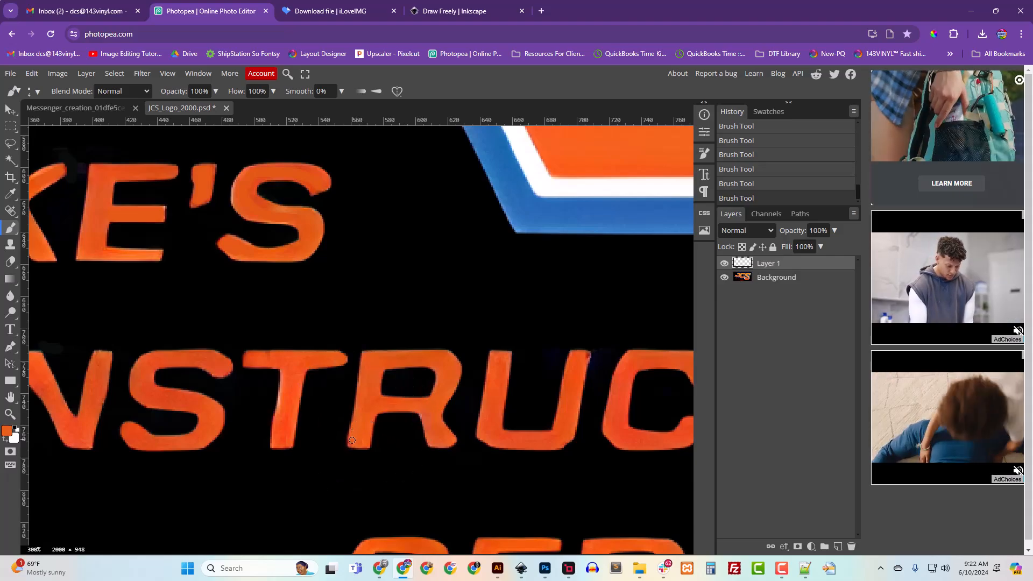
# In CONSTRUCTION, clean the gap beside the C's upper tip with sampled black and fill the U's upper-right corner with sampled orange.
pyautogui.scroll(-3, 362, 442)
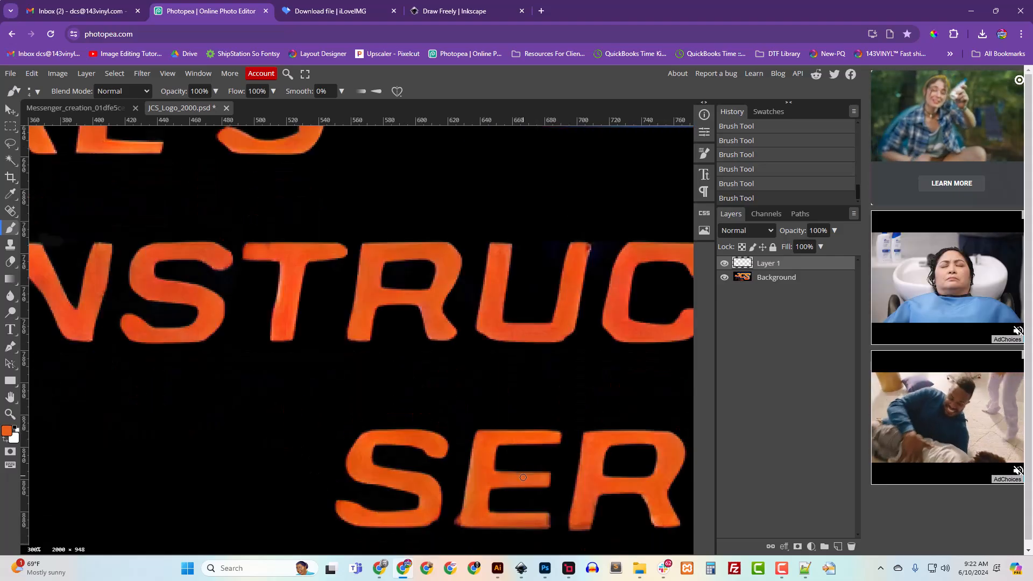
pyautogui.hscroll(5, 401, 429)
pyautogui.keyDown('alt'); pyautogui.click(461, 260); pyautogui.keyUp('alt')
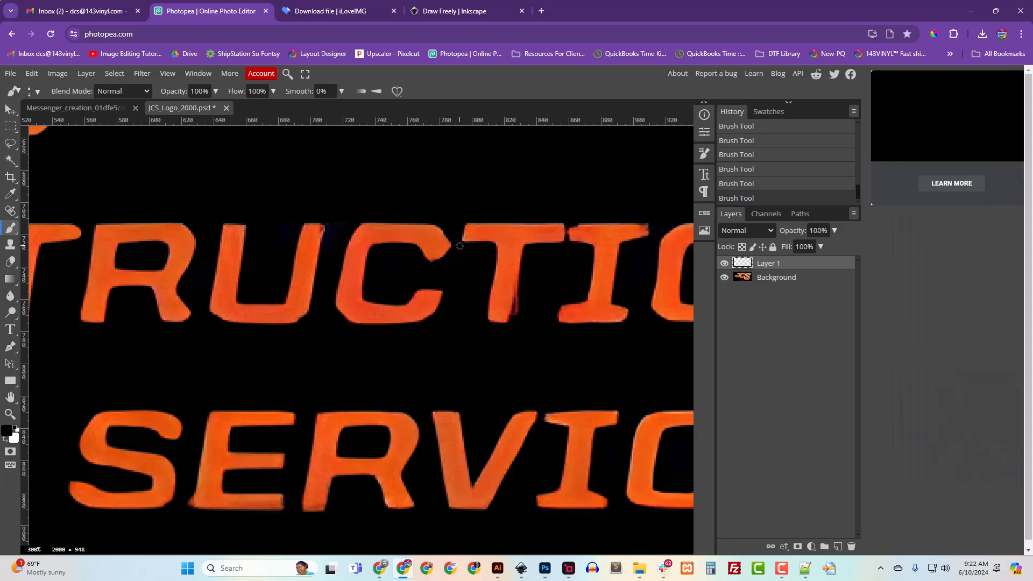
pyautogui.keyDown('alt'); pyautogui.click(311, 239); pyautogui.keyUp('alt')
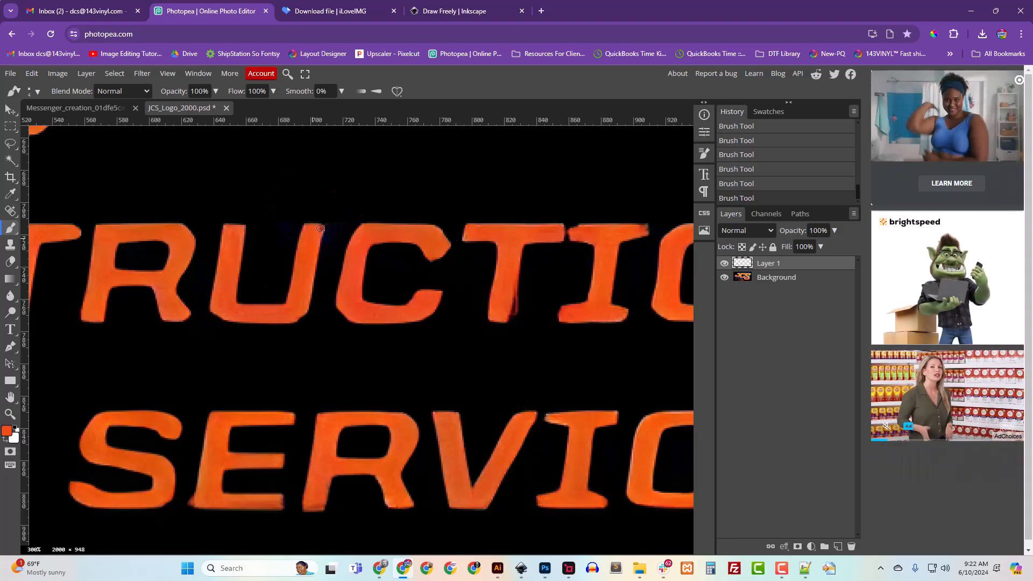
# Sample black and trim the ragged right edge of the second T's stem in CONSTRUCTION.
pyautogui.moveTo(582, 357); pyautogui.dragTo(494, 341)
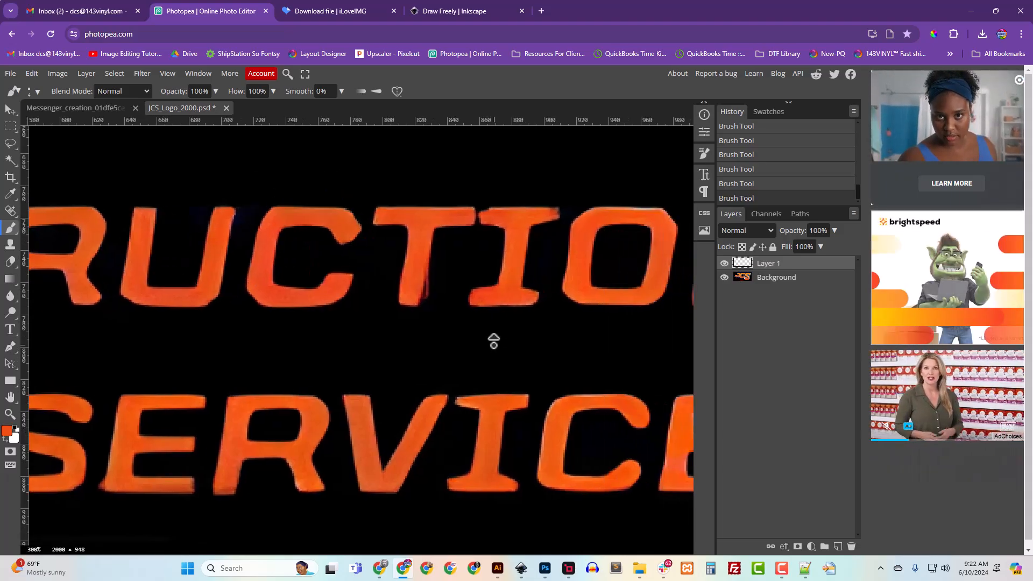
pyautogui.keyDown('alt'); pyautogui.click(445, 271); pyautogui.keyUp('alt')
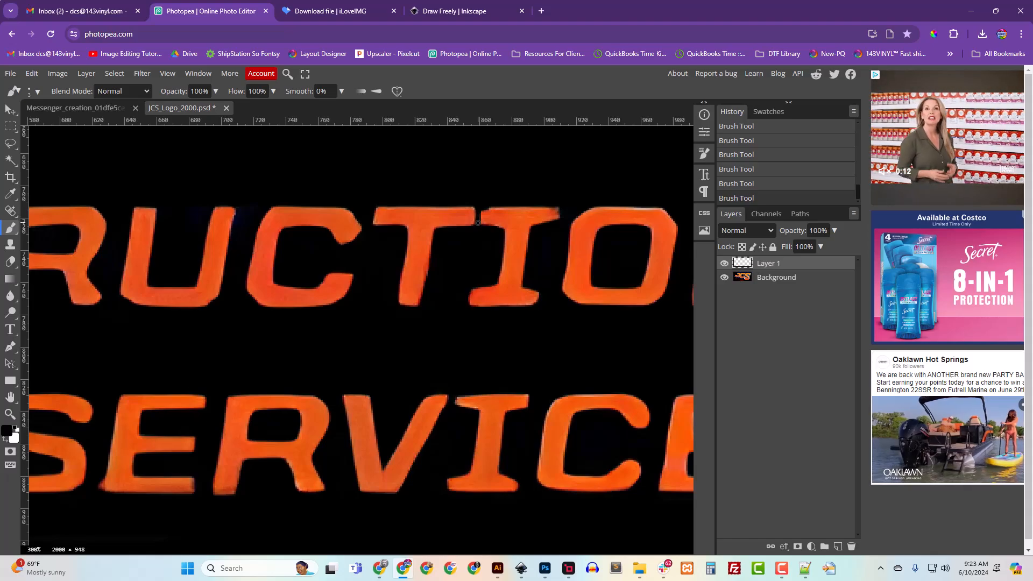
# Touch up the I of CONSTRUCTION with sampled orange and the final S of SERVICES with sampled black and orange.
pyautogui.keyDown('alt'); pyautogui.click(530, 219); pyautogui.keyUp('alt')
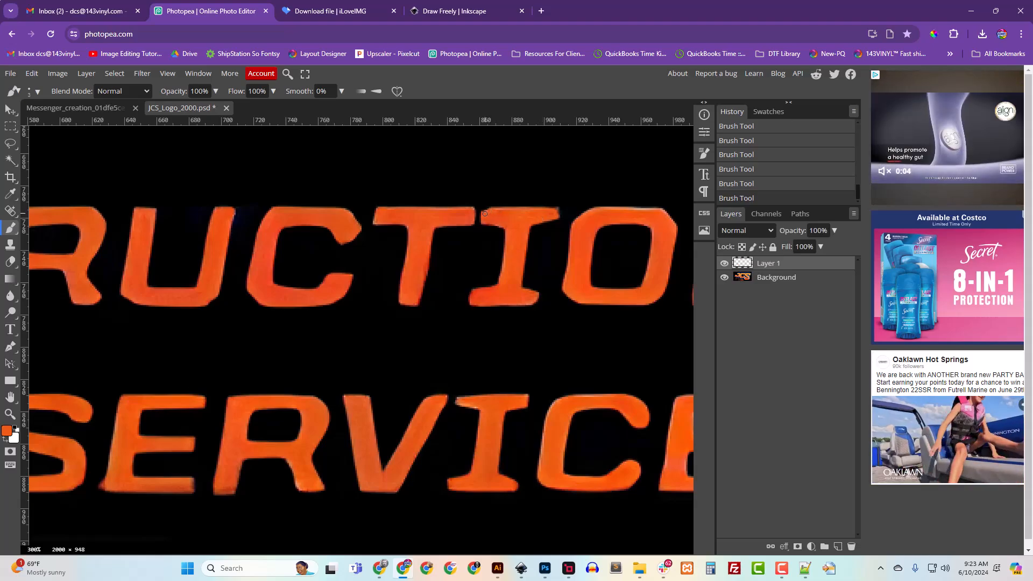
pyautogui.hscroll(2, 480, 338)
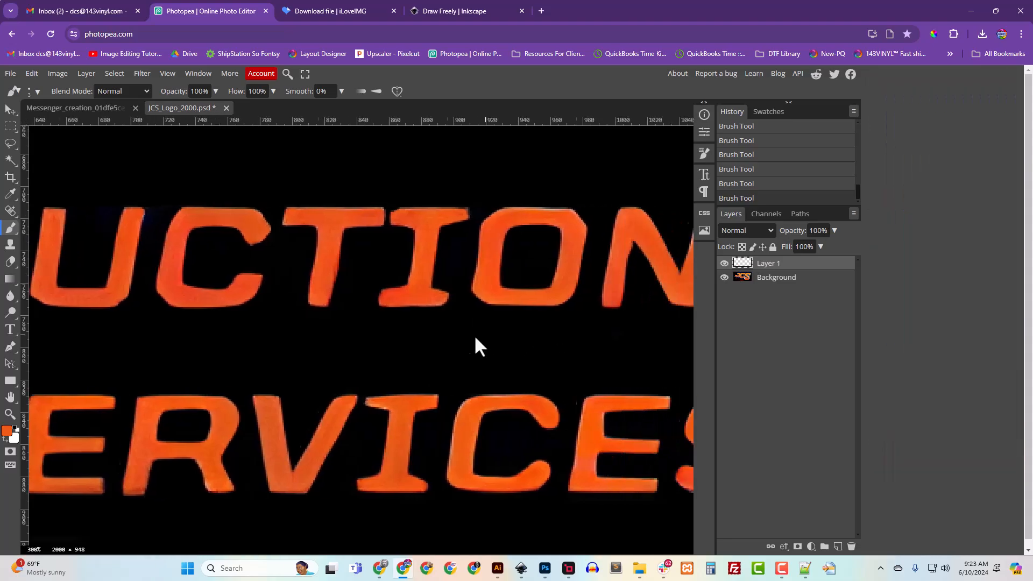
pyautogui.hscroll(3, 479, 338)
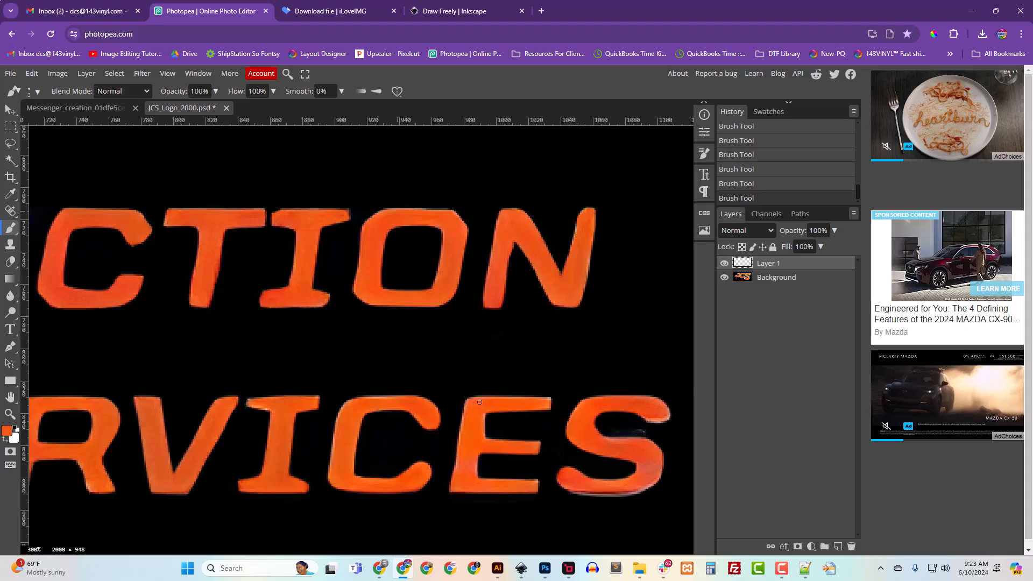
pyautogui.moveTo(479, 402); pyautogui.dragTo(351, 231)
pyautogui.keyDown('alt'); pyautogui.click(544, 274); pyautogui.keyUp('alt')
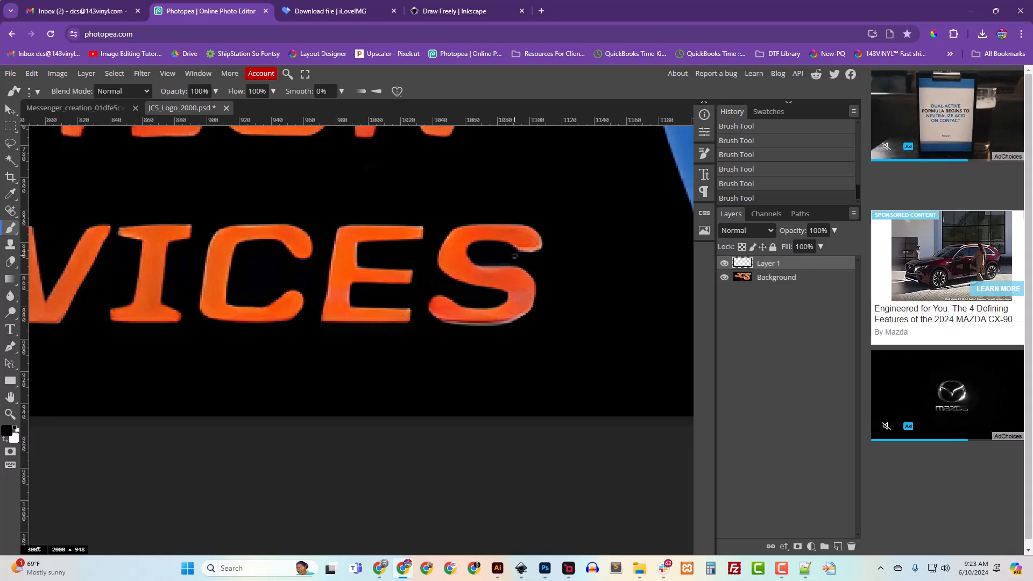
pyautogui.keyDown('alt'); pyautogui.click(518, 247); pyautogui.keyUp('alt')
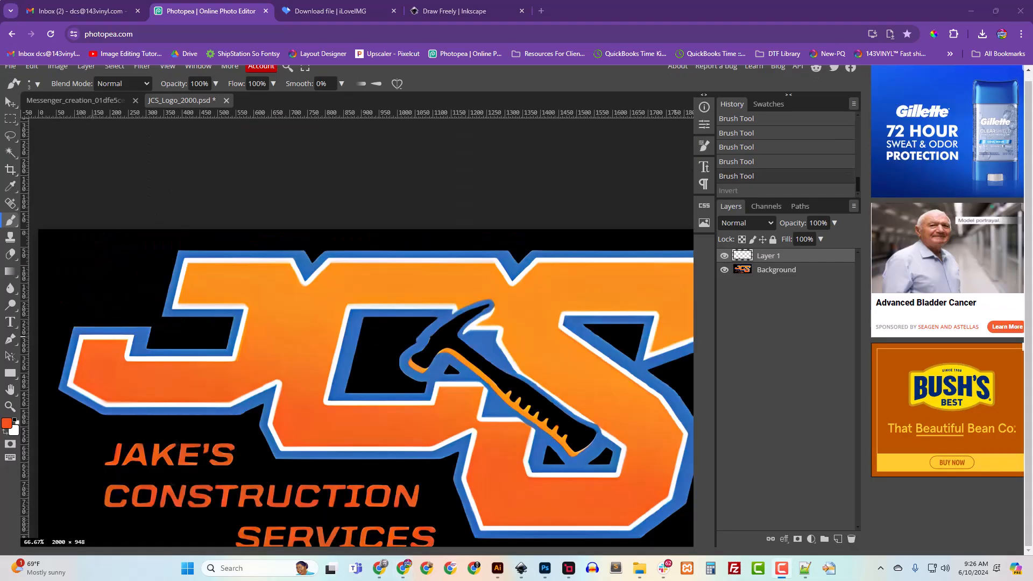
# Merge the touch-up layer, Layer 1, down into the Background layer.
pyautogui.click(10, 65)
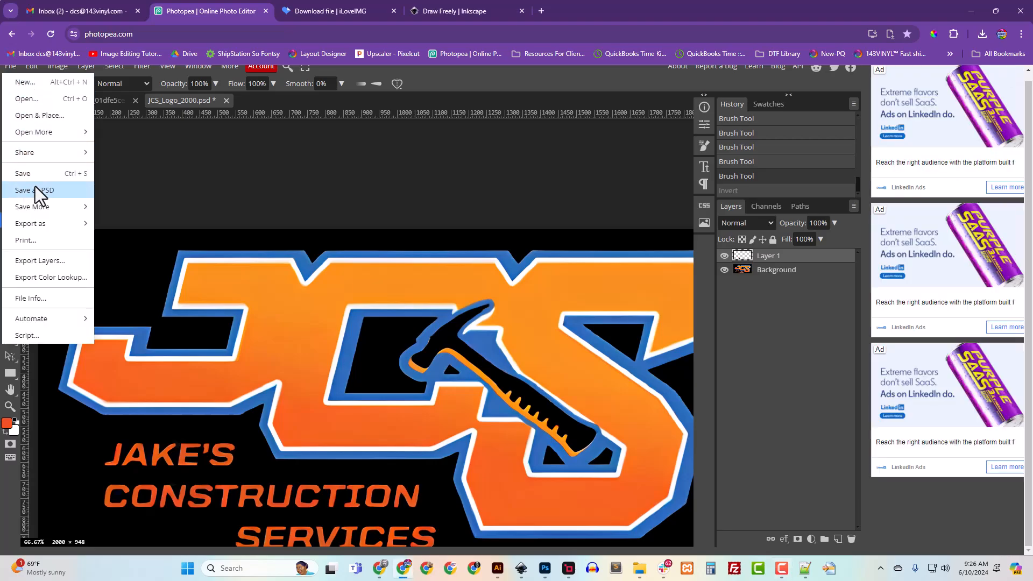
pyautogui.click(516, 105)
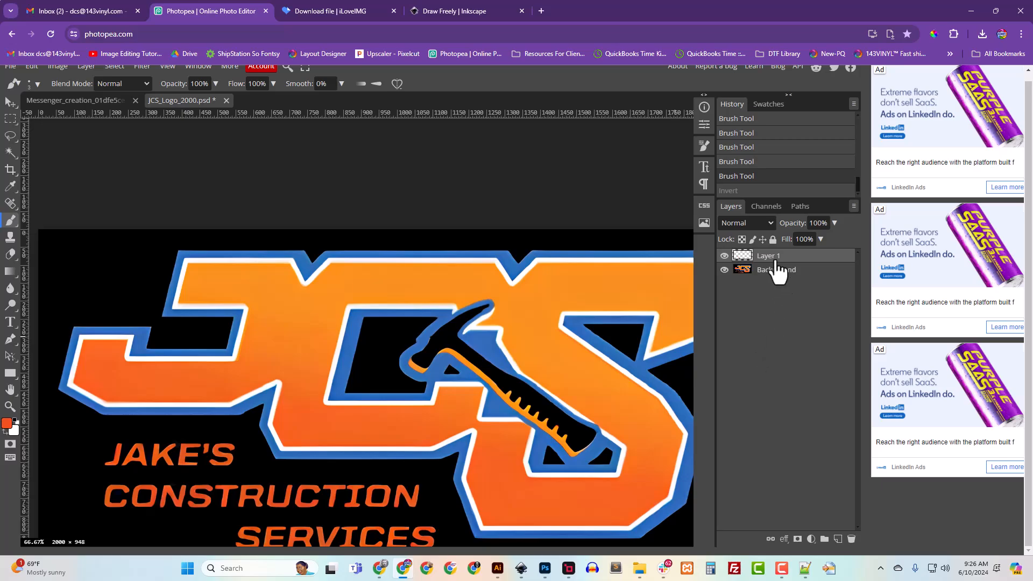
pyautogui.hotkey('ctrl', 'e')
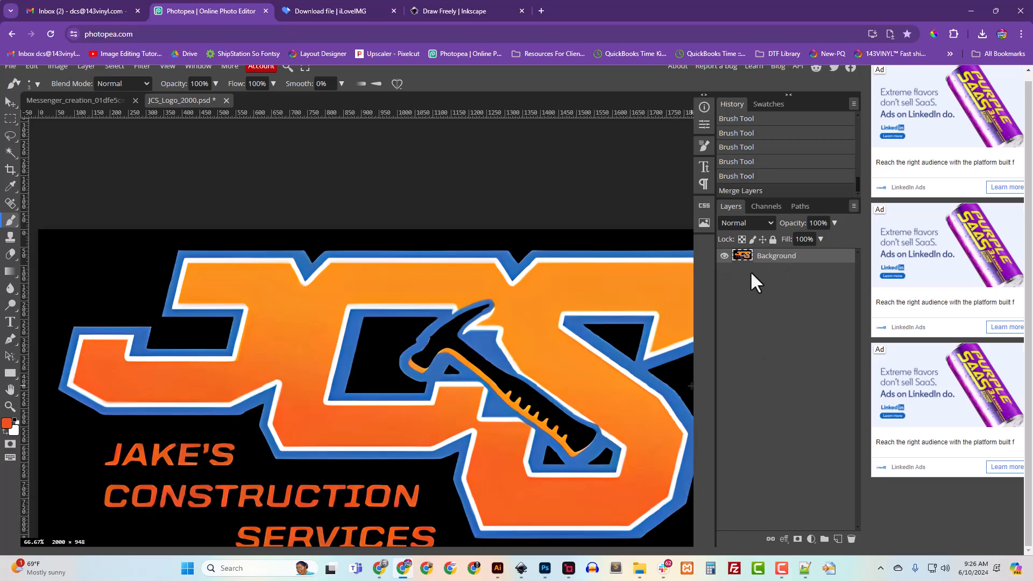
# Invert the colors of the merged Background layer.
pyautogui.moveTo(592, 353); pyautogui.dragTo(511, 267)
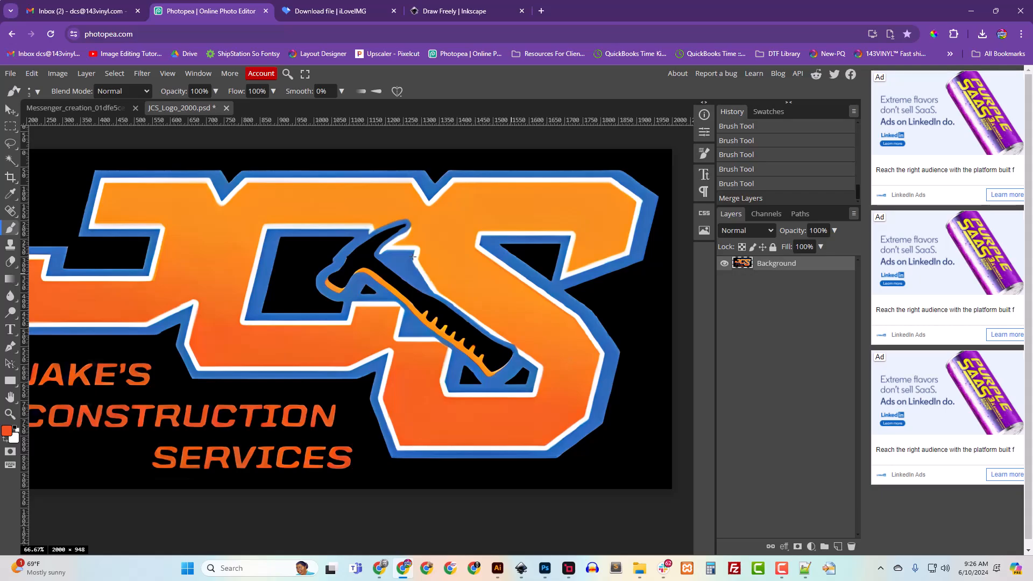
pyautogui.click(59, 73)
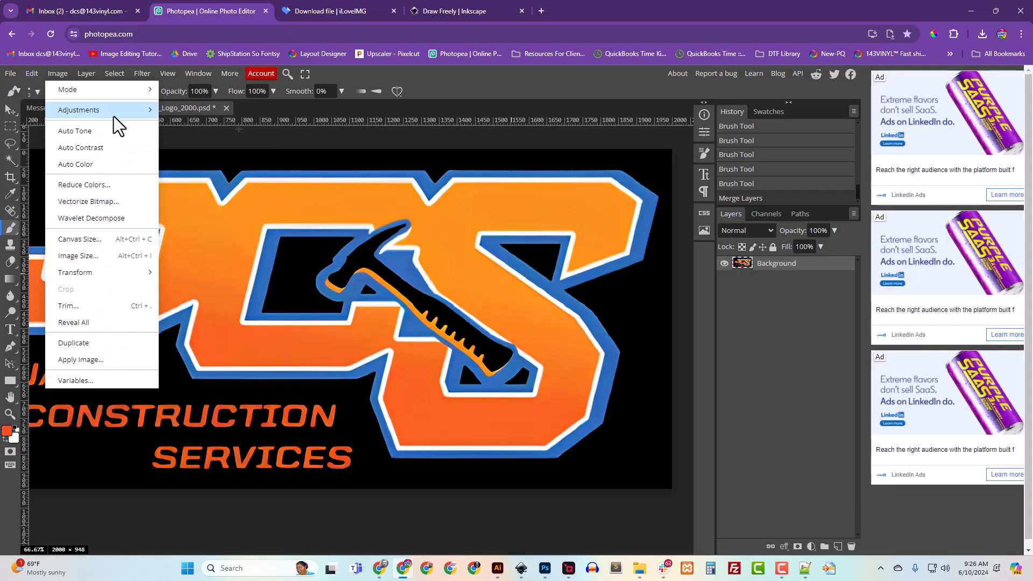
pyautogui.moveTo(114, 117)
pyautogui.click(205, 303)
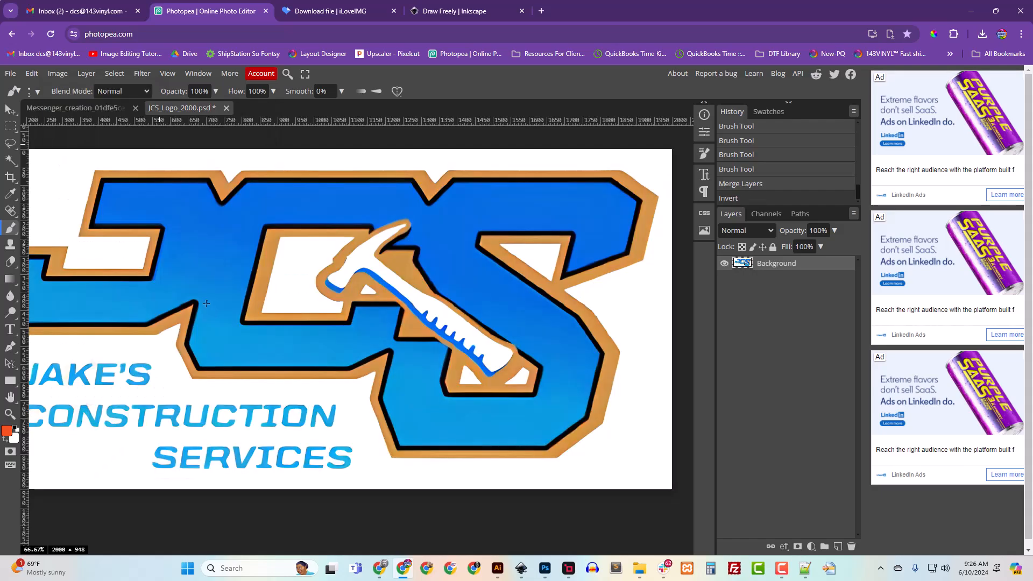
pyautogui.scroll(-2, 377, 365)
pyautogui.press('space')
pyautogui.moveTo(355, 347); pyautogui.dragTo(441, 406)
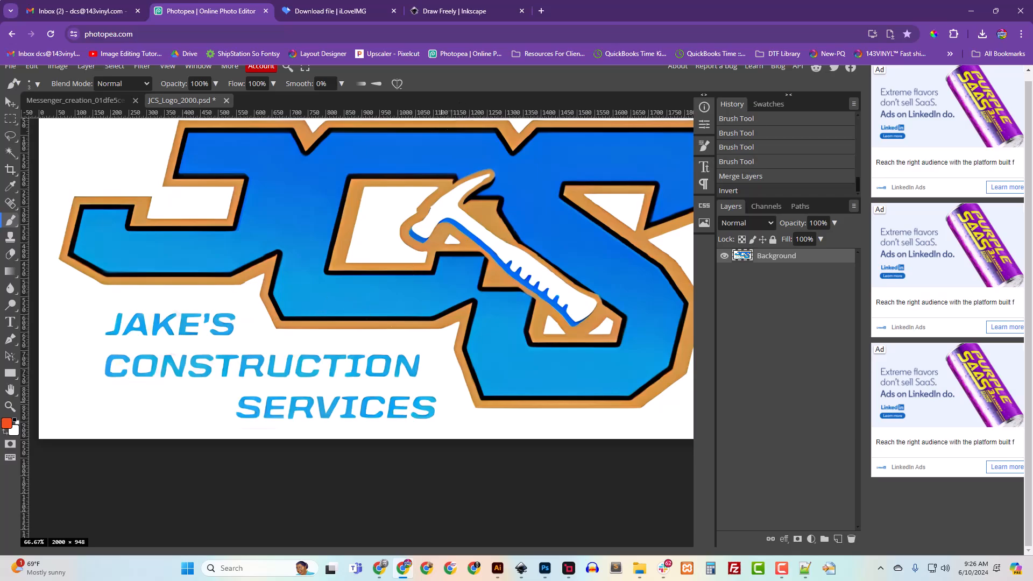
pyautogui.press('space')
pyautogui.moveTo(501, 288); pyautogui.dragTo(447, 295)
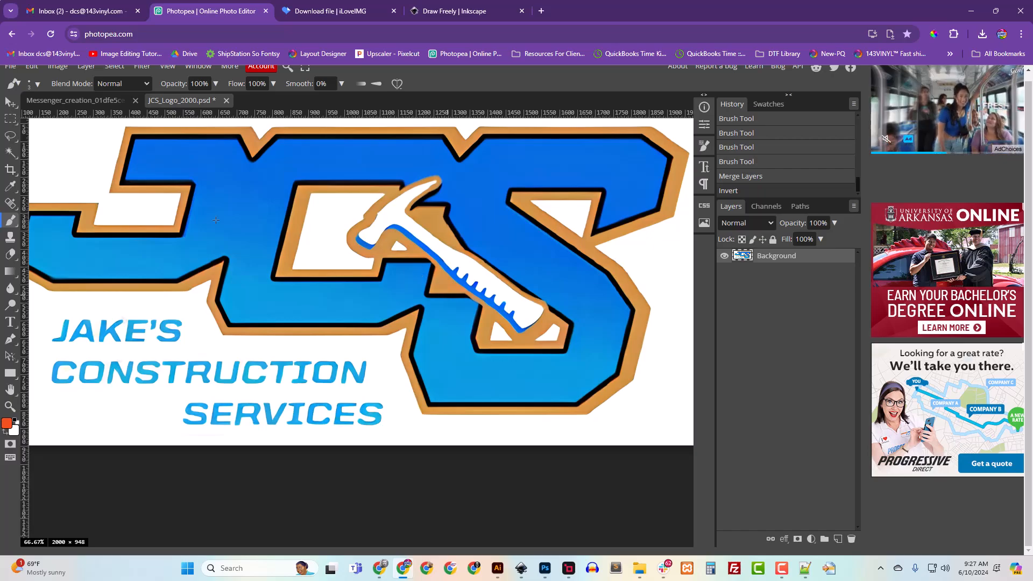
pyautogui.moveTo(234, 221); pyautogui.dragTo(294, 261)
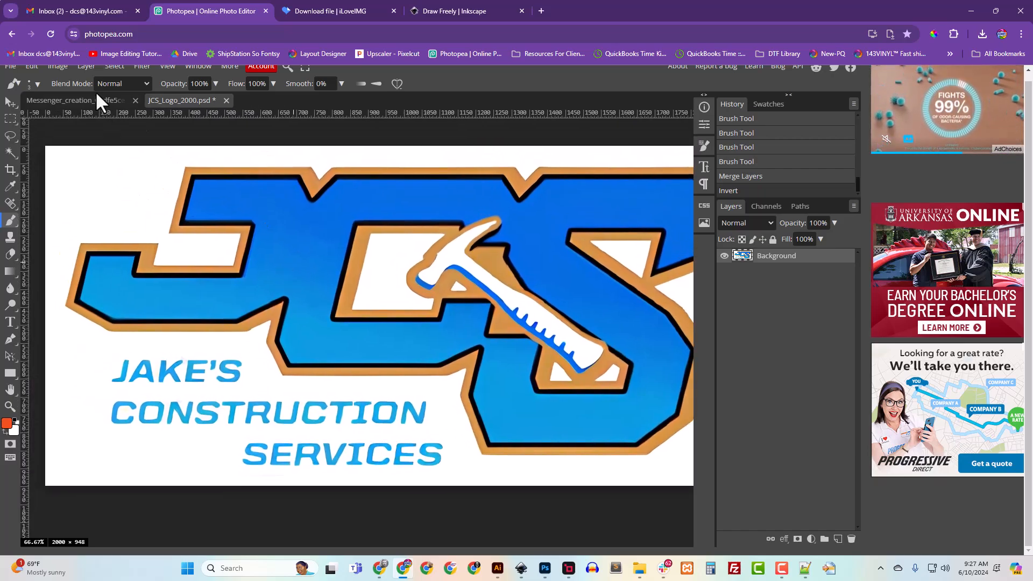
# Apply a Black & White adjustment to the logo with Red -117, Yellow -45, Green -70, Cyan -95, Blue -89 and Magenta -19.
pyautogui.click(61, 68)
pyautogui.moveTo(79, 108)
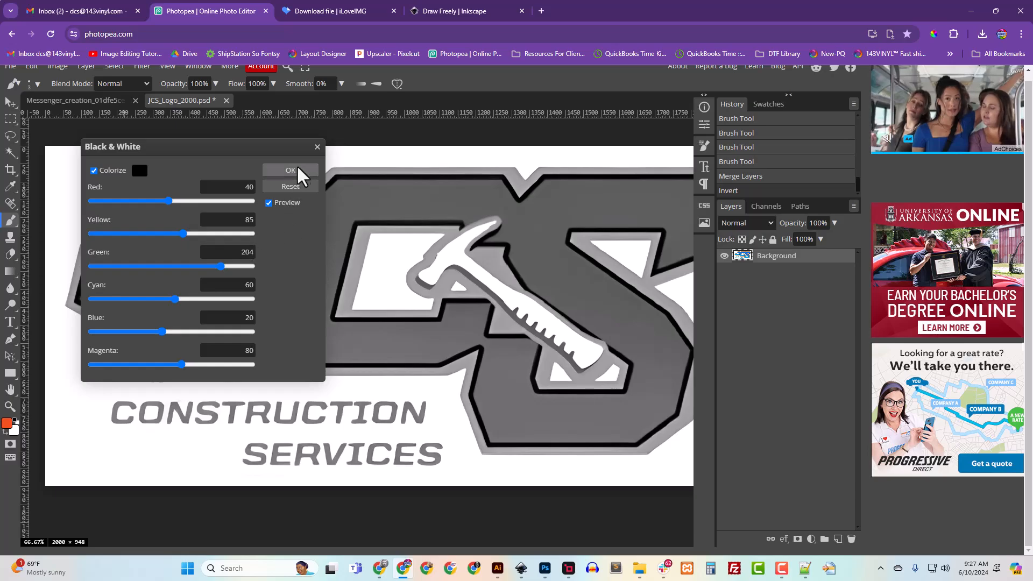
pyautogui.moveTo(184, 201); pyautogui.dragTo(117, 205)
pyautogui.moveTo(184, 233); pyautogui.dragTo(160, 235)
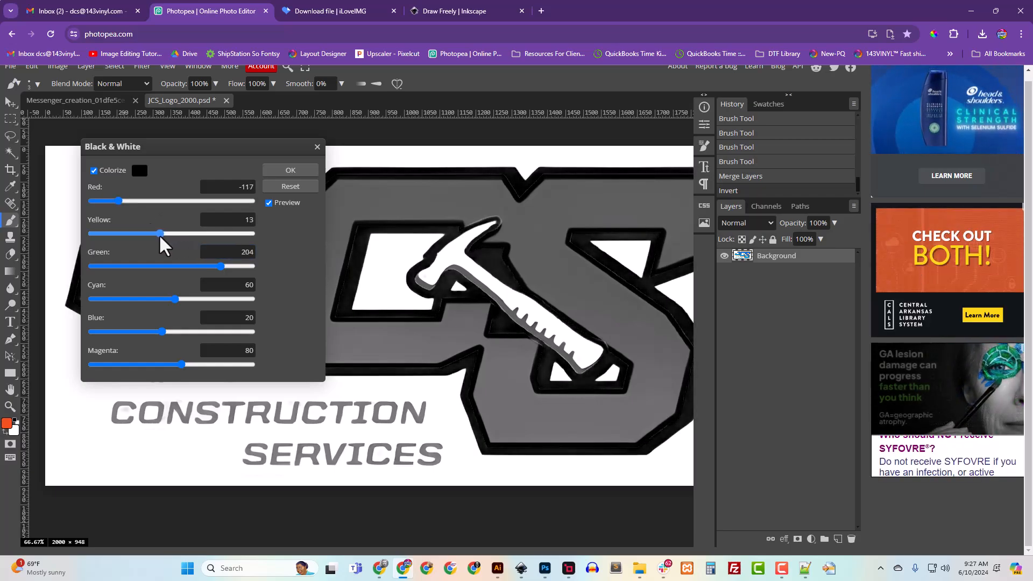
pyautogui.moveTo(223, 267); pyautogui.dragTo(155, 332)
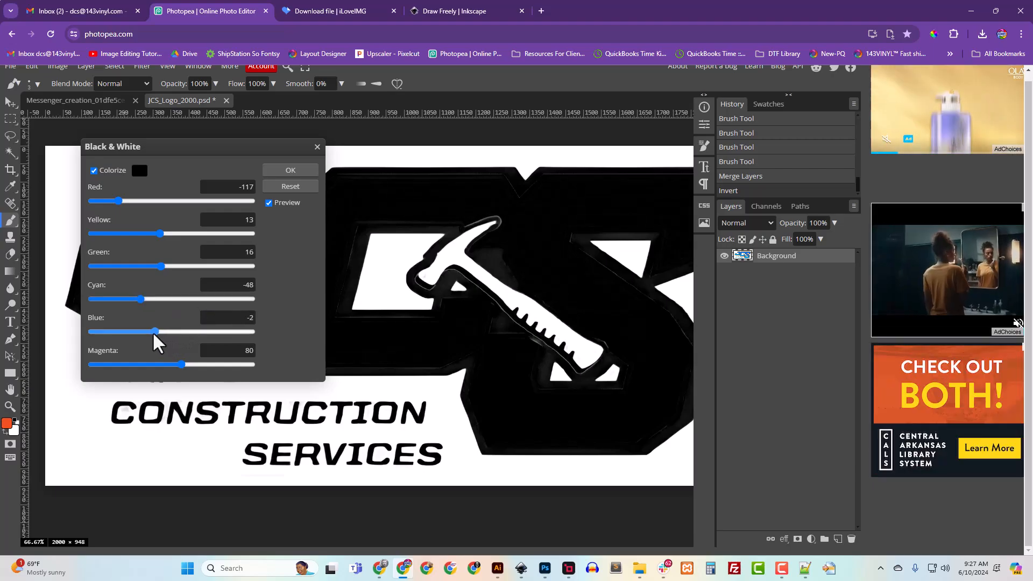
pyautogui.moveTo(182, 365); pyautogui.dragTo(171, 365)
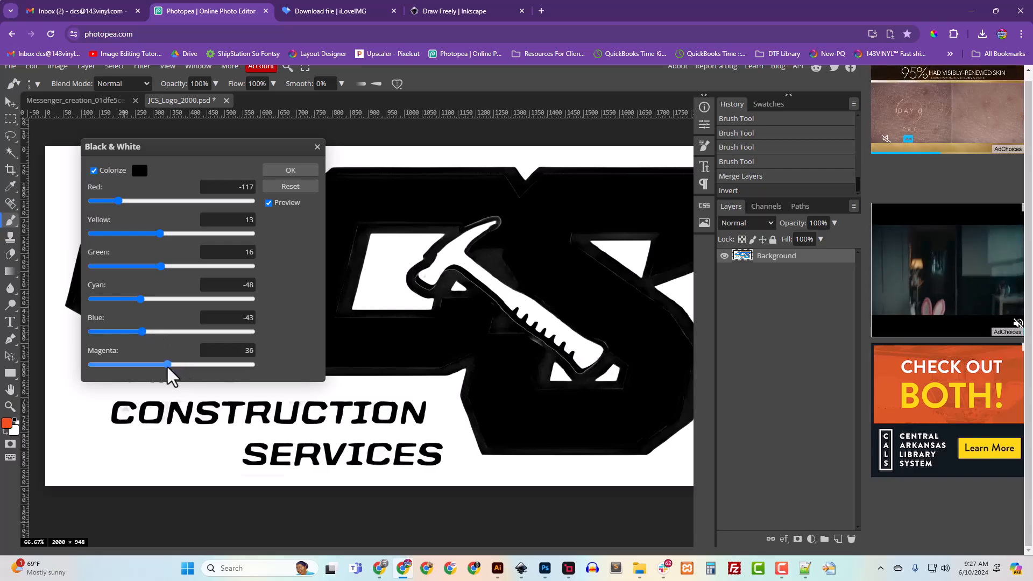
pyautogui.moveTo(144, 334); pyautogui.dragTo(126, 300)
pyautogui.moveTo(162, 266); pyautogui.dragTo(134, 276)
pyautogui.moveTo(162, 234); pyautogui.dragTo(141, 234)
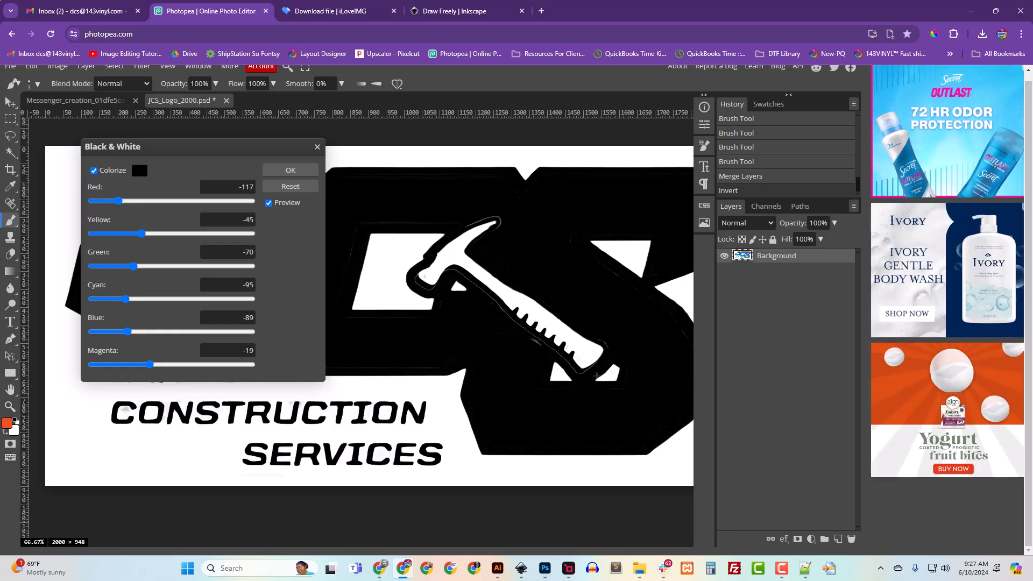
pyautogui.click(294, 171)
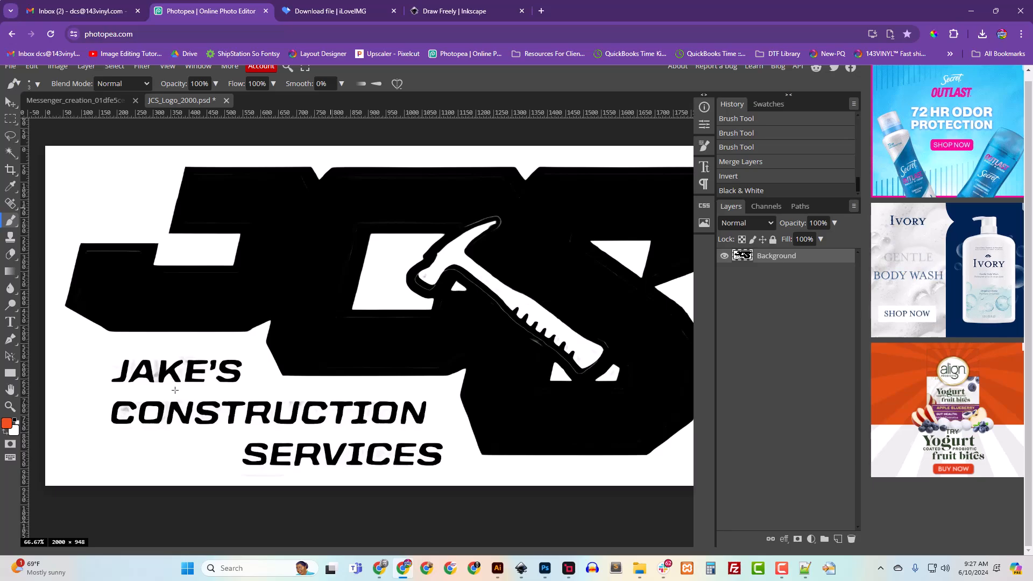
# Sample white and paint over the gray smudges around the A, K and E of JAKE'S.
pyautogui.hotkey('ctrl', '+')
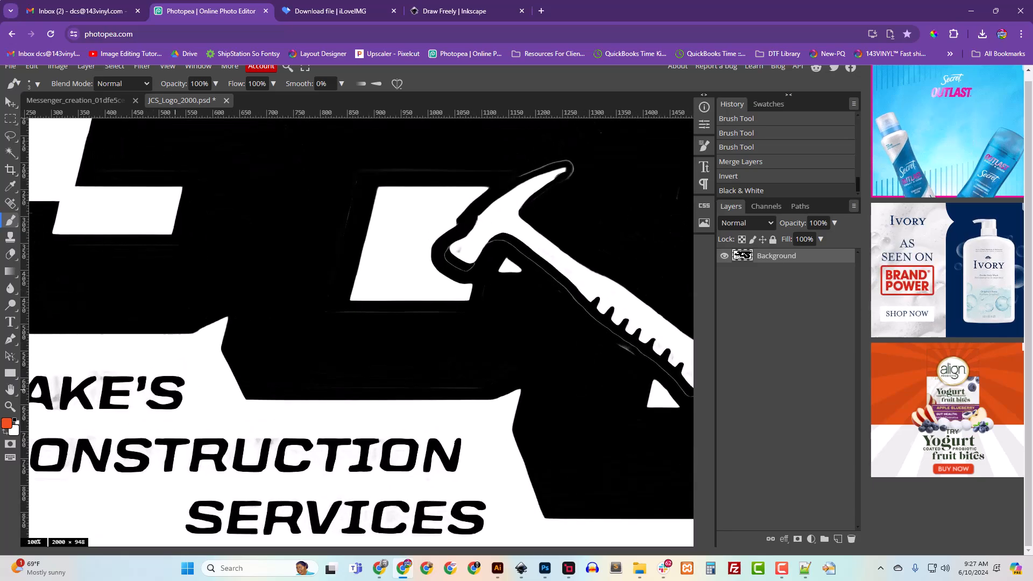
pyautogui.moveTo(206, 403); pyautogui.dragTo(410, 341)
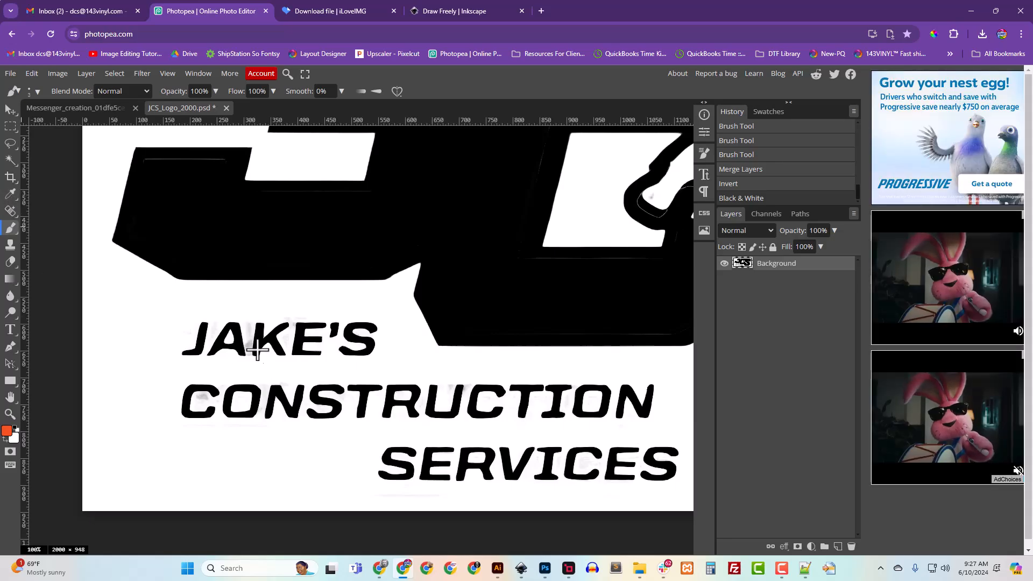
pyautogui.keyDown('alt'); pyautogui.click(248, 322); pyautogui.keyUp('alt')
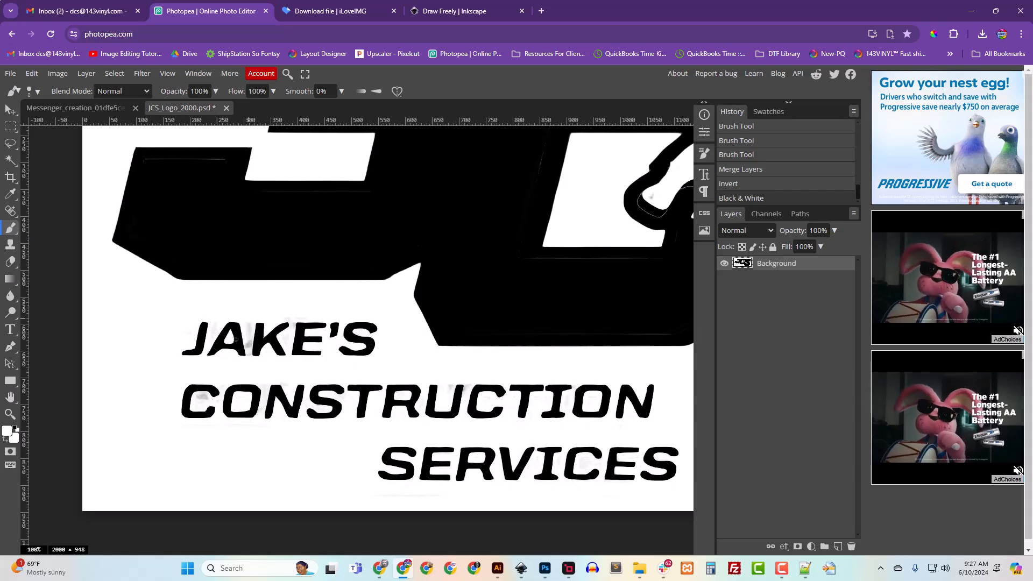
pyautogui.scroll(2, 245, 324)
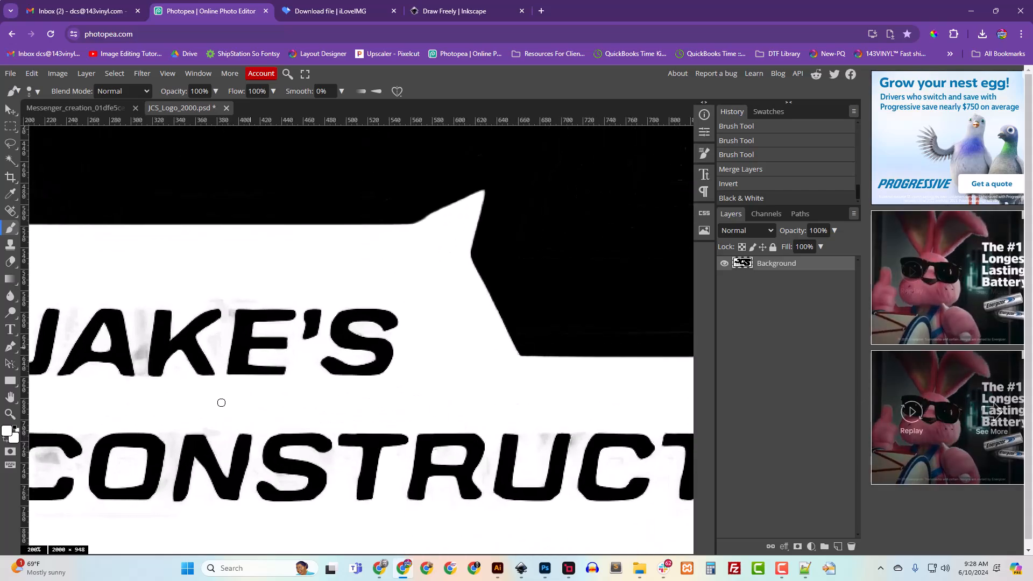
pyautogui.click(232, 363)
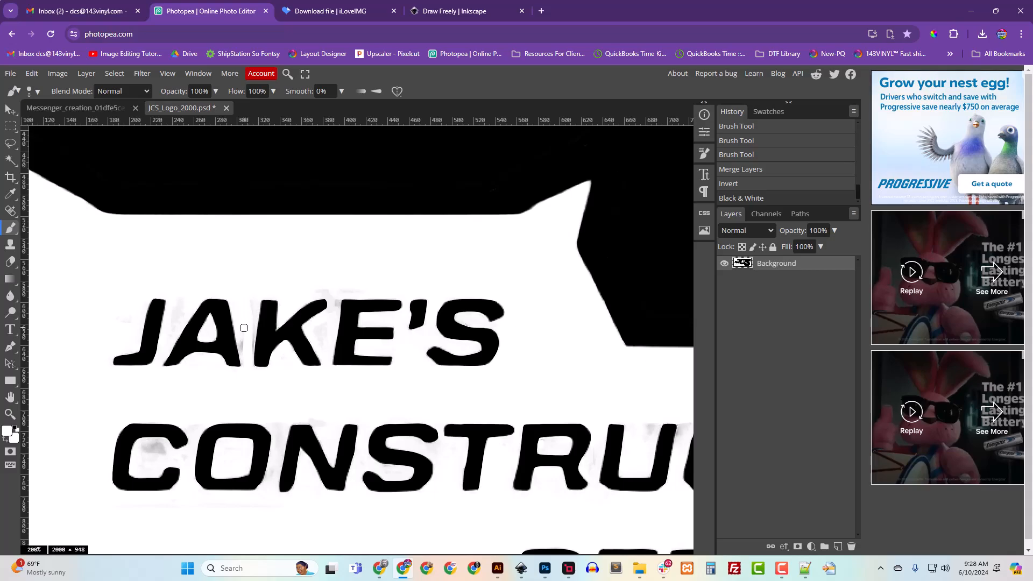
pyautogui.click(245, 349)
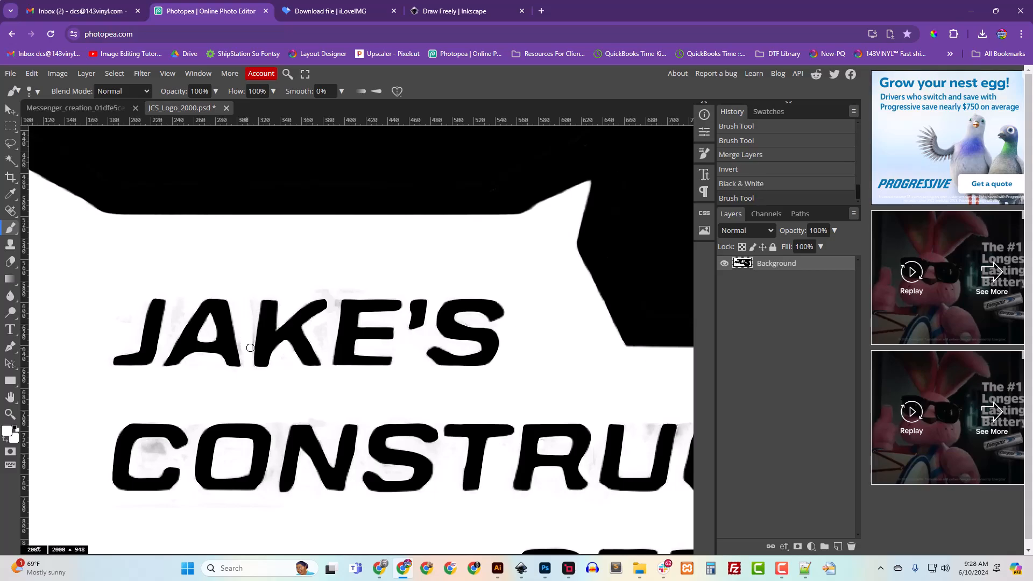
pyautogui.click(250, 347)
pyautogui.click(254, 296)
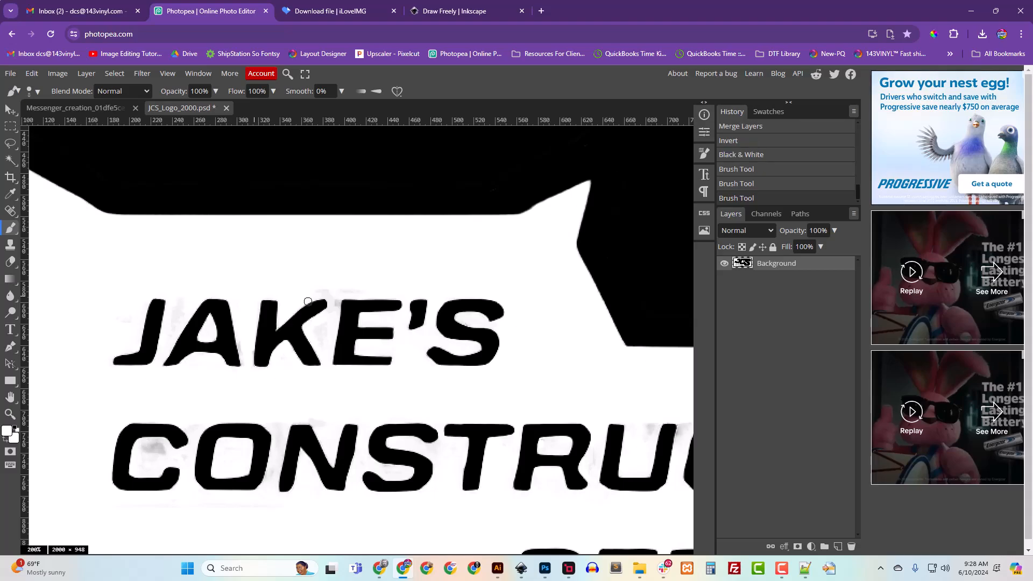
pyautogui.click(357, 293)
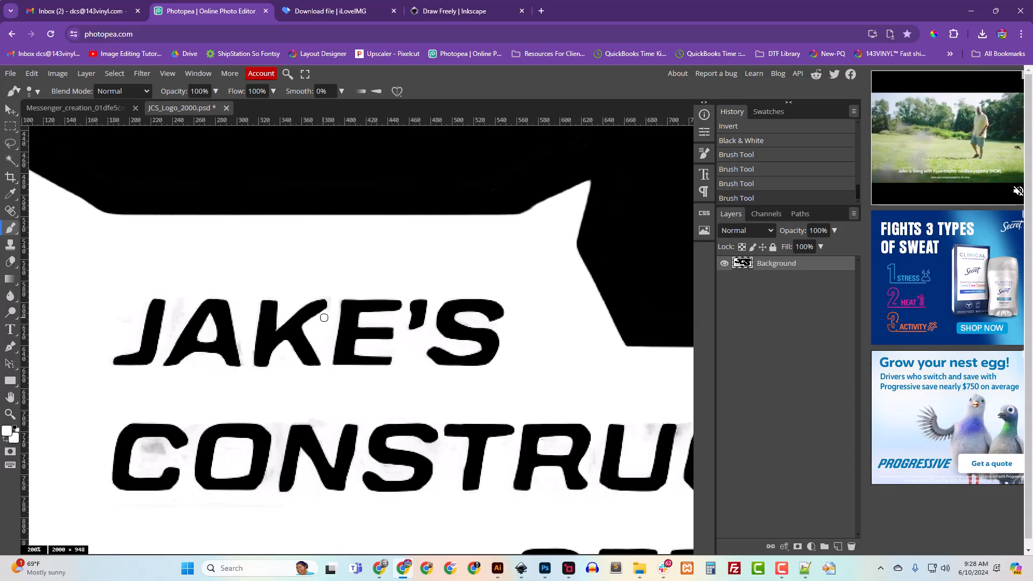
pyautogui.click(331, 295)
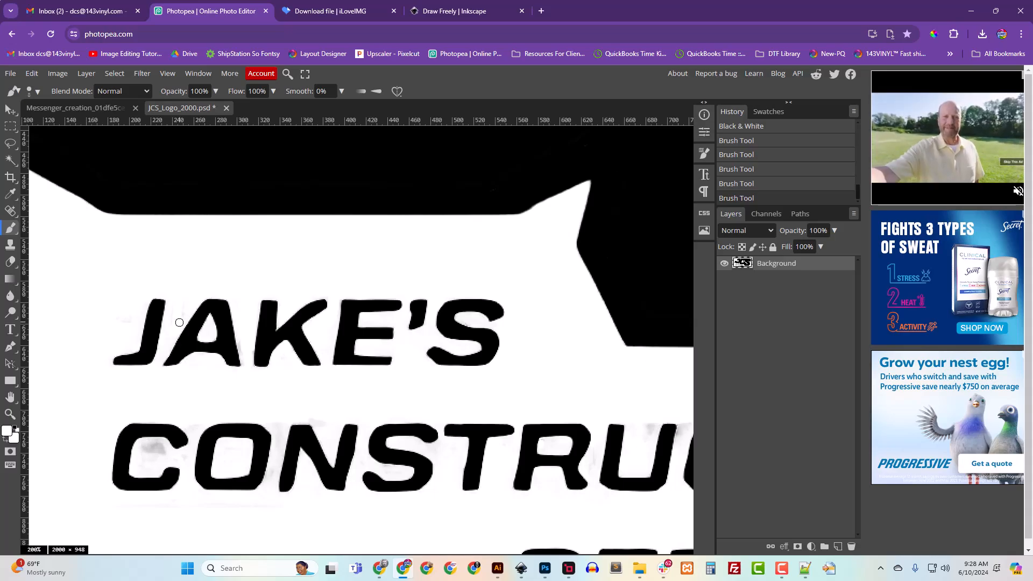
# Paint white over the gray smudges above the A of JAKE'S and around the letters of CONSTRUCTION and SERVICES.
pyautogui.click(183, 294)
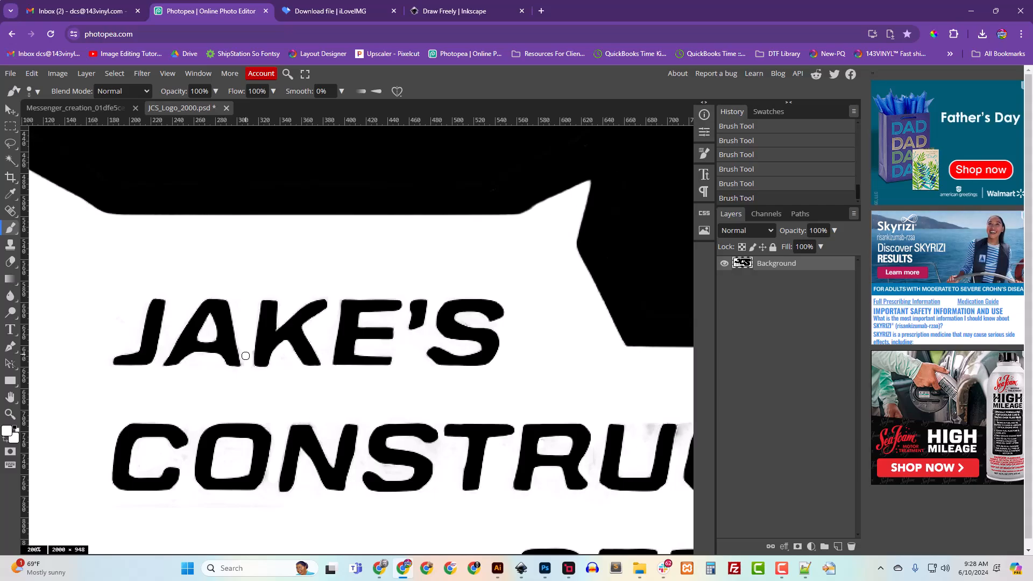
pyautogui.moveTo(517, 410); pyautogui.dragTo(301, 396)
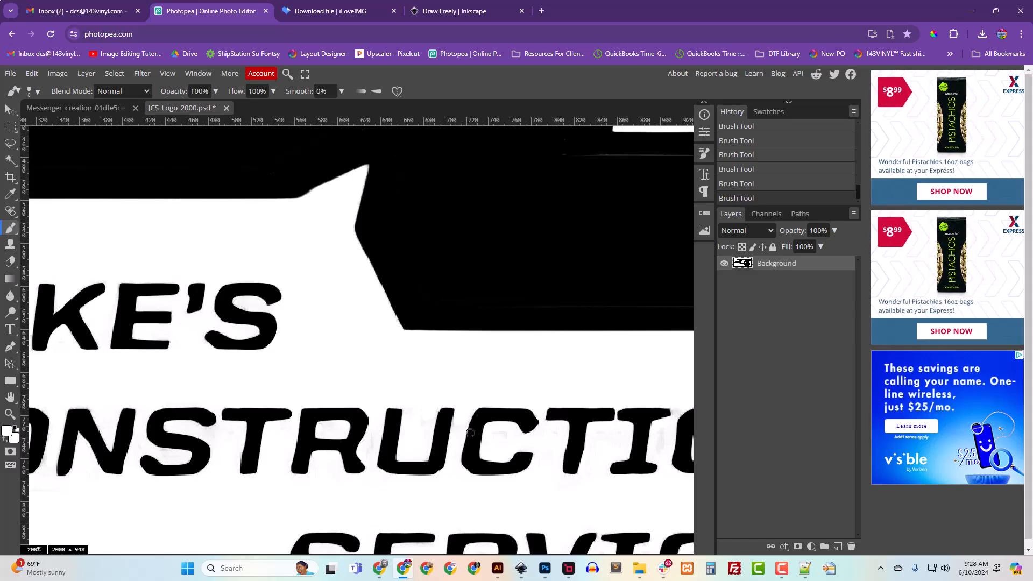
pyautogui.moveTo(510, 494); pyautogui.dragTo(269, 386)
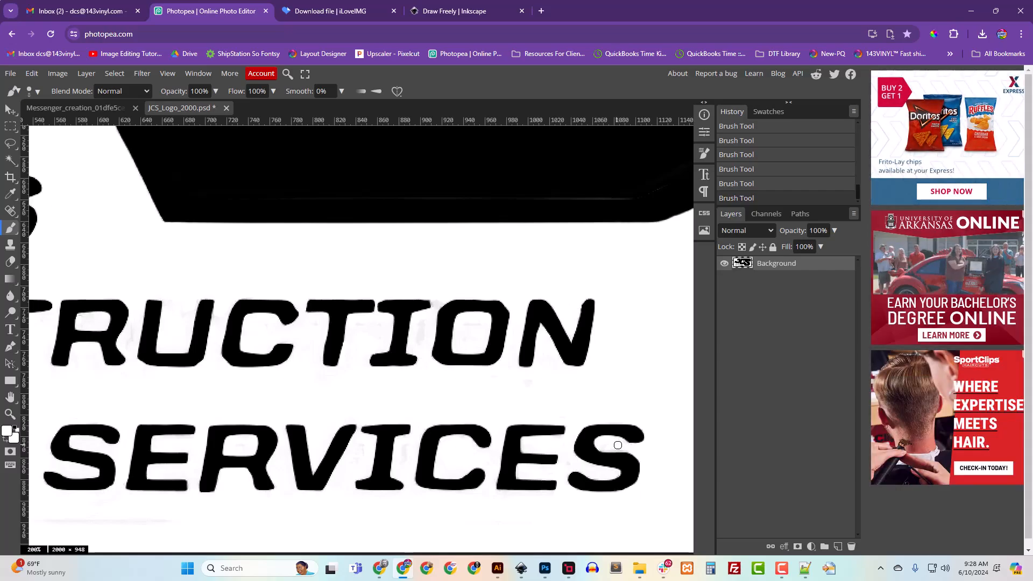
# Swap the brush color to black and paint over the light lines inside the base of the C and around the hammer's head.
pyautogui.scroll(3, 383, 454)
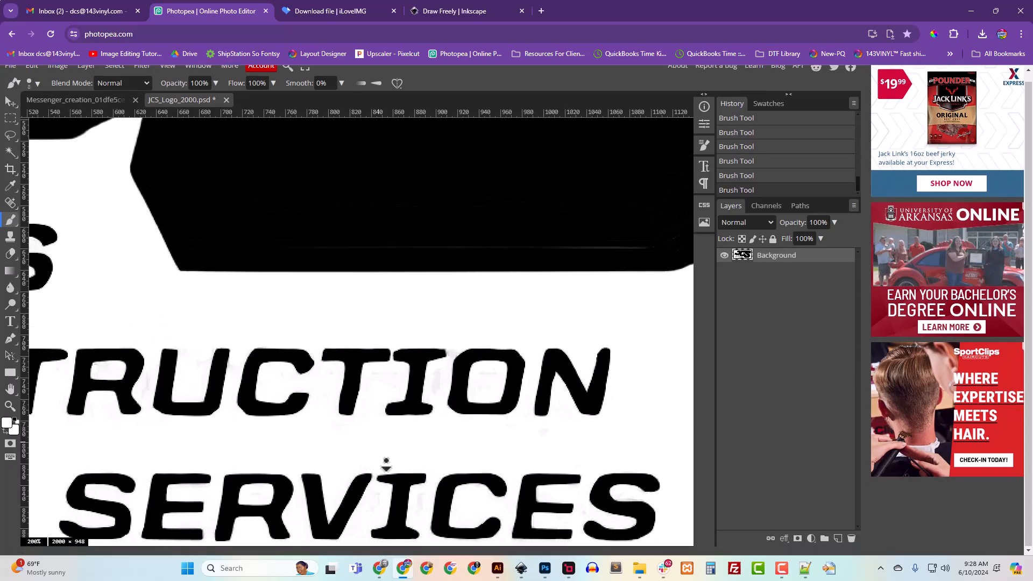
pyautogui.scroll(2, 382, 400)
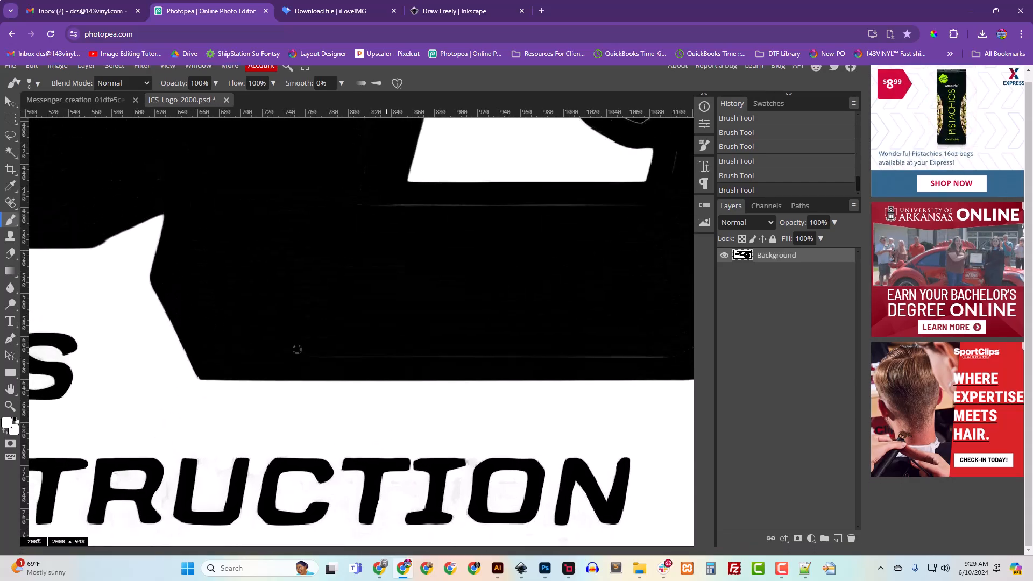
pyautogui.press('x')
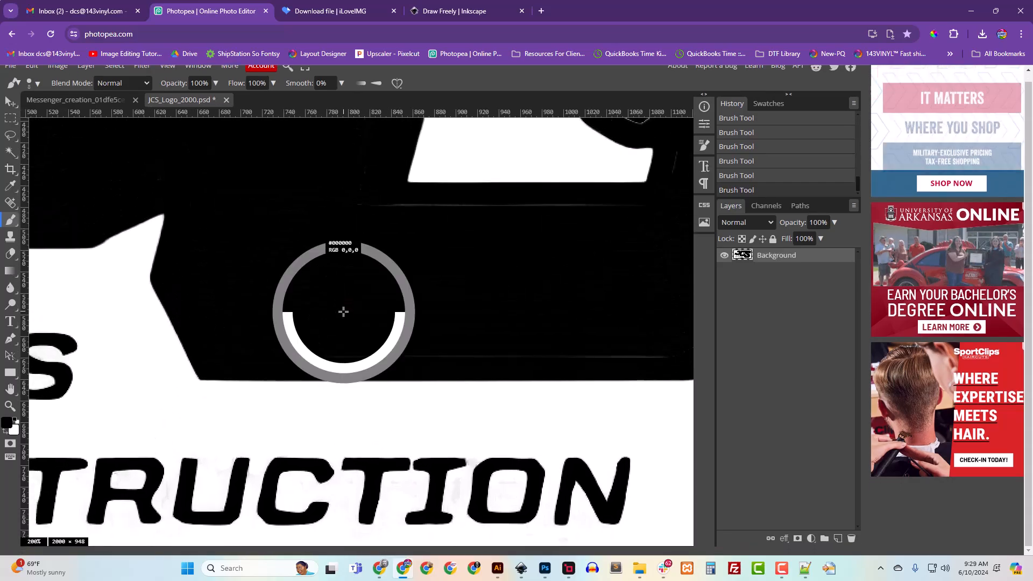
pyautogui.hscroll(4, 307, 356)
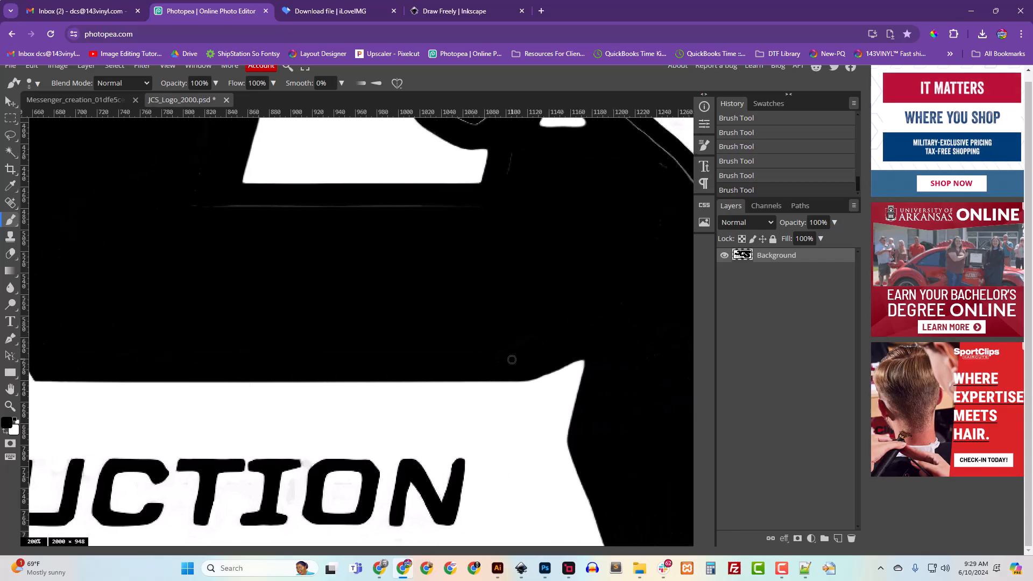
pyautogui.hscroll(3, 509, 364)
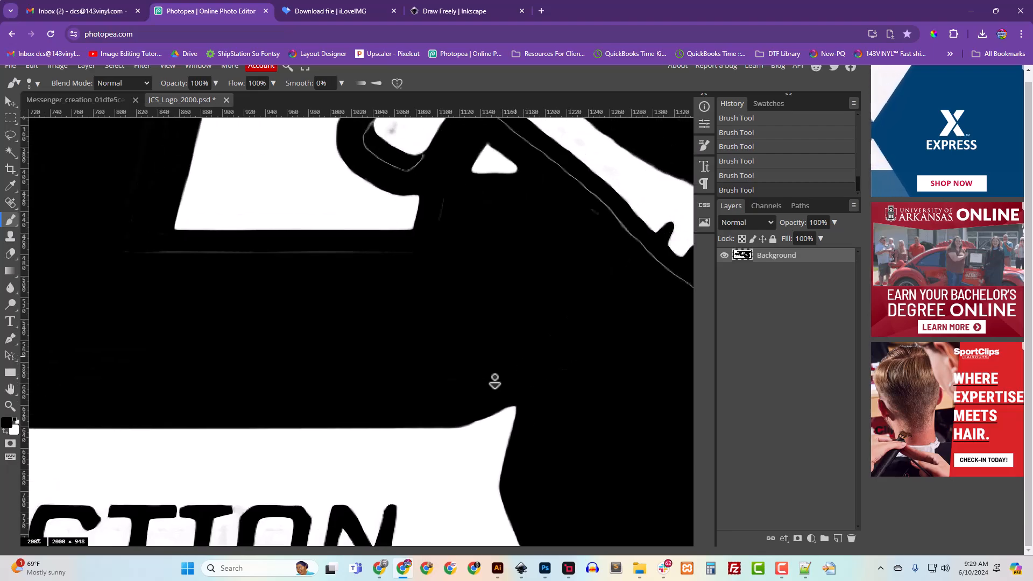
pyautogui.scroll(4, 403, 239)
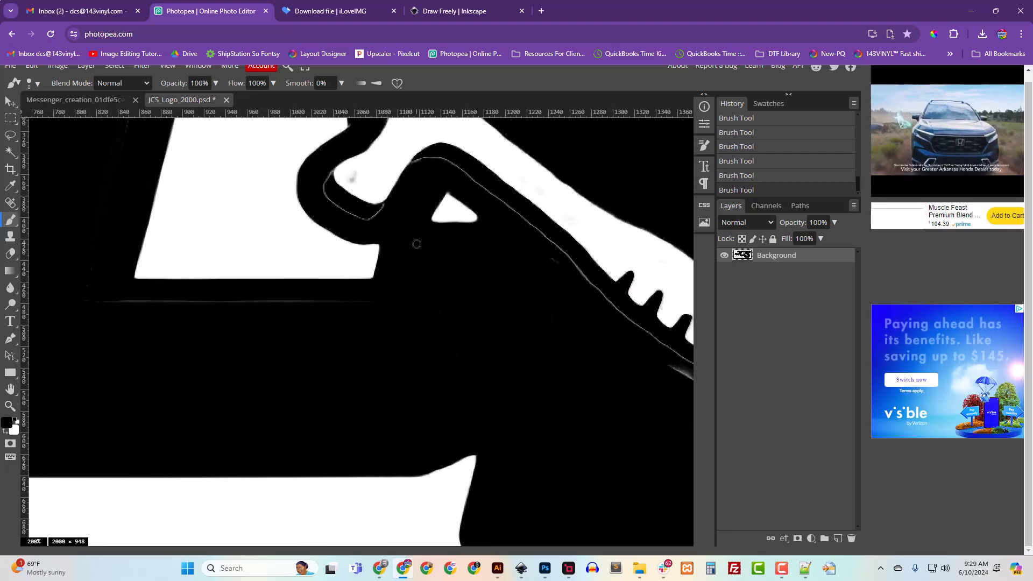
pyautogui.moveTo(560, 267); pyautogui.dragTo(539, 247)
pyautogui.moveTo(601, 293); pyautogui.dragTo(533, 228)
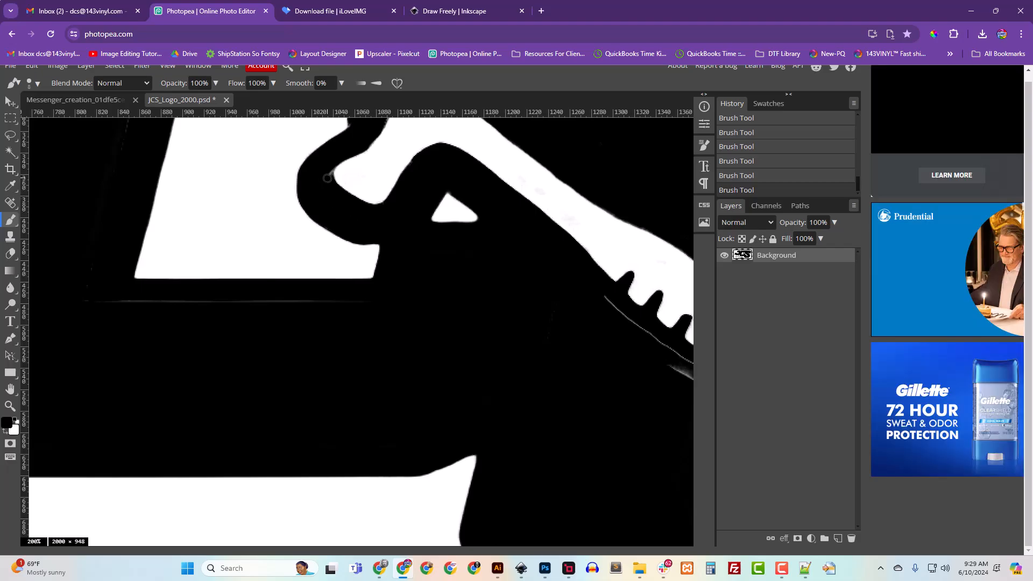
# Paint black over the remaining light lines around the hammer's claw and handle and inside the S.
pyautogui.scroll(3, 415, 247)
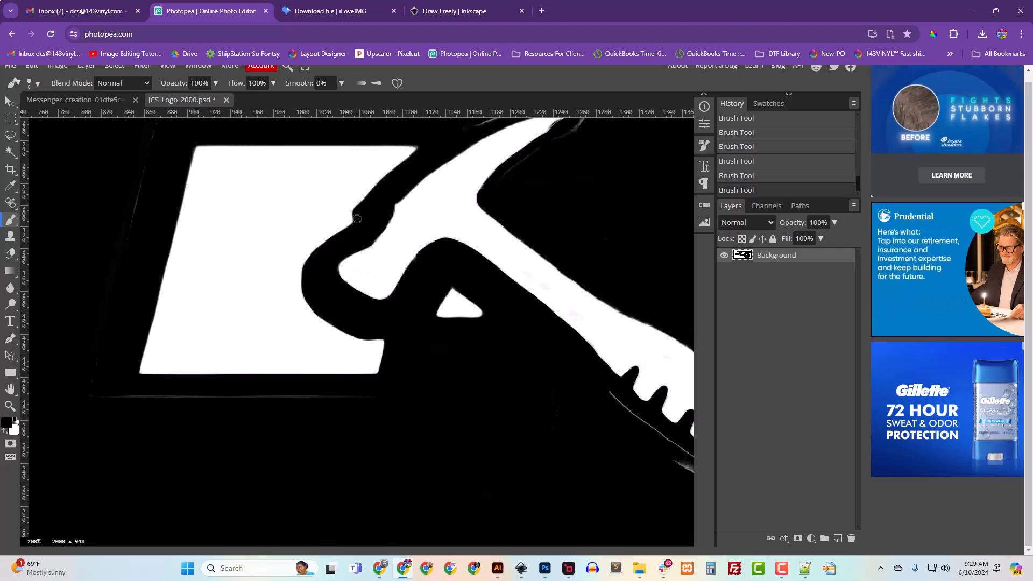
pyautogui.moveTo(532, 223); pyautogui.dragTo(484, 288)
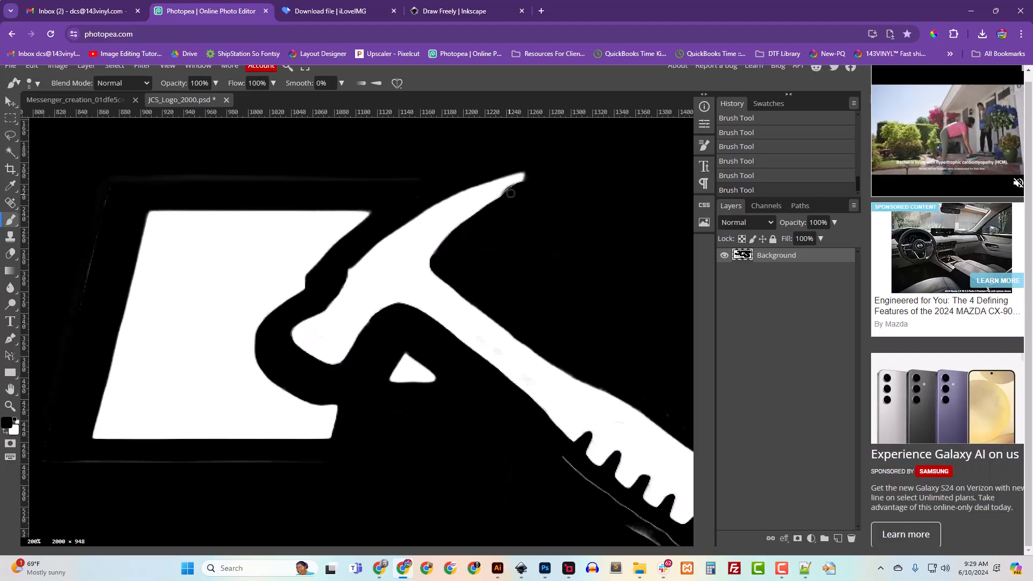
pyautogui.moveTo(581, 287); pyautogui.dragTo(372, 168)
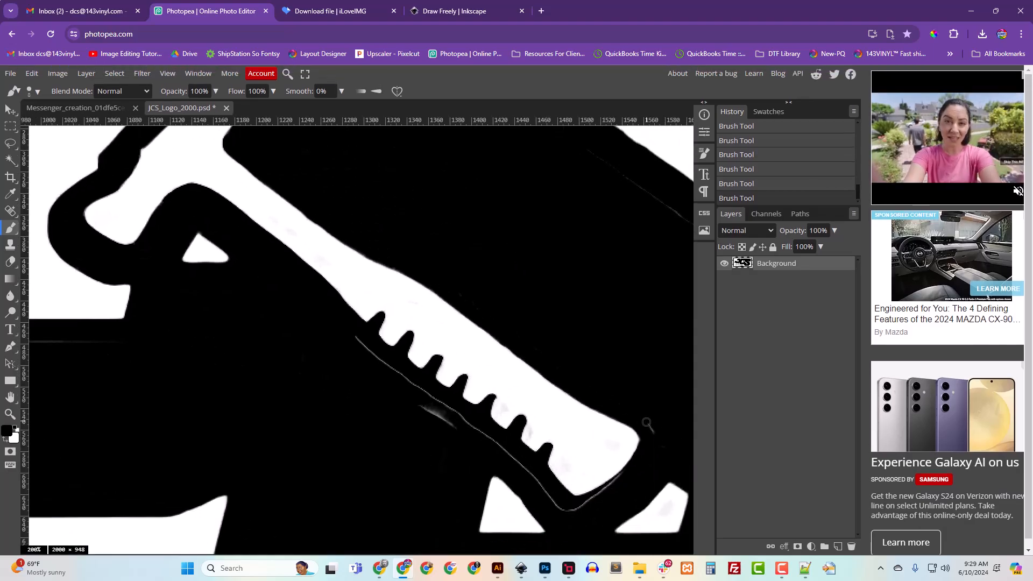
pyautogui.moveTo(654, 452); pyautogui.dragTo(648, 357)
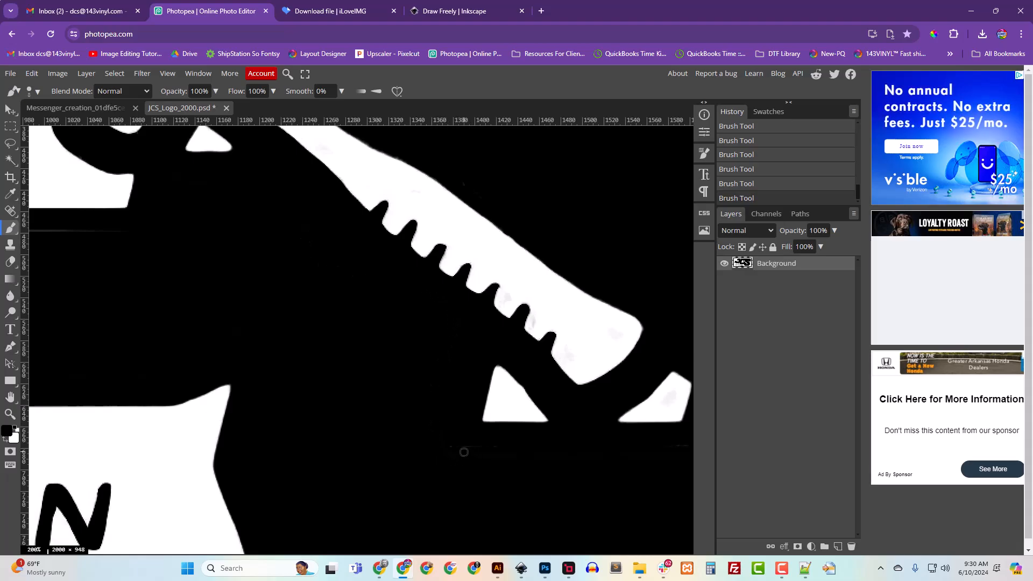
pyautogui.moveTo(445, 447); pyautogui.dragTo(279, 360)
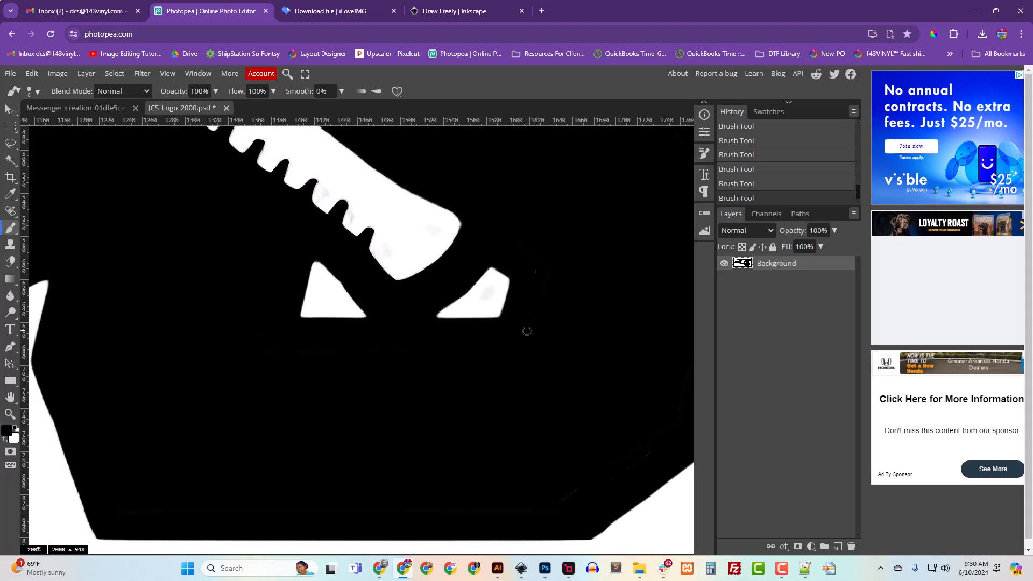
pyautogui.moveTo(571, 417); pyautogui.dragTo(355, 258)
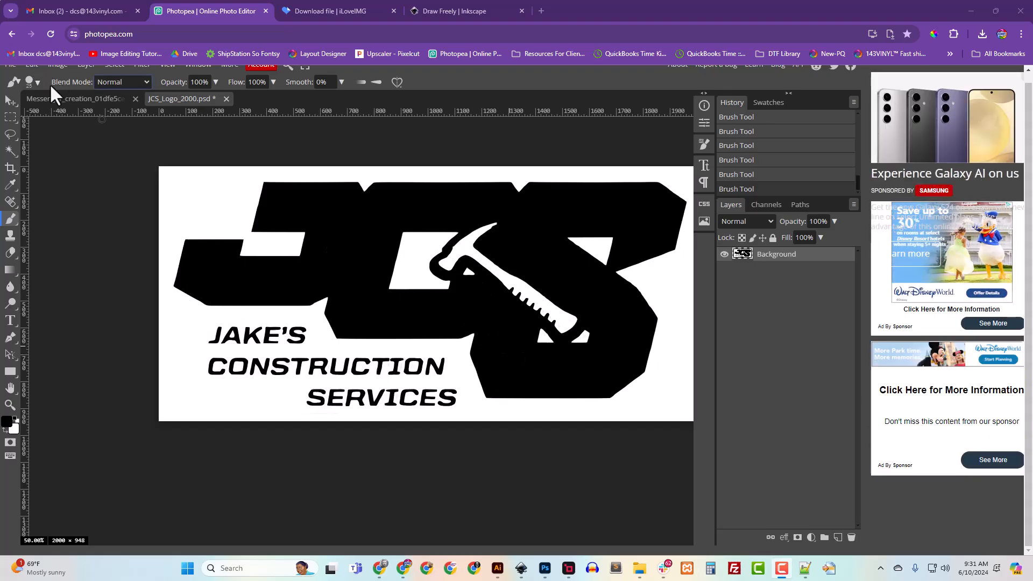
# Export the cleaned logo as a 2000 x 948 px PNG named JCS_Logo_Black at 100% quality.
pyautogui.click(11, 65)
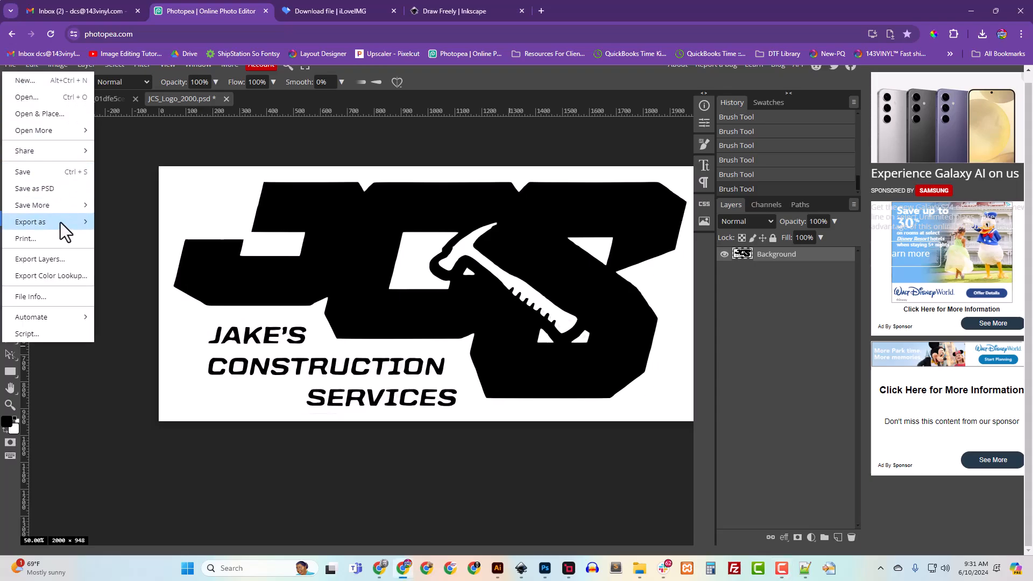
pyautogui.moveTo(60, 222)
pyautogui.click(139, 224)
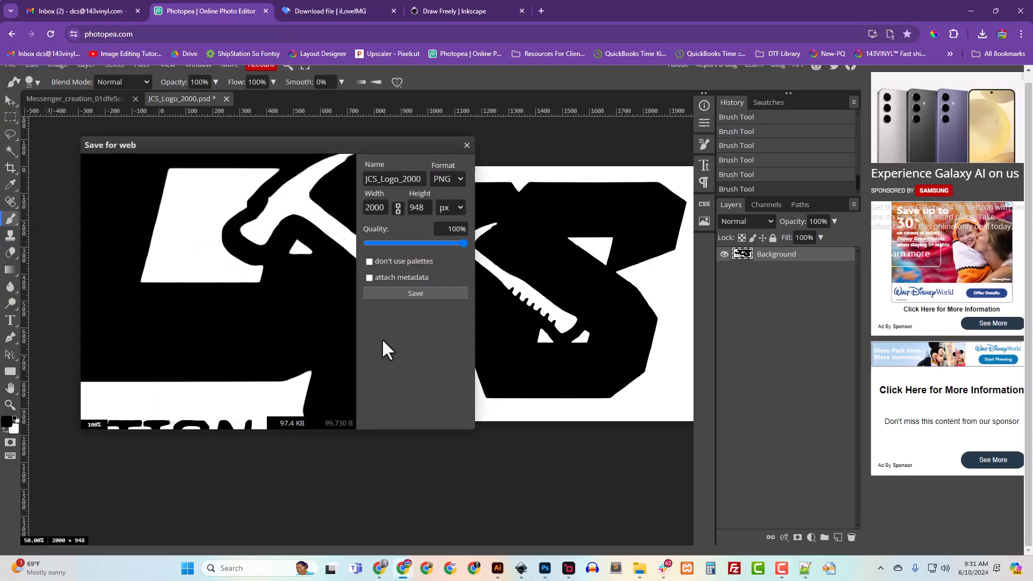
pyautogui.moveTo(402, 181); pyautogui.dragTo(437, 181)
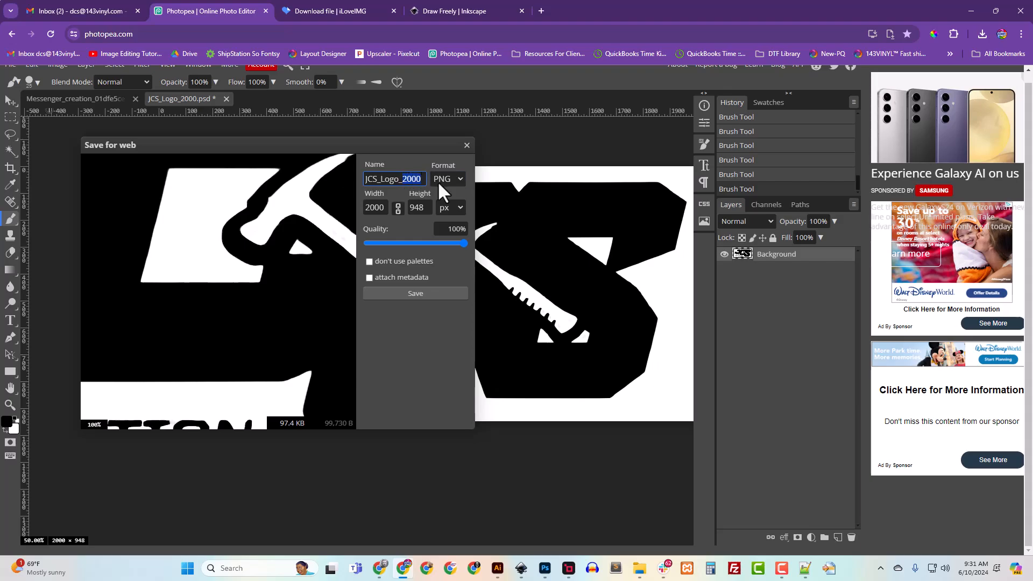
pyautogui.write('Bla')
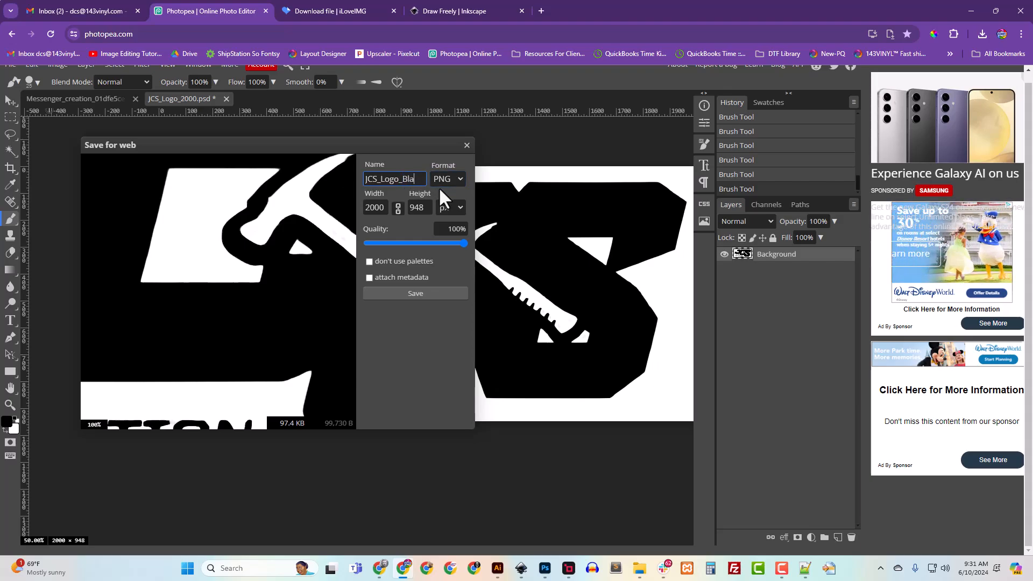
pyautogui.click(419, 290)
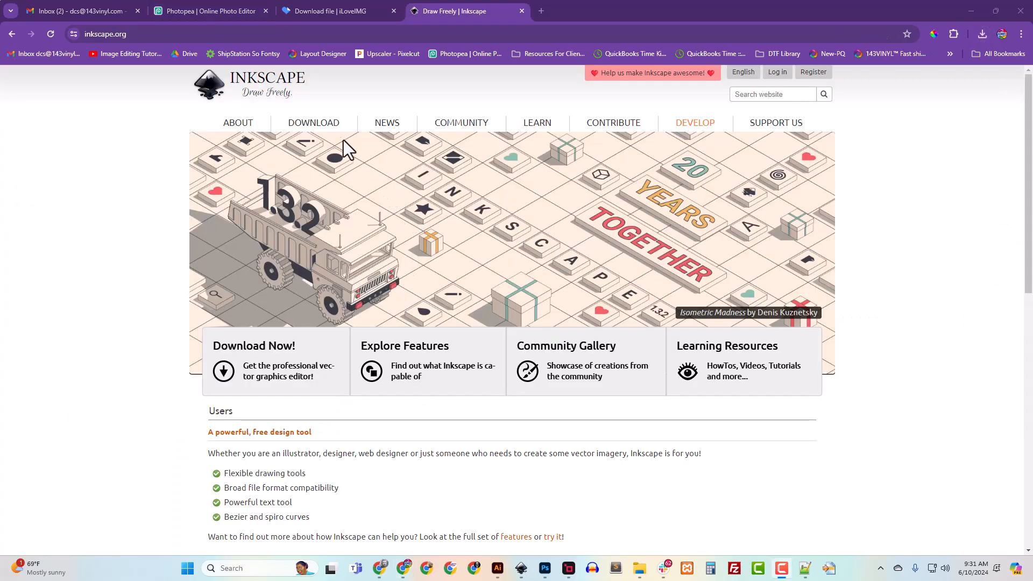
pyautogui.moveTo(322, 127)
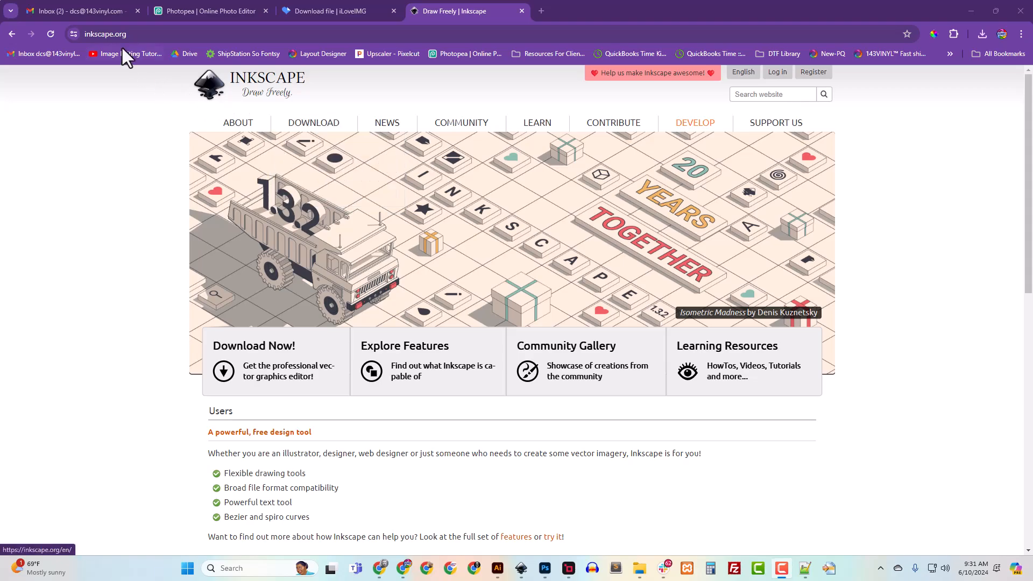
pyautogui.click(85, 34)
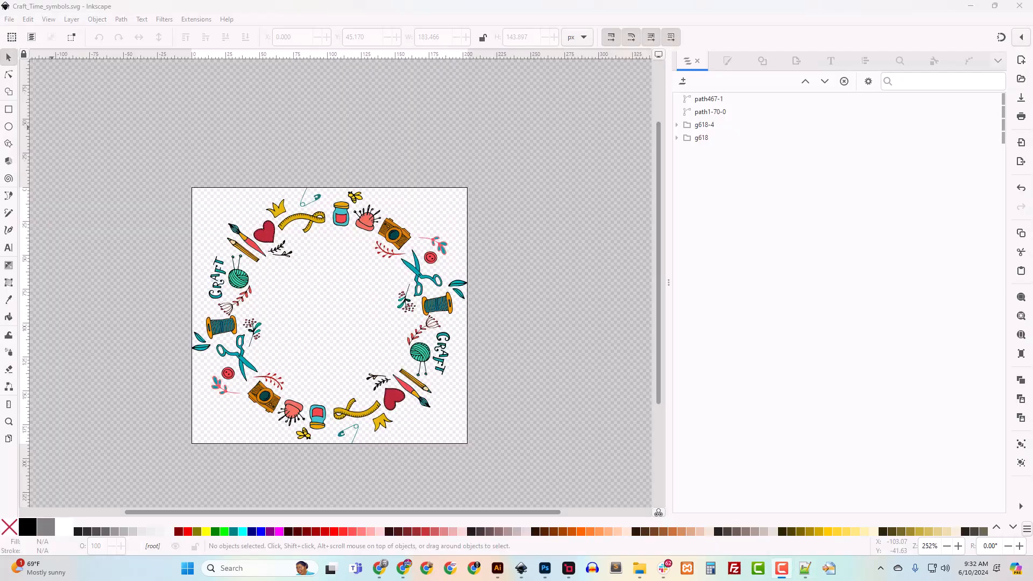
# Switch to Inkscape, create a new document and import JCS_Logo_Black.png from the Downloads folder as an embedded image.
pyautogui.click(9, 21)
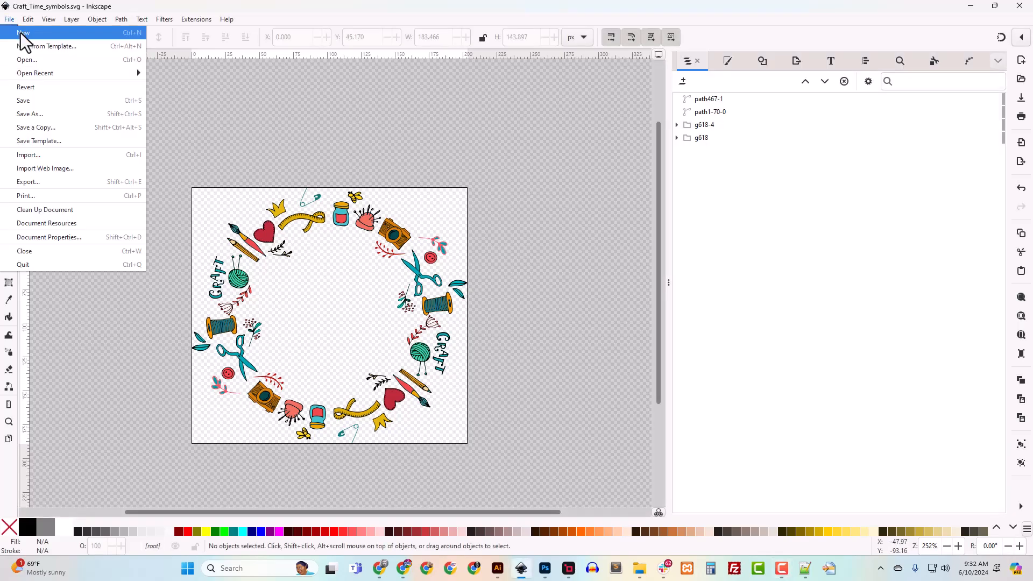
pyautogui.click(20, 34)
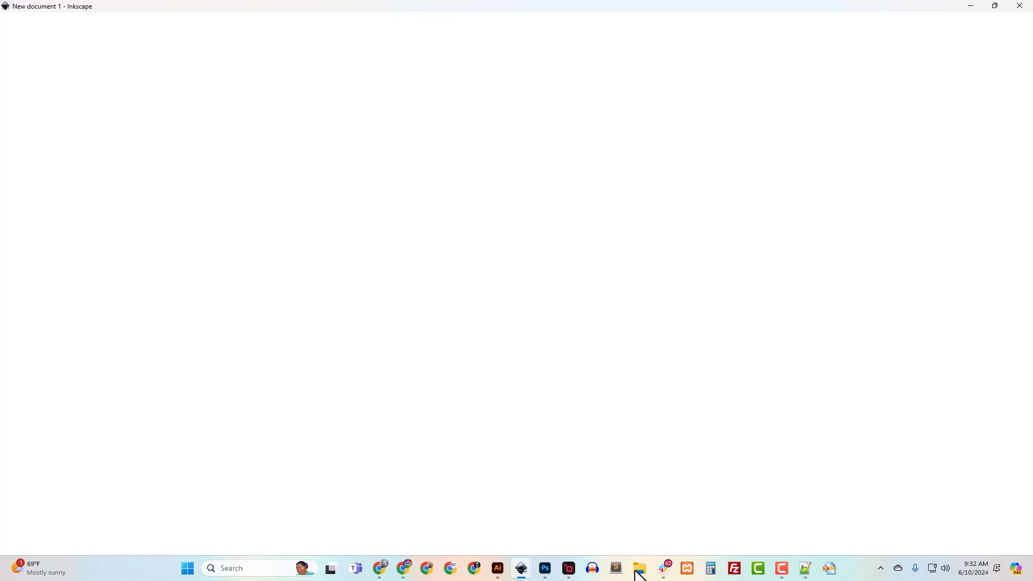
pyautogui.moveTo(645, 573)
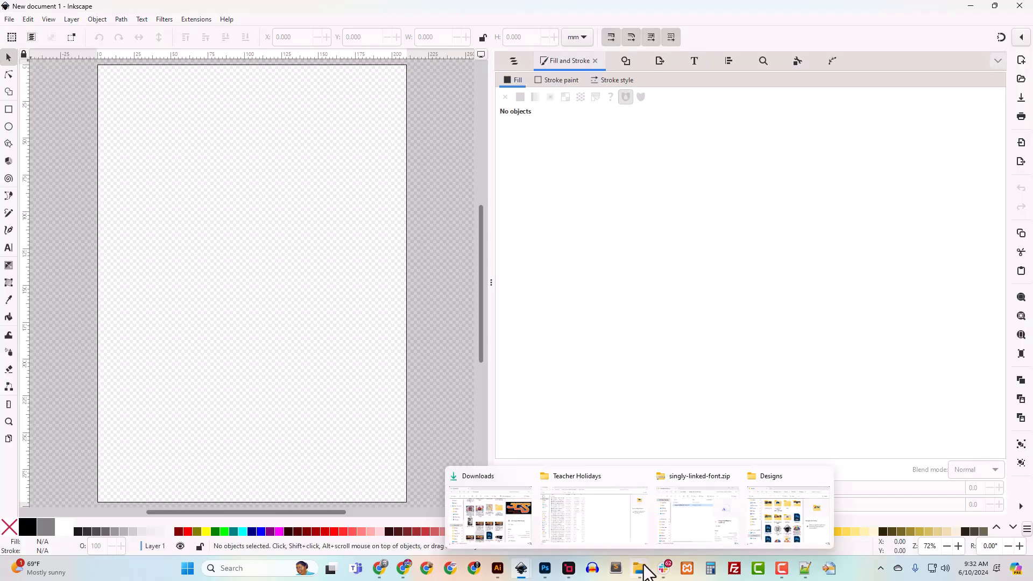
pyautogui.click(507, 486)
pyautogui.moveTo(429, 128); pyautogui.dragTo(848, 125)
pyautogui.click(856, 424)
pyautogui.moveTo(854, 421); pyautogui.dragTo(283, 352)
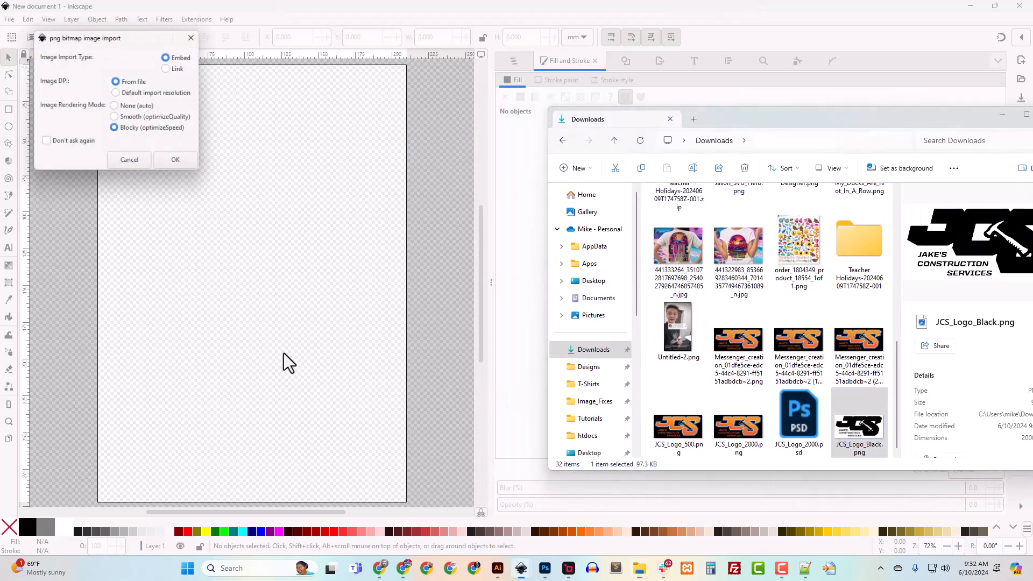
pyautogui.click(191, 164)
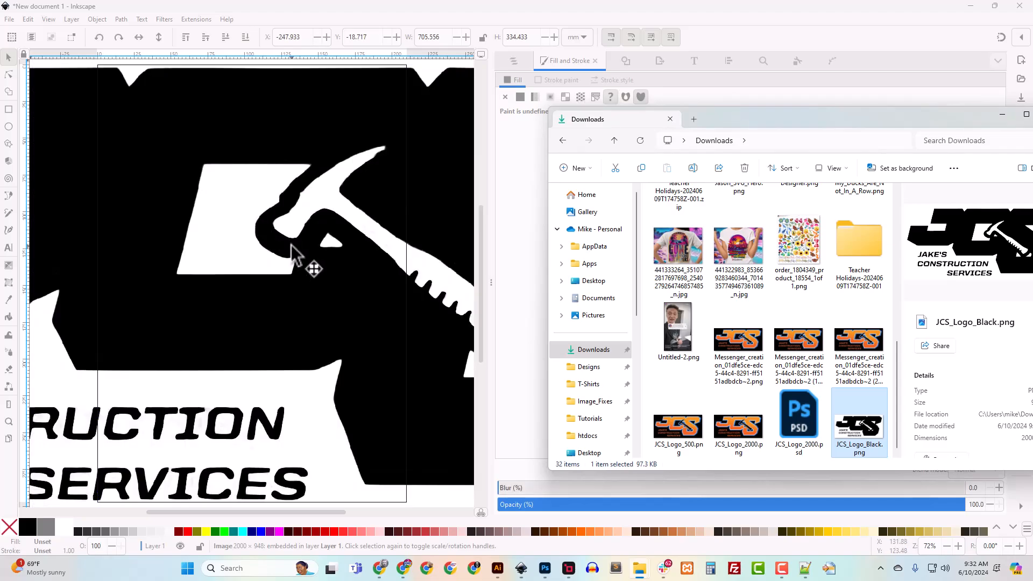
# Select the imported logo image and resize the page to fit it.
pyautogui.click(328, 322)
pyautogui.press('3')
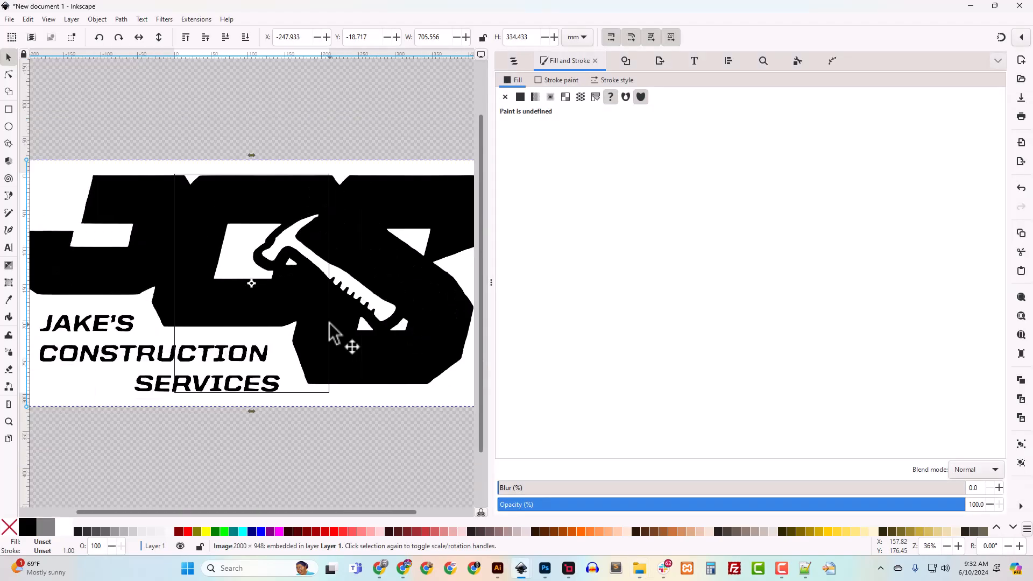
pyautogui.press('-')
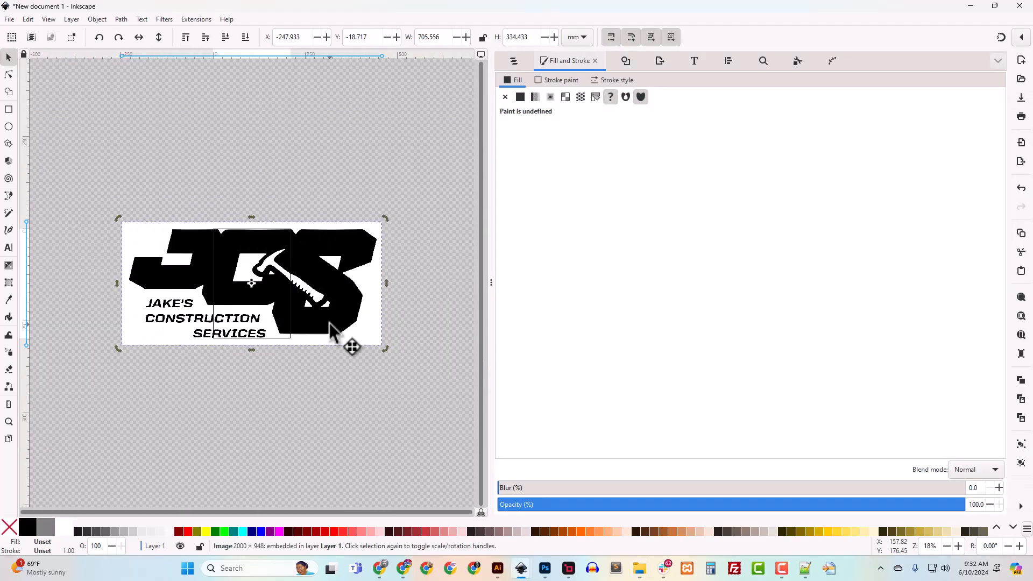
pyautogui.hotkey('ctrl', 'shift', 'r')
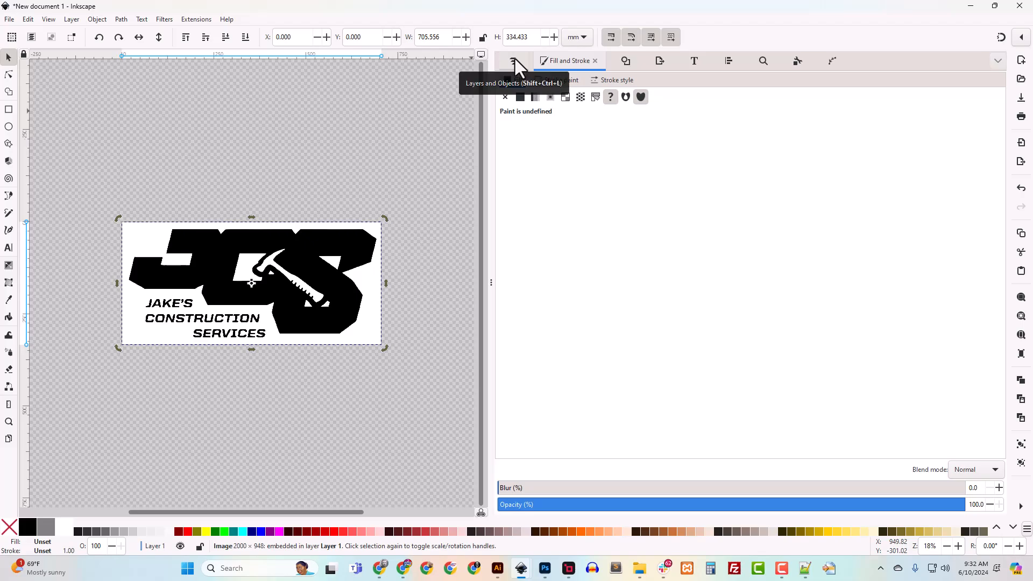
# Trace the logo bitmap in a single scan using Brightness cutoff with threshold 0.450, speckles 2, smooth corners 1.00 and optimize 0.200.
pyautogui.click(623, 61)
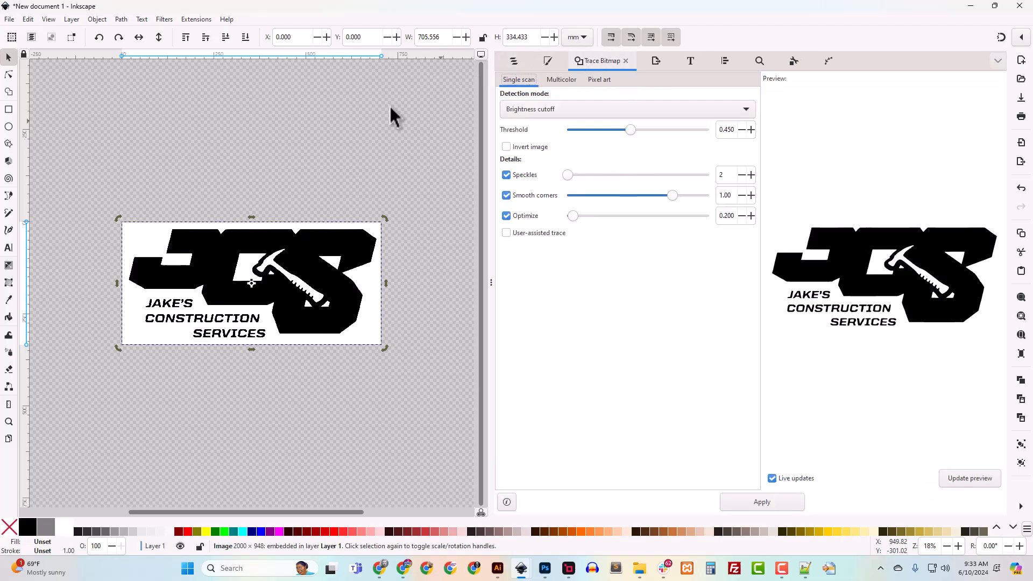
pyautogui.click(122, 19)
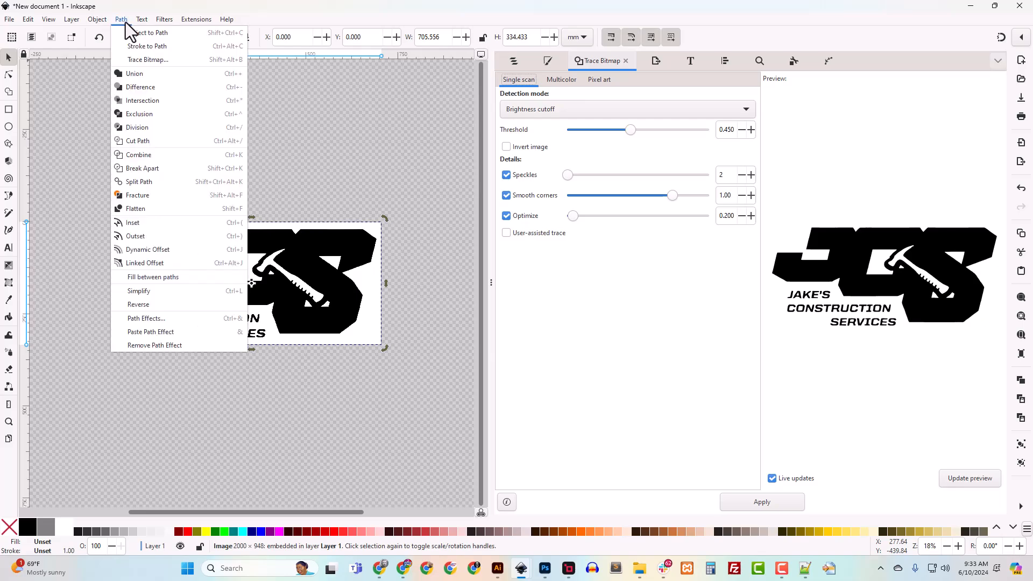
pyautogui.click(590, 290)
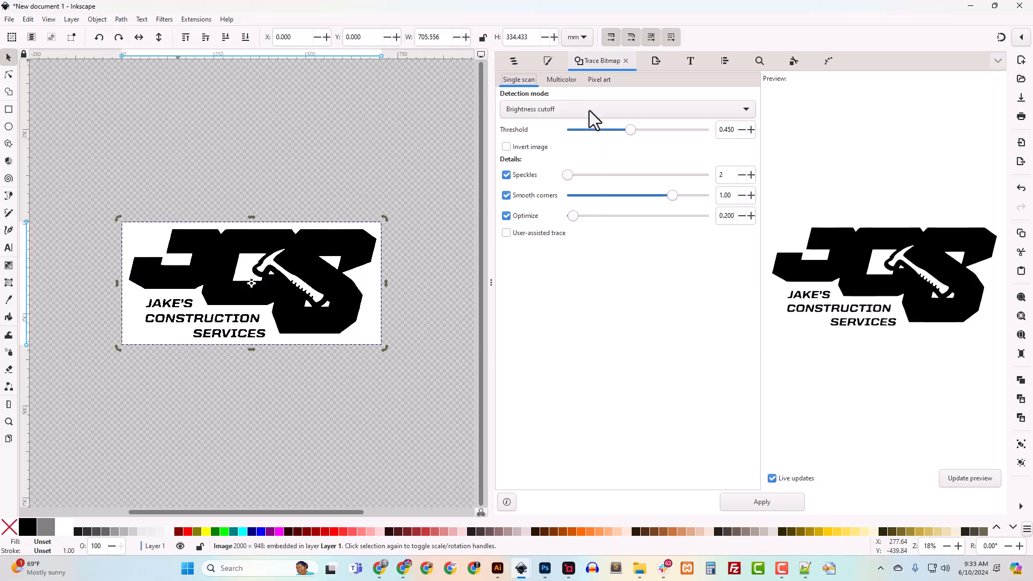
pyautogui.click(753, 503)
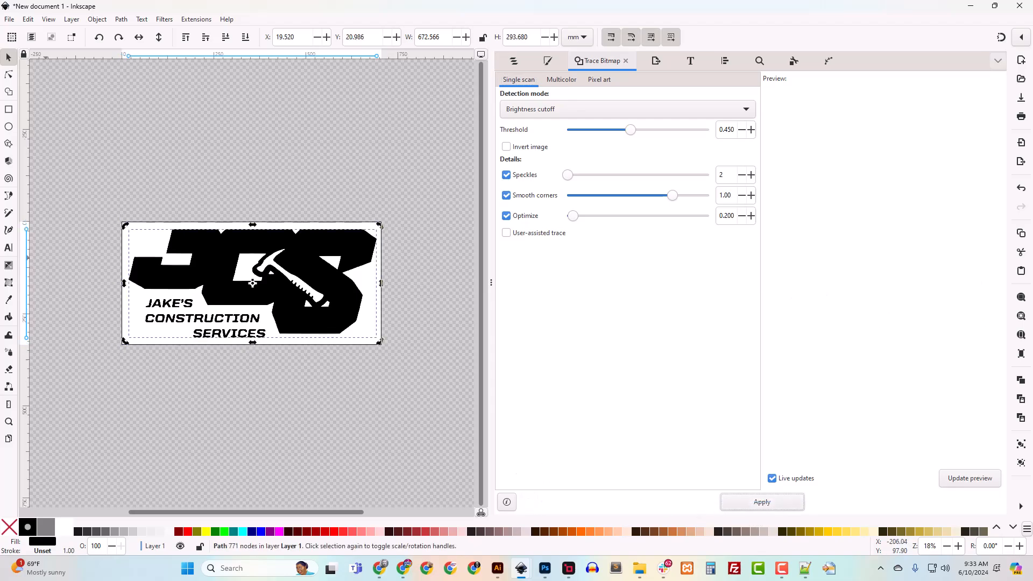
# Delete the original bitmap image, keeping only the traced path in Layer 1.
pyautogui.click(514, 62)
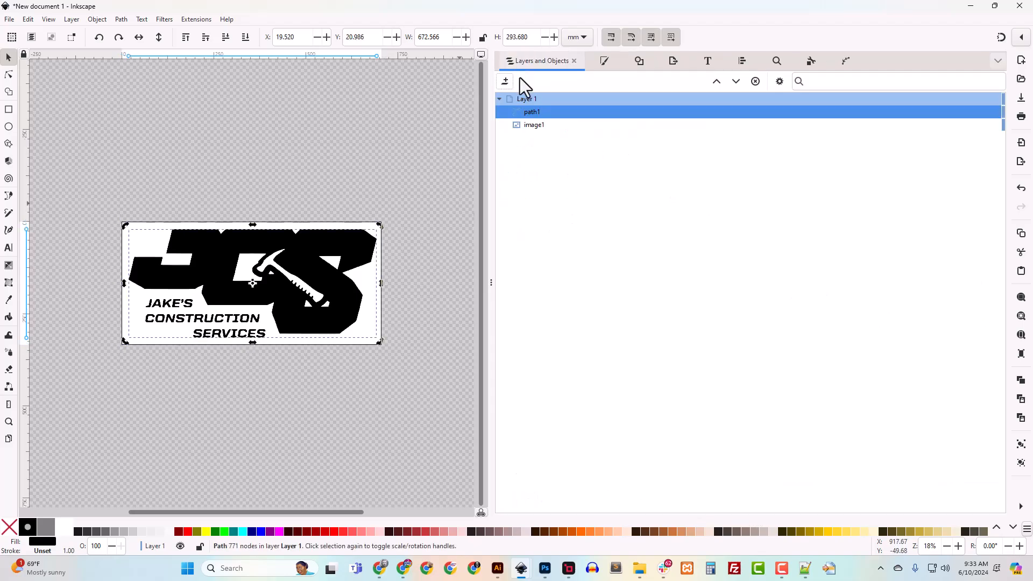
pyautogui.click(527, 127)
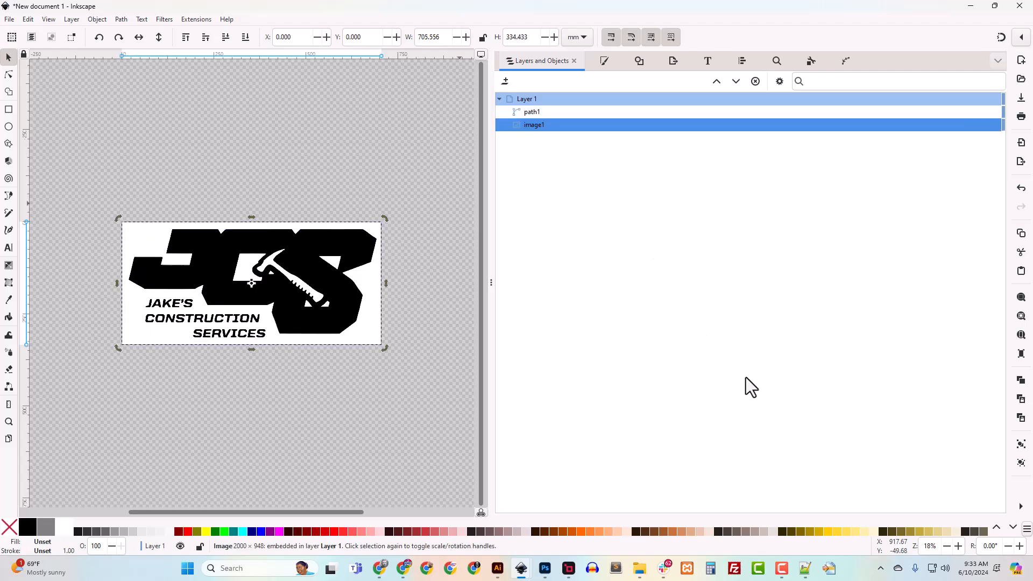
pyautogui.press('Delete')
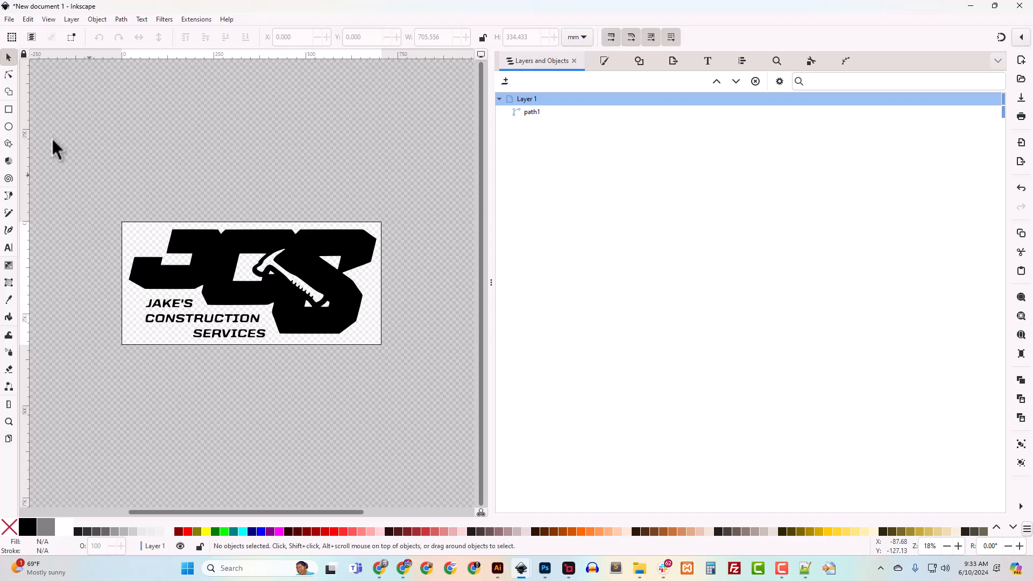
# Inspect the nodes and edge quality of the traced logo path around the hammer, then fit the page in view.
pyautogui.click(8, 74)
pyautogui.click(304, 261)
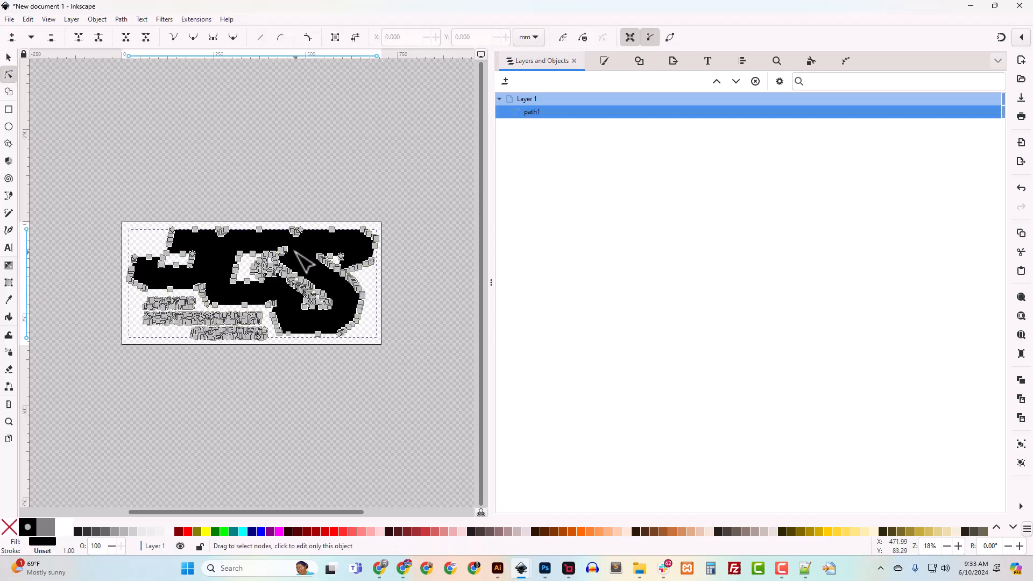
pyautogui.scroll(3, 339, 285)
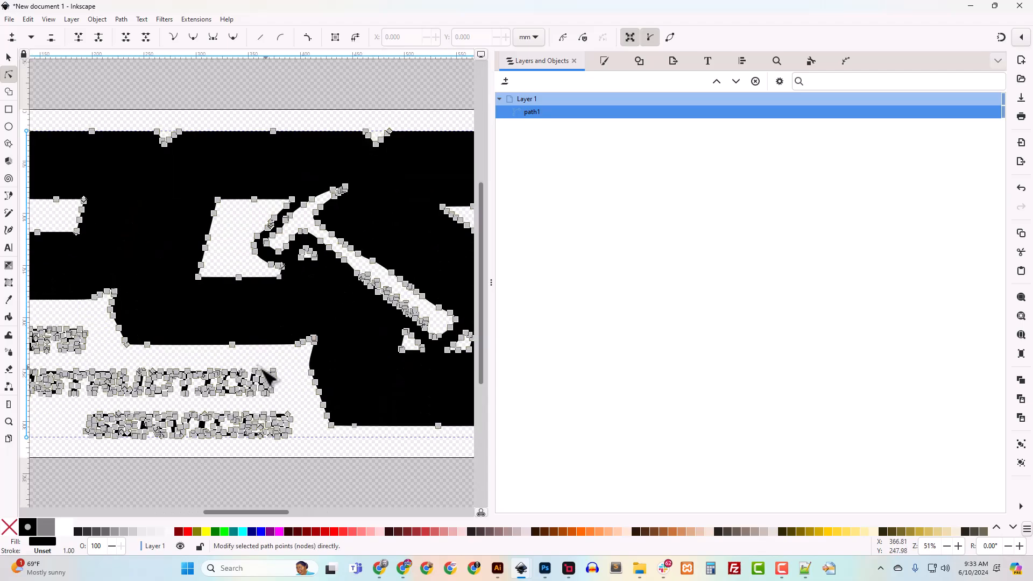
pyautogui.click(8, 57)
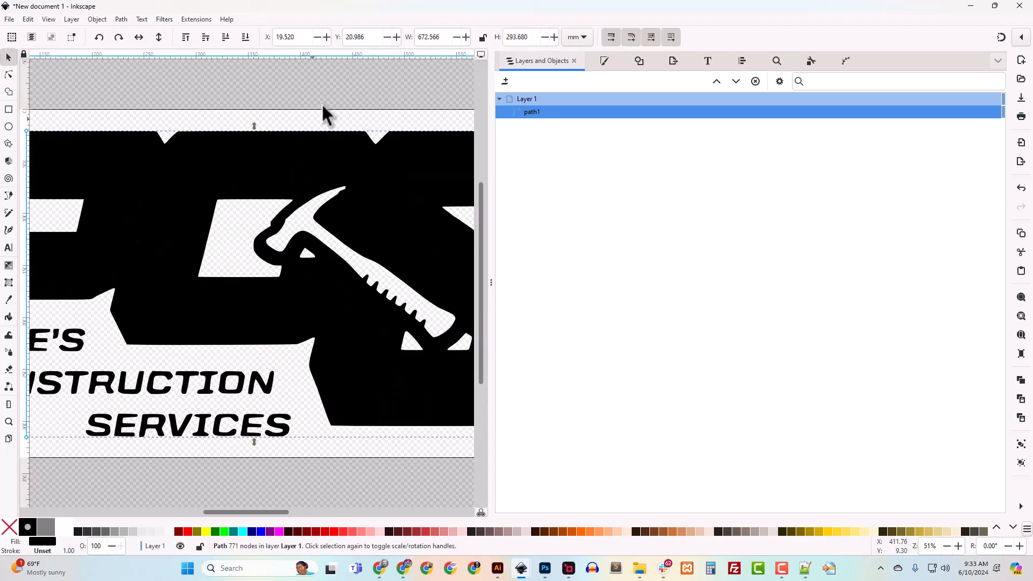
pyautogui.click(318, 102)
pyautogui.press('5')
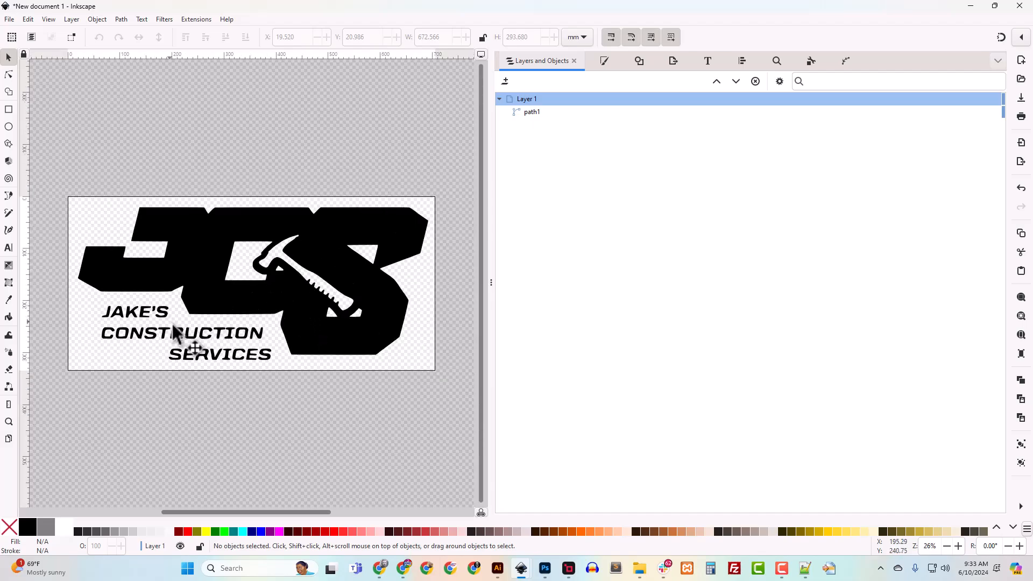
# Break the traced logo path apart into separate subpaths and clear the selection.
pyautogui.click(203, 261)
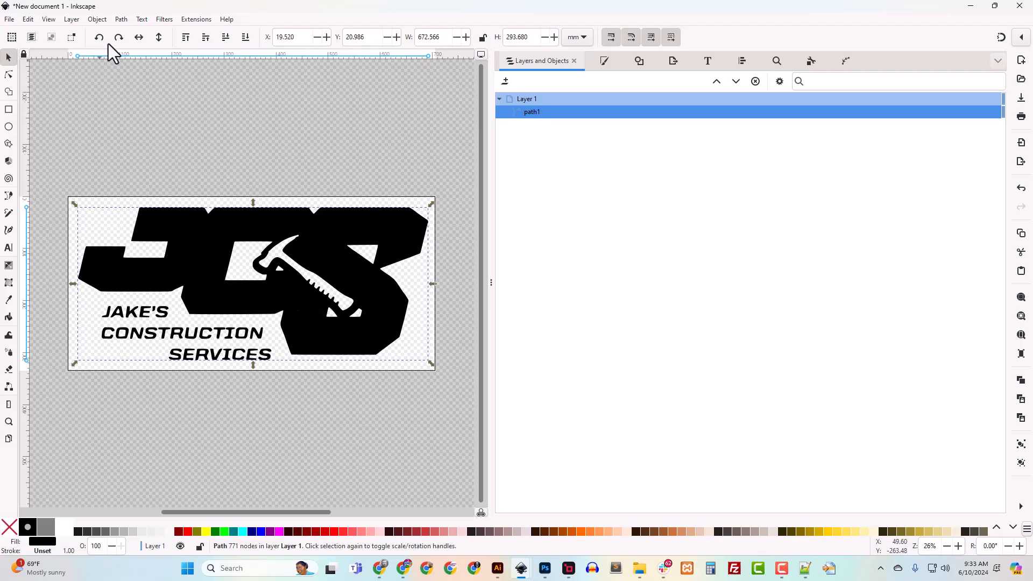
pyautogui.click(121, 21)
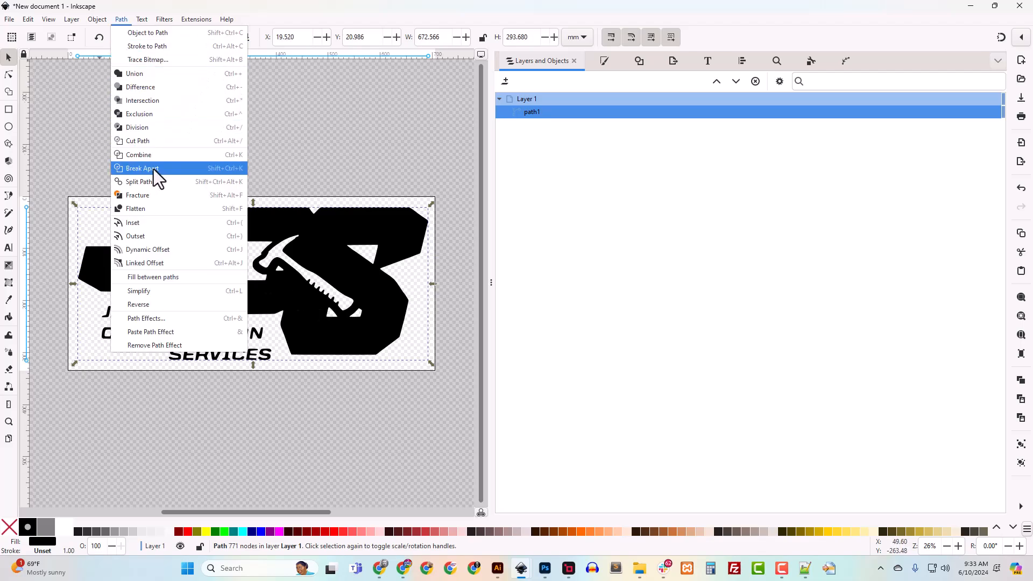
pyautogui.click(292, 14)
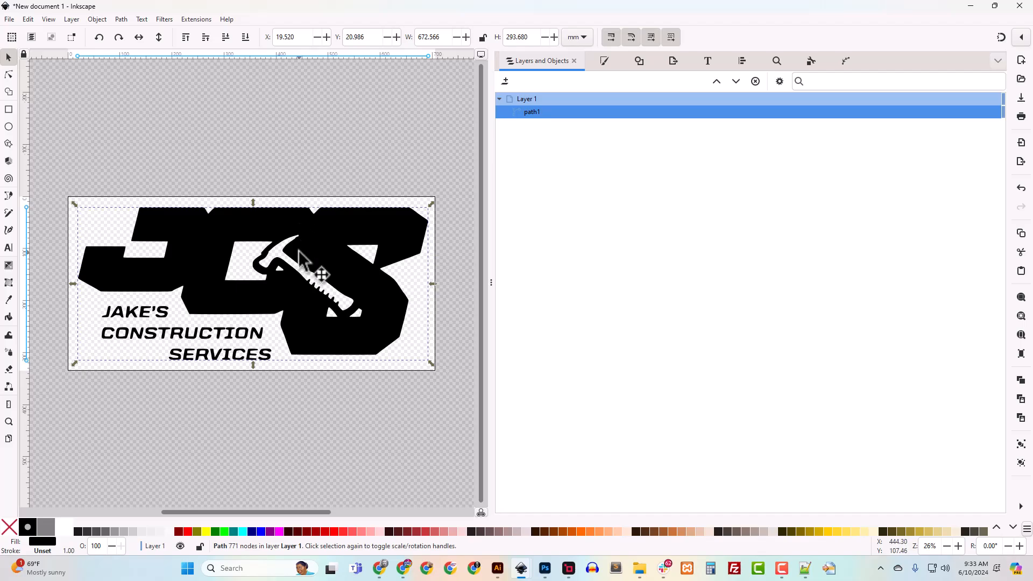
pyautogui.hotkey('ctrl', 'shift', 'k')
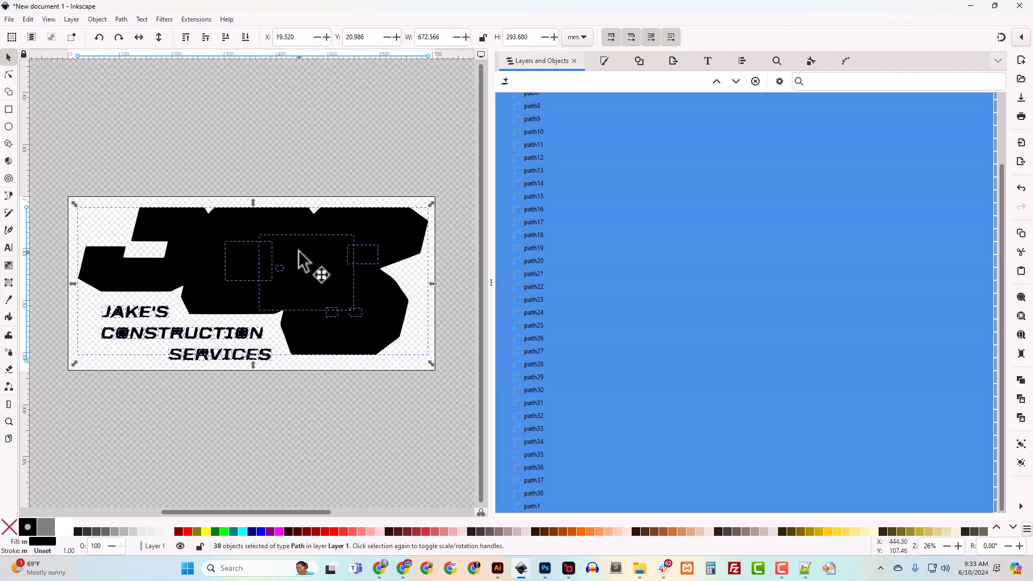
pyautogui.click(363, 406)
# Combine all the letter pieces of the JAKE'S CONSTRUCTION SERVICES tagline into one path and rename it Jakes.
pyautogui.moveTo(94, 300); pyautogui.dragTo(173, 324)
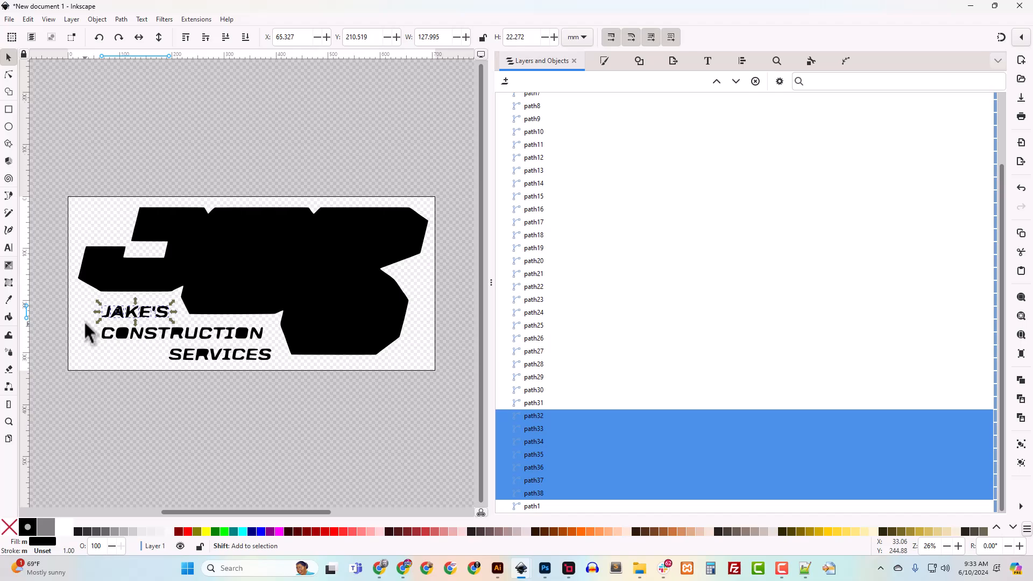
pyautogui.moveTo(85, 324); pyautogui.dragTo(278, 370)
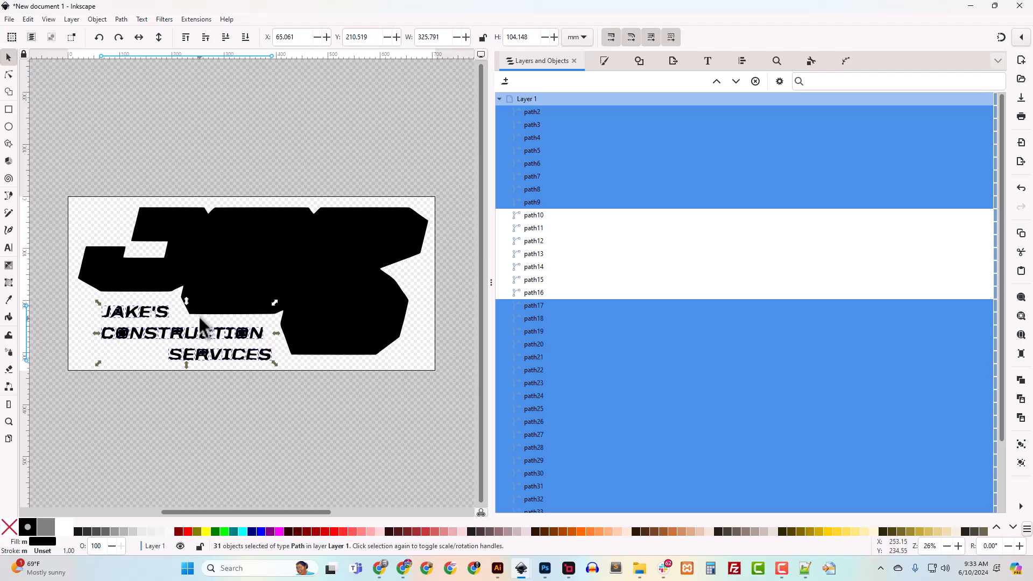
pyautogui.hotkey('ctrl', 'k')
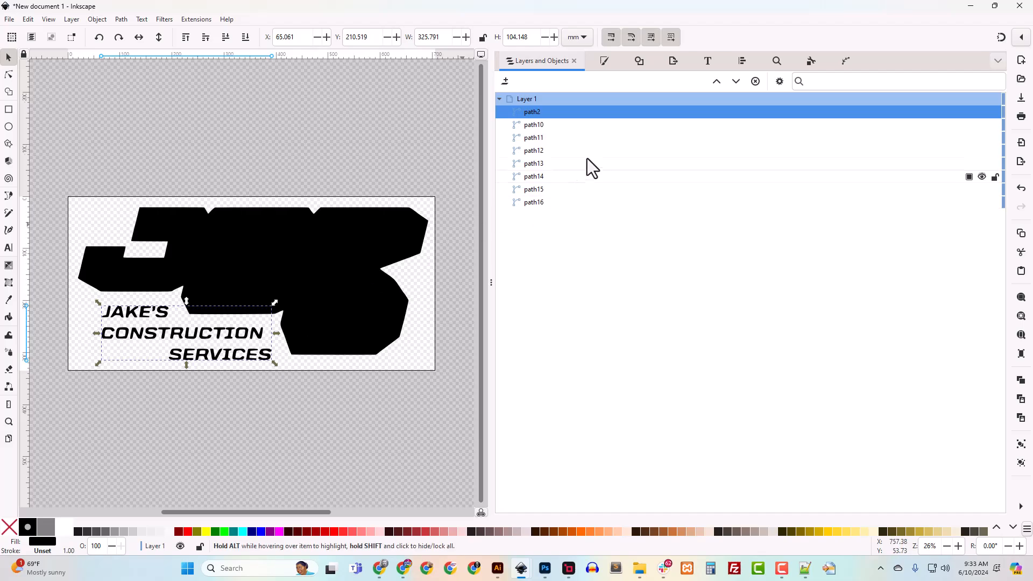
pyautogui.doubleClick(527, 111)
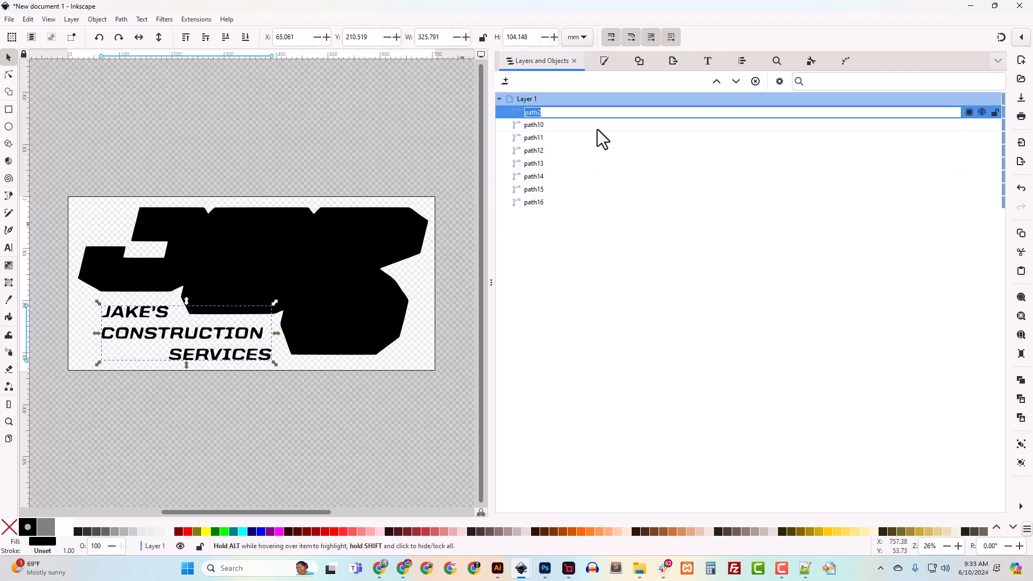
pyautogui.write('Jakes')
pyautogui.press('Return')
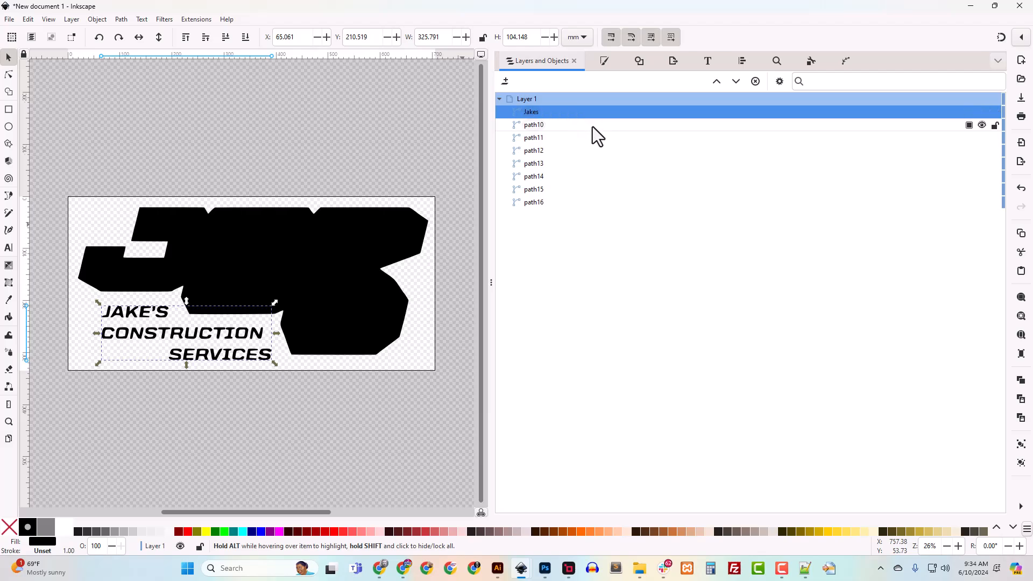
# Combine the remaining paths, path10 through path16, into one path and rename it Base.
pyautogui.click(534, 128)
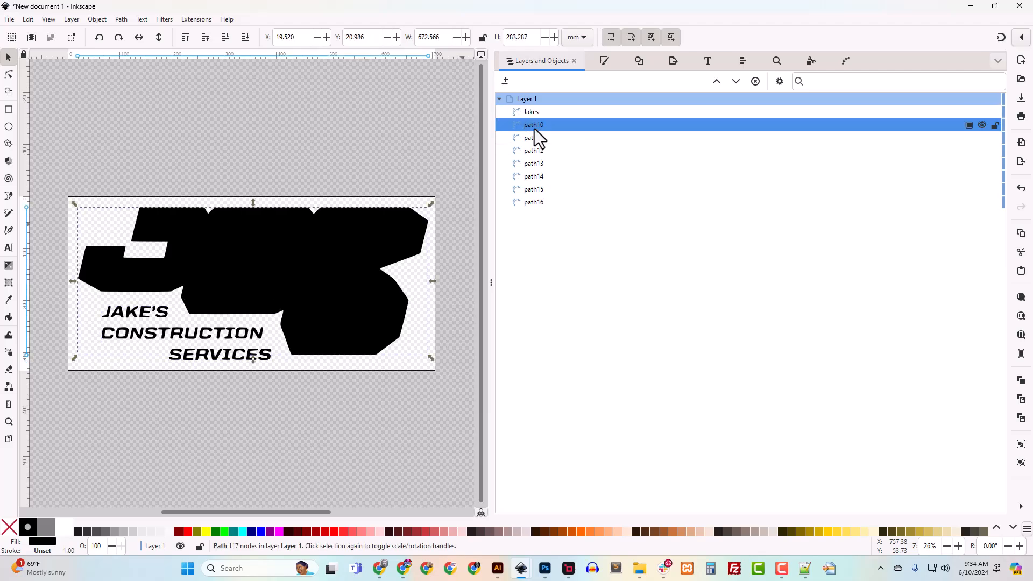
pyautogui.keyDown('shift'); pyautogui.click(532, 204); pyautogui.keyUp('shift')
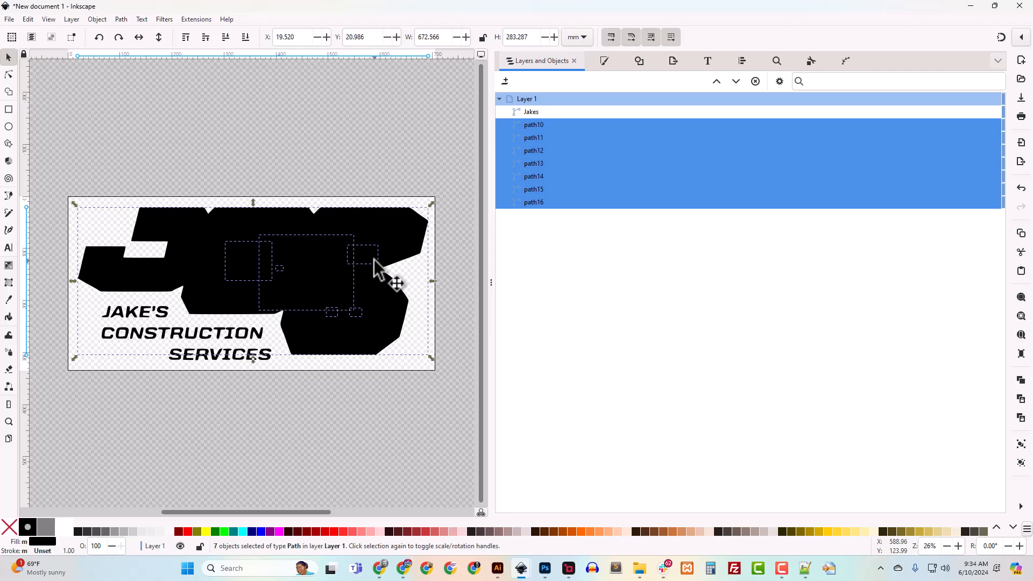
pyautogui.hotkey('ctrl', 'k')
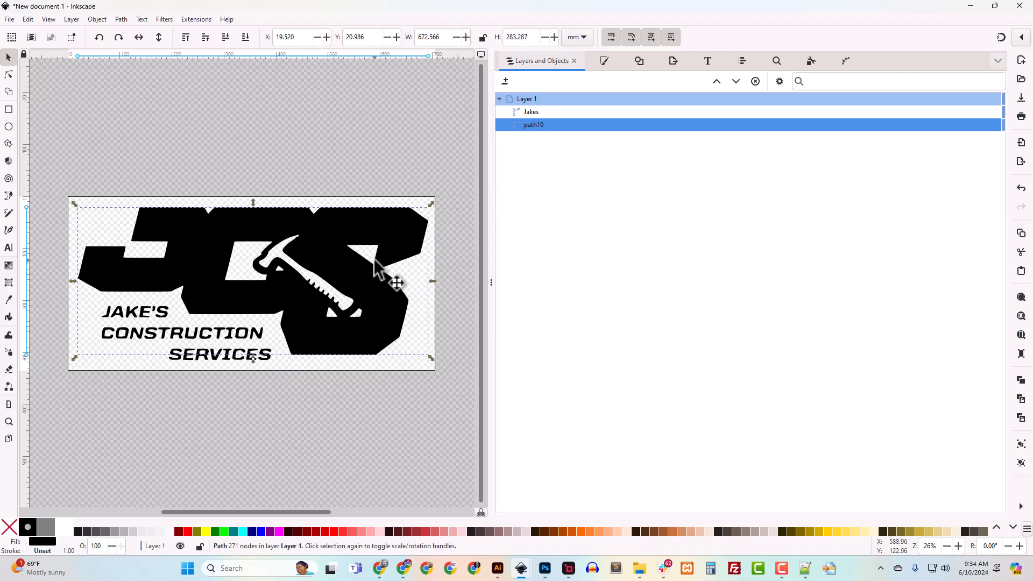
pyautogui.doubleClick(532, 127)
pyautogui.write('Base')
pyautogui.press('Return')
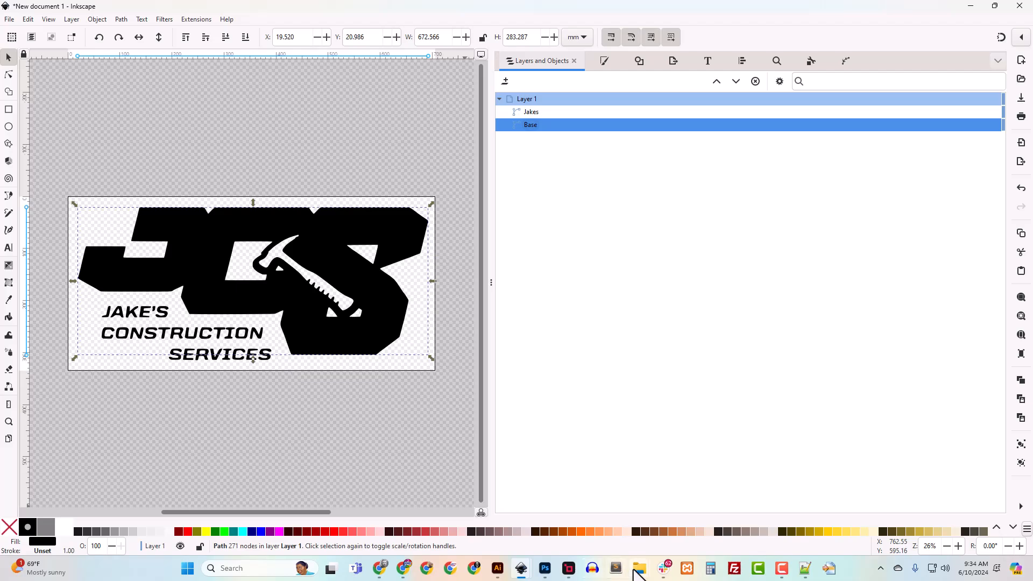
# Import the original colour logo Messenger_creation_01dfe5ce-edc5-44c4-8291-ff5151adbdcb~2.png from Downloads as an embedded image and place it above the page.
pyautogui.moveTo(638, 571)
pyautogui.click(517, 504)
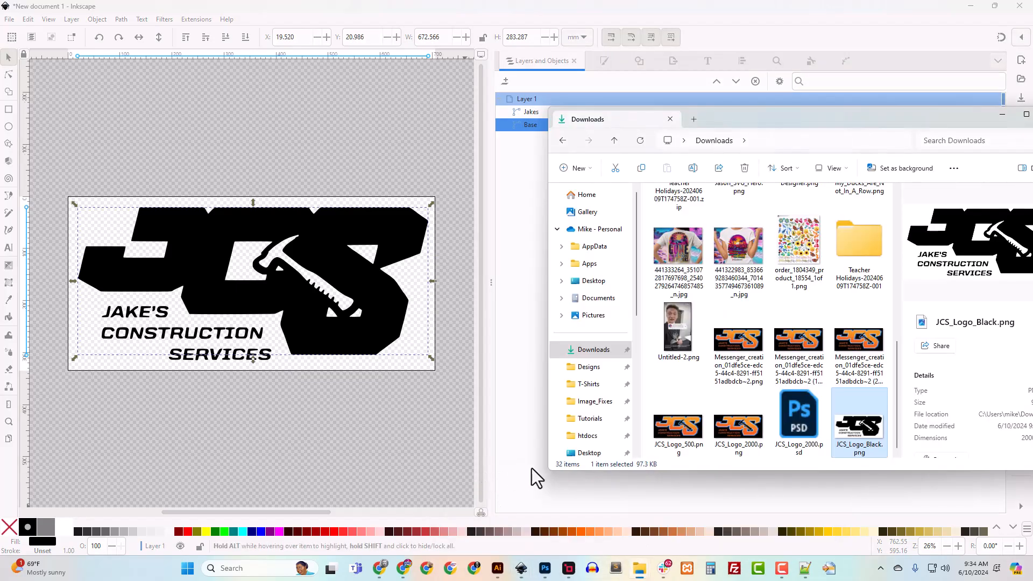
pyautogui.click(739, 369)
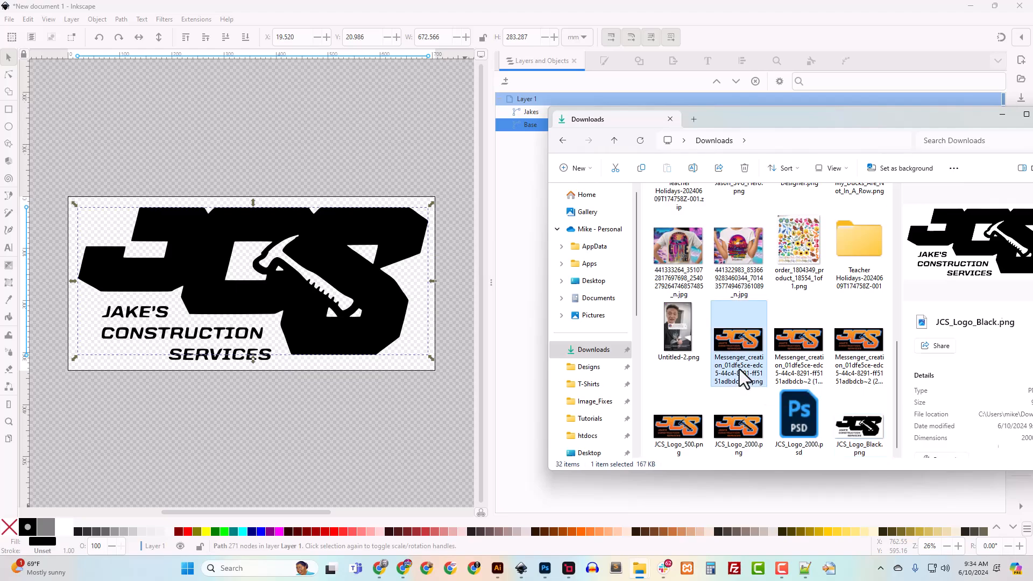
pyautogui.moveTo(738, 351); pyautogui.dragTo(341, 215)
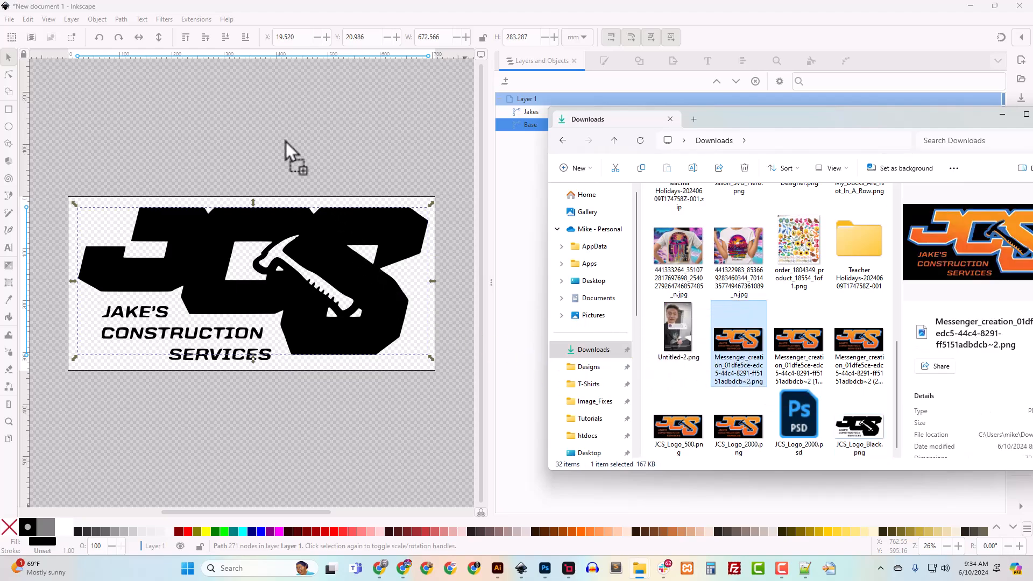
pyautogui.moveTo(285, 142); pyautogui.dragTo(289, 157)
pyautogui.click(192, 176)
pyautogui.moveTo(276, 273); pyautogui.dragTo(271, 147)
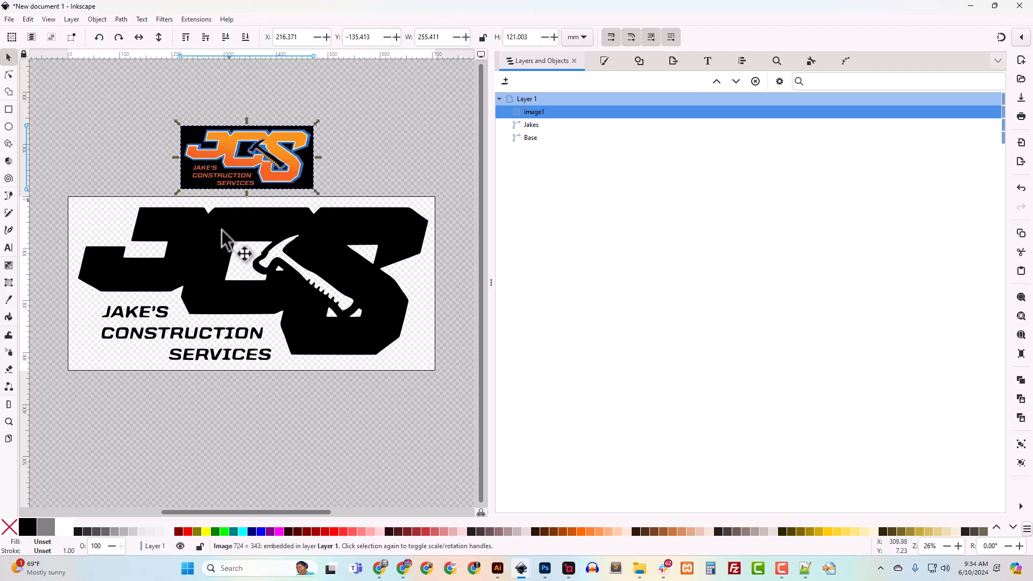
# Fill the Jakes tagline path with the orange c1693bff sampled from the JAKE'S lettering in the original colour logo.
pyautogui.click(219, 336)
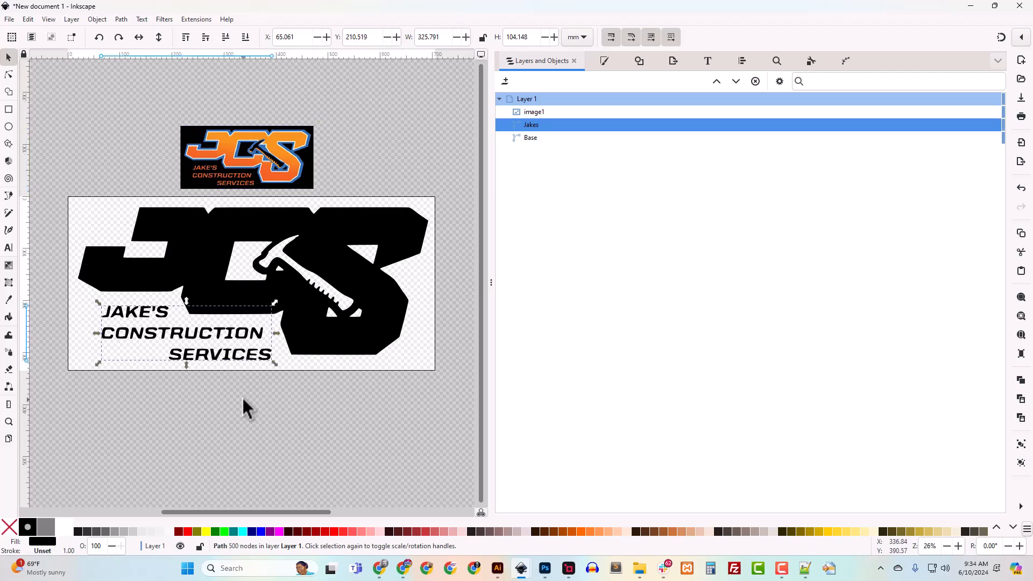
pyautogui.scroll(4, 241, 396)
pyautogui.scroll(5, 387, 377)
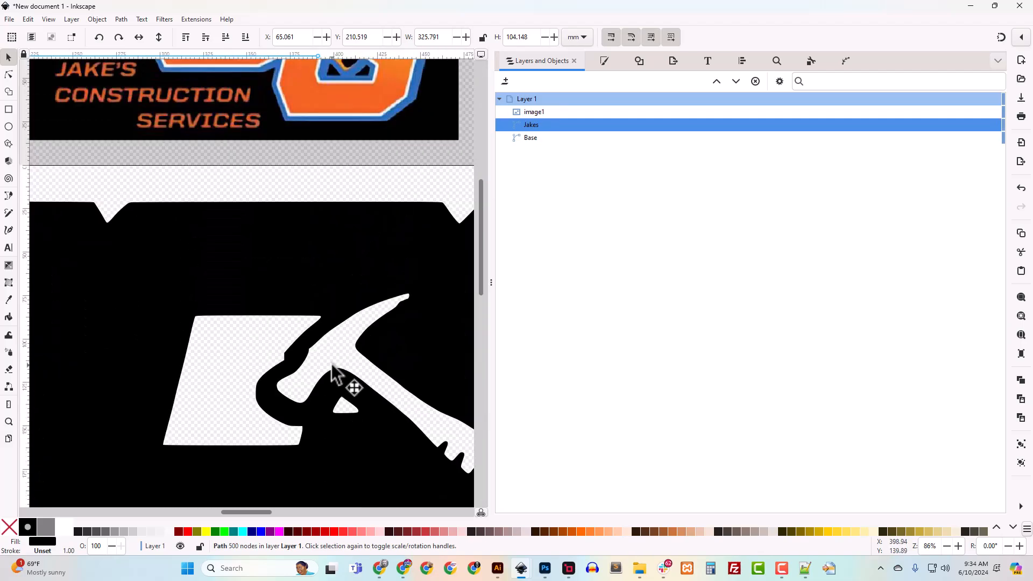
pyautogui.scroll(4, 295, 352)
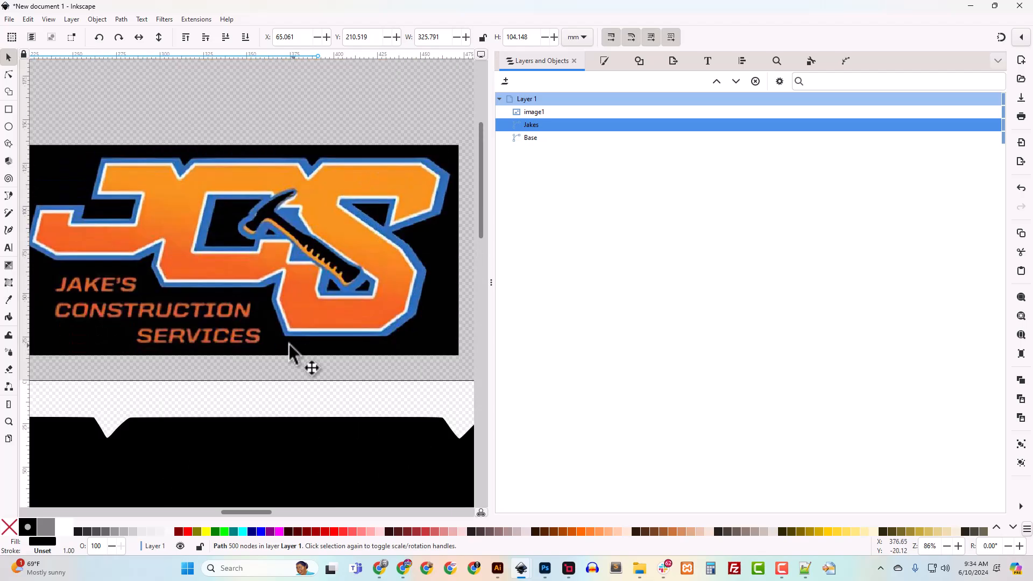
pyautogui.scroll(2, 293, 349)
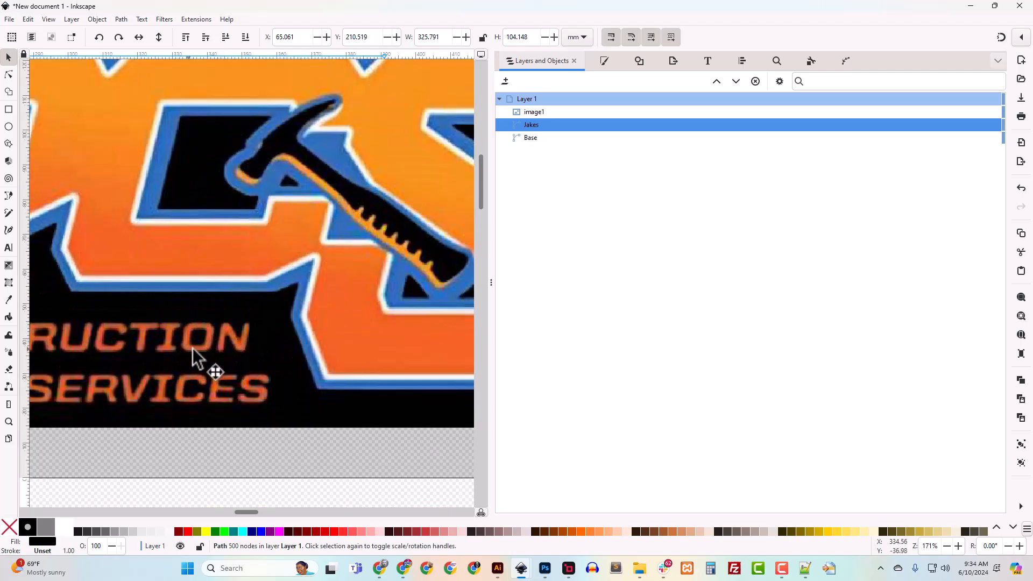
pyautogui.moveTo(173, 368); pyautogui.dragTo(277, 357)
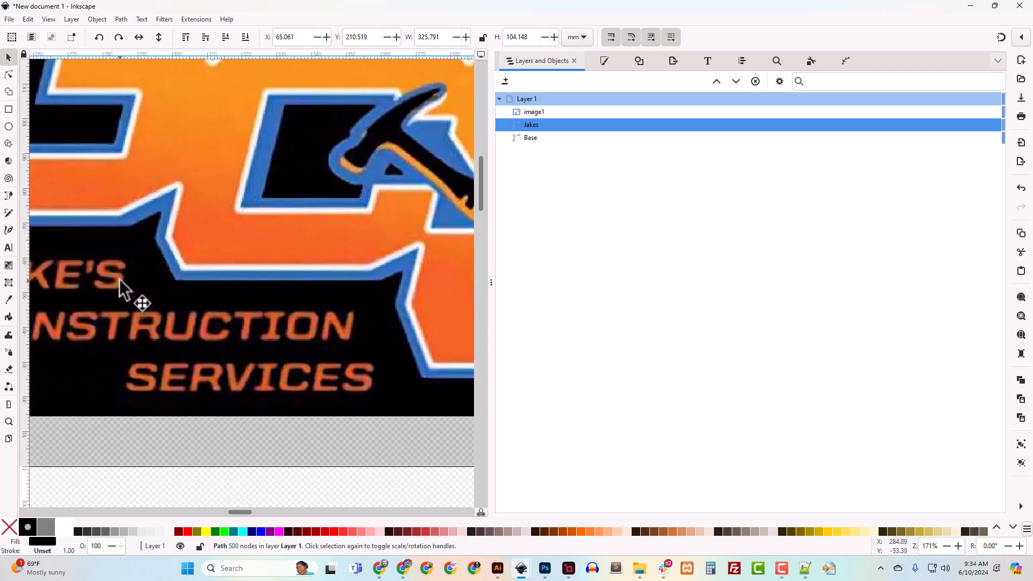
pyautogui.click(606, 60)
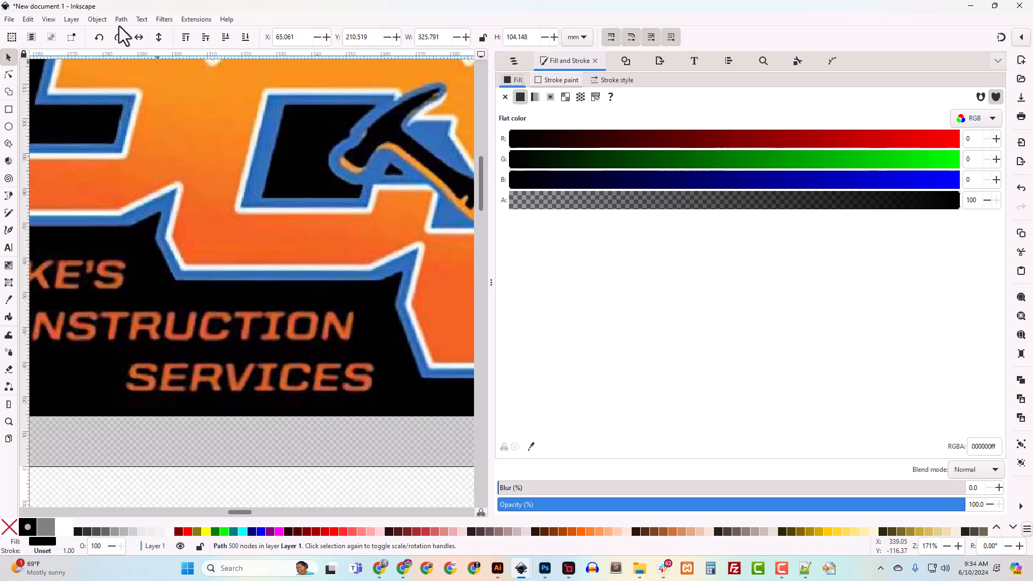
pyautogui.click(98, 20)
pyautogui.click(600, 330)
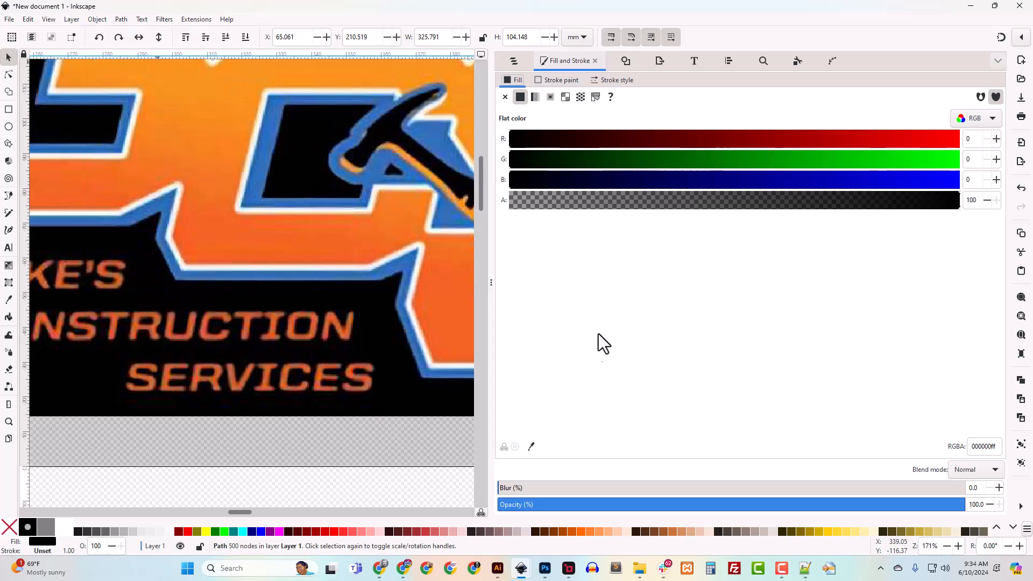
pyautogui.click(531, 446)
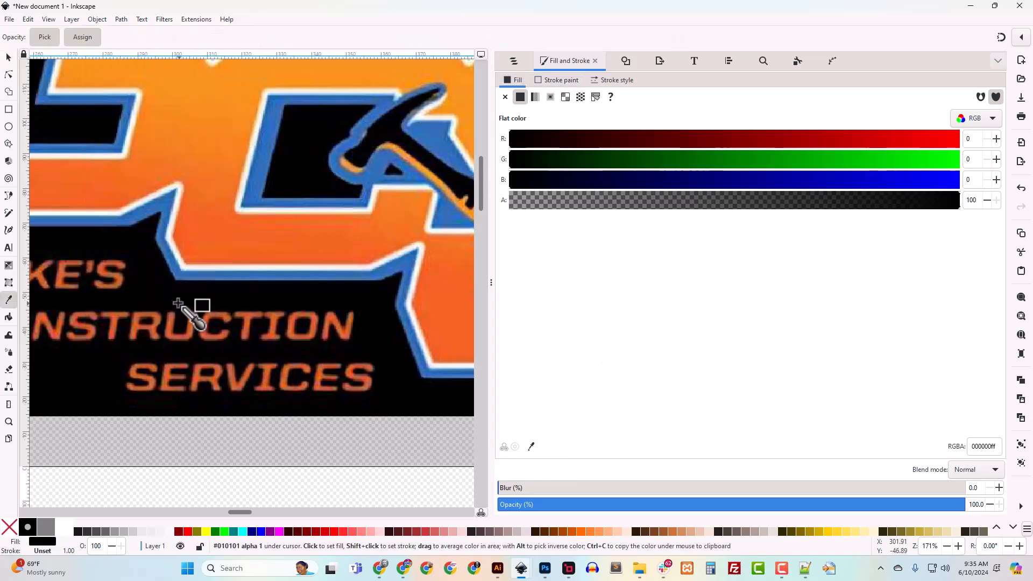
pyautogui.click(120, 282)
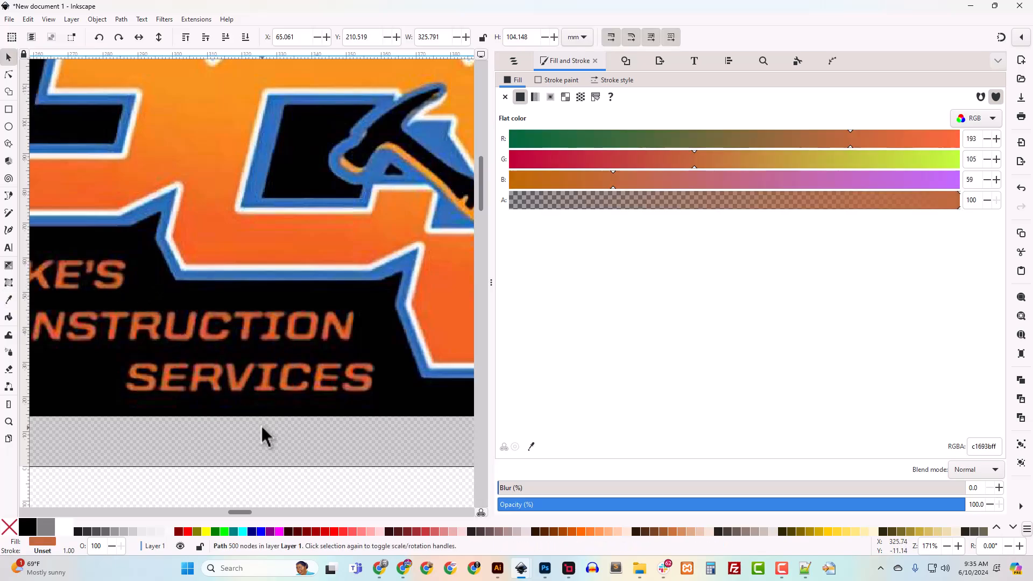
# Deselect the tagline and compare its new colour with the original logo above the page.
pyautogui.click(269, 448)
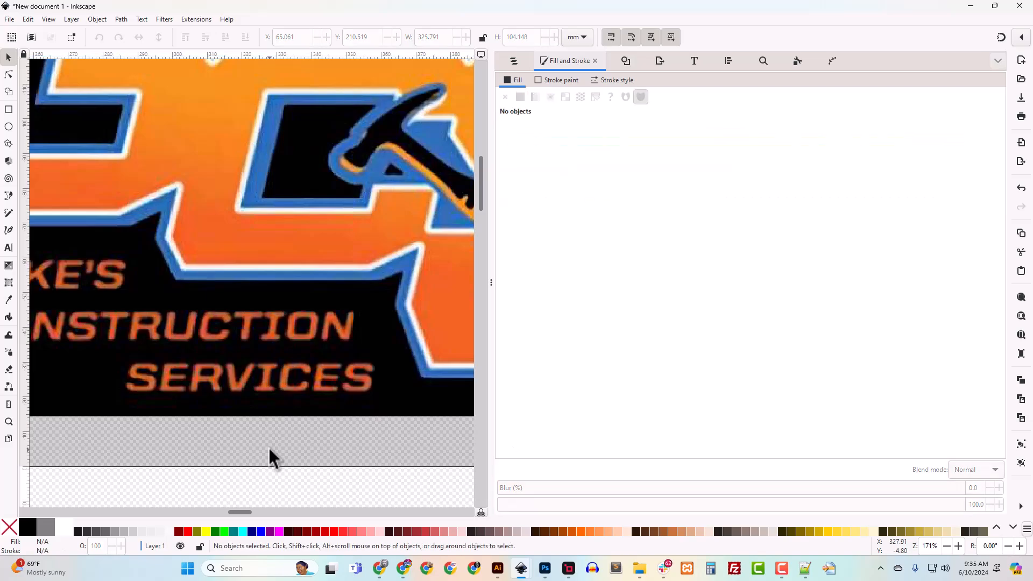
pyautogui.press('-')
pyautogui.press('-')
pyautogui.press('-')
pyautogui.press('-')
pyautogui.press('-')
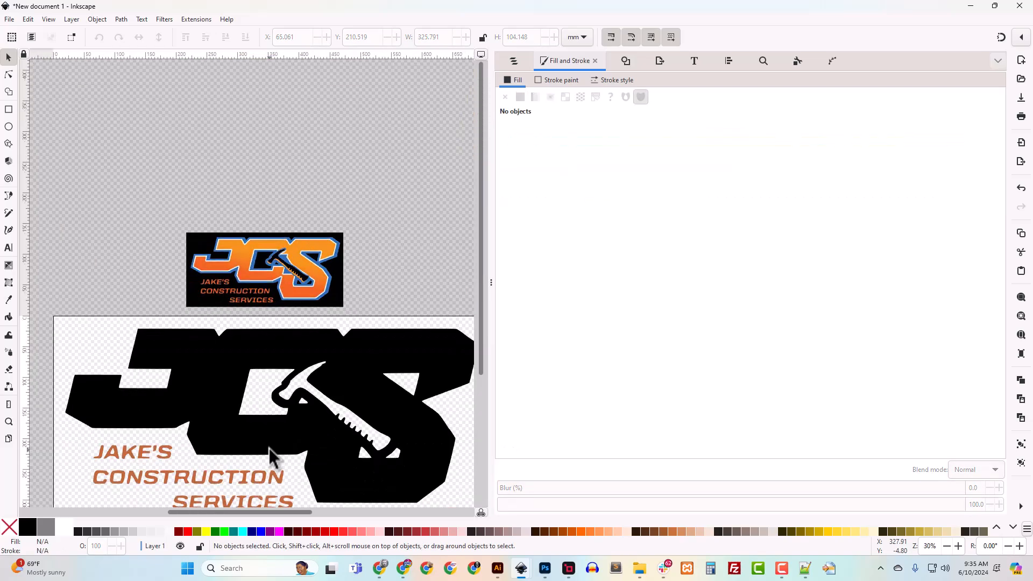
pyautogui.moveTo(267, 450); pyautogui.dragTo(280, 341)
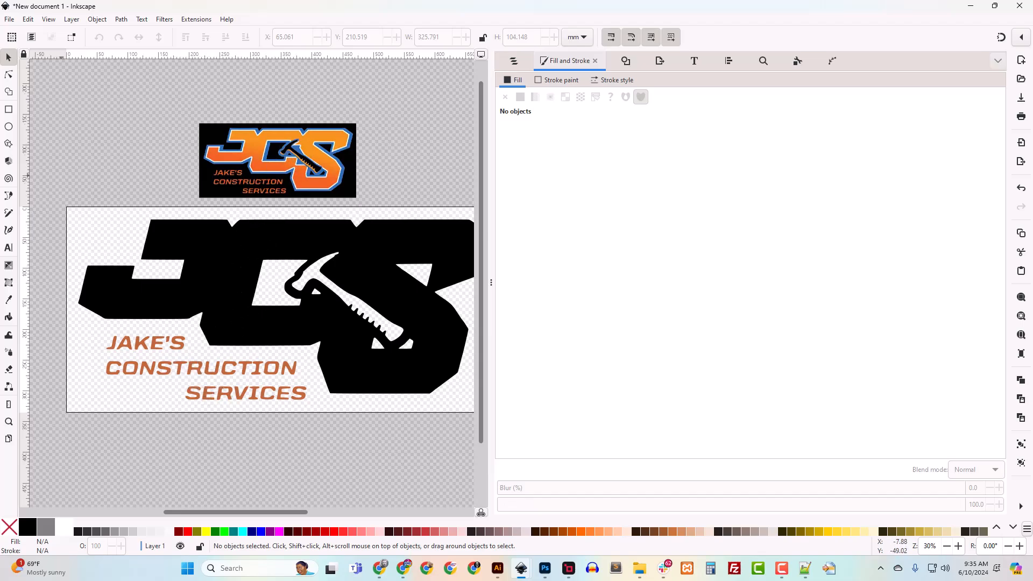
# Recolor the large black JCS shape with the blue sampled from the outline of the reference logo.
pyautogui.scroll(2, 333, 293)
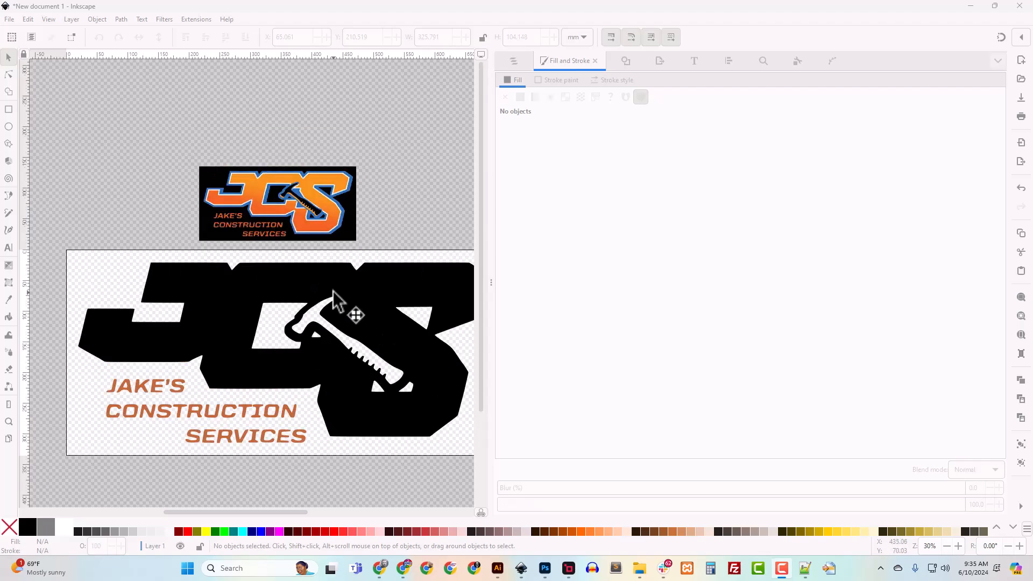
pyautogui.scroll(2, 333, 291)
pyautogui.click(395, 228)
pyautogui.press('+')
pyautogui.press('+')
pyautogui.press('+')
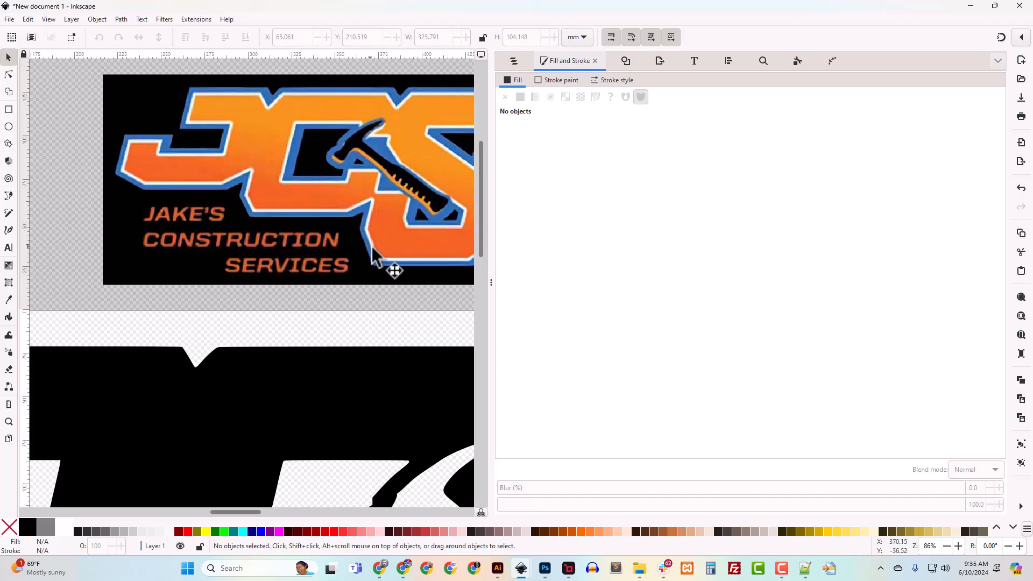
pyautogui.click(333, 389)
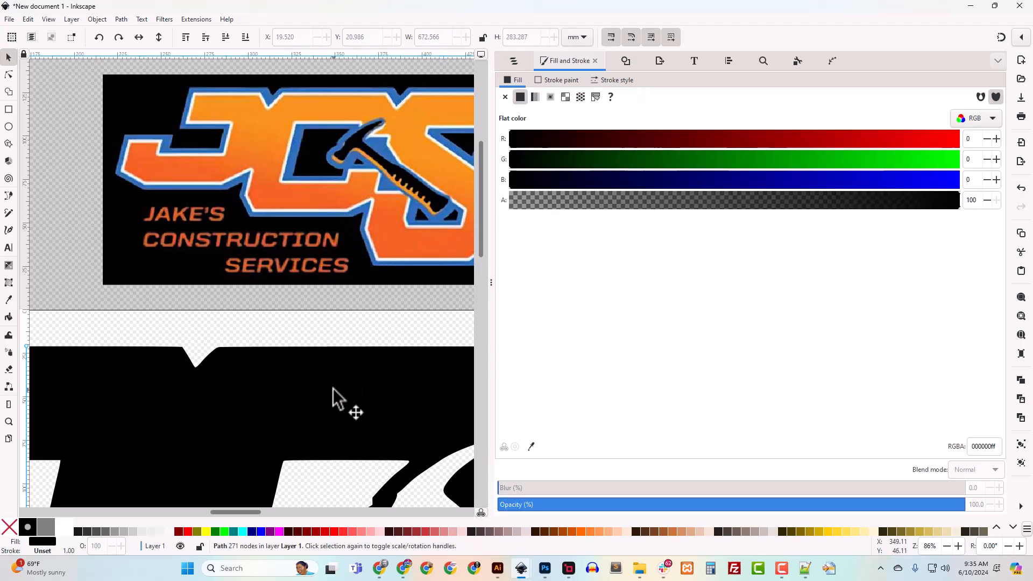
pyautogui.click(531, 447)
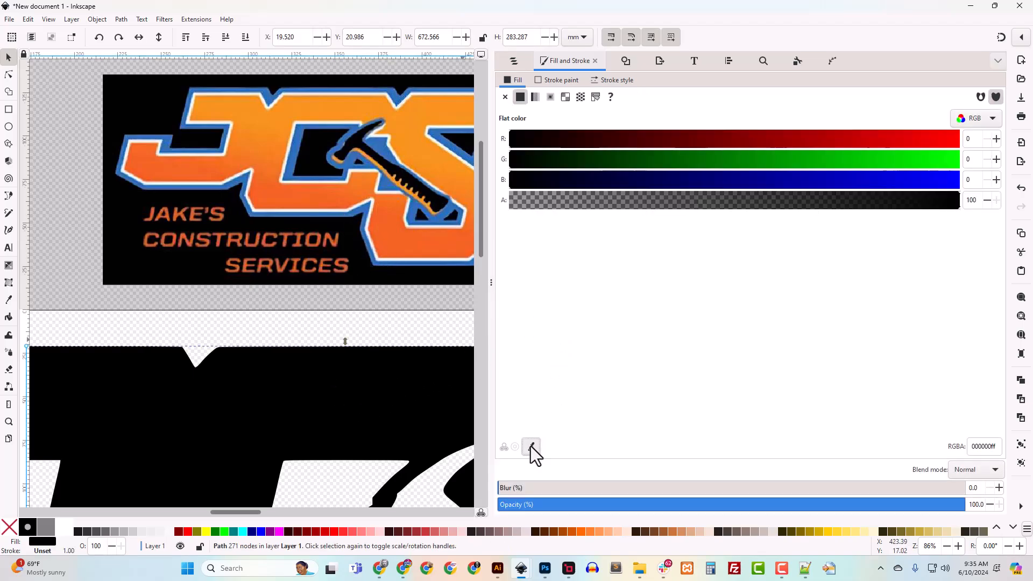
pyautogui.click(305, 215)
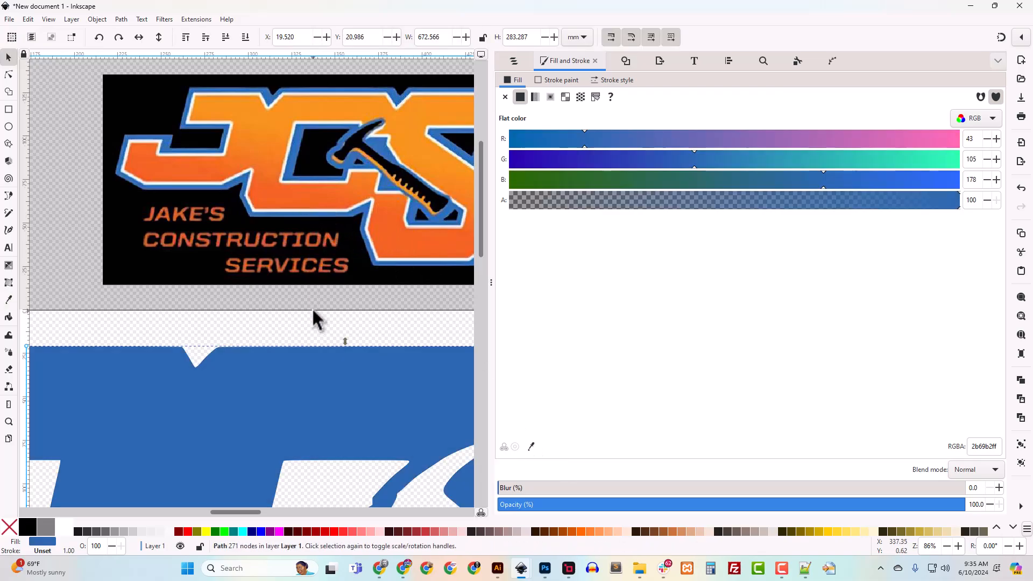
pyautogui.click(311, 308)
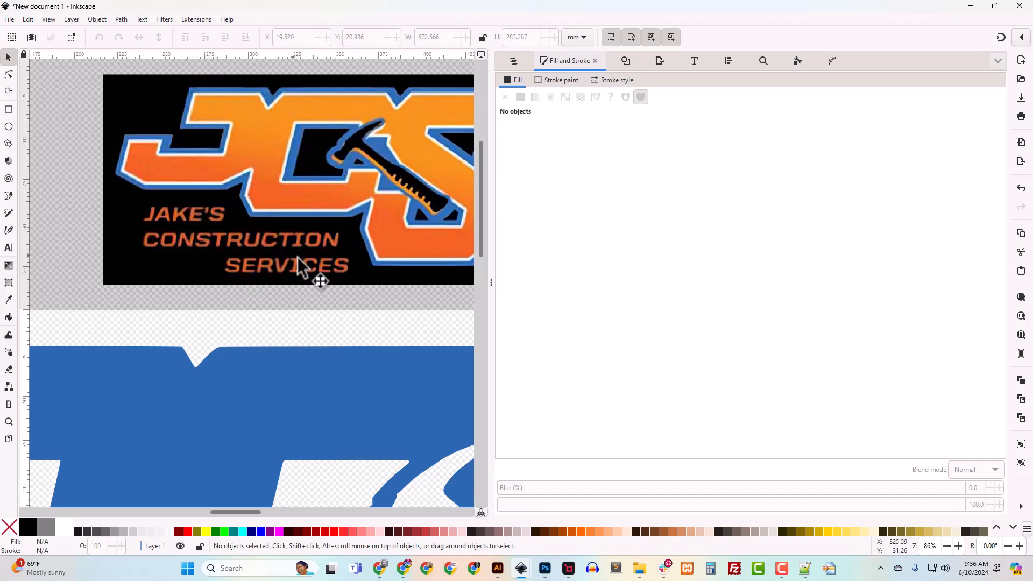
pyautogui.moveTo(323, 299); pyautogui.dragTo(188, 292)
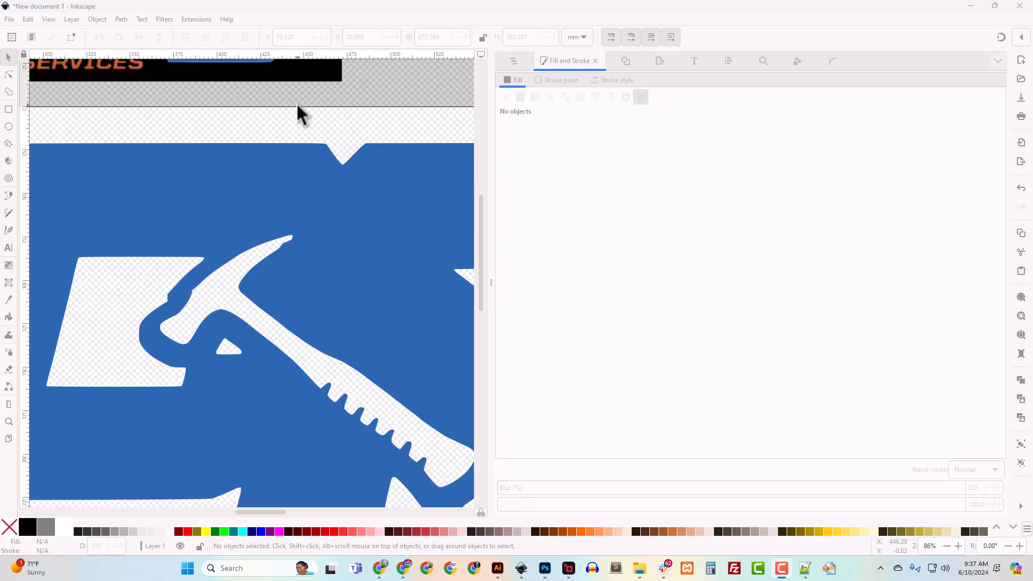
pyautogui.scroll(5, 334, 203)
pyautogui.moveTo(301, 213); pyautogui.dragTo(306, 221)
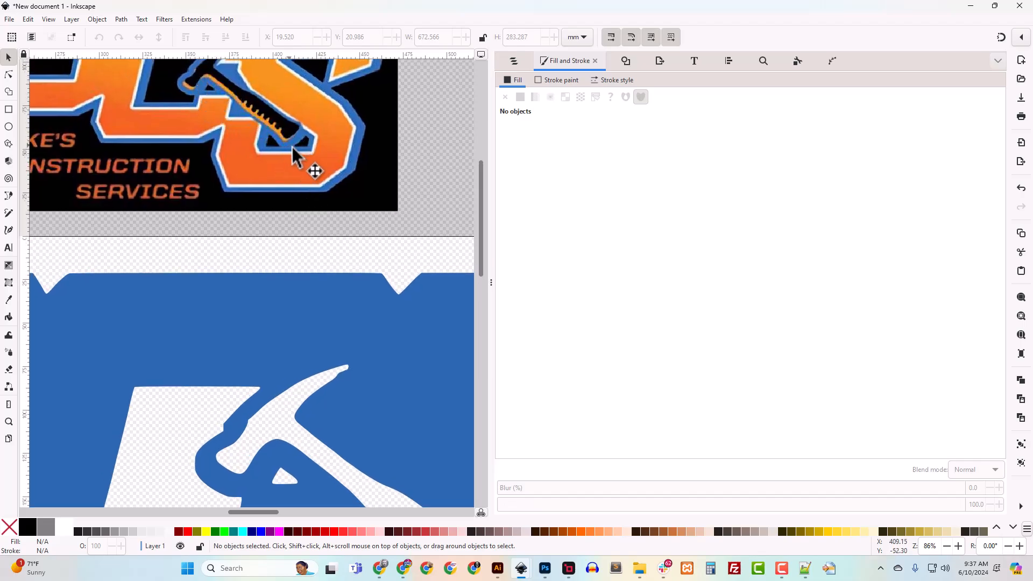
pyautogui.moveTo(402, 168); pyautogui.dragTo(409, 220)
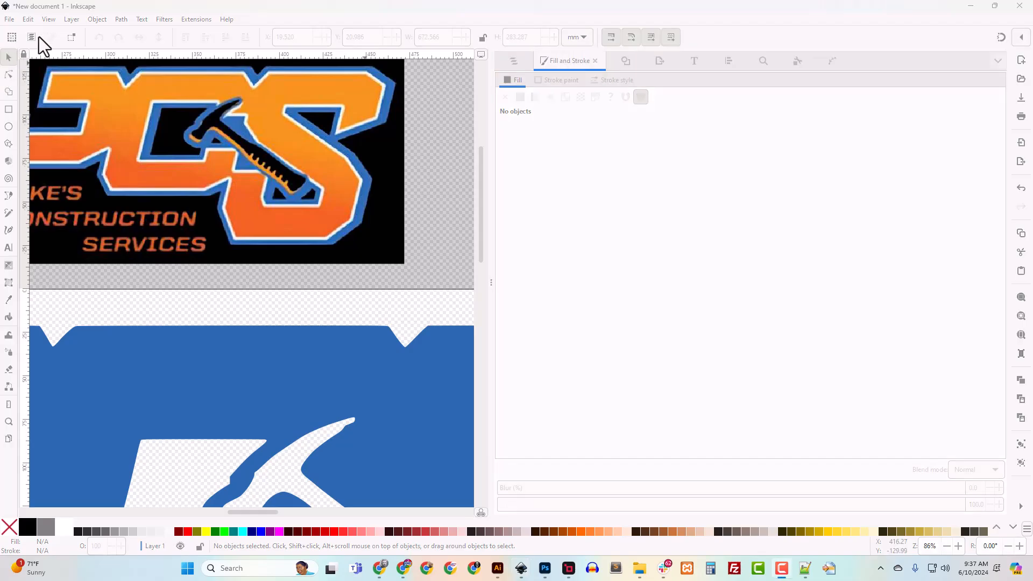
# Save the document as an Inkscape SVG named JCS_LOGO_SVG.svg in the Downloads folder.
pyautogui.click(10, 21)
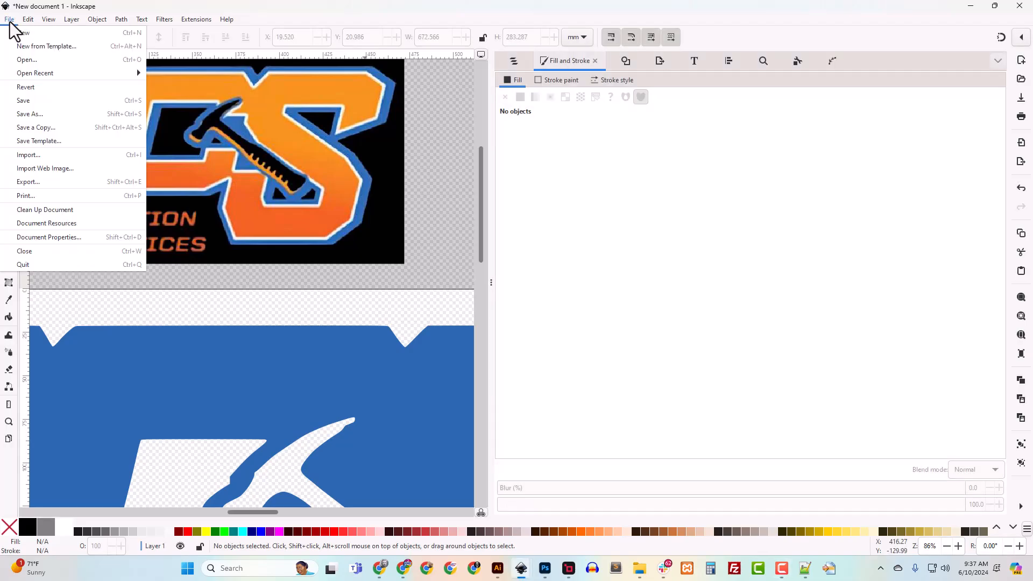
pyautogui.click(30, 115)
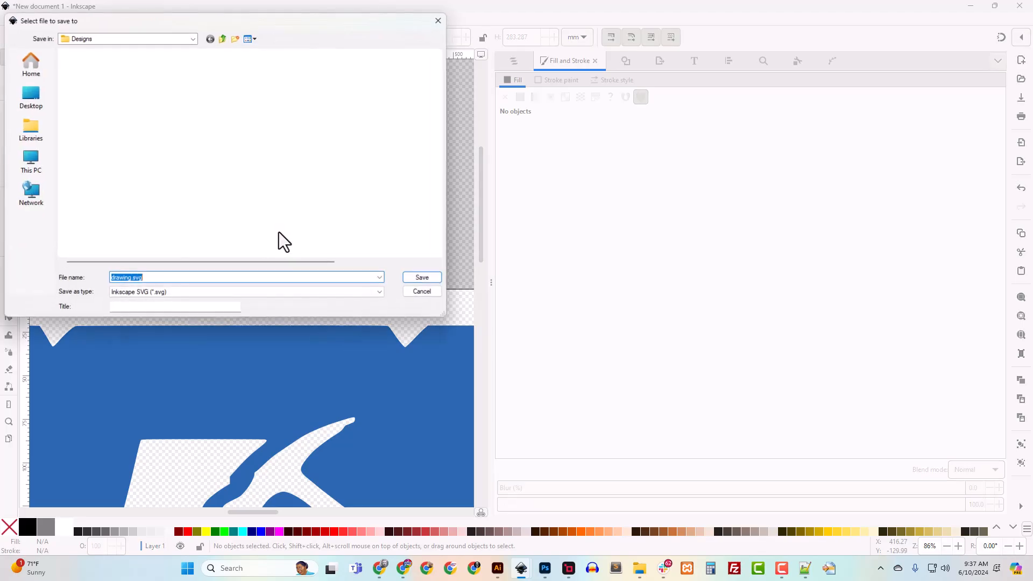
pyautogui.click(30, 64)
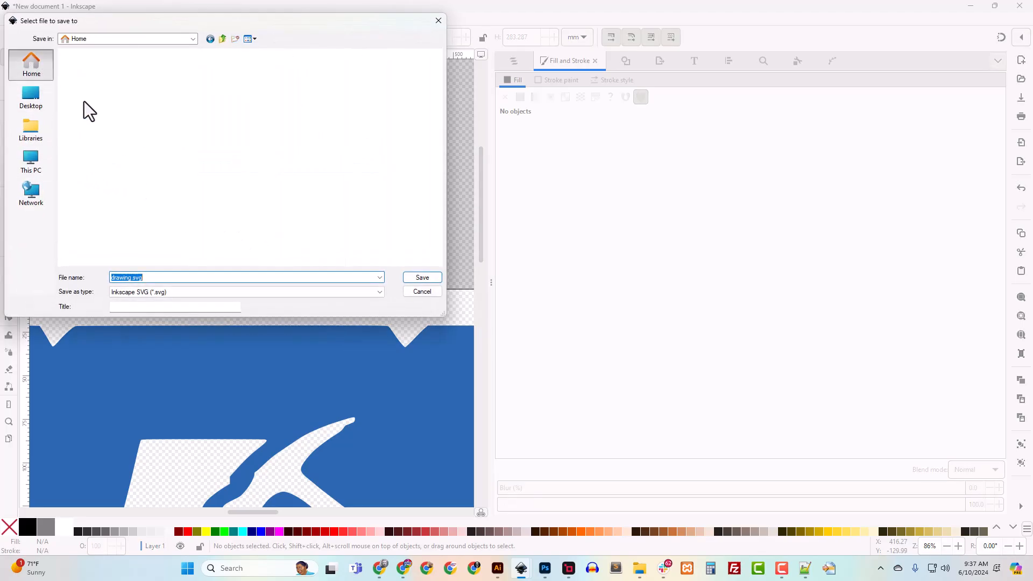
pyautogui.doubleClick(95, 70)
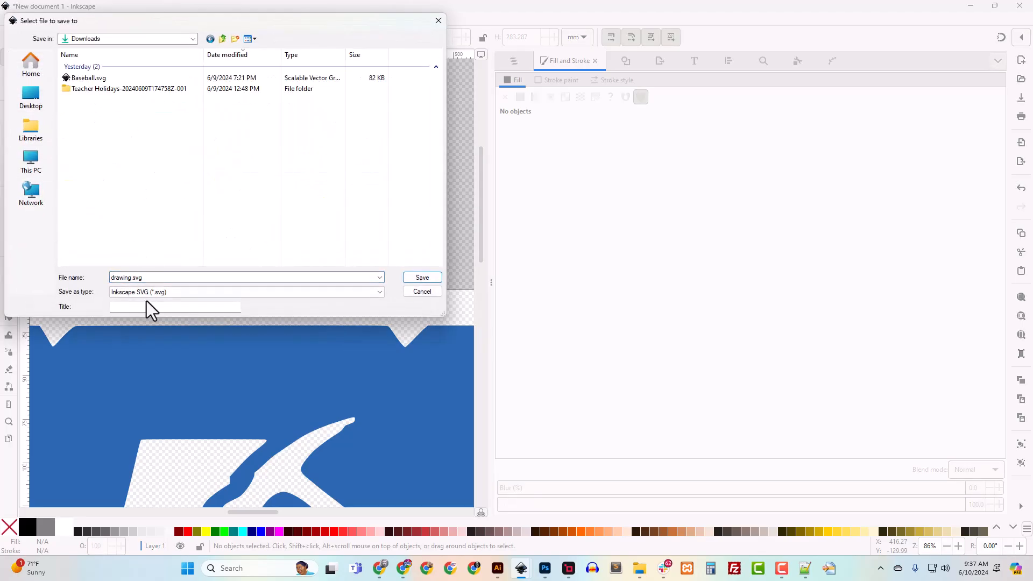
pyautogui.click(129, 278)
pyautogui.doubleClick(129, 278)
pyautogui.write('JC')
pyautogui.write('S_LOG')
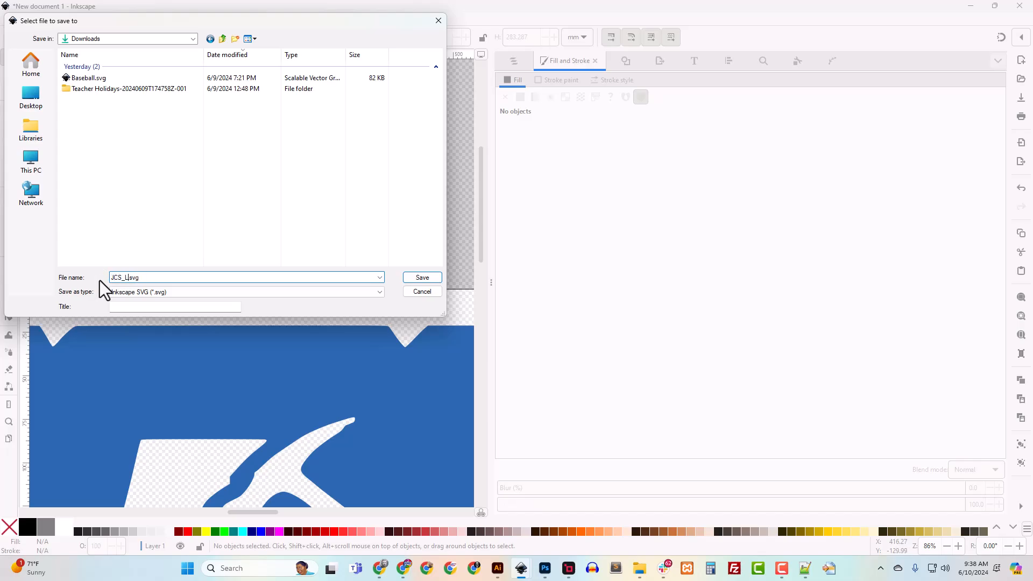
pyautogui.write('O_SVG')
pyautogui.click(419, 279)
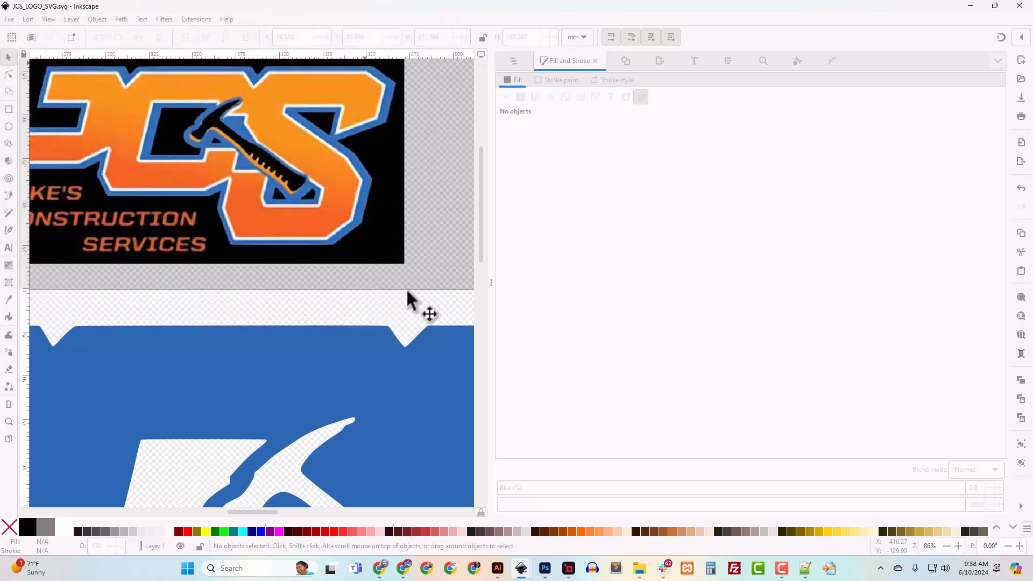
# Switch to Photopea and open JCS_Logo_2000.psd from the Downloads folder.
pyautogui.hotkey('alt', 'Tab')
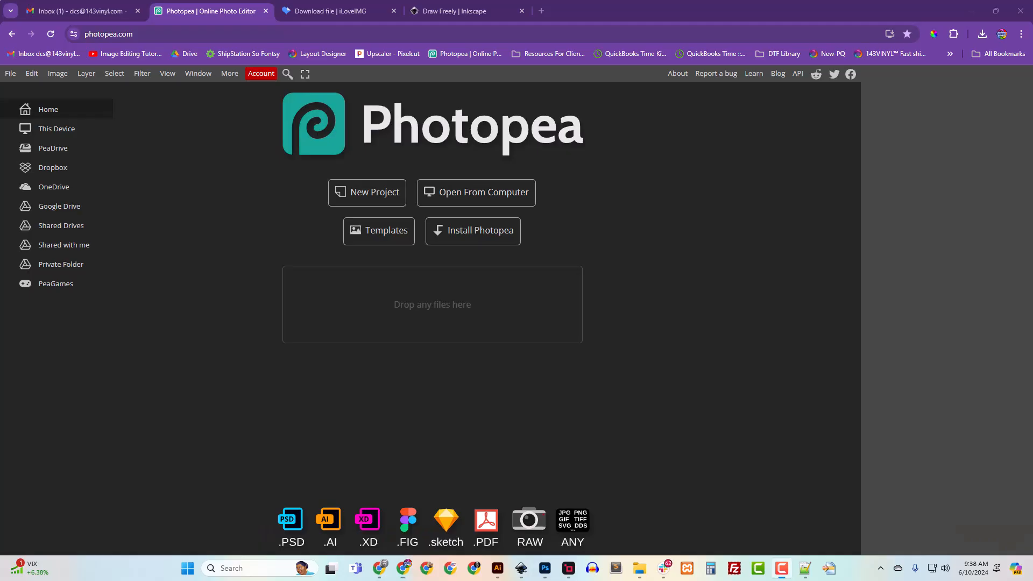
pyautogui.click(490, 200)
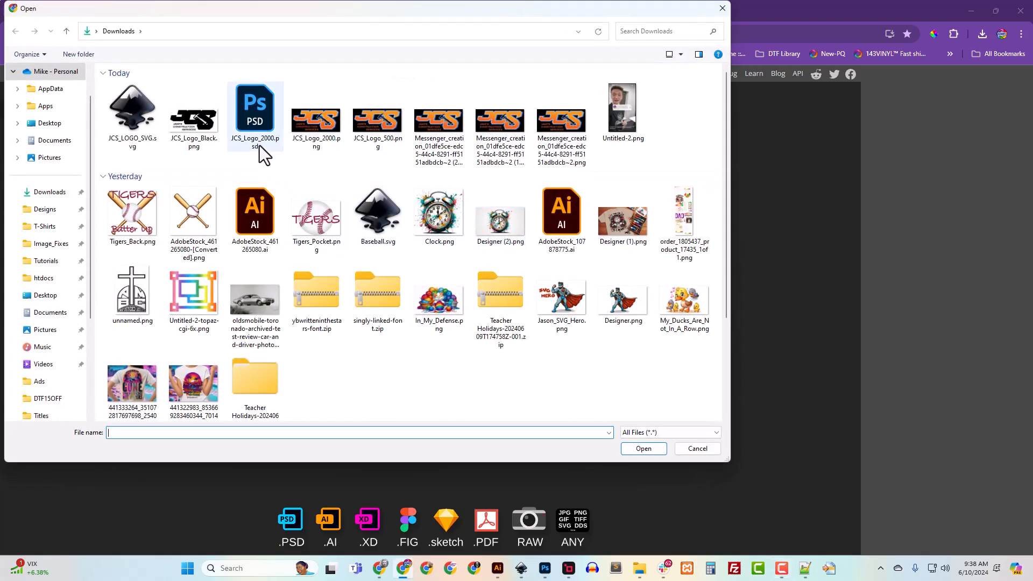
pyautogui.click(259, 140)
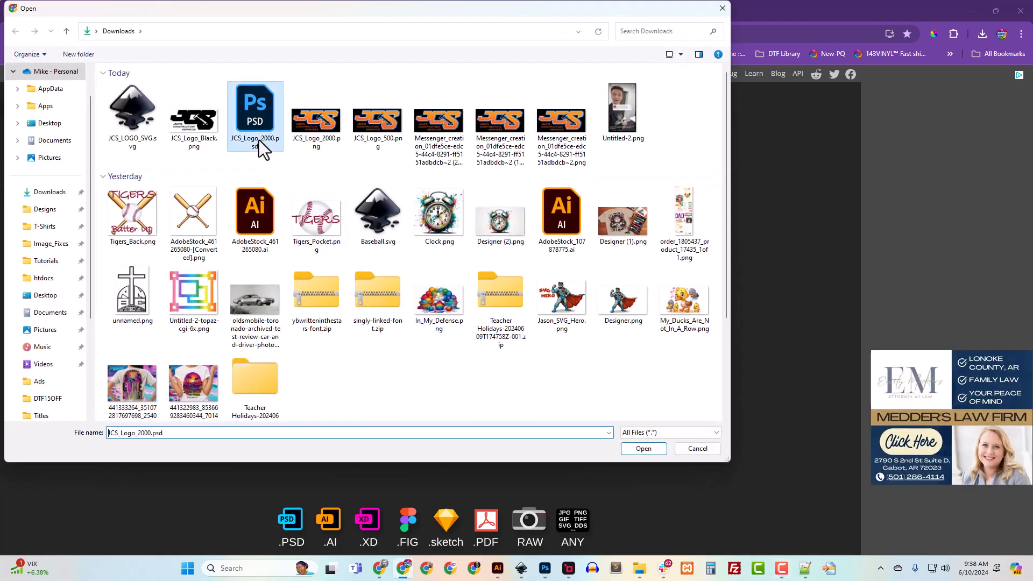
pyautogui.click(637, 448)
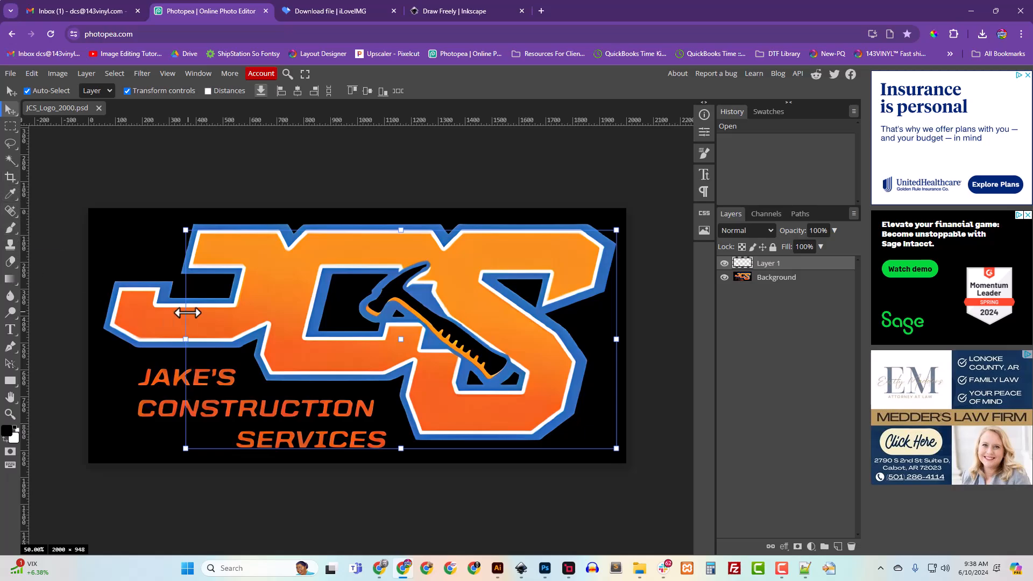
# Activate the Magic Wand and set its tolerance to 100.
pyautogui.click(9, 160)
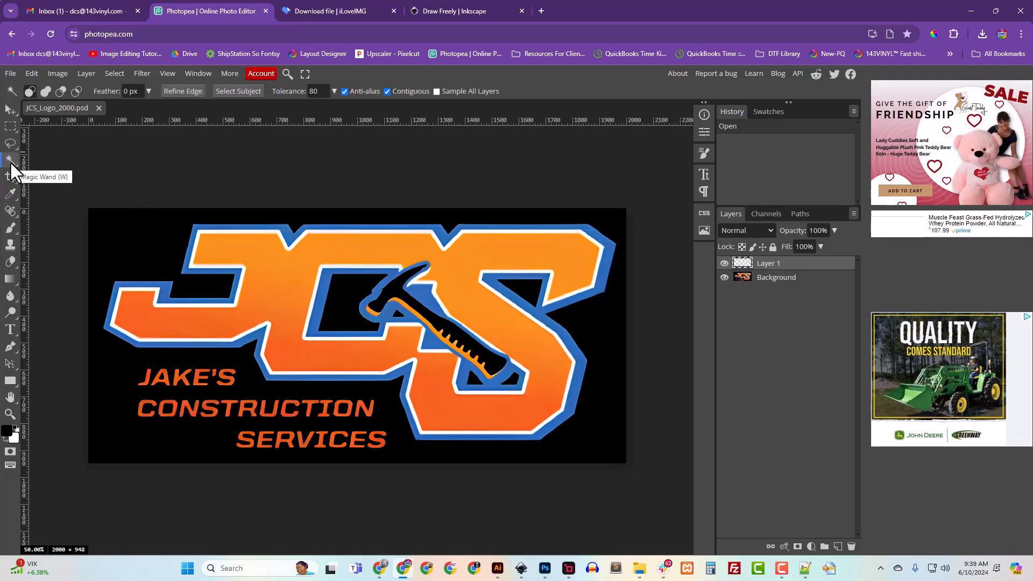
pyautogui.moveTo(319, 92); pyautogui.dragTo(302, 91)
pyautogui.write('100')
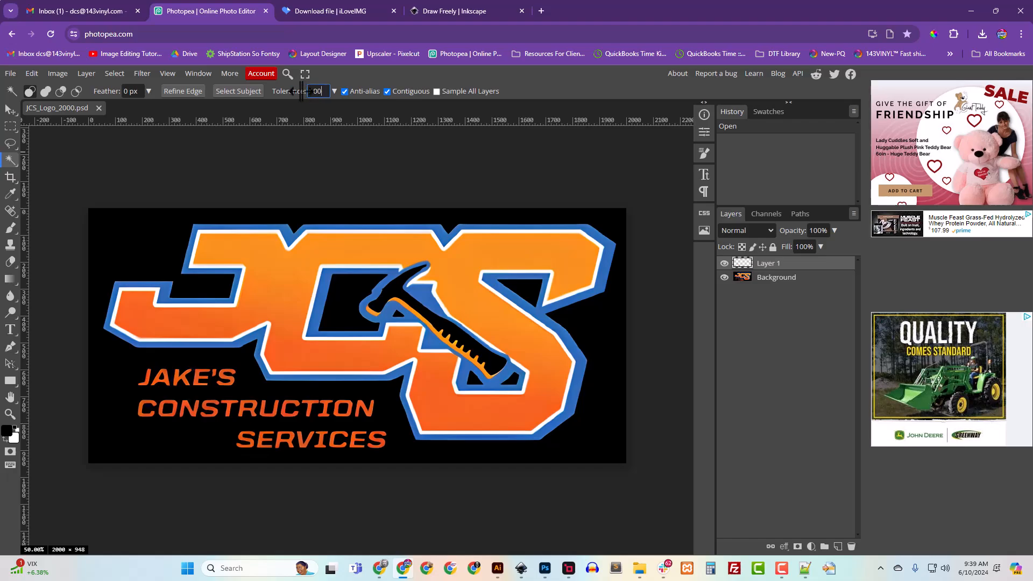
pyautogui.press('Return')
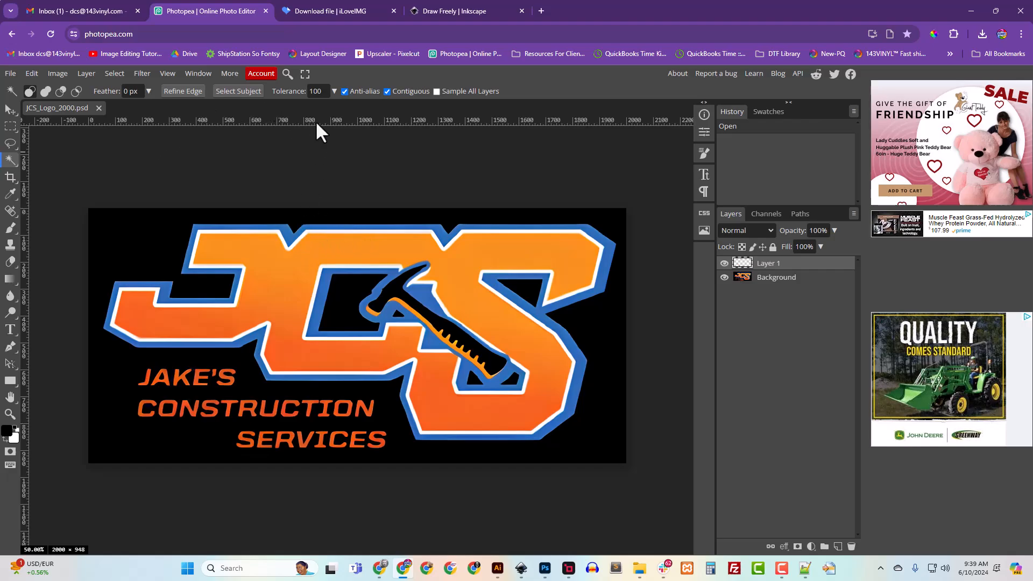
# Select the outer white outline of the JCS letters with Magic Wand tolerance 80, sampling all layers.
pyautogui.doubleClick(316, 90)
pyautogui.write('80')
pyautogui.click(385, 216)
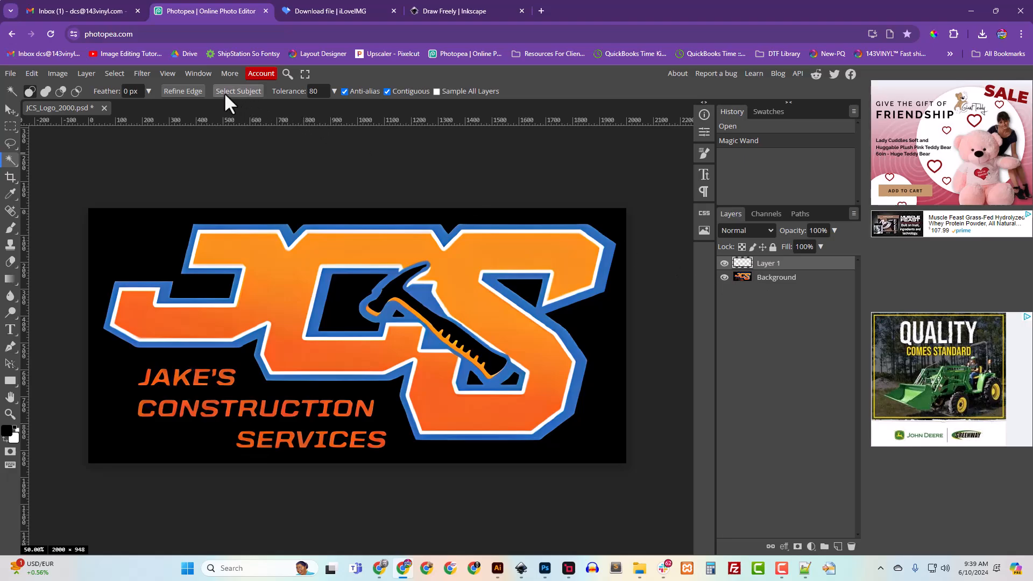
pyautogui.click(436, 91)
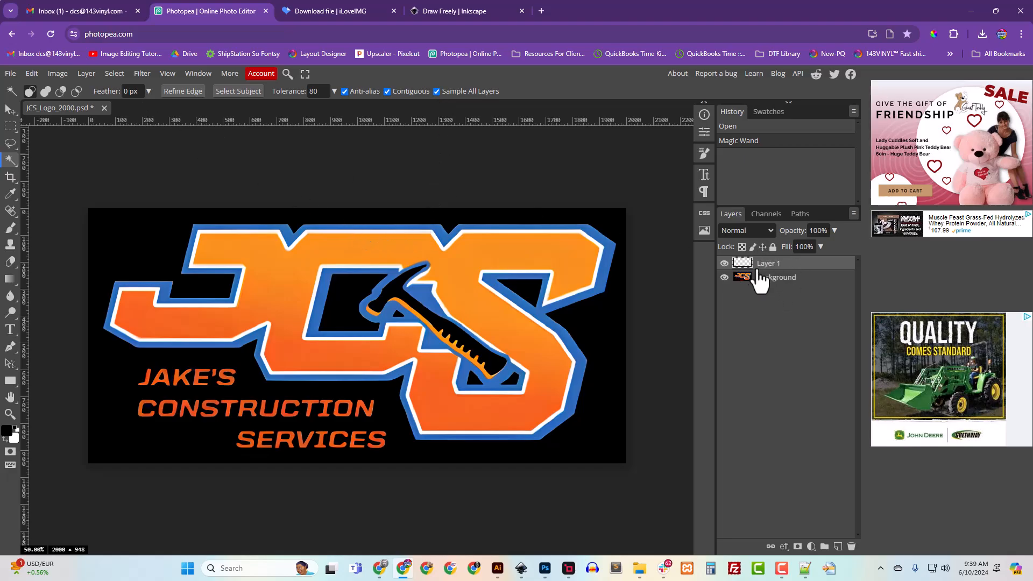
pyautogui.click(469, 232)
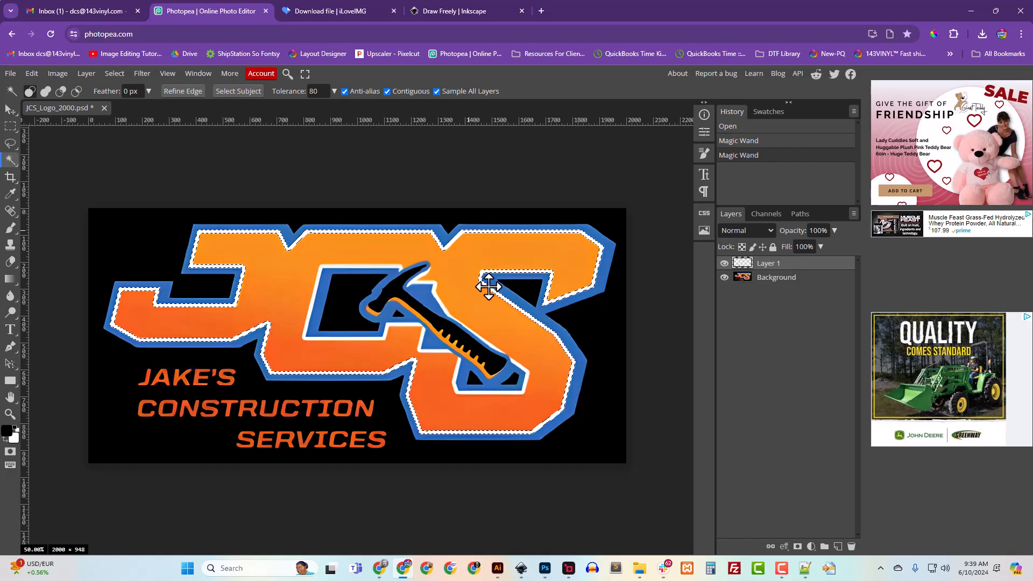
# Add the white outlines inside the C, along the hammer and around the lower opening of the S to the selection.
pyautogui.hotkey('ctrl', '+')
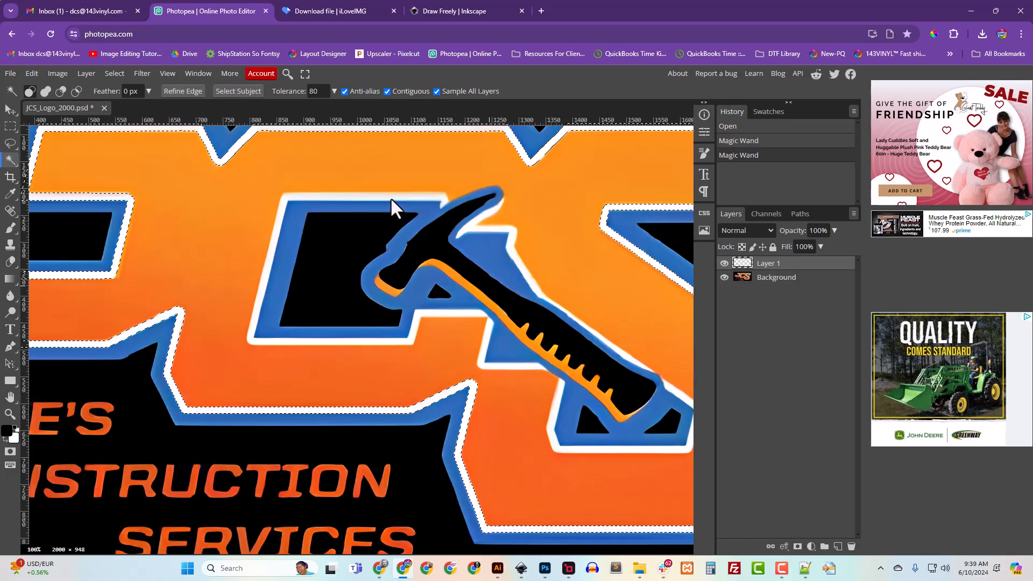
pyautogui.press('shift')
pyautogui.keyDown('shift'); pyautogui.click(392, 195); pyautogui.keyUp('shift')
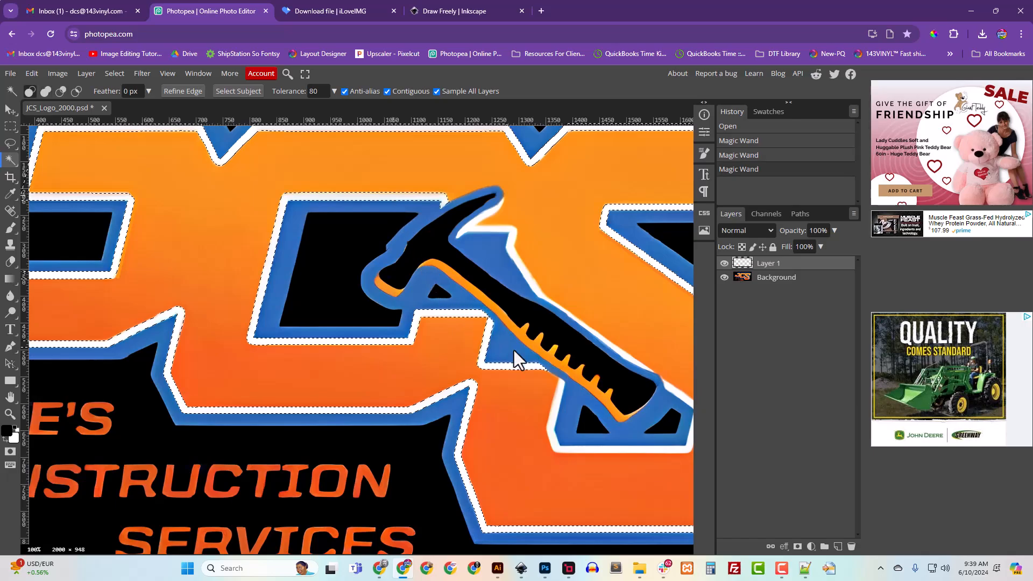
pyautogui.press('shift')
pyautogui.keyDown('shift'); pyautogui.click(470, 225); pyautogui.keyUp('shift')
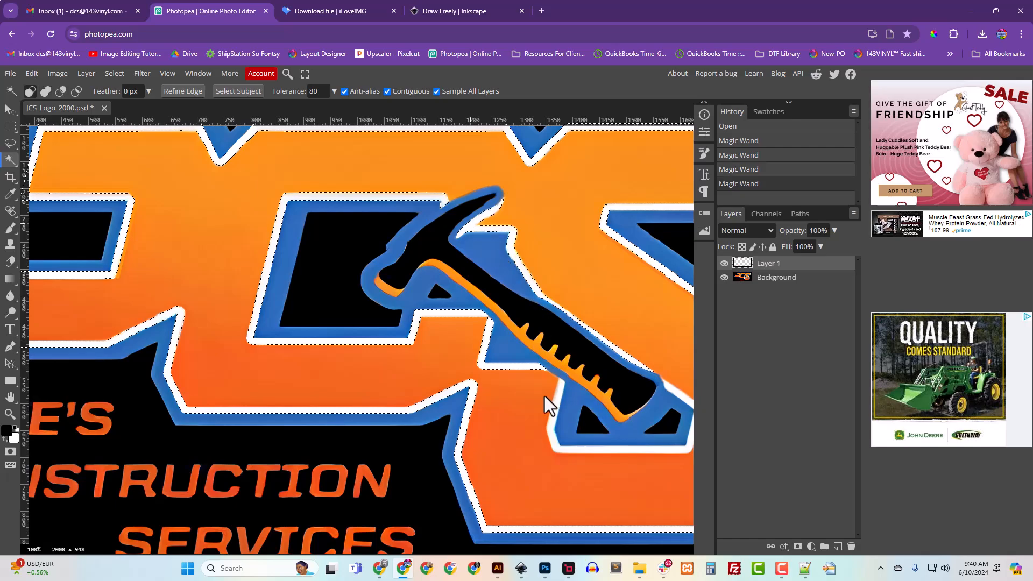
pyautogui.moveTo(524, 422); pyautogui.dragTo(392, 364)
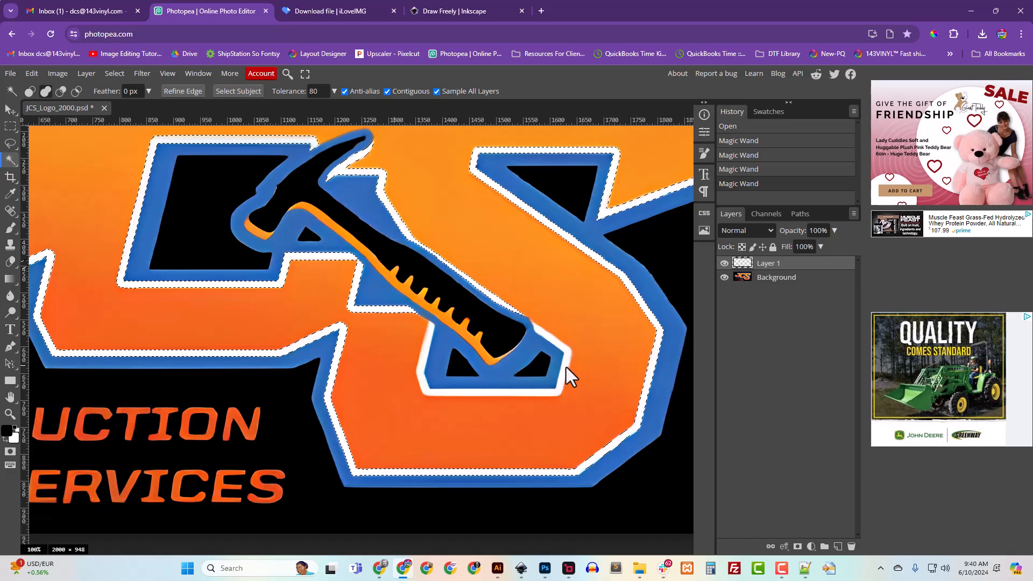
pyautogui.keyDown('shift'); pyautogui.click(566, 367); pyautogui.keyUp('shift')
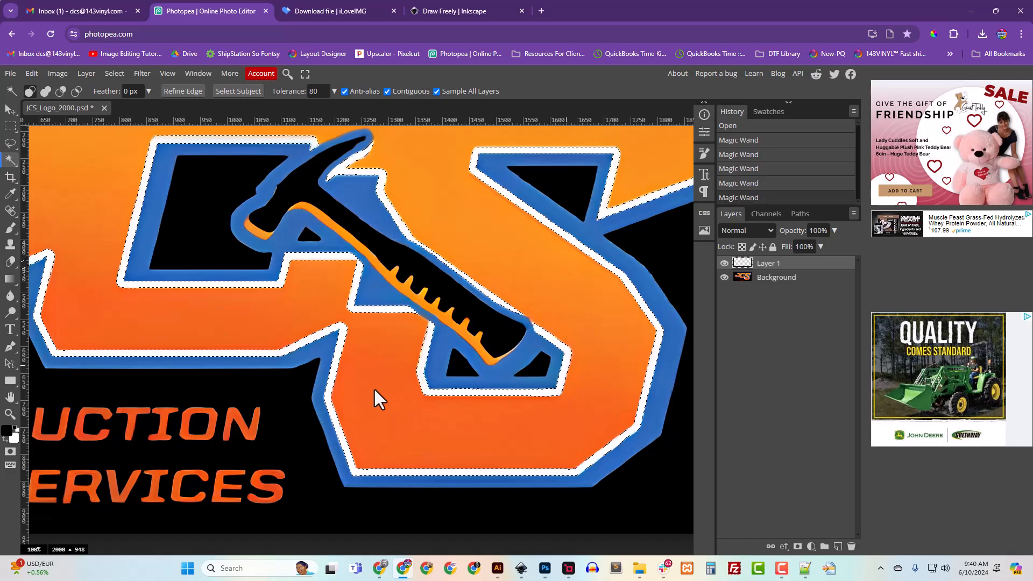
pyautogui.moveTo(345, 370); pyautogui.dragTo(574, 438)
pyautogui.moveTo(315, 327); pyautogui.dragTo(254, 262)
pyautogui.moveTo(471, 326); pyautogui.dragTo(398, 327)
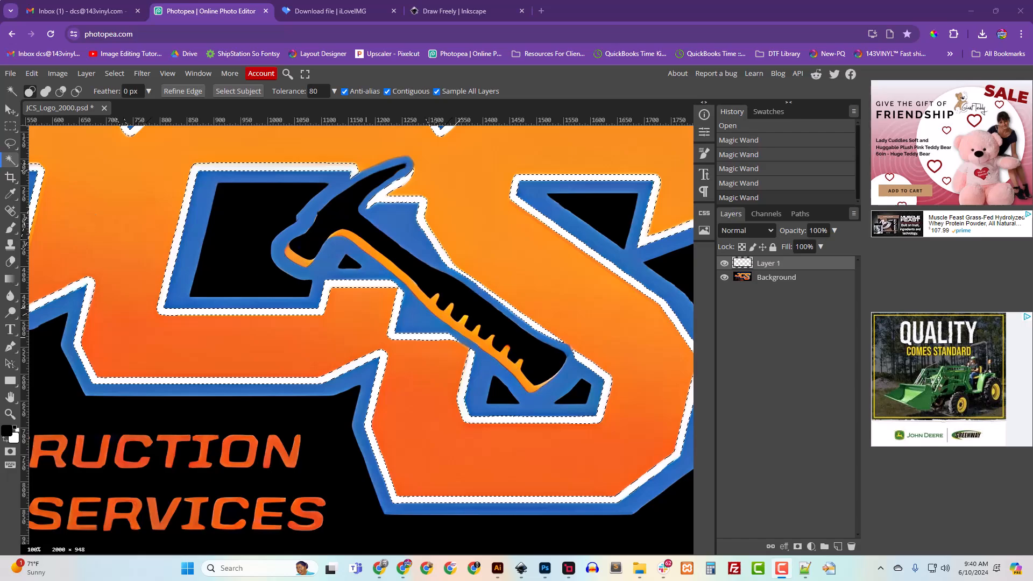
# Merge Layer 1 into the Background layer and paste a copy of the selected white outline as a new layer.
pyautogui.click(772, 265)
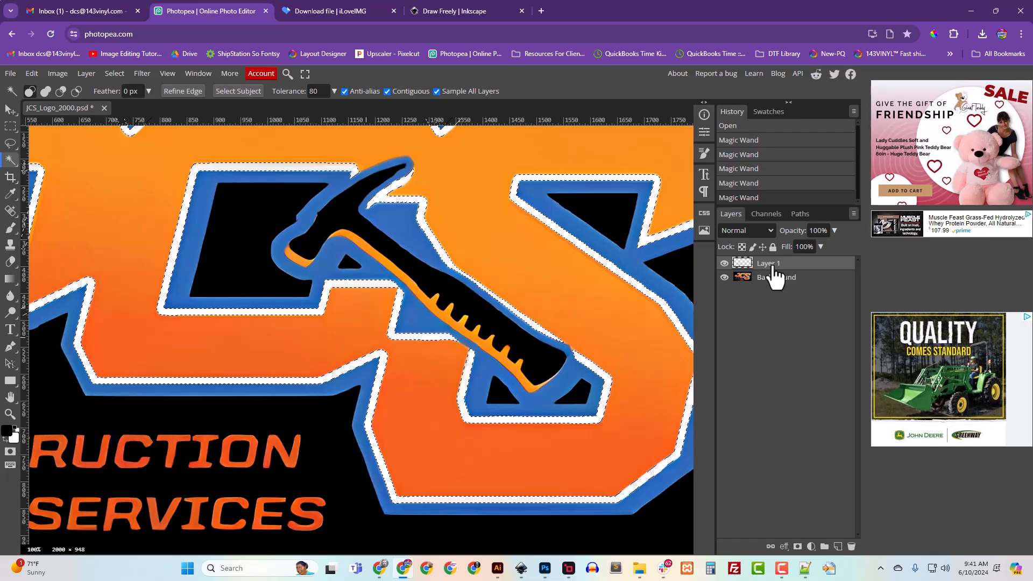
pyautogui.hotkey('ctrl', 'e')
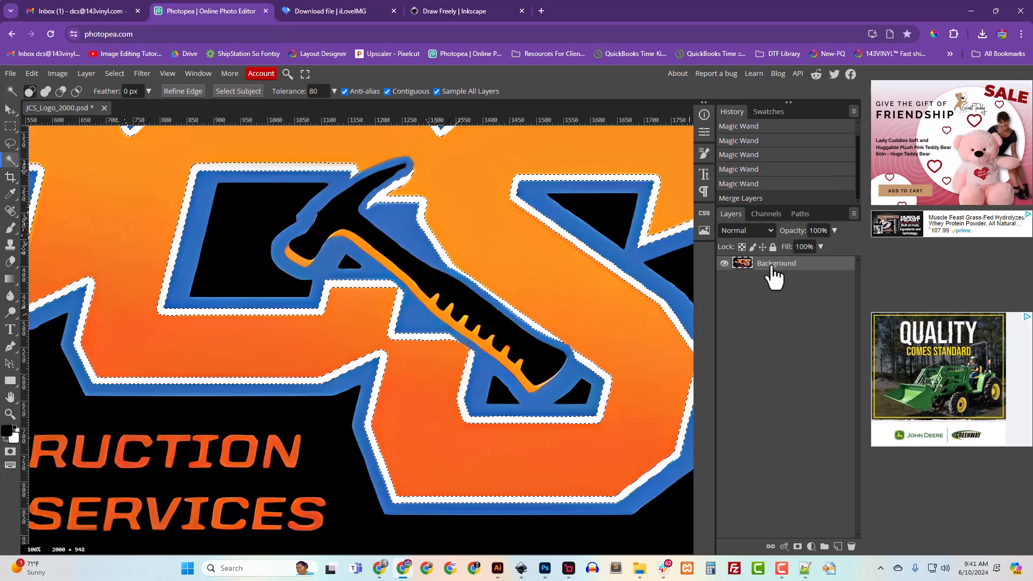
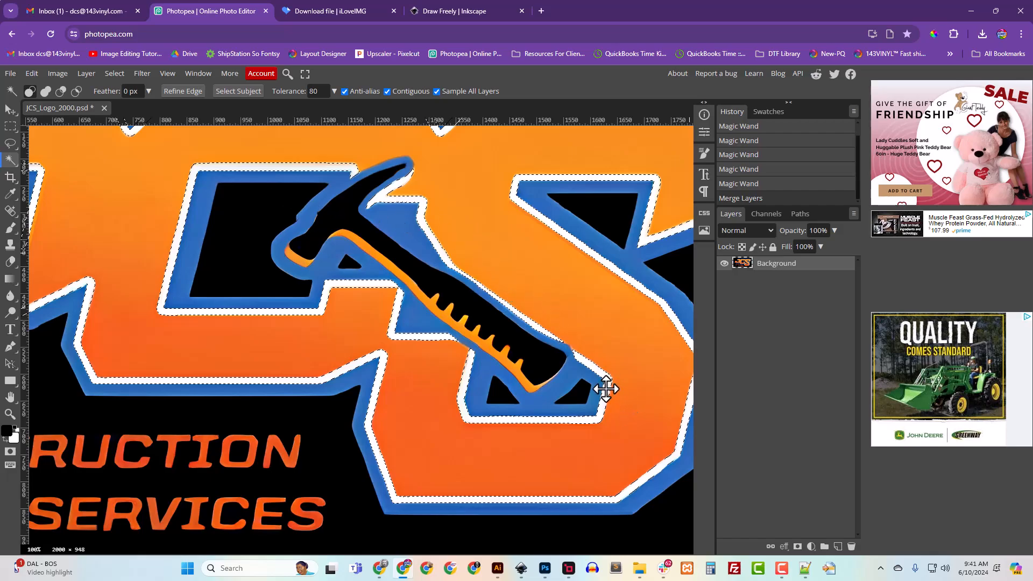
pyautogui.hotkey('ctrl', 'v')
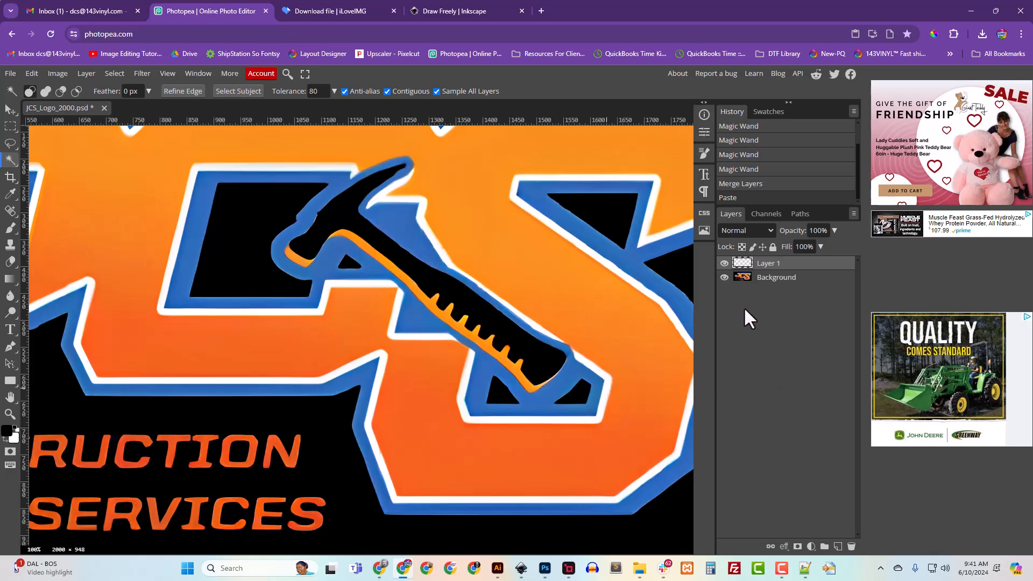
# Hide the Background layer so that only the pasted outline on Layer 1 is displayed.
pyautogui.click(724, 277)
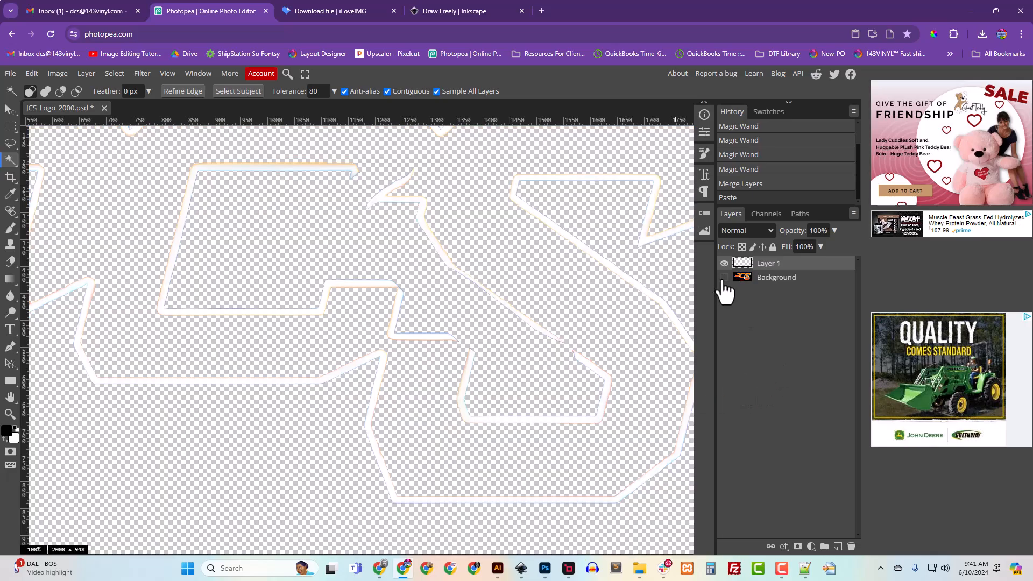
pyautogui.moveTo(330, 344); pyautogui.dragTo(311, 401)
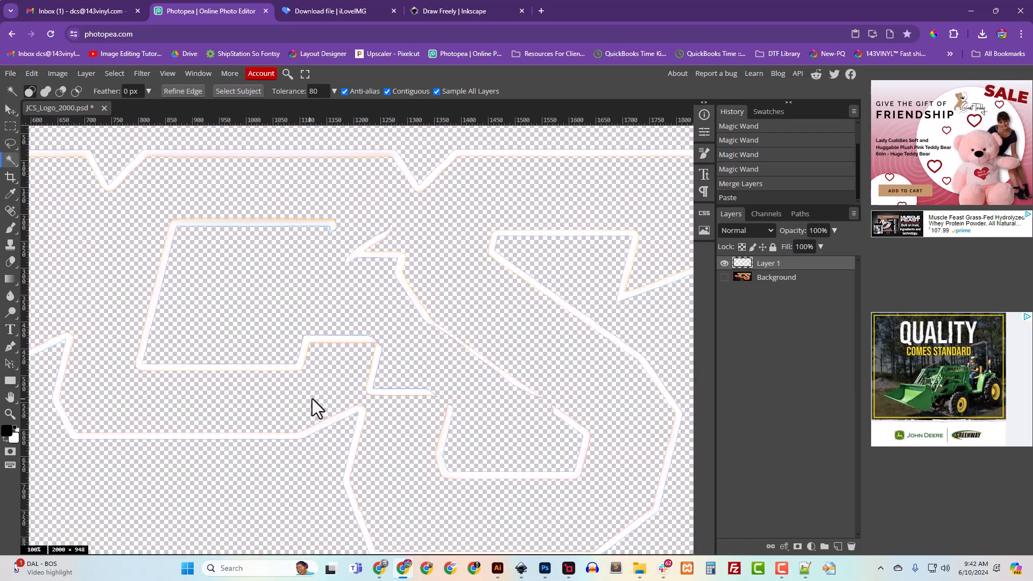
pyautogui.moveTo(554, 386); pyautogui.dragTo(502, 298)
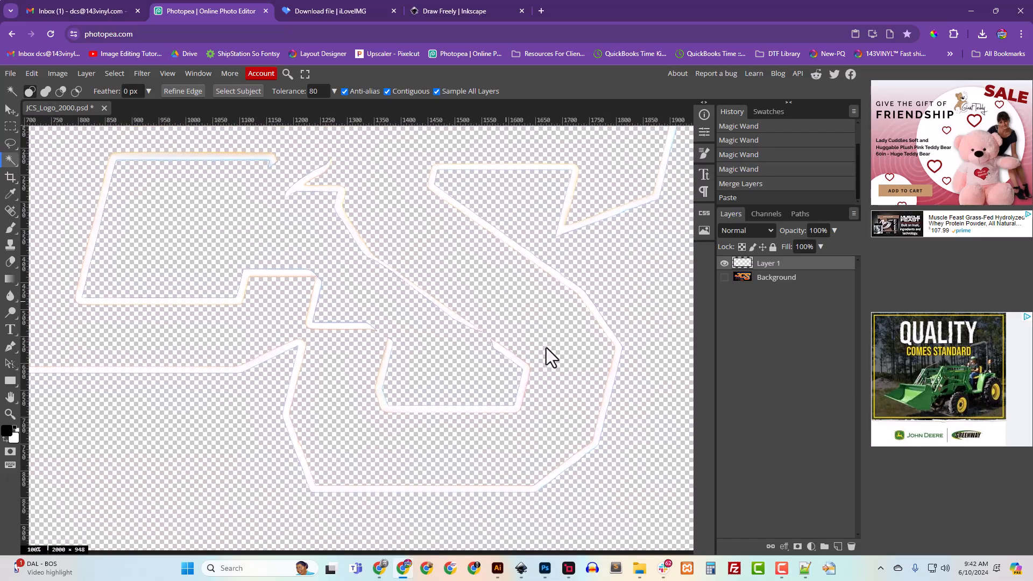
pyautogui.moveTo(547, 347); pyautogui.dragTo(524, 320)
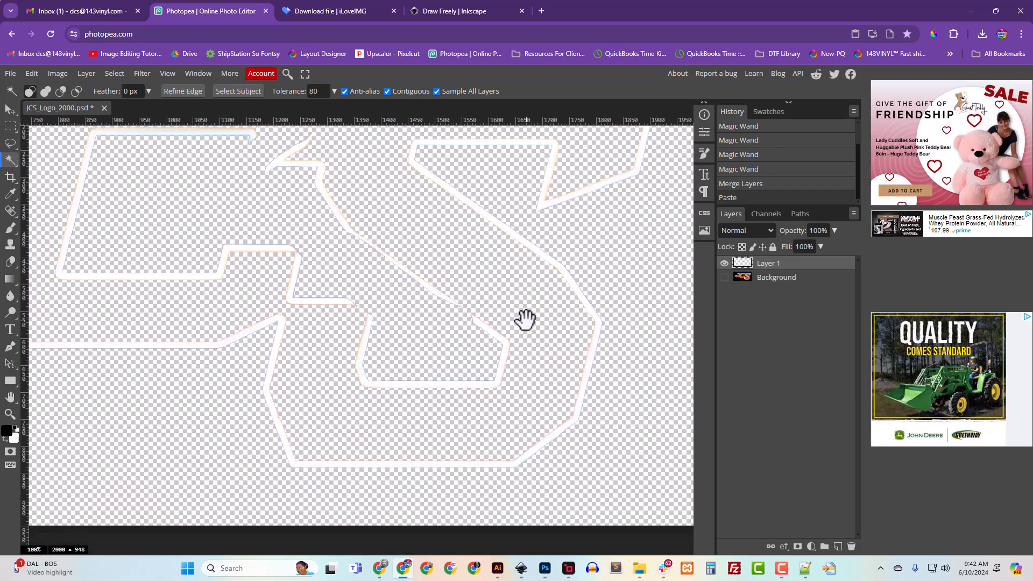
# Apply a black Color Overlay at 100% opacity to Layer 1 through its blending options.
pyautogui.rightClick(770, 266)
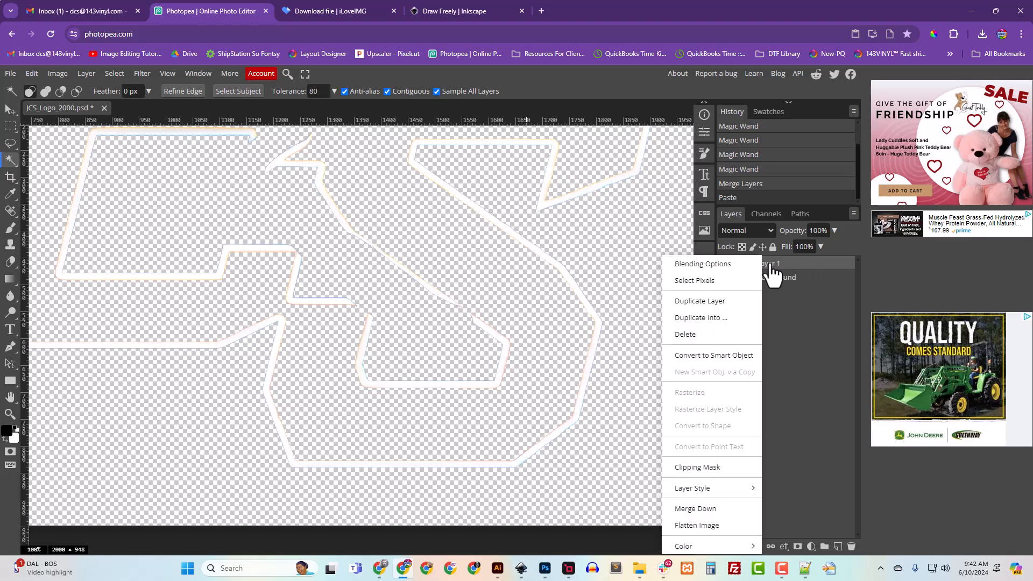
pyautogui.click(701, 263)
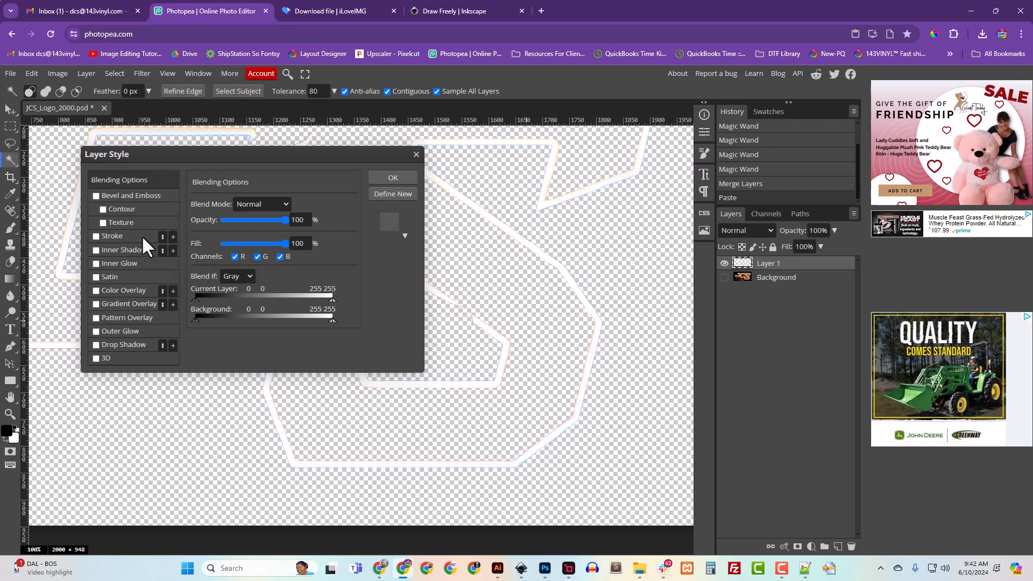
pyautogui.click(114, 290)
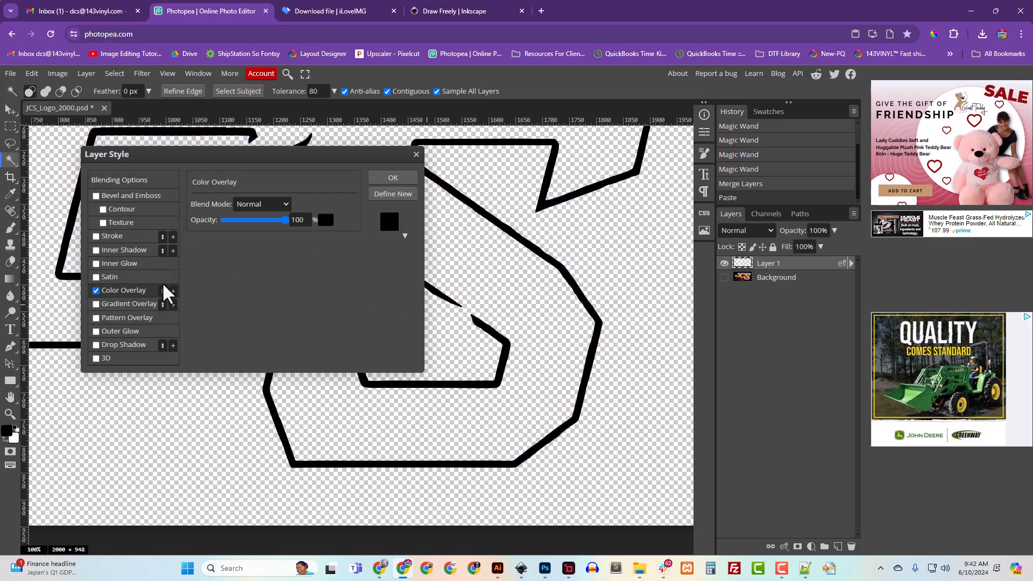
pyautogui.click(393, 183)
# Smooth the bump on the outline's diagonal segment beside the hammer head with a small Eraser brush.
pyautogui.moveTo(381, 289); pyautogui.dragTo(425, 344)
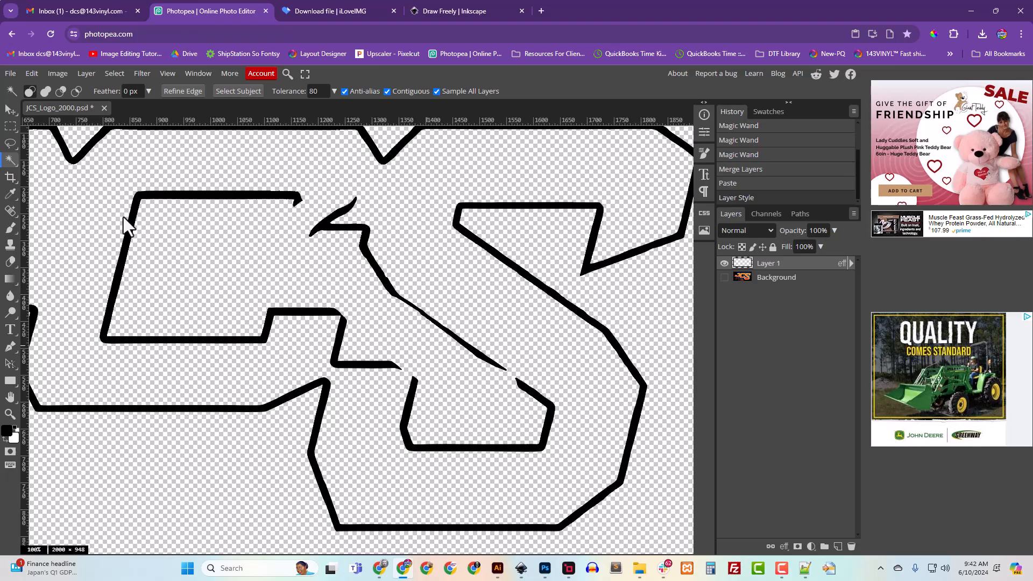
pyautogui.click(9, 260)
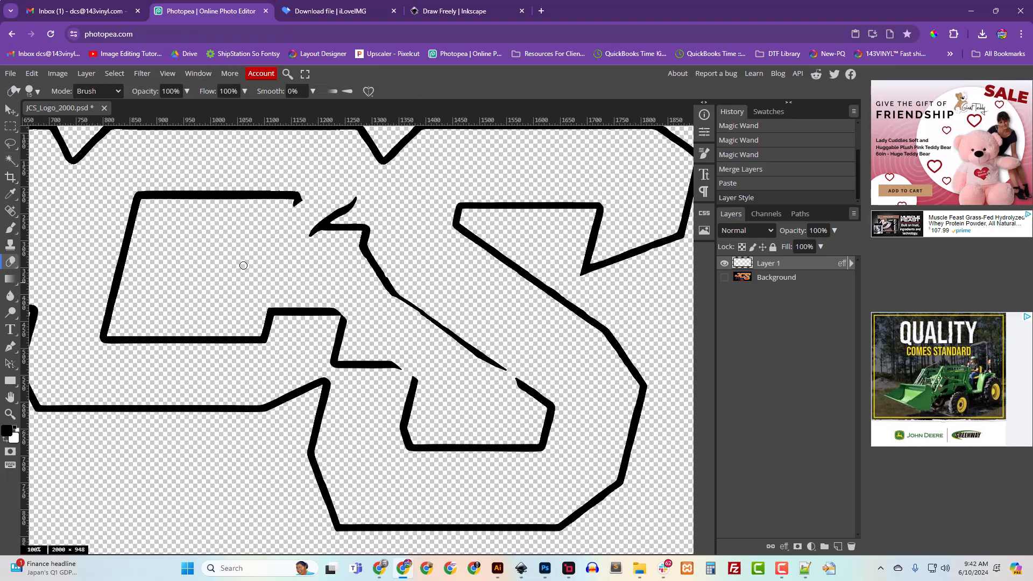
pyautogui.hotkey('ctrl', '+')
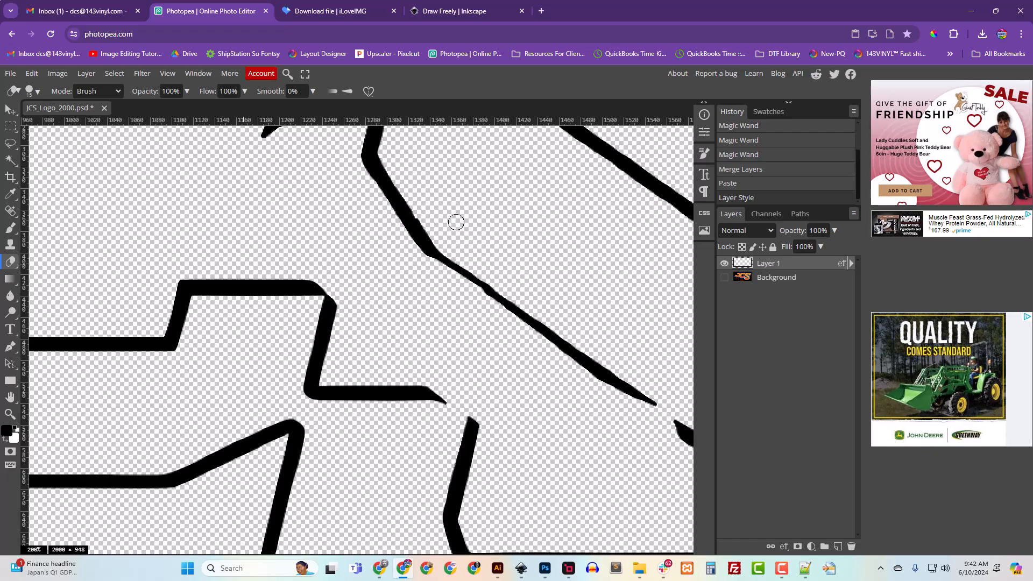
pyautogui.press('[')
pyautogui.press('[')
pyautogui.press('[')
pyautogui.click(430, 230)
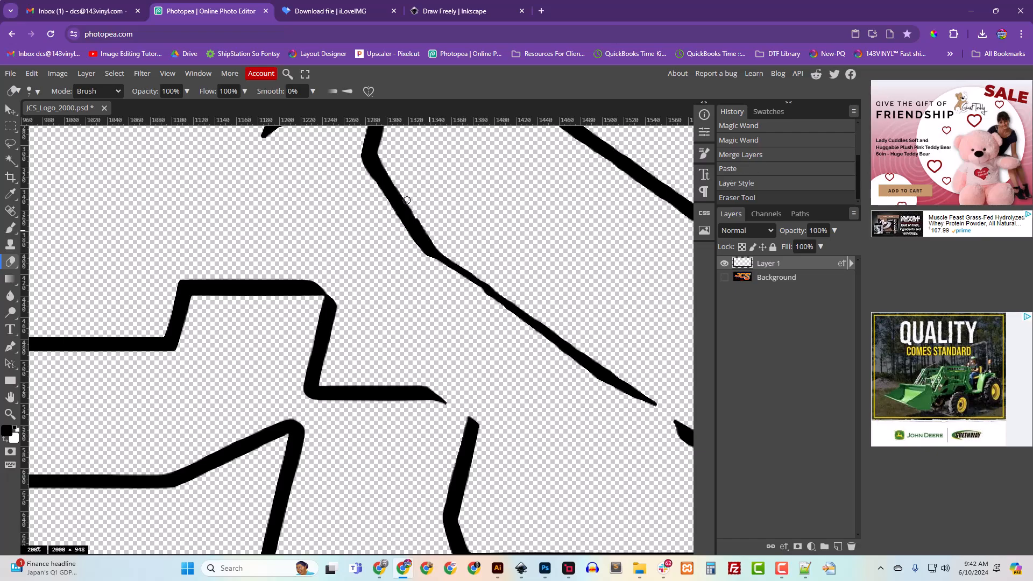
pyautogui.moveTo(408, 198); pyautogui.dragTo(422, 229)
# Erase the rough upper edge of the C's inner outline in a straight line.
pyautogui.moveTo(313, 221); pyautogui.dragTo(368, 345)
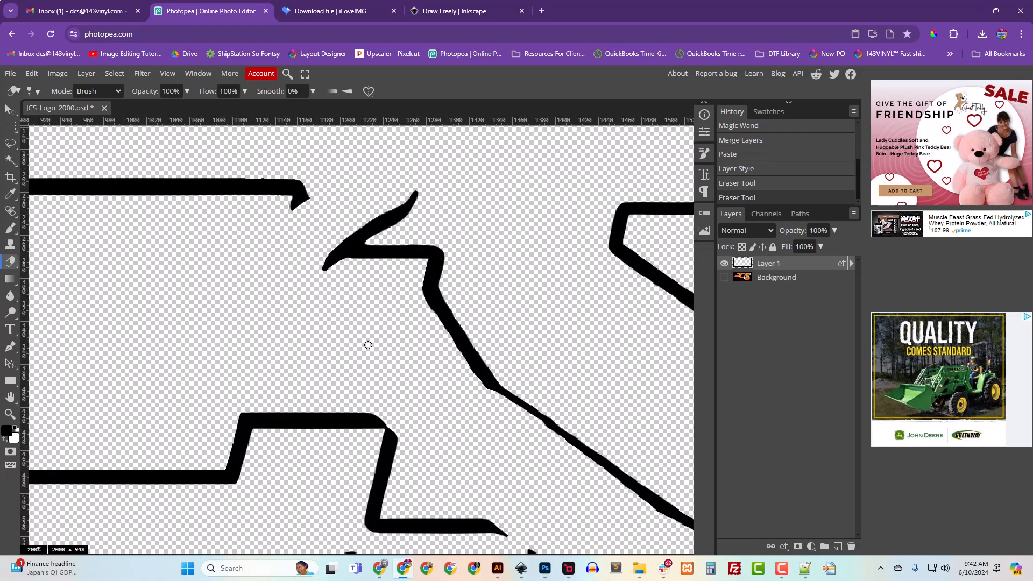
pyautogui.click(277, 176)
pyautogui.moveTo(177, 228); pyautogui.dragTo(369, 249)
pyautogui.keyDown('shift'); pyautogui.click(178, 188); pyautogui.keyUp('shift')
# Smooth the upper edge of the S's long diagonal outline with the Eraser.
pyautogui.moveTo(387, 286); pyautogui.dragTo(236, 207)
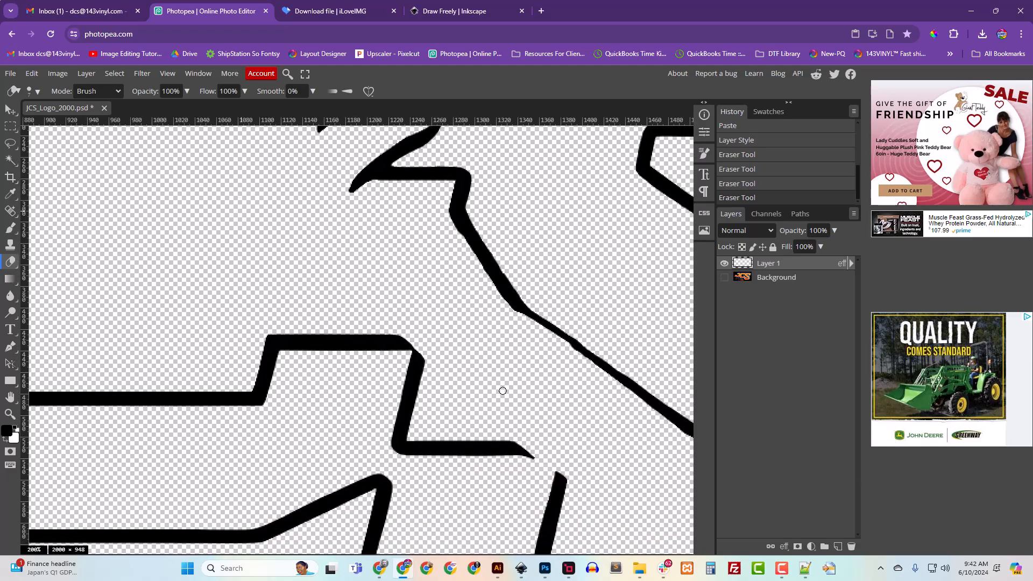
pyautogui.moveTo(502, 390); pyautogui.dragTo(305, 283)
pyautogui.moveTo(487, 374); pyautogui.dragTo(448, 209)
pyautogui.moveTo(577, 424); pyautogui.dragTo(428, 469)
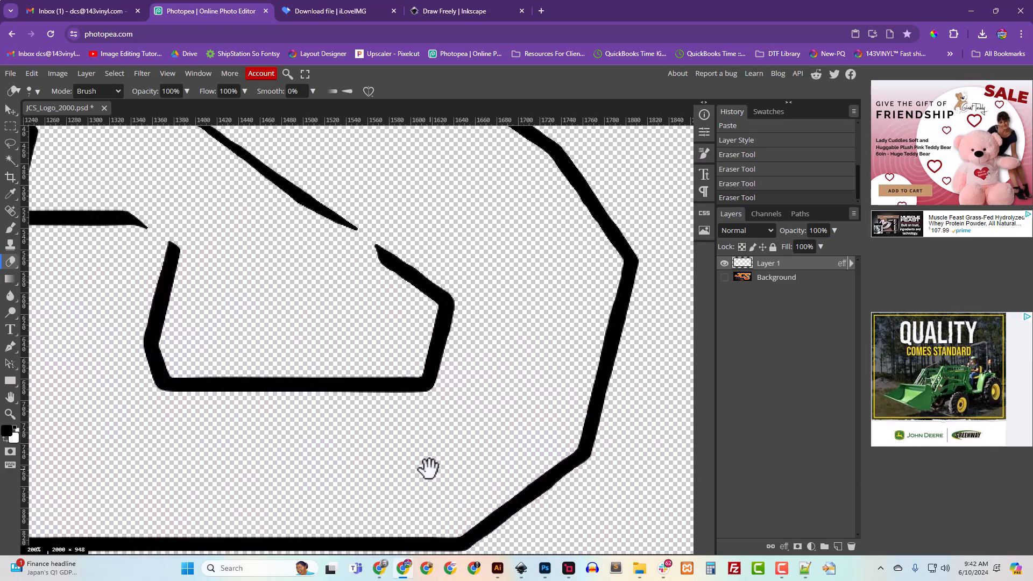
pyautogui.moveTo(509, 332); pyautogui.dragTo(555, 495)
pyautogui.moveTo(495, 354); pyautogui.dragTo(507, 446)
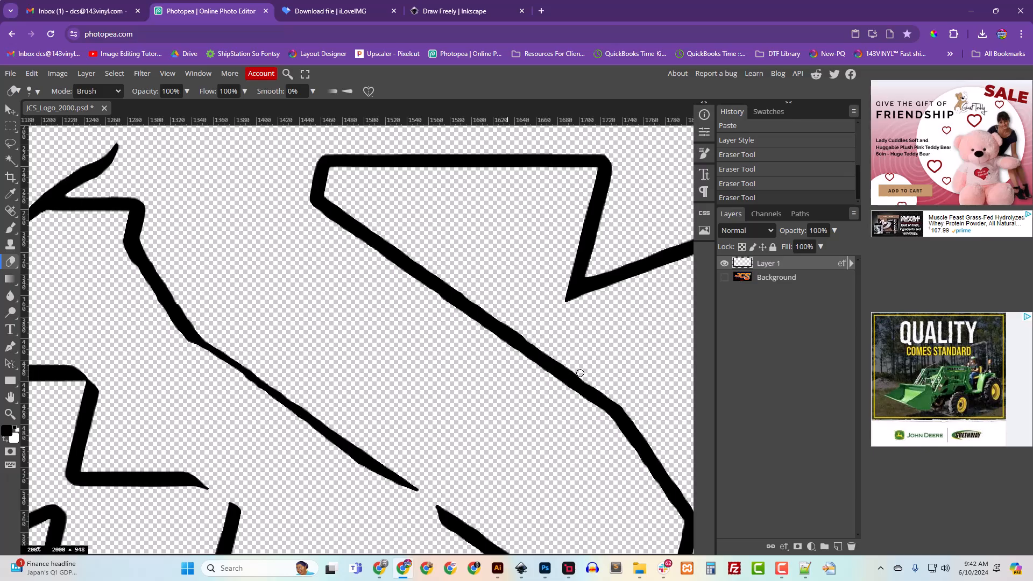
pyautogui.moveTo(580, 372)
pyautogui.mouseDown()
pyautogui.moveTo(438, 273)
pyautogui.moveTo(445, 277)
pyautogui.mouseUp()
# Erase the rough lower edge of the C's top outline in a straight line.
pyautogui.moveTo(585, 355); pyautogui.dragTo(358, 406)
pyautogui.moveTo(498, 402); pyautogui.dragTo(498, 498)
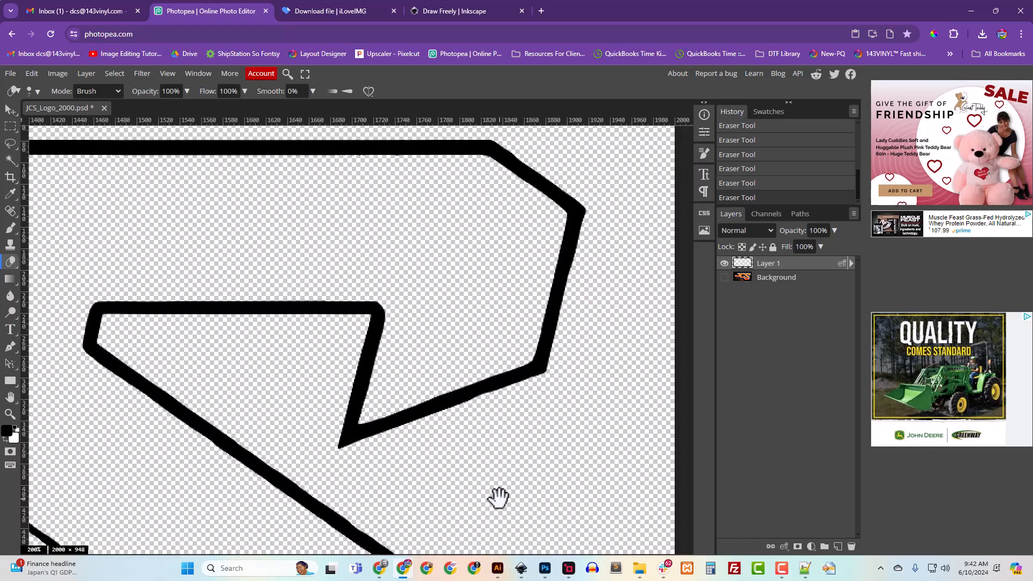
pyautogui.moveTo(269, 305); pyautogui.dragTo(484, 323)
pyautogui.moveTo(245, 291); pyautogui.dragTo(462, 269)
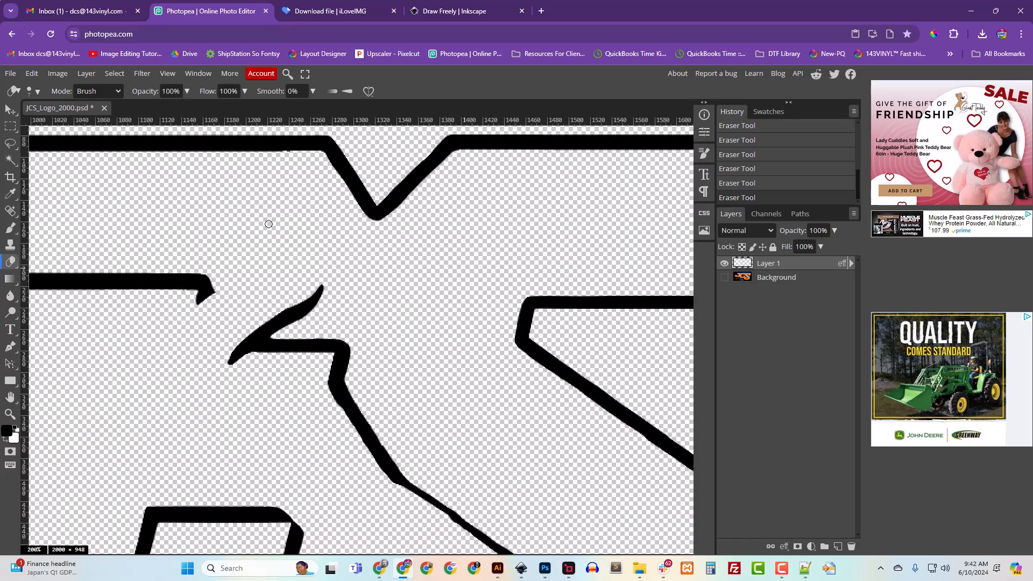
pyautogui.moveTo(288, 186); pyautogui.dragTo(352, 201)
pyautogui.click(358, 171)
pyautogui.moveTo(224, 222); pyautogui.dragTo(416, 230)
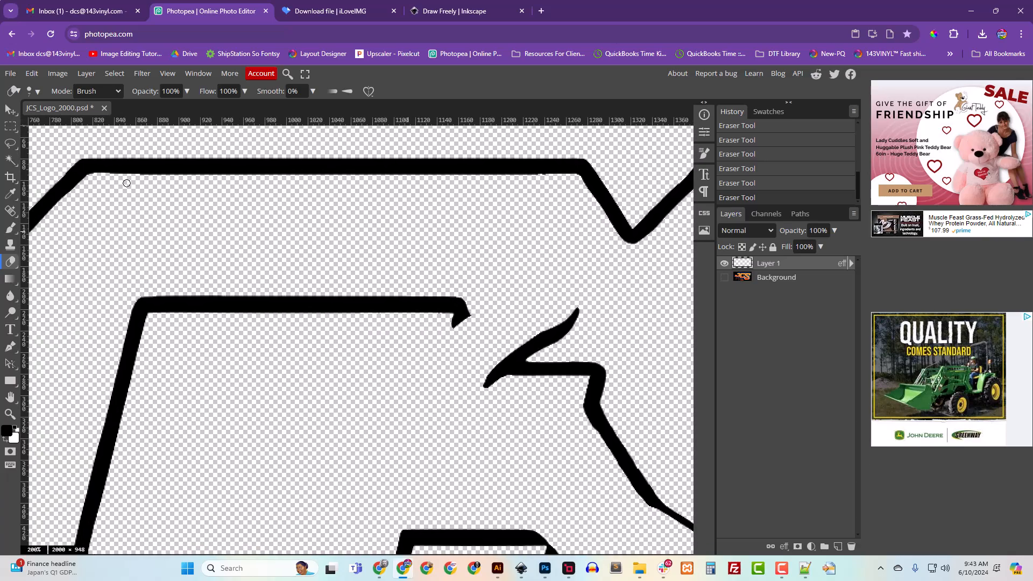
pyautogui.keyDown('shift'); pyautogui.click(108, 177); pyautogui.keyUp('shift')
# Straighten the inner edges of the J's outline along its top bar and the ledge below with straight Eraser strokes.
pyautogui.moveTo(173, 217)
pyautogui.mouseDown()
pyautogui.moveTo(258, 205)
pyautogui.moveTo(361, 171)
pyautogui.mouseUp()
pyautogui.moveTo(180, 295); pyautogui.dragTo(347, 402)
pyautogui.moveTo(306, 360); pyautogui.dragTo(386, 371)
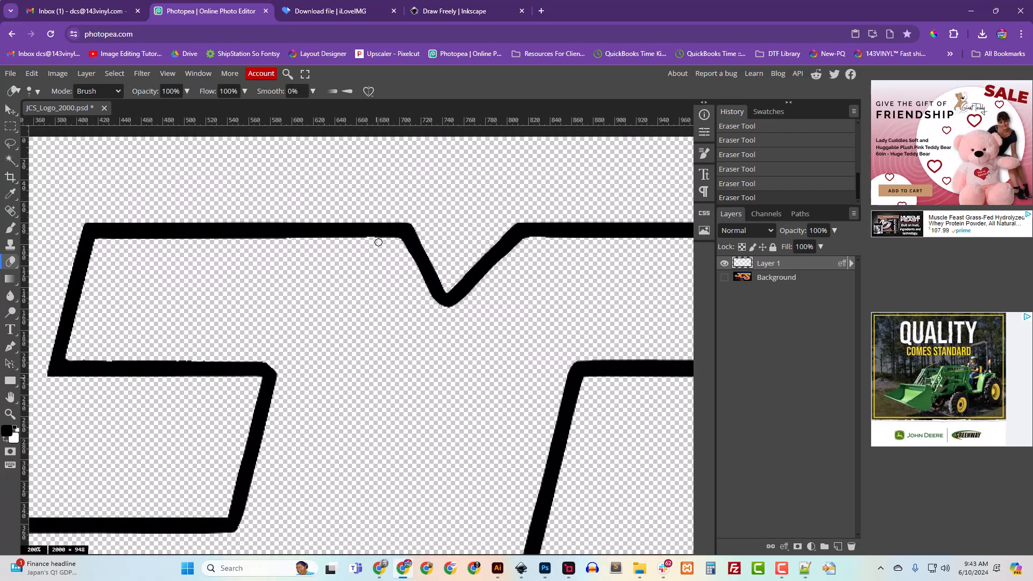
pyautogui.keyDown('shift'); pyautogui.click(109, 243); pyautogui.keyUp('shift')
pyautogui.moveTo(302, 348); pyautogui.dragTo(349, 297)
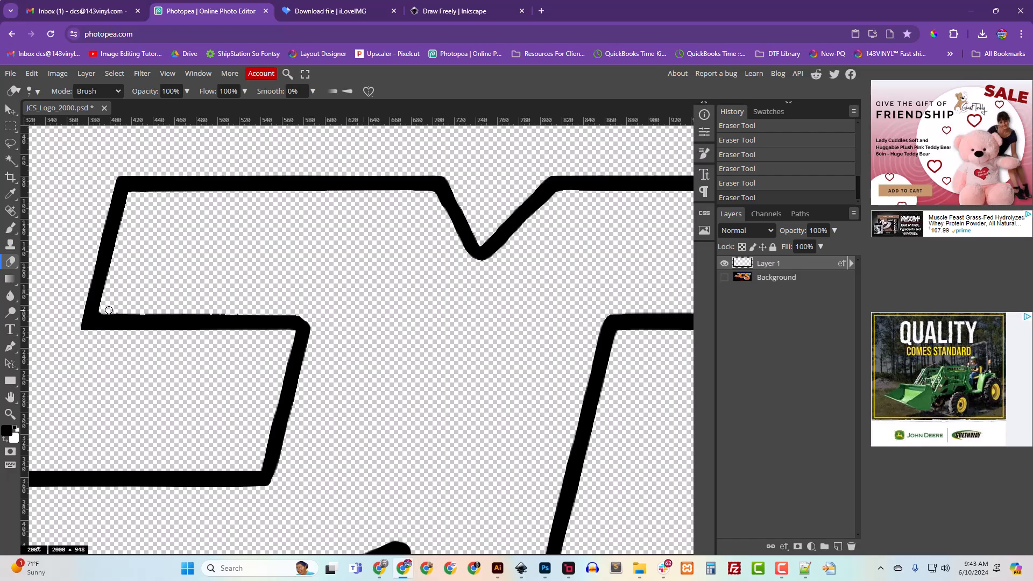
pyautogui.click(110, 309)
pyautogui.keyDown('shift'); pyautogui.click(279, 310); pyautogui.keyUp('shift')
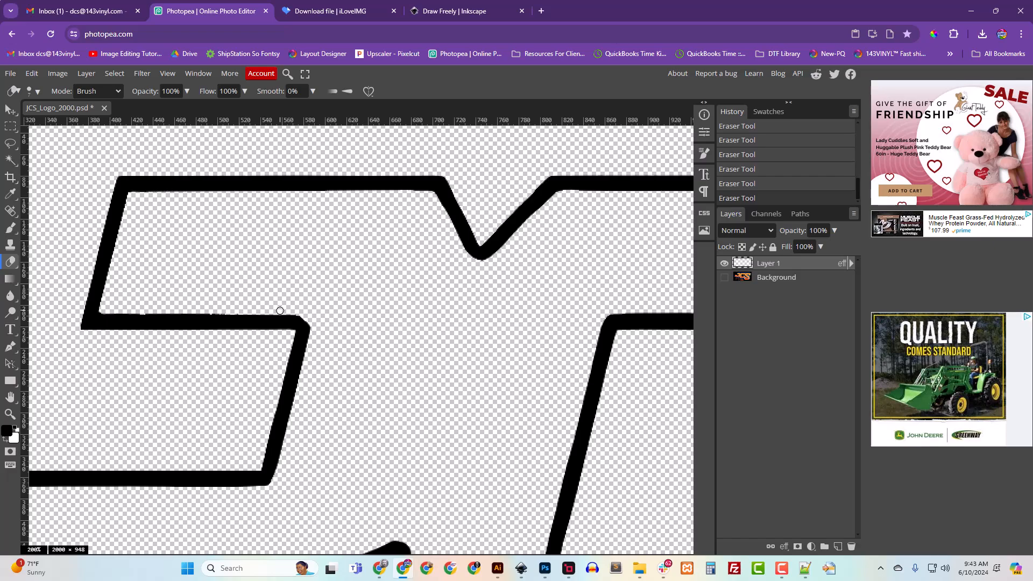
pyautogui.keyDown('shift'); pyautogui.click(108, 311); pyautogui.keyUp('shift')
# Examine the remaining outline along the lower parts of the J, C and S for rough edges.
pyautogui.moveTo(209, 403)
pyautogui.mouseDown()
pyautogui.moveTo(231, 388)
pyautogui.moveTo(293, 270)
pyautogui.mouseUp()
pyautogui.moveTo(249, 433); pyautogui.dragTo(456, 408)
pyautogui.moveTo(341, 406)
pyautogui.mouseDown()
pyautogui.moveTo(341, 343)
pyautogui.moveTo(271, 293)
pyautogui.mouseUp()
pyautogui.moveTo(463, 447); pyautogui.dragTo(258, 430)
pyautogui.moveTo(474, 392); pyautogui.dragTo(305, 323)
pyautogui.moveTo(461, 457); pyautogui.dragTo(183, 462)
pyautogui.moveTo(389, 461); pyautogui.dragTo(214, 293)
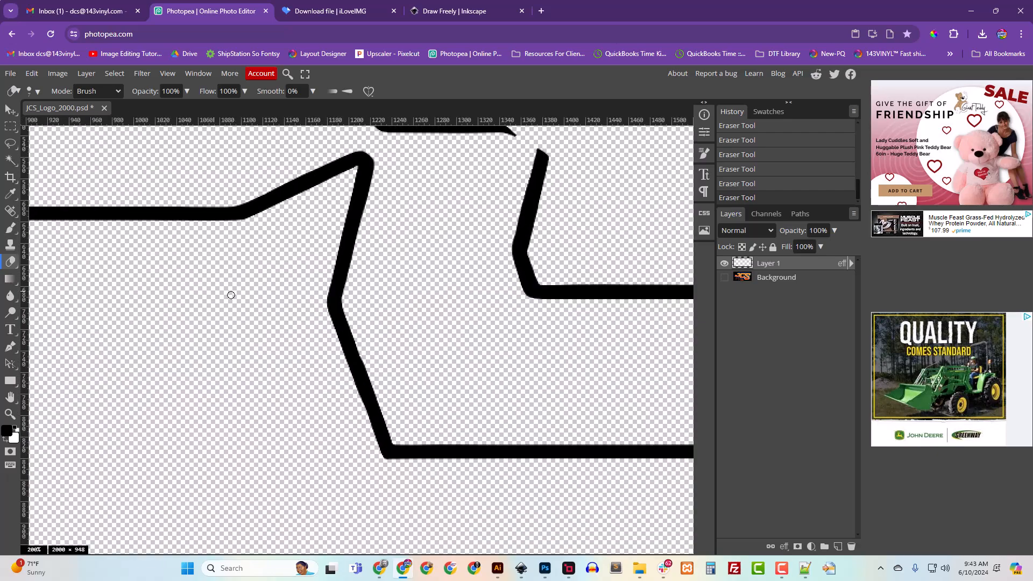
pyautogui.moveTo(573, 363)
pyautogui.mouseDown()
pyautogui.moveTo(366, 355)
pyautogui.moveTo(362, 430)
pyautogui.mouseUp()
pyautogui.moveTo(486, 363); pyautogui.dragTo(486, 461)
# Export the outline as a PNG named JCS_Logo_White at 2000 x 948 px and 100% quality.
pyautogui.click(11, 74)
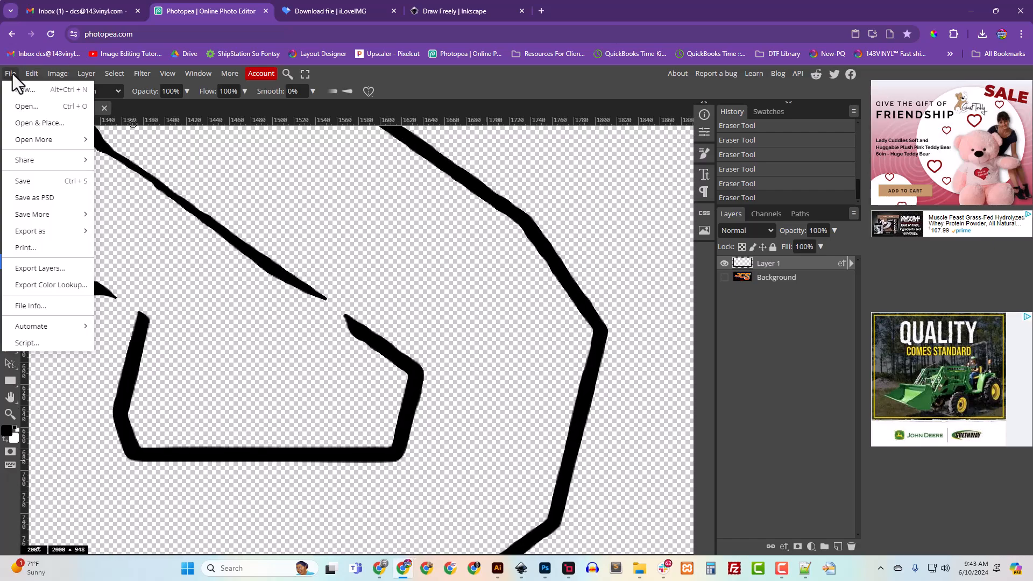
pyautogui.moveTo(56, 232)
pyautogui.click(128, 232)
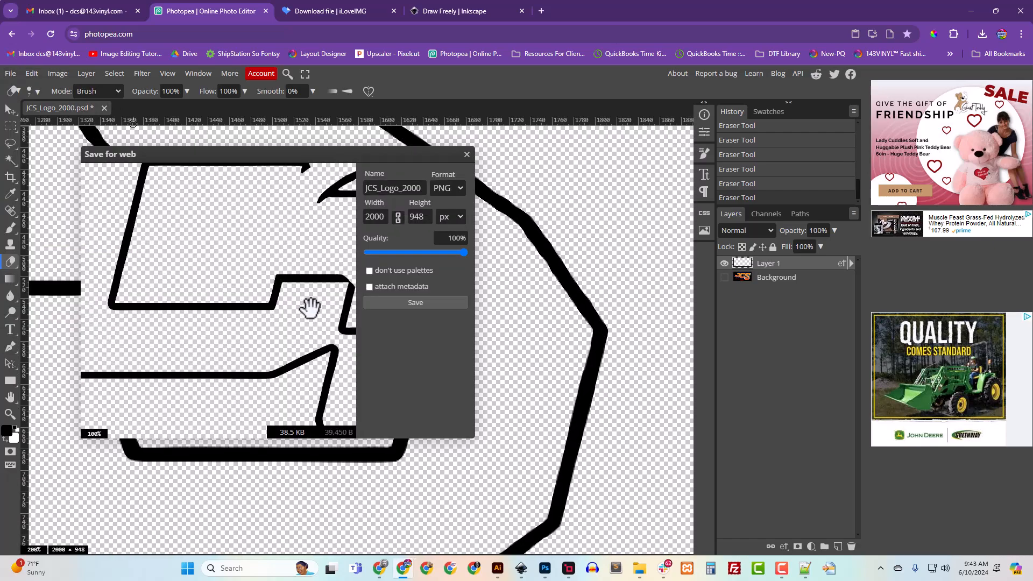
pyautogui.click(402, 188)
pyautogui.moveTo(402, 189); pyautogui.dragTo(422, 192)
pyautogui.write('White')
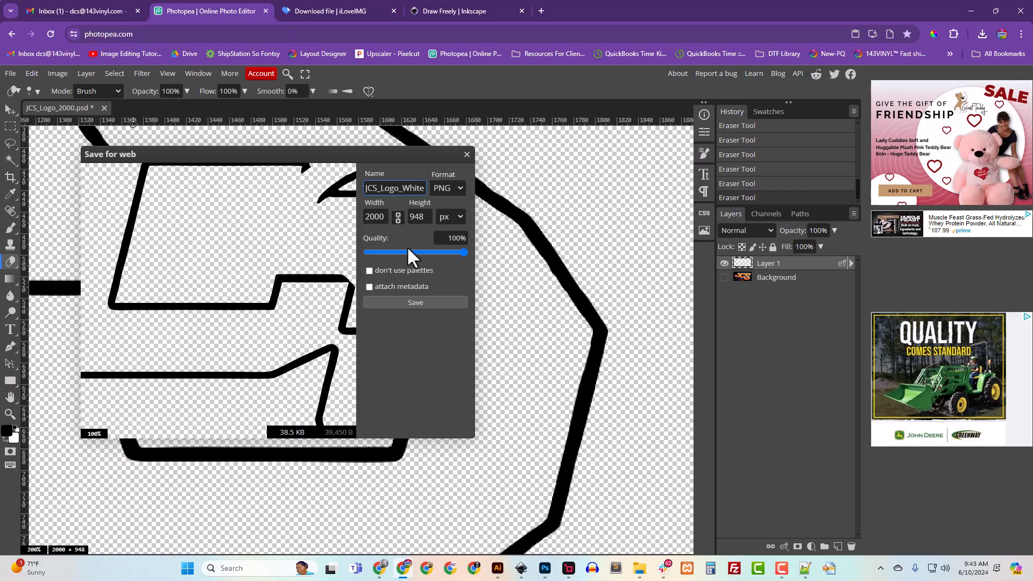
pyautogui.click(428, 303)
# Switch to Inkscape and import JCS_Logo_White.png from the Downloads folder as an embedded image.
pyautogui.click(520, 568)
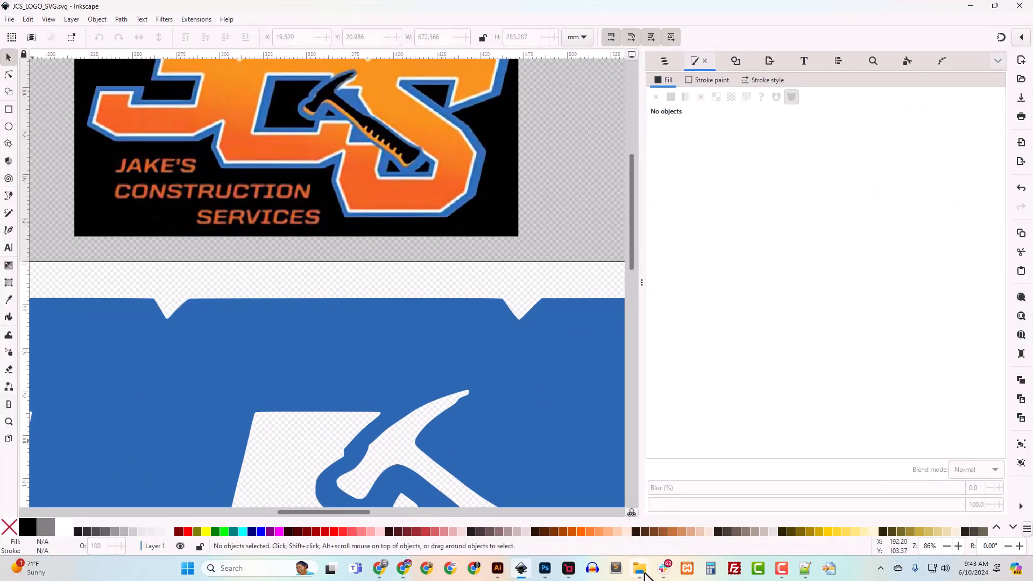
pyautogui.moveTo(640, 571)
pyautogui.click(473, 486)
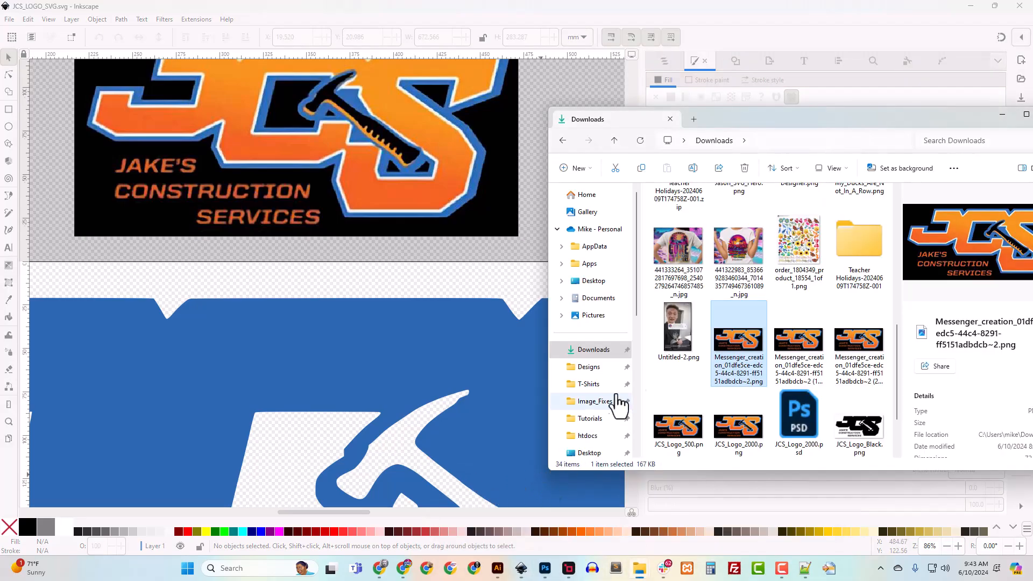
pyautogui.scroll(-1, 839, 438)
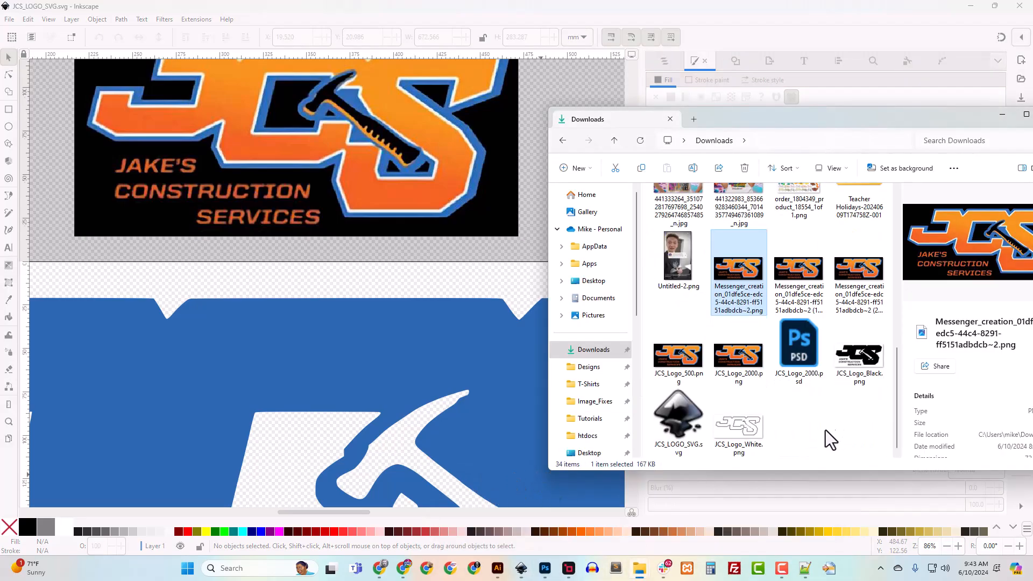
pyautogui.click(751, 442)
pyautogui.moveTo(746, 428); pyautogui.dragTo(350, 438)
pyautogui.click(215, 193)
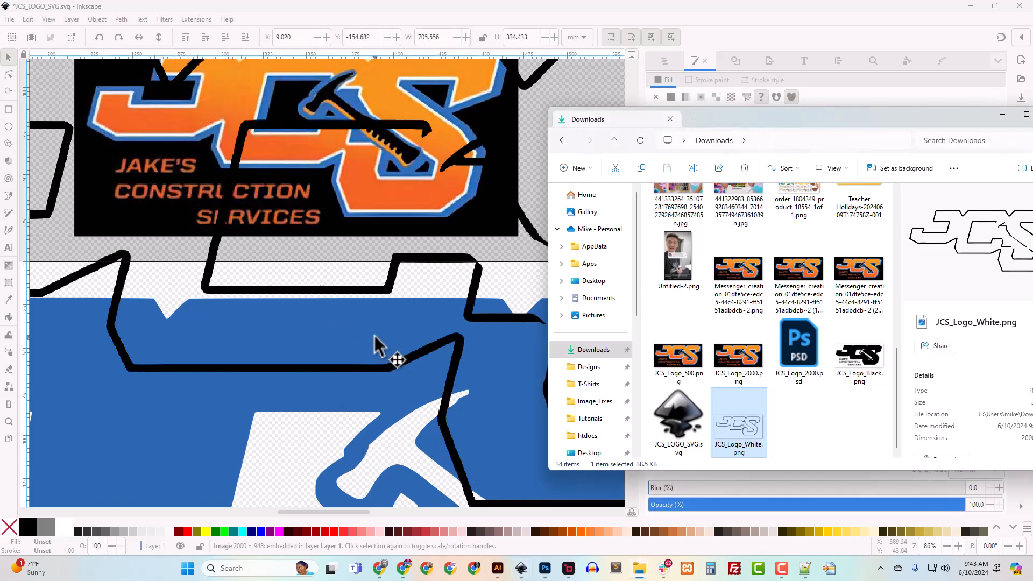
pyautogui.click(370, 330)
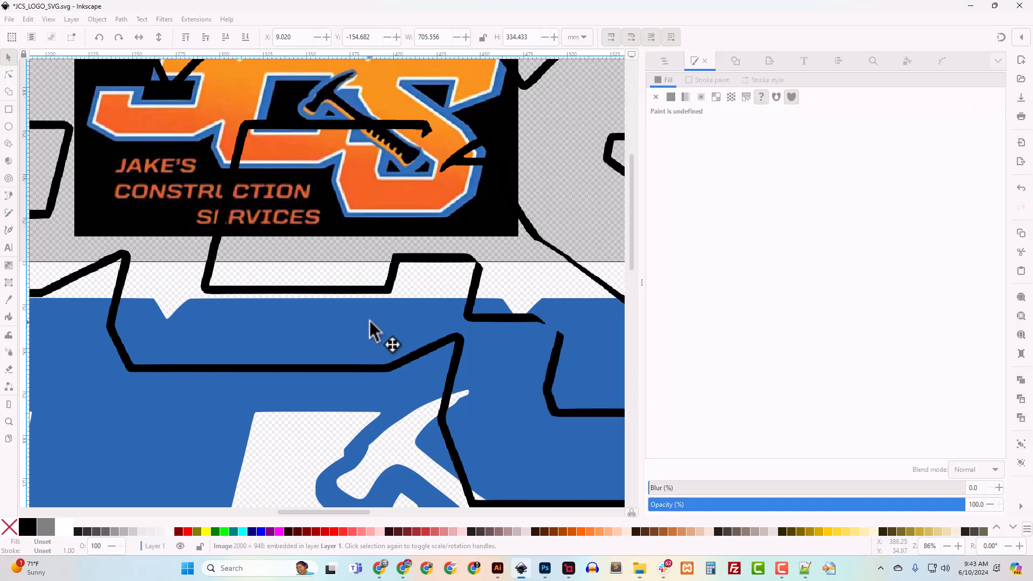
# Center the imported outline image on the page, both horizontally and vertically.
pyautogui.scroll(-2, 370, 319)
pyautogui.scroll(-1, 372, 332)
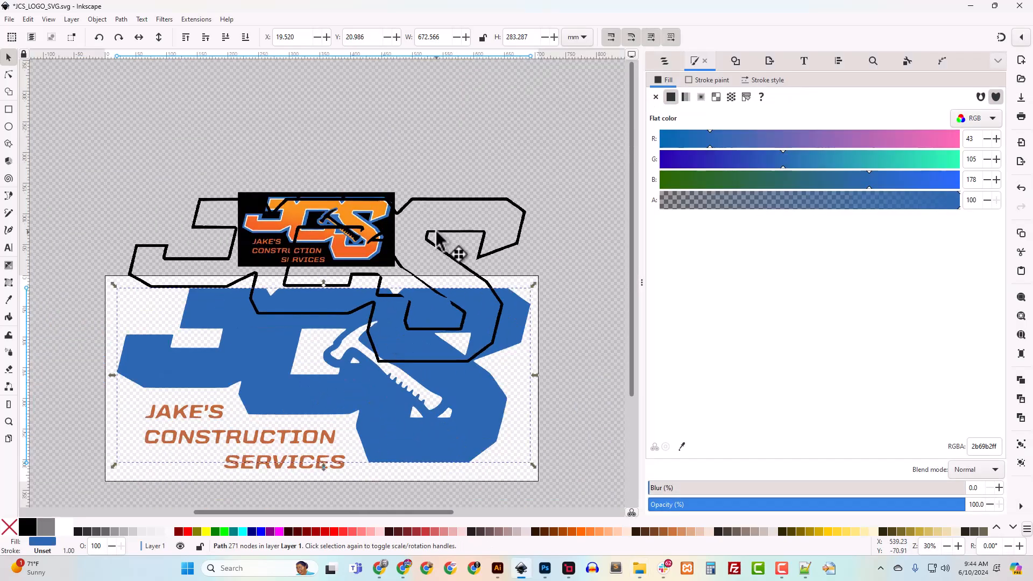
pyautogui.click(458, 251)
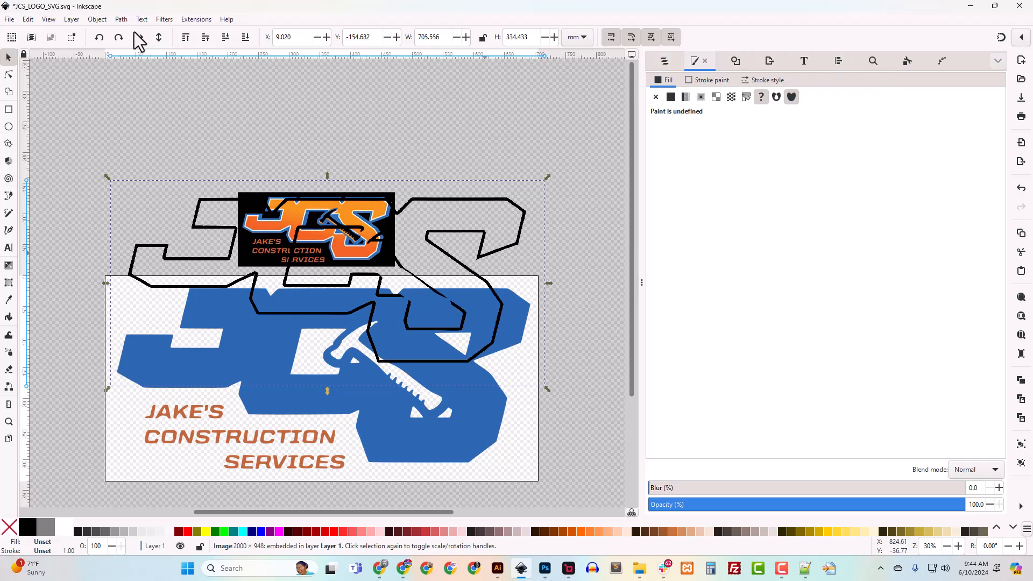
pyautogui.click(92, 20)
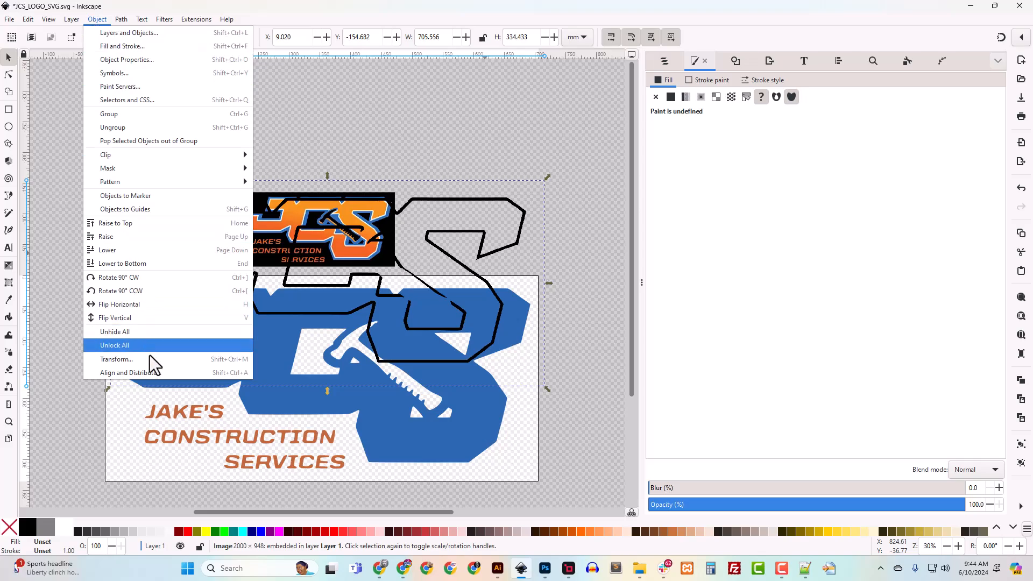
pyautogui.click(837, 121)
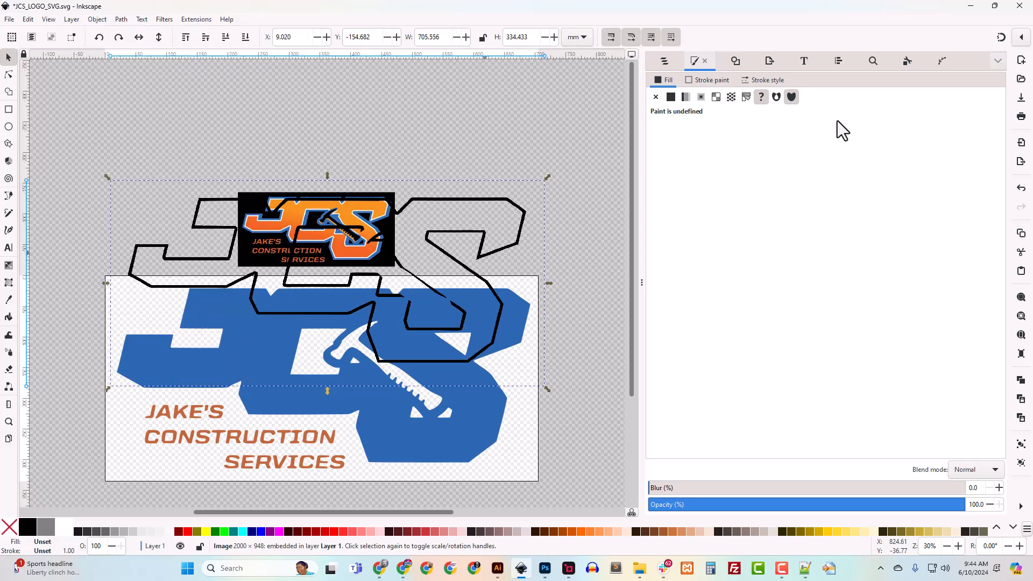
pyautogui.click(841, 62)
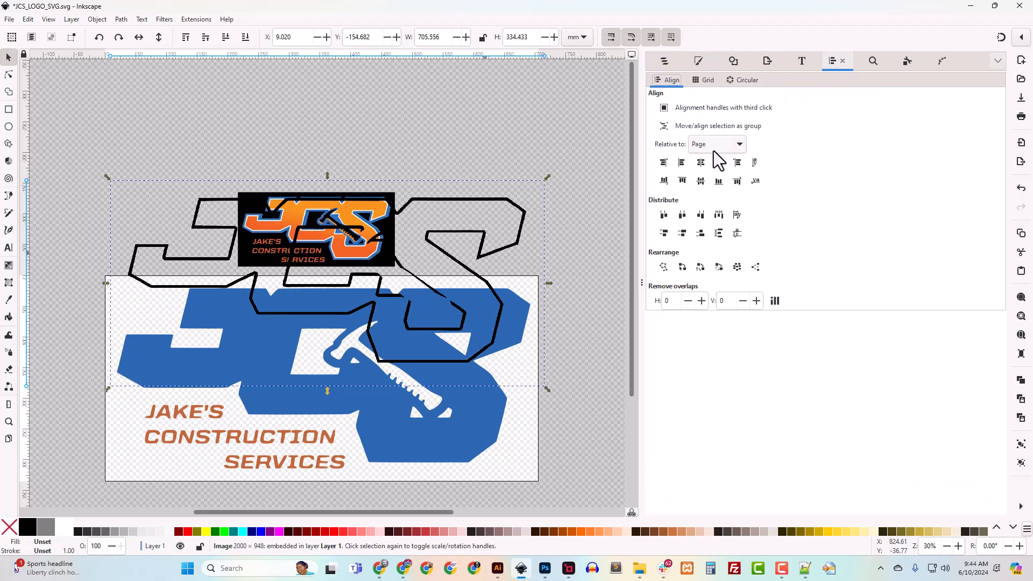
pyautogui.click(701, 164)
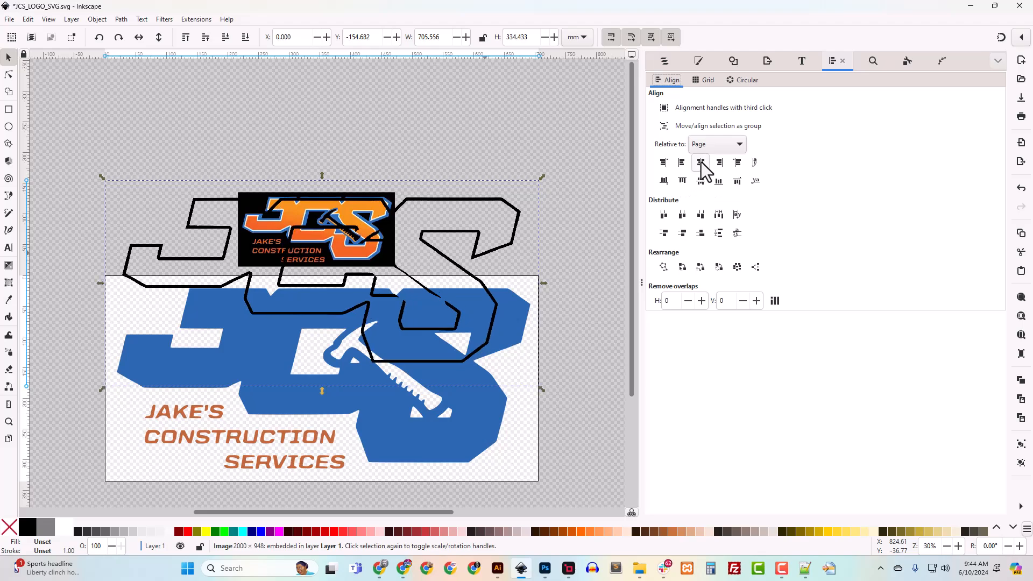
pyautogui.click(701, 182)
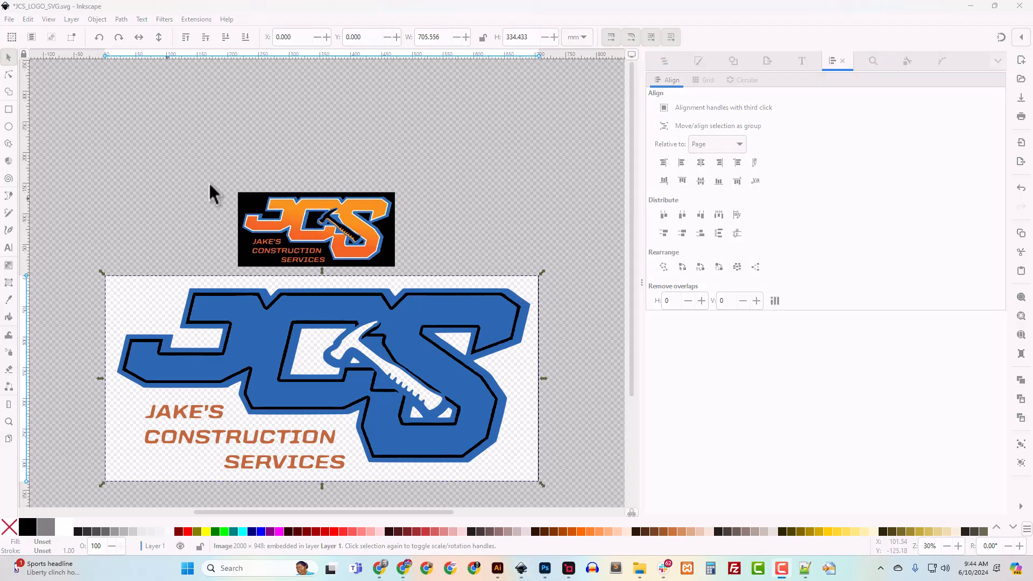
# Trace the outline image with a single-scan brightness cutoff at threshold 0.450, and delete the source image.
pyautogui.click(736, 379)
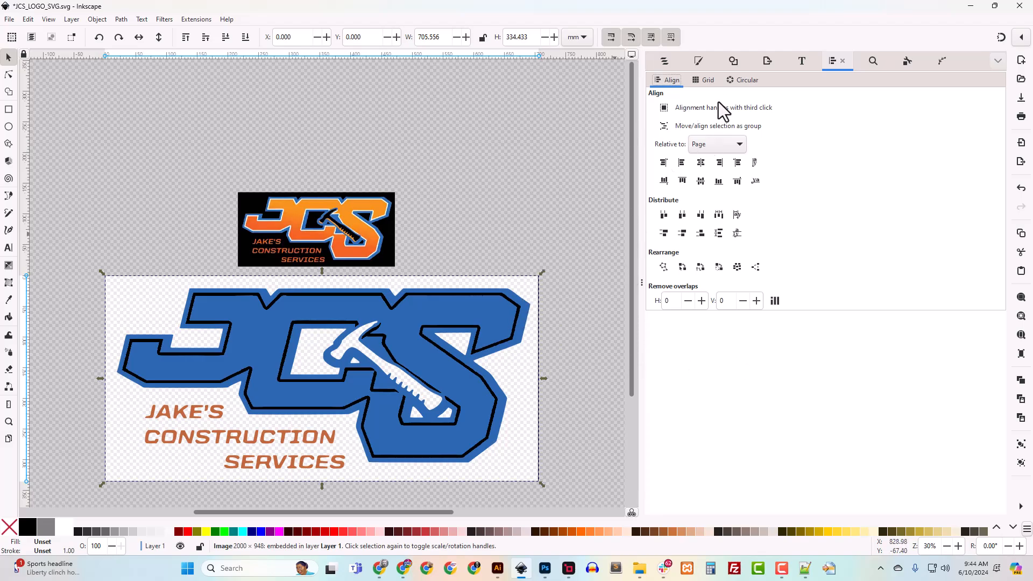
pyautogui.click(734, 64)
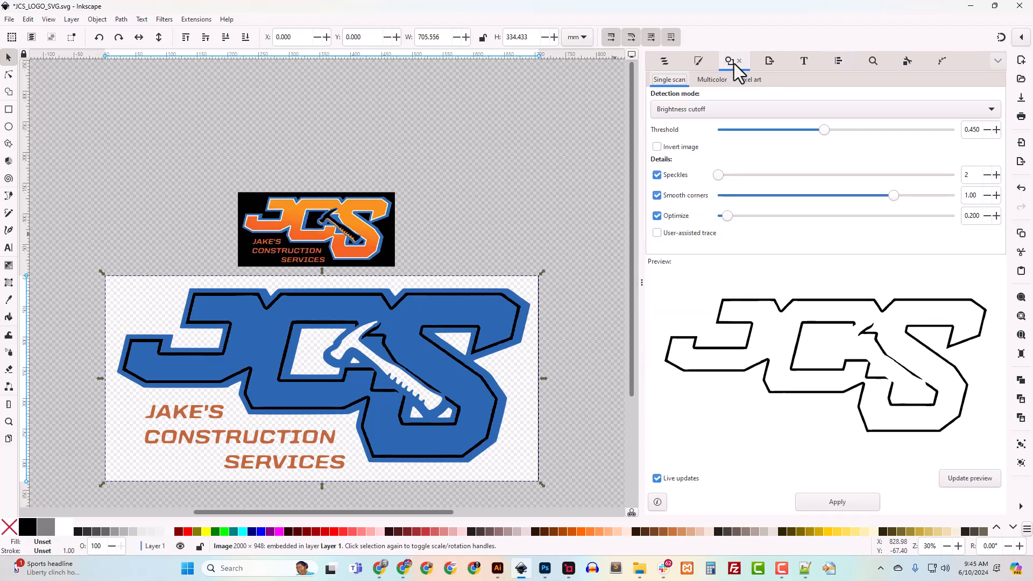
pyautogui.click(836, 506)
pyautogui.click(665, 62)
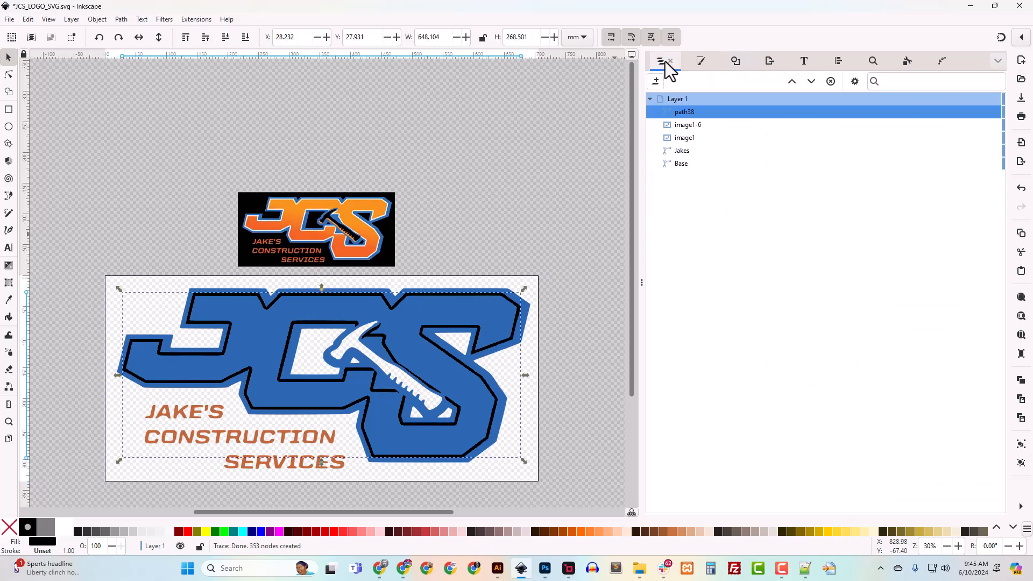
pyautogui.click(683, 127)
pyautogui.press('Delete')
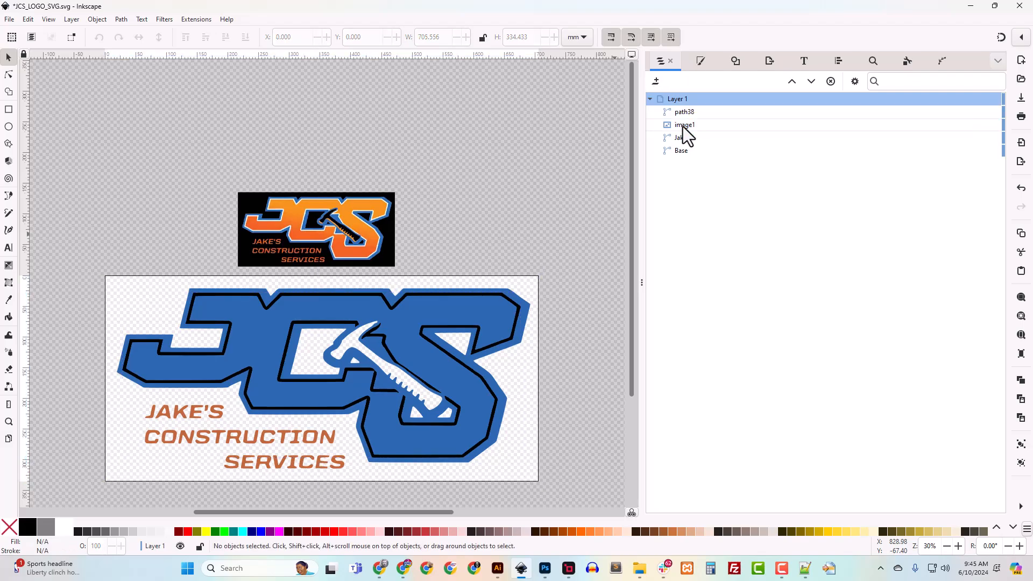
# Rename the traced outline path as White.
pyautogui.doubleClick(680, 112)
pyautogui.write('White')
pyautogui.press('Return')
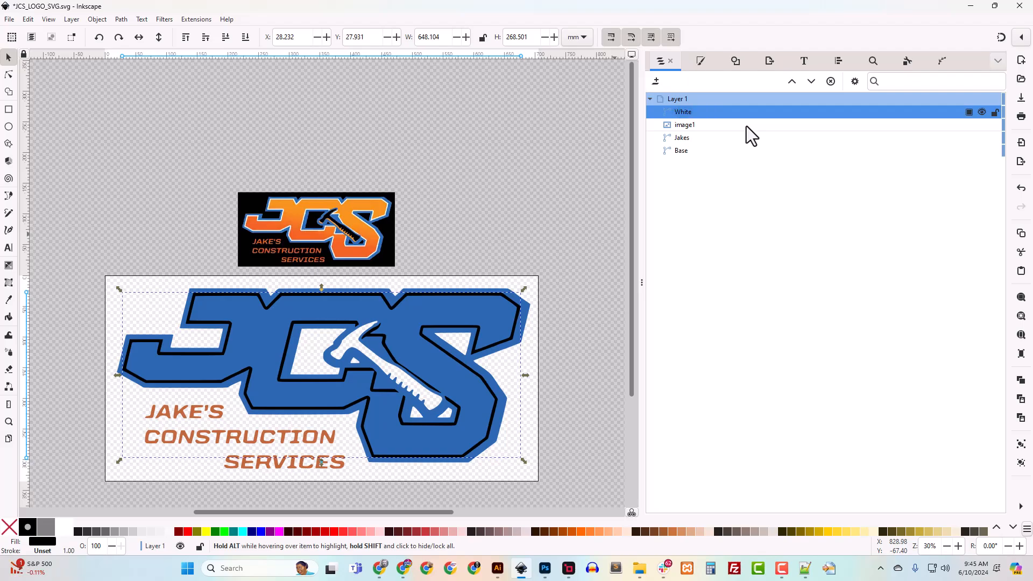
# Fill the White path with the colour sampled from the reference logo's white outline, corrected to pure white ffffffff.
pyautogui.click(569, 289)
pyautogui.press('+')
pyautogui.press('+')
pyautogui.press('+')
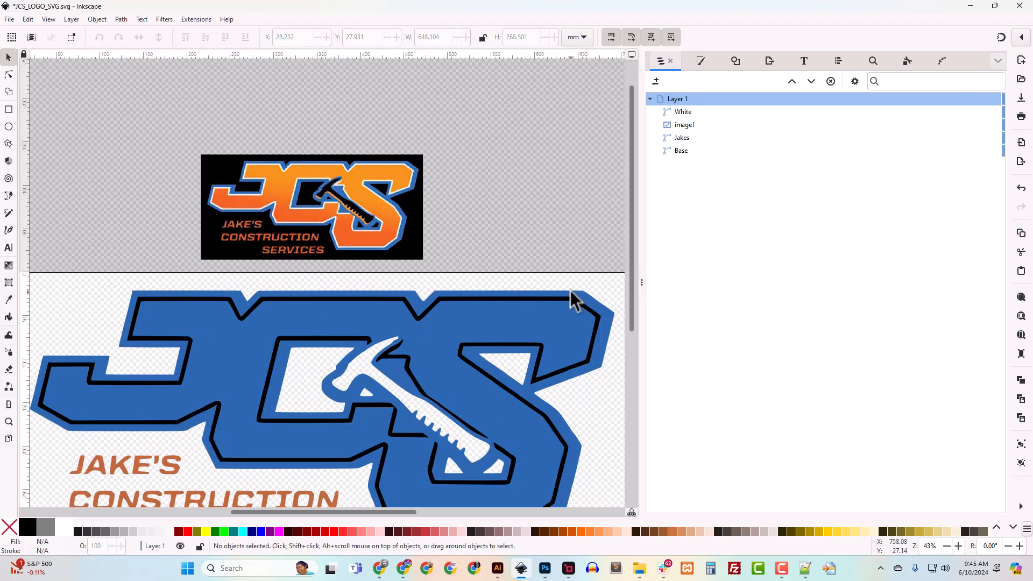
pyautogui.press('+')
pyautogui.press('+')
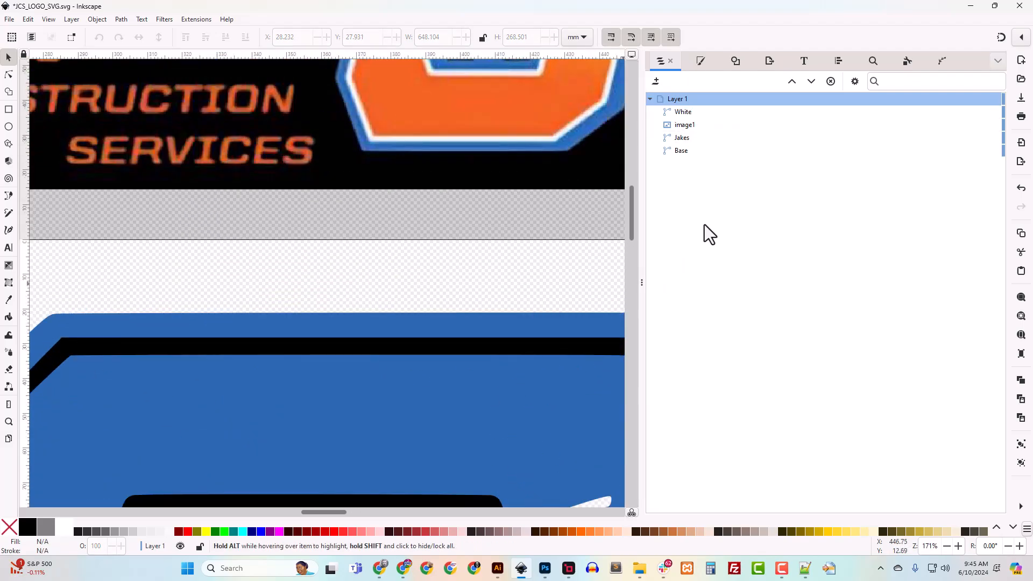
pyautogui.click(684, 112)
pyautogui.click(701, 61)
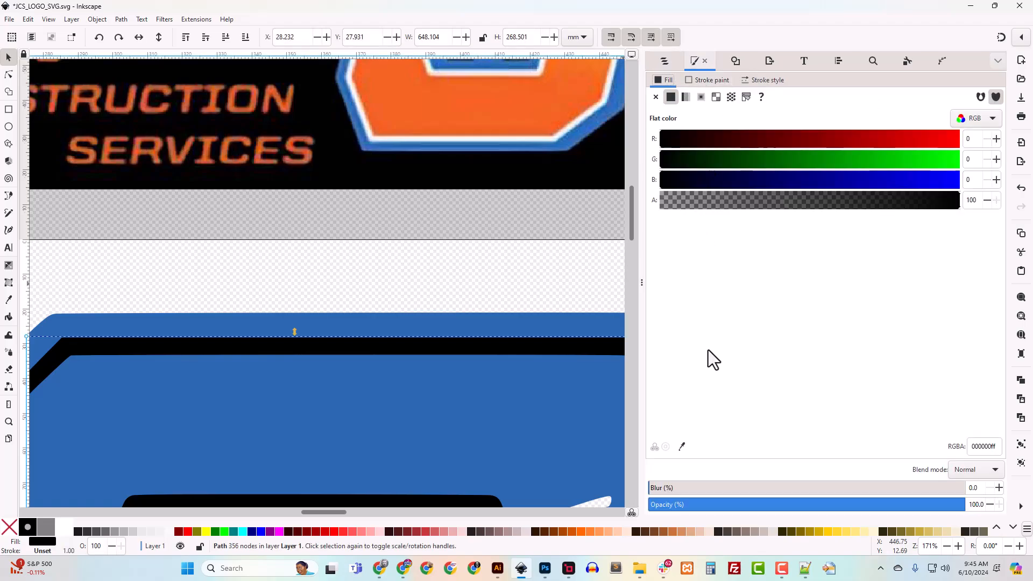
pyautogui.click(681, 447)
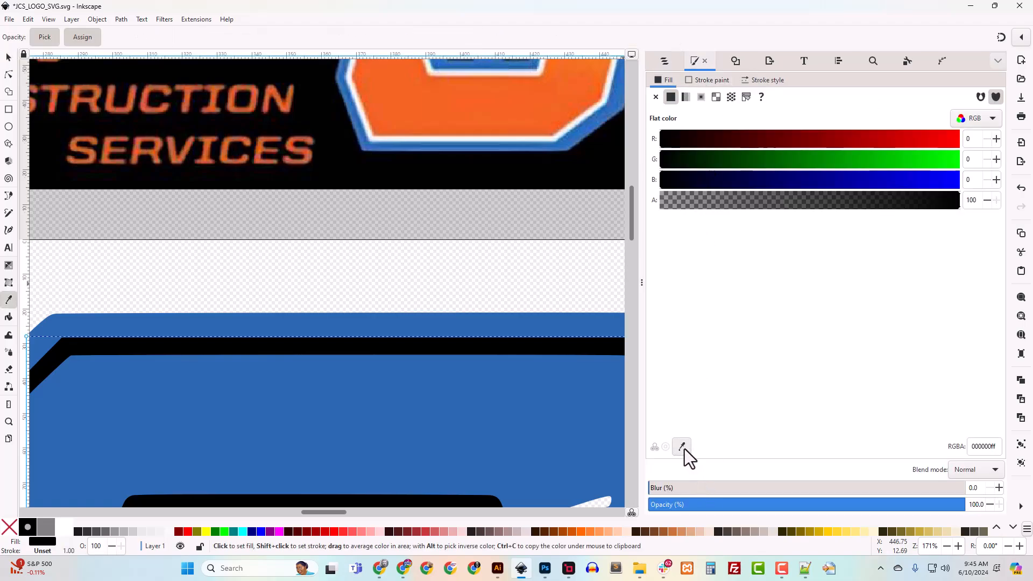
pyautogui.click(469, 139)
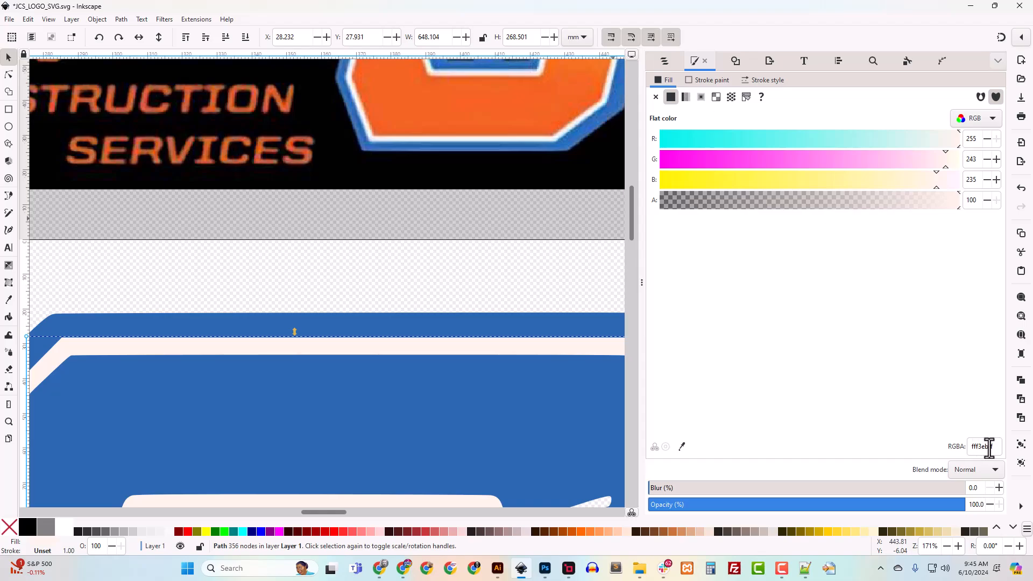
pyautogui.moveTo(988, 446); pyautogui.dragTo(980, 446)
pyautogui.moveTo(920, 145); pyautogui.dragTo(1003, 168)
pyautogui.moveTo(913, 179); pyautogui.dragTo(976, 187)
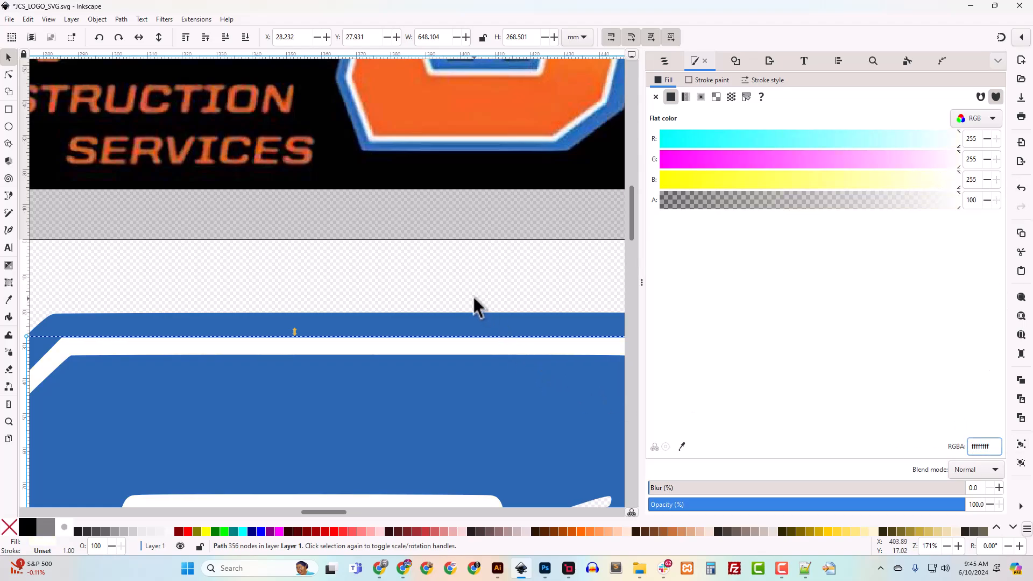
pyautogui.press('Escape')
pyautogui.scroll(-4, 475, 307)
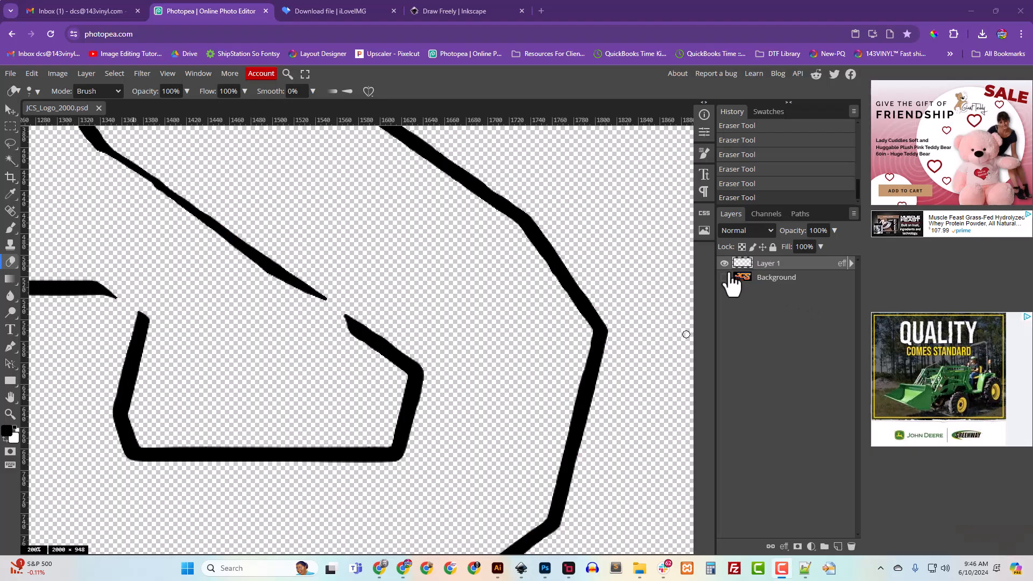
# Switch to Photopea, show and activate only the Background layer, and prepare a smaller Brush with orange sampled from the hammer's edge.
pyautogui.click(724, 263)
pyautogui.click(724, 278)
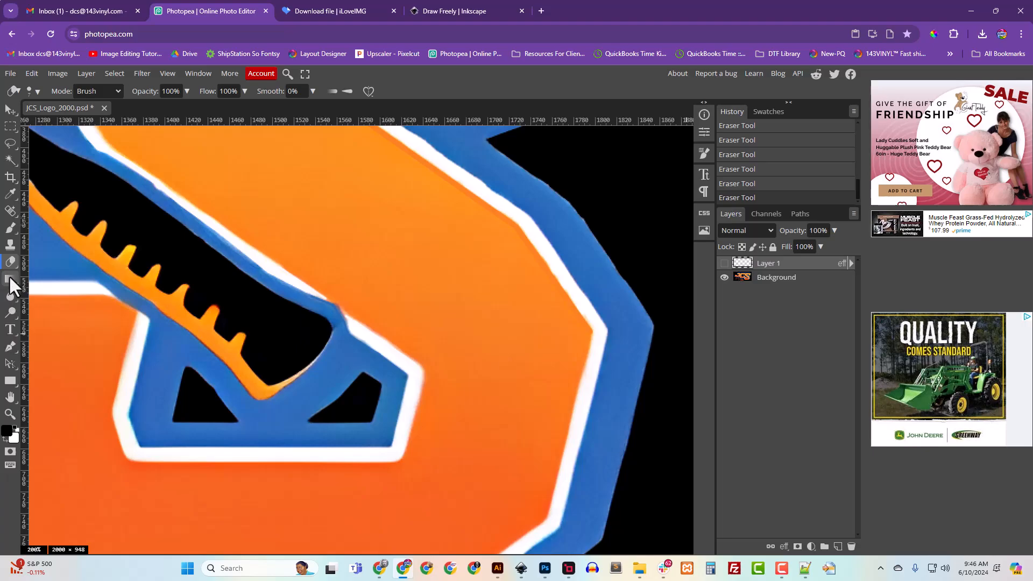
pyautogui.click(9, 230)
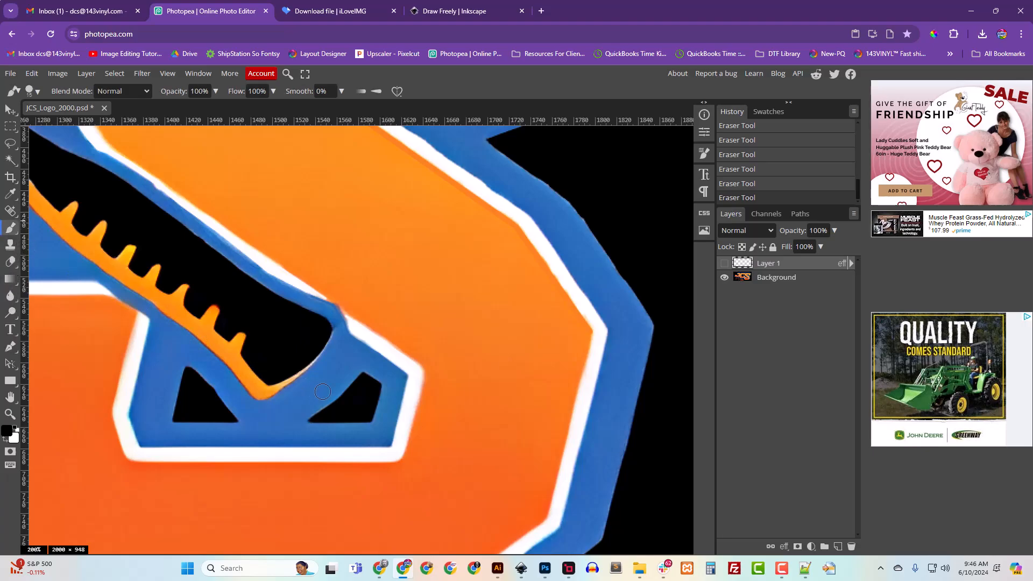
pyautogui.hotkey('ctrl', '+')
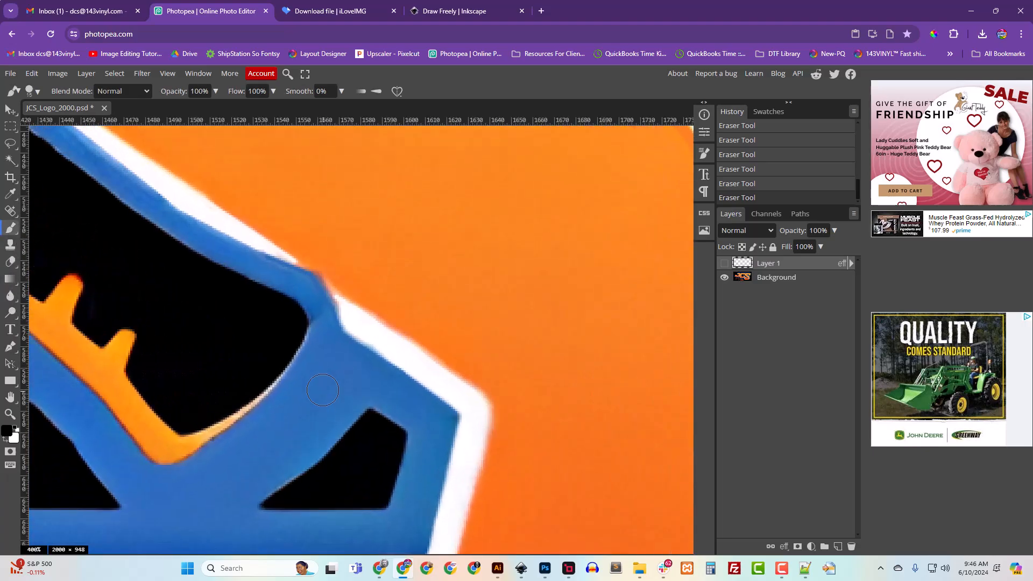
pyautogui.press('[')
pyautogui.press('[')
pyautogui.press('[')
pyautogui.press('[')
pyautogui.click(266, 390)
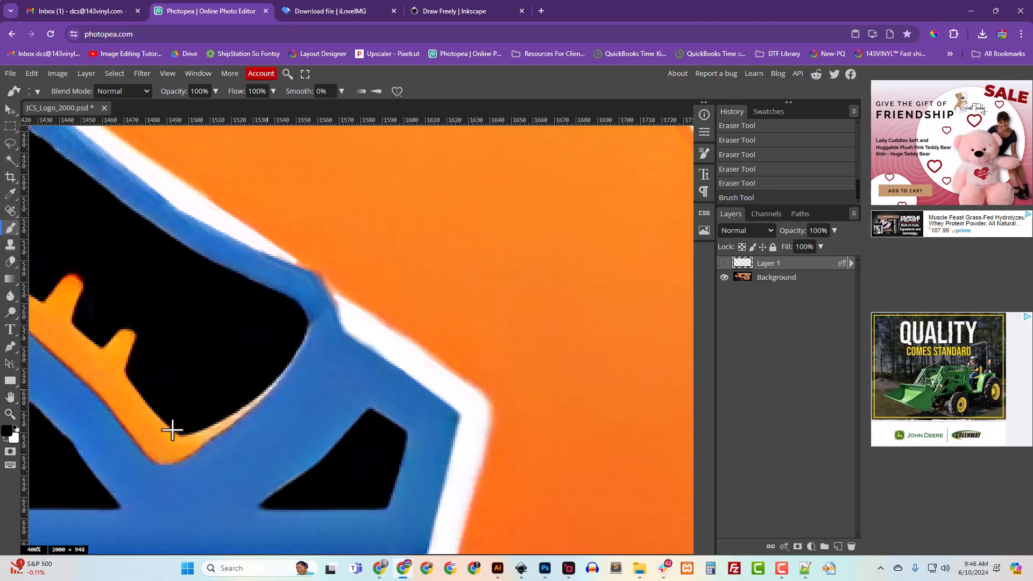
pyautogui.keyDown('alt'); pyautogui.click(159, 440); pyautogui.keyUp('alt')
pyautogui.click(744, 280)
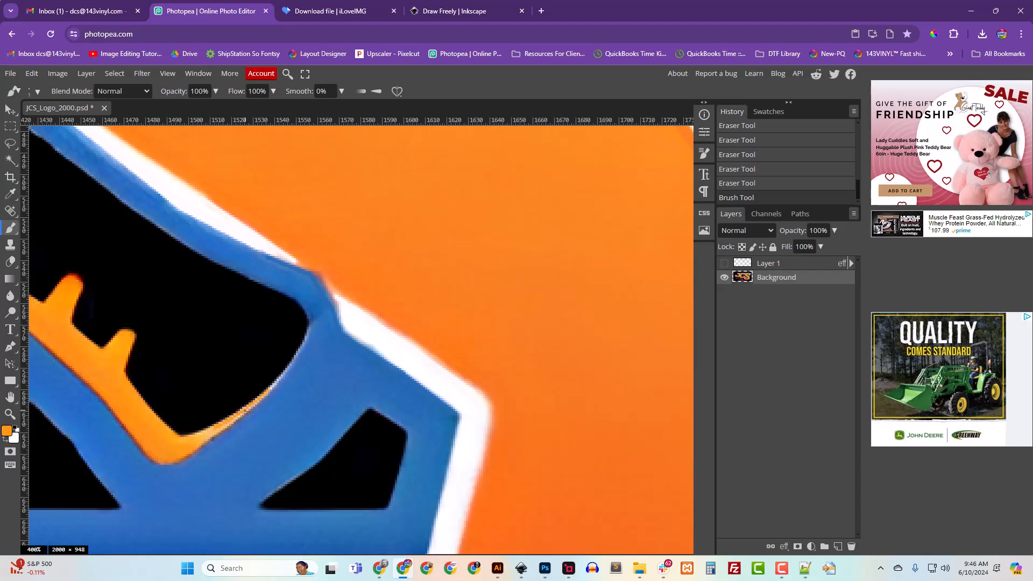
# Paint over the pale edge at the end of the hammer handle in the sampled orange.
pyautogui.click(271, 387)
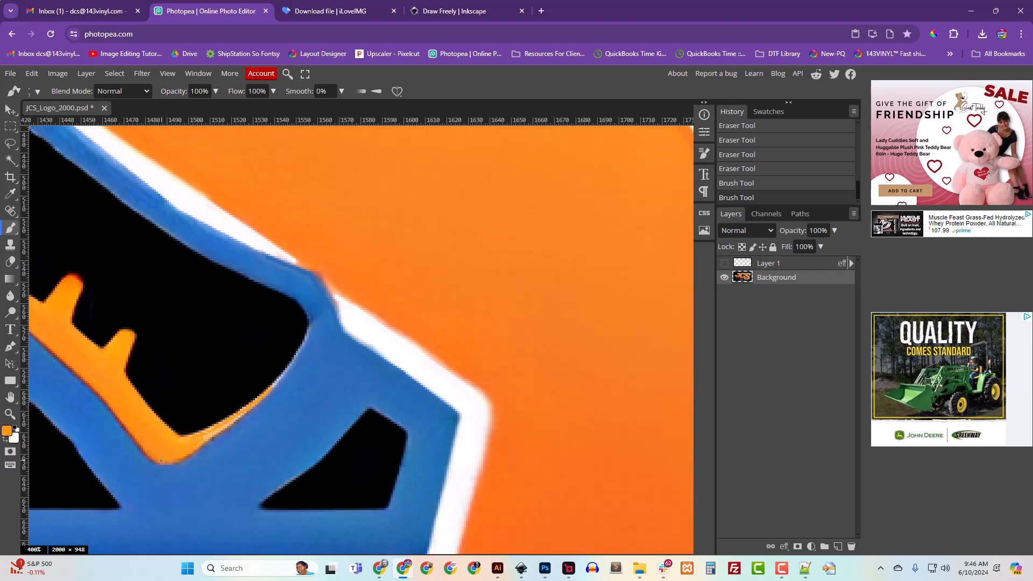
pyautogui.moveTo(177, 444); pyautogui.dragTo(177, 451)
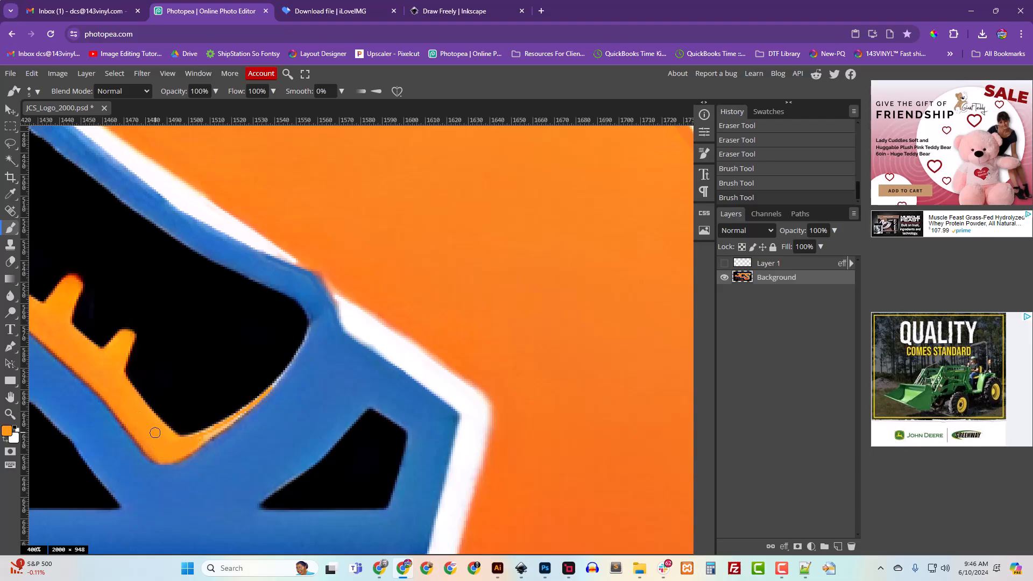
pyautogui.click(177, 445)
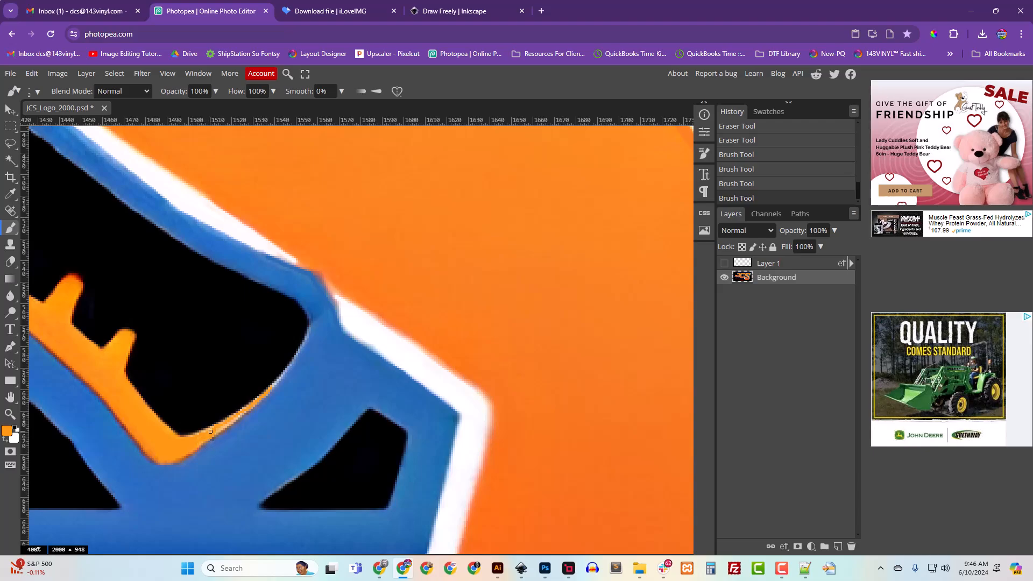
pyautogui.click(196, 438)
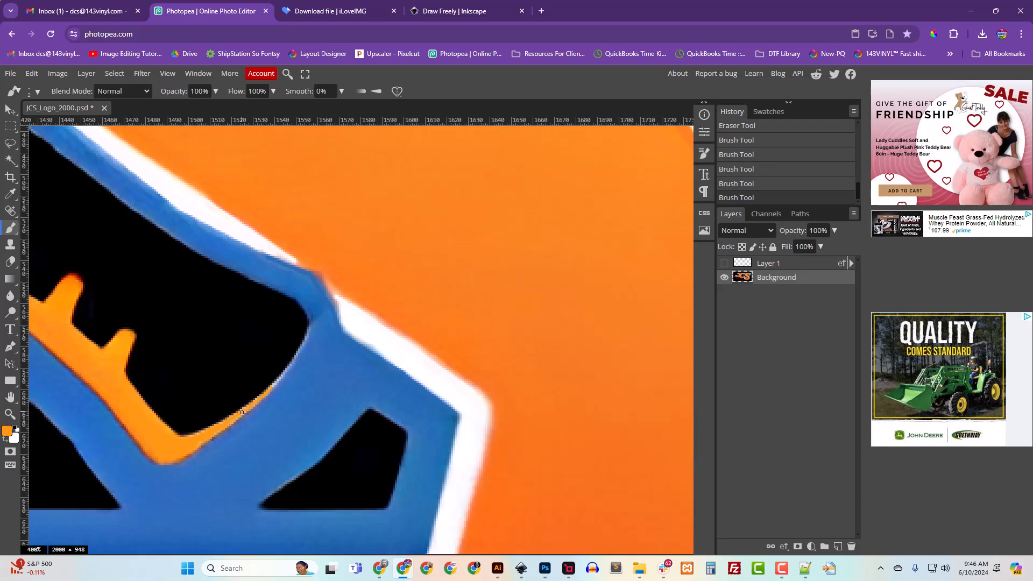
pyautogui.moveTo(246, 409); pyautogui.dragTo(231, 419)
# Touch up the hammer's orange edging with small brush strokes from the grip's teeth along the handle to the head.
pyautogui.moveTo(169, 438); pyautogui.dragTo(418, 540)
pyautogui.moveTo(167, 380); pyautogui.dragTo(249, 461)
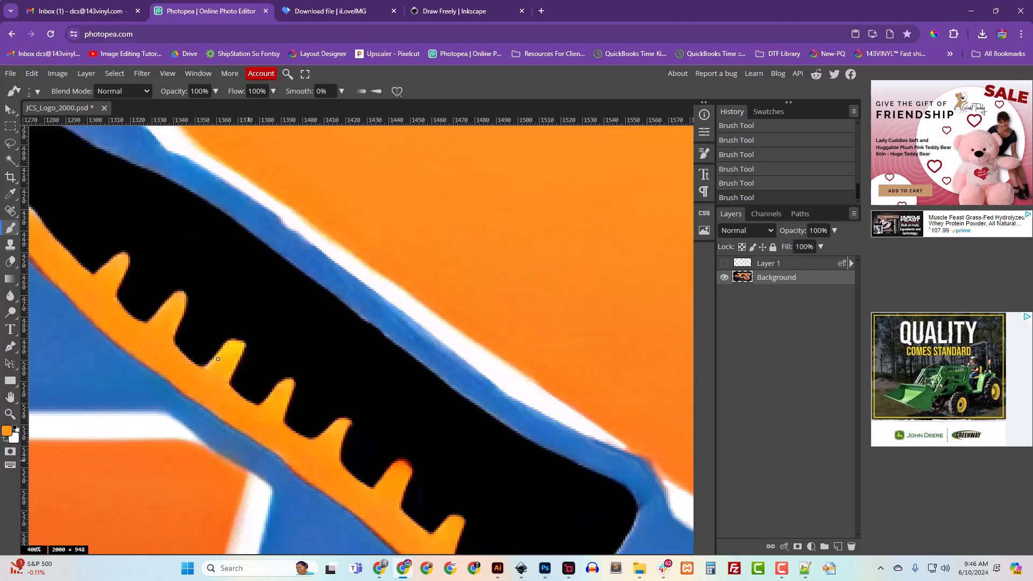
pyautogui.click(205, 370)
pyautogui.moveTo(164, 367)
pyautogui.mouseDown()
pyautogui.moveTo(302, 487)
pyautogui.moveTo(222, 434)
pyautogui.mouseUp()
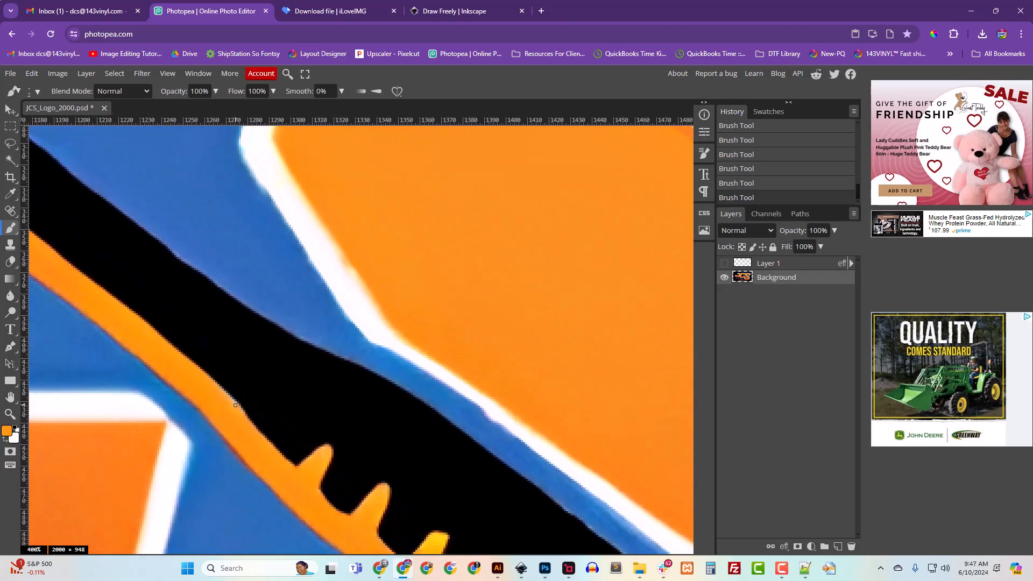
pyautogui.click(217, 388)
pyautogui.moveTo(198, 395); pyautogui.dragTo(379, 540)
pyautogui.moveTo(173, 421); pyautogui.dragTo(282, 460)
pyautogui.moveTo(212, 394)
pyautogui.mouseDown()
pyautogui.moveTo(183, 402)
pyautogui.moveTo(204, 389)
pyautogui.mouseUp()
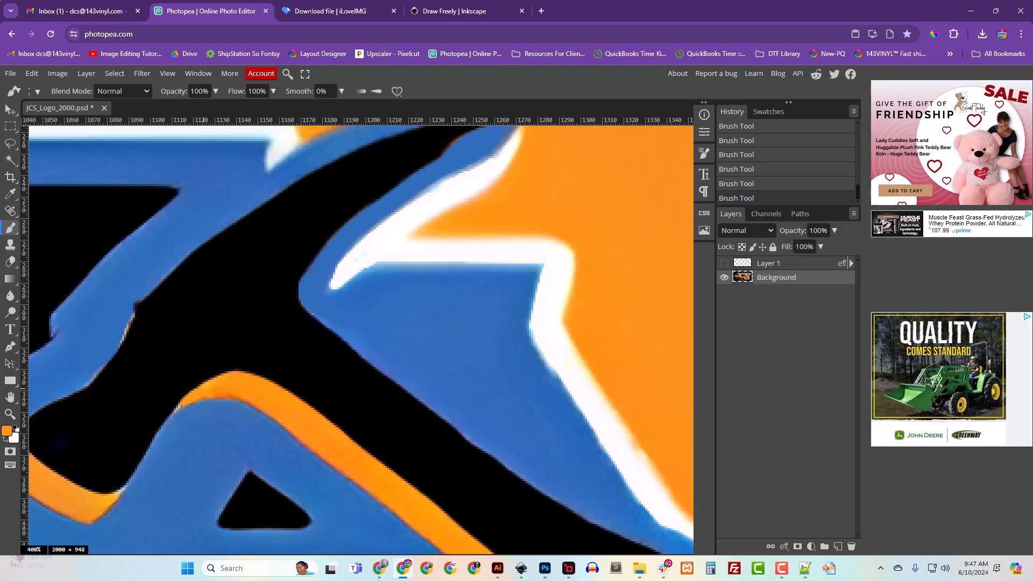
pyautogui.moveTo(184, 456); pyautogui.dragTo(279, 410)
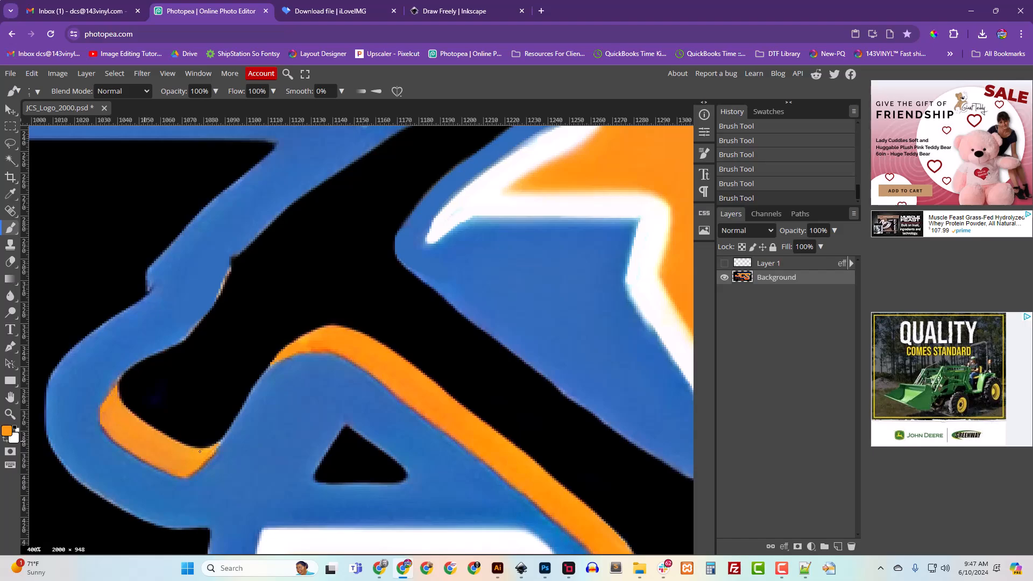
# Select the orange edging along the hammer handle with the Magic Wand at a tolerance of 100.
pyautogui.moveTo(339, 365); pyautogui.dragTo(169, 488)
pyautogui.moveTo(359, 469)
pyautogui.mouseDown()
pyautogui.moveTo(242, 254)
pyautogui.moveTo(263, 389)
pyautogui.moveTo(437, 456)
pyautogui.moveTo(285, 299)
pyautogui.moveTo(278, 274)
pyautogui.mouseUp()
pyautogui.moveTo(406, 411); pyautogui.dragTo(260, 300)
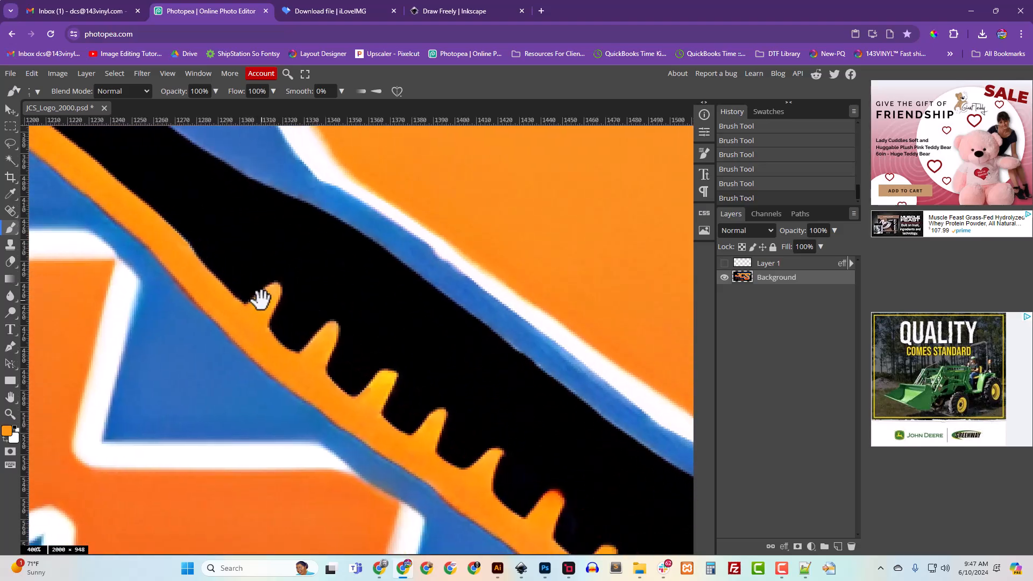
pyautogui.click(10, 161)
pyautogui.hotkey('ctrl', '-')
pyautogui.hotkey('ctrl', '-')
pyautogui.hotkey('ctrl', '-')
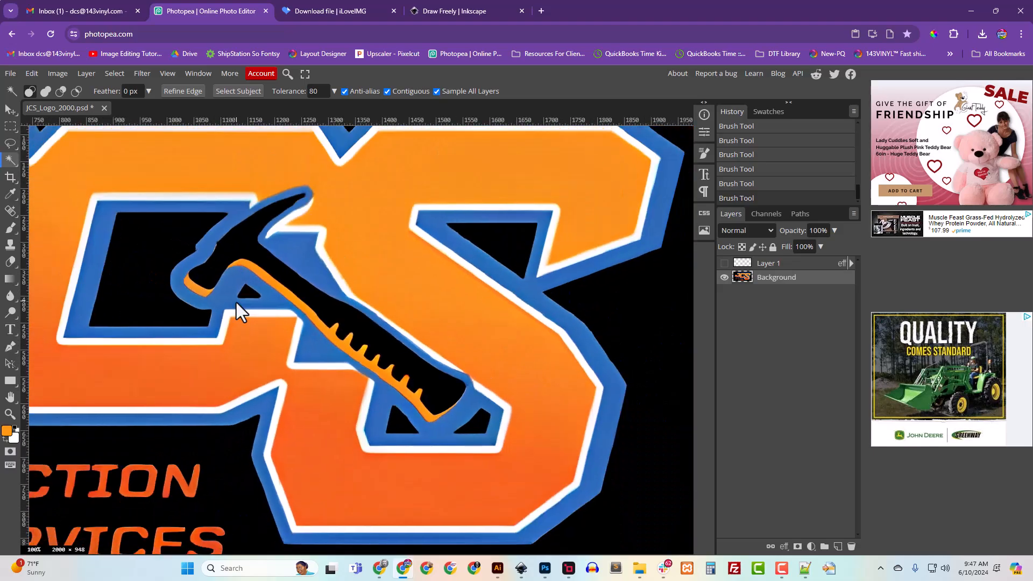
pyautogui.click(298, 96)
pyautogui.press('Return')
pyautogui.click(359, 360)
pyautogui.moveTo(421, 431); pyautogui.dragTo(287, 369)
pyautogui.scroll(5, 288, 367)
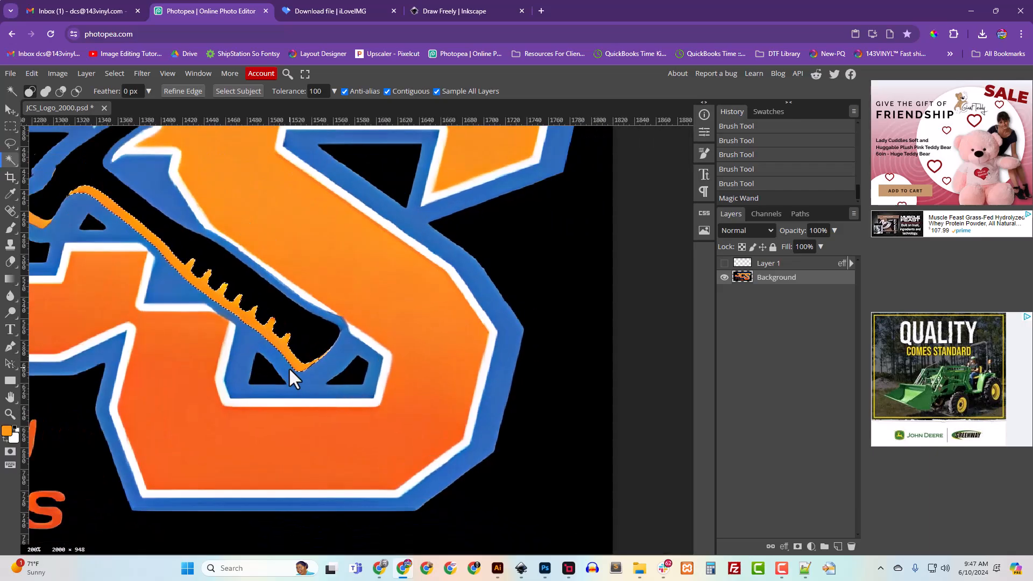
# Add the orange edging under the hammer head to the Magic Wand selection.
pyautogui.moveTo(204, 398); pyautogui.dragTo(463, 465)
pyautogui.moveTo(262, 420); pyautogui.dragTo(422, 518)
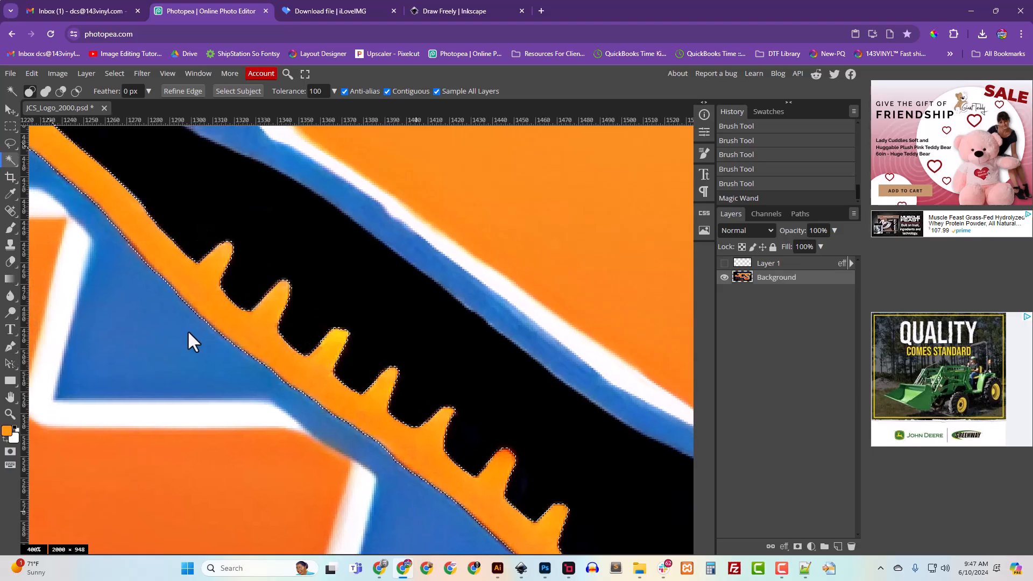
pyautogui.moveTo(187, 331); pyautogui.dragTo(436, 496)
pyautogui.moveTo(252, 334); pyautogui.dragTo(446, 433)
pyautogui.press('shift')
pyautogui.keyDown('shift'); pyautogui.click(134, 383); pyautogui.keyUp('shift')
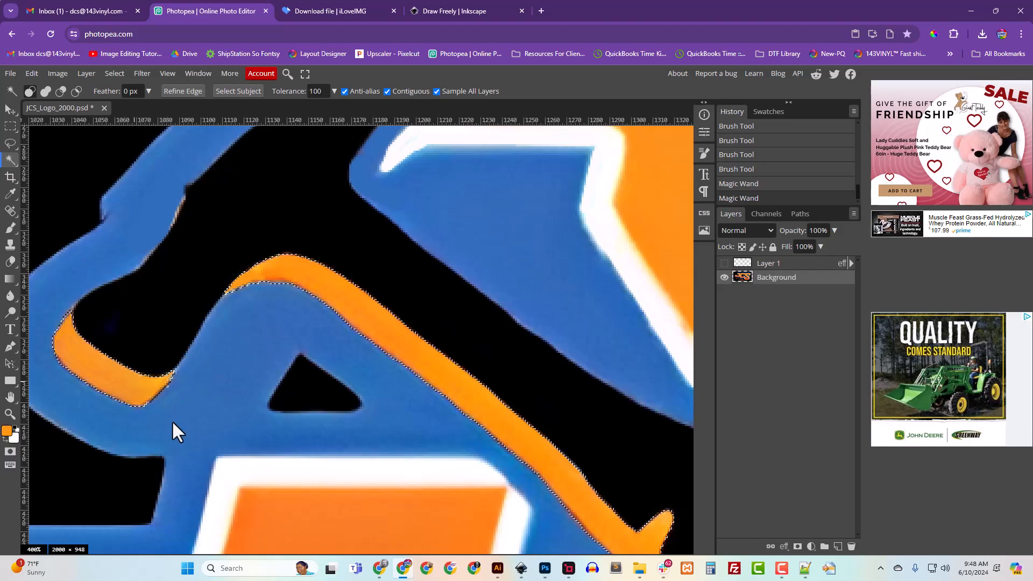
# Copy the selected orange edging onto a new layer and hide the Background layer.
pyautogui.hotkey('ctrl', '-')
pyautogui.hotkey('ctrl', '-')
pyautogui.hotkey('ctrl', '-')
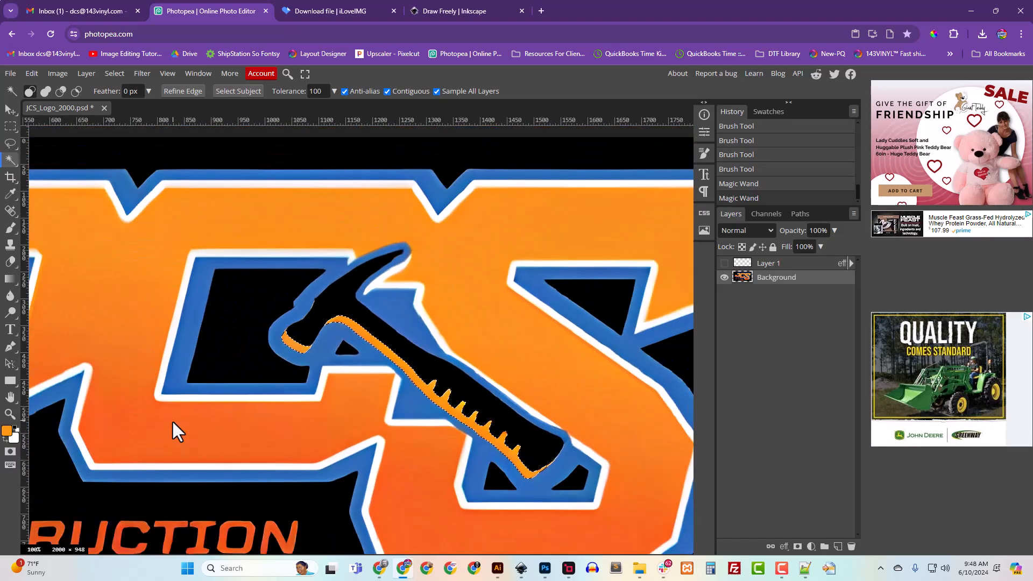
pyautogui.moveTo(507, 370); pyautogui.dragTo(339, 329)
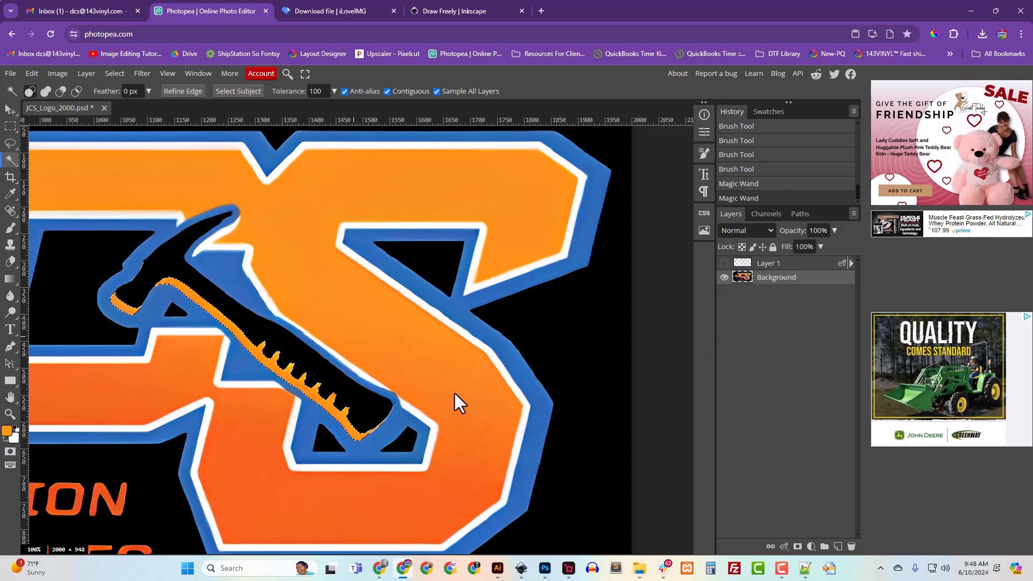
pyautogui.hotkey('ctrl', 'c')
pyautogui.hotkey('ctrl', 'v')
pyautogui.click(724, 291)
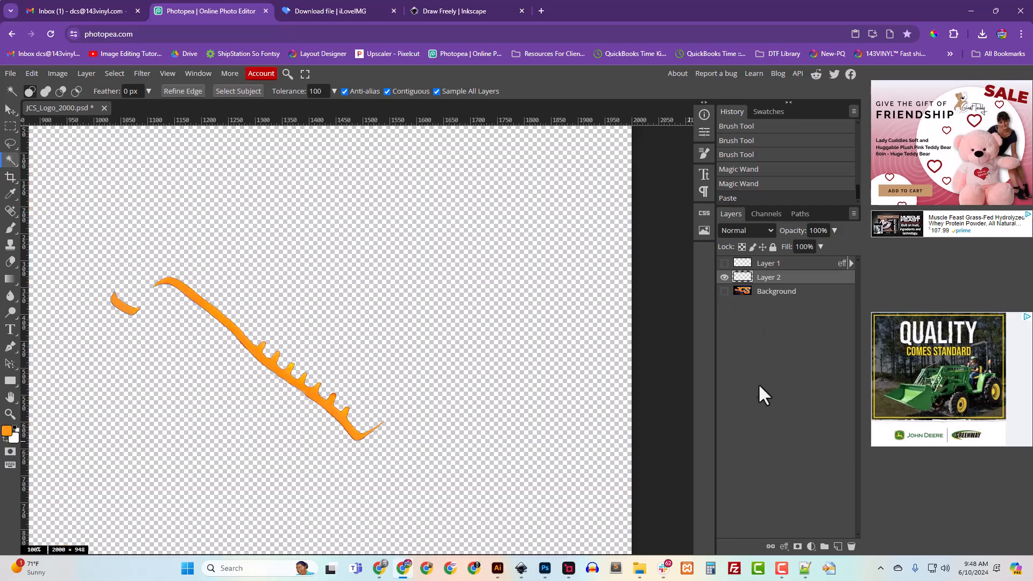
# Apply a black Color Overlay to the pasted edging layer.
pyautogui.rightClick(768, 277)
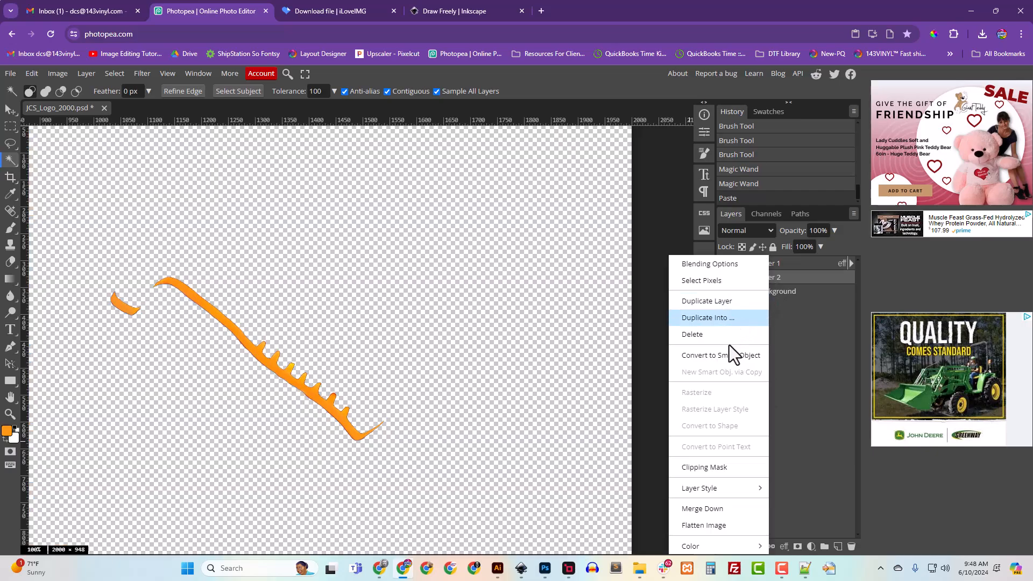
pyautogui.click(718, 264)
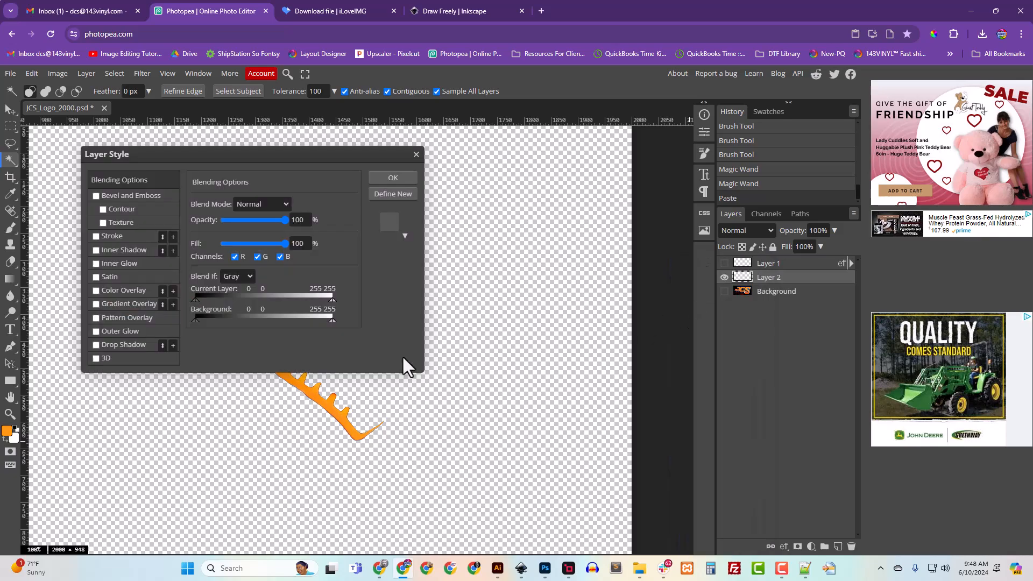
pyautogui.click(115, 288)
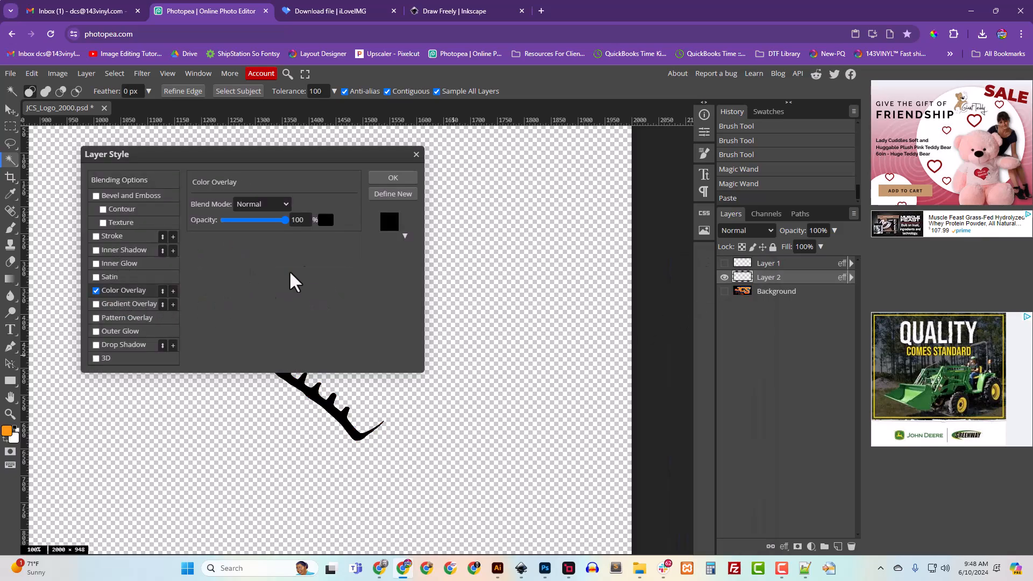
pyautogui.click(402, 181)
# Export the black edging as a PNG named JCS_Logo_Orange.
pyautogui.scroll(-3, 359, 263)
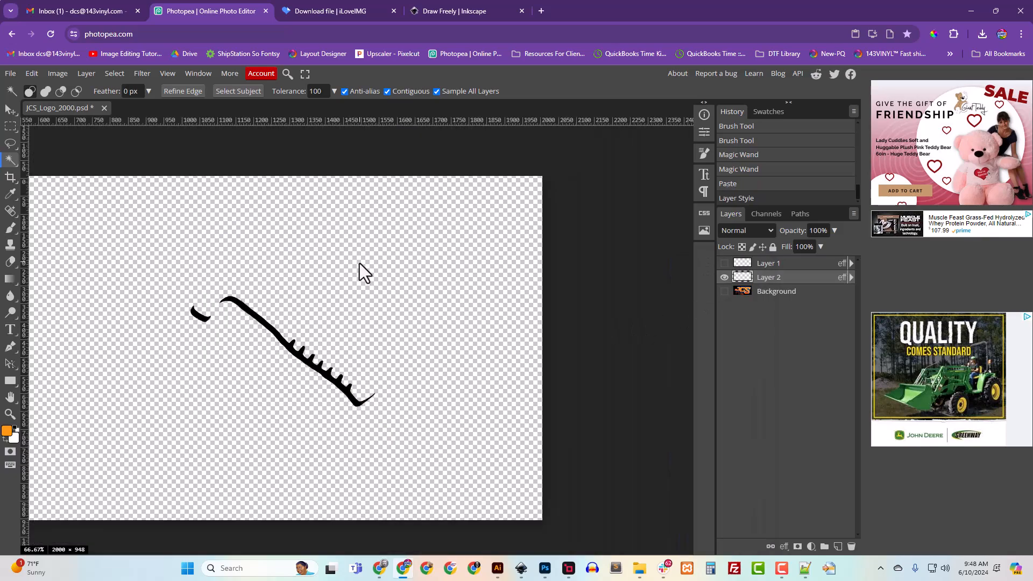
pyautogui.click(10, 74)
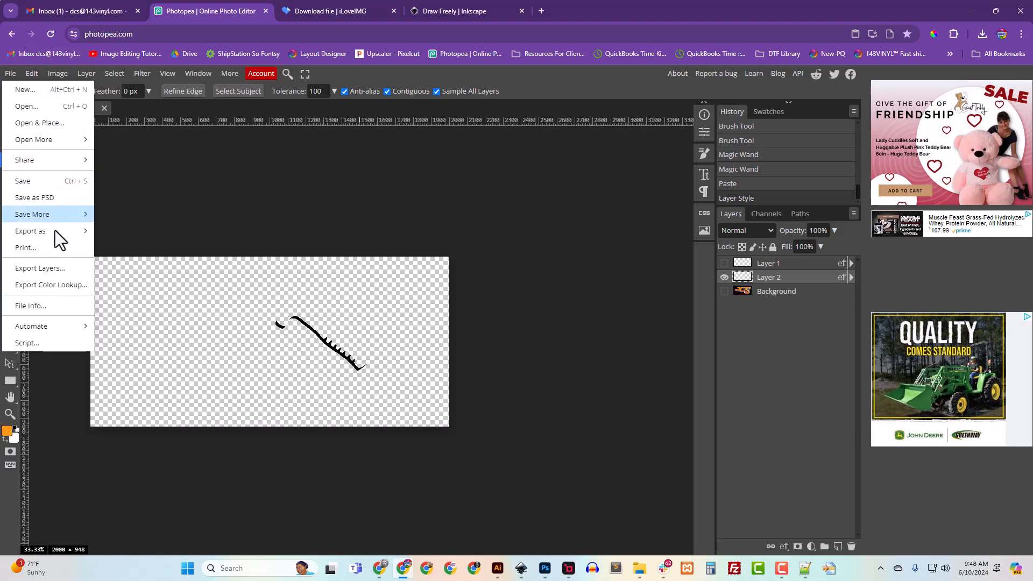
pyautogui.moveTo(56, 231)
pyautogui.click(114, 232)
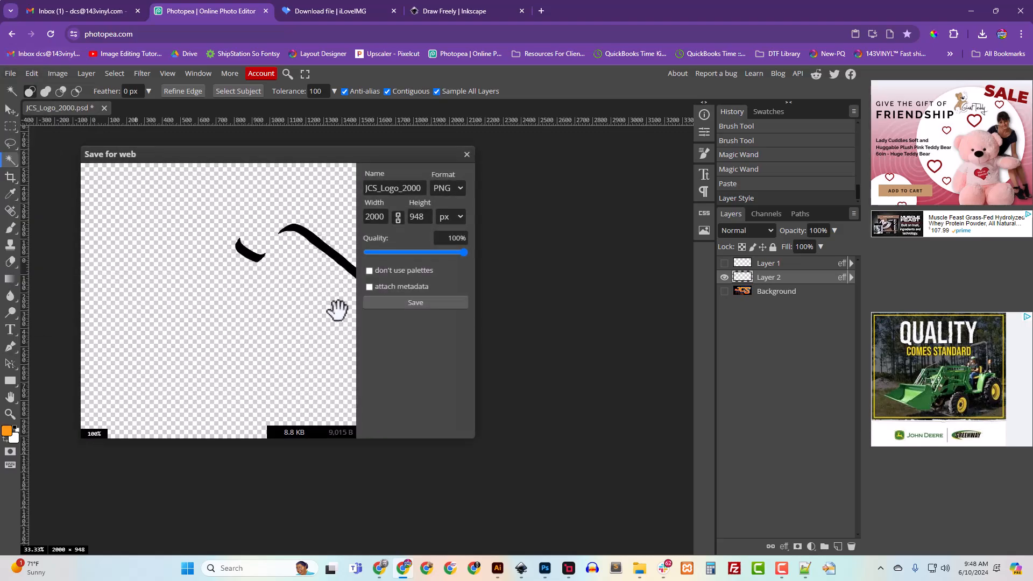
pyautogui.moveTo(401, 192); pyautogui.dragTo(473, 205)
pyautogui.write('Orange')
pyautogui.click(470, 198)
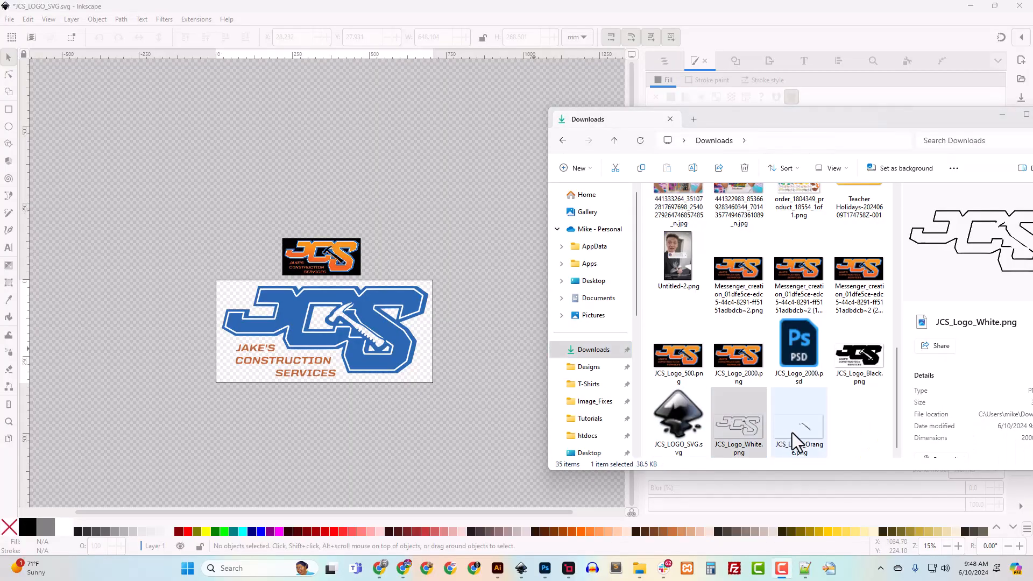
# Import JCS_Logo_Orange.png from Downloads into the Inkscape logo document as an embedded image.
pyautogui.click(794, 437)
pyautogui.moveTo(797, 443); pyautogui.dragTo(343, 363)
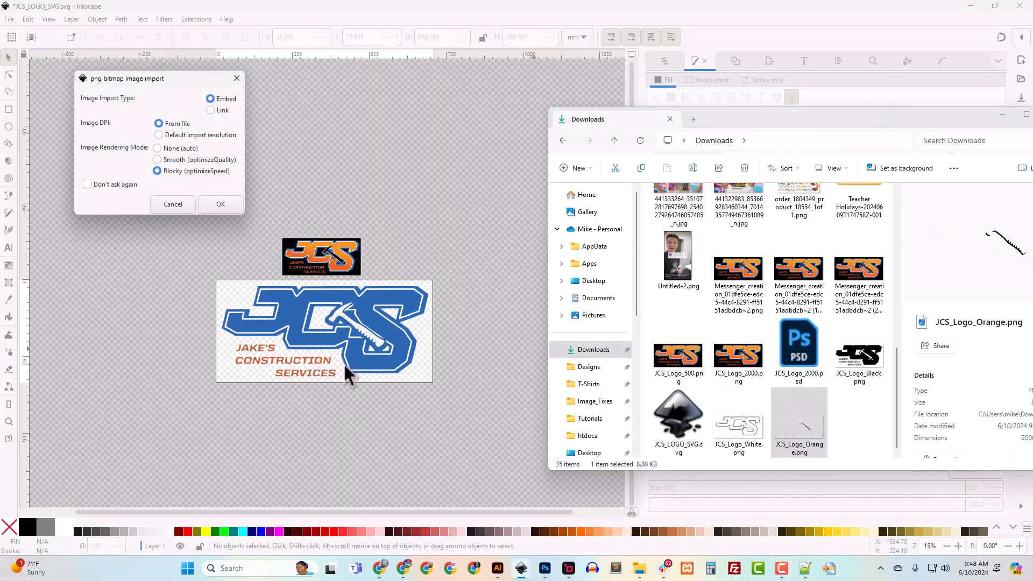
pyautogui.click(221, 204)
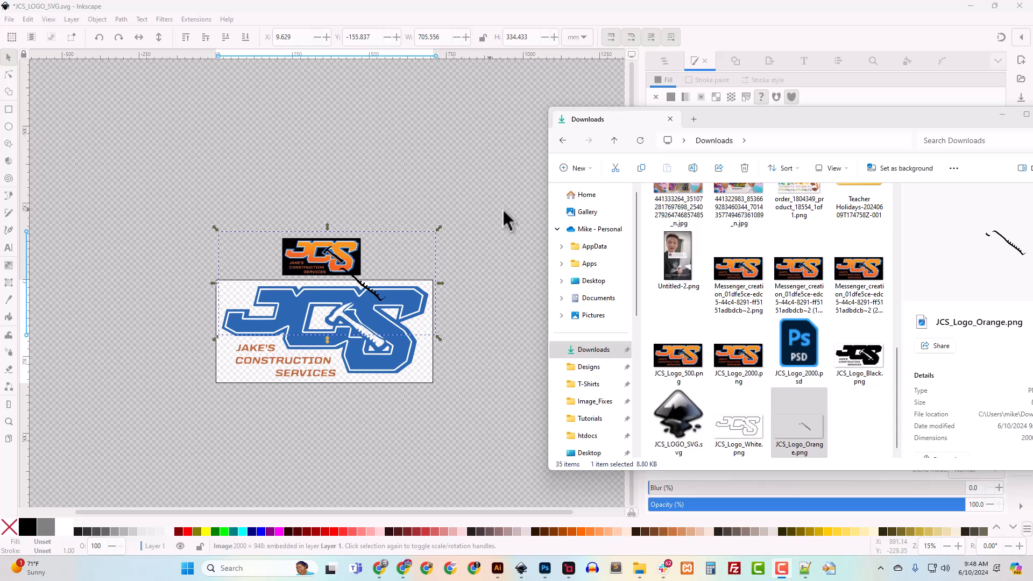
pyautogui.click(743, 15)
# Center the imported edging image horizontally and vertically on the page.
pyautogui.click(833, 62)
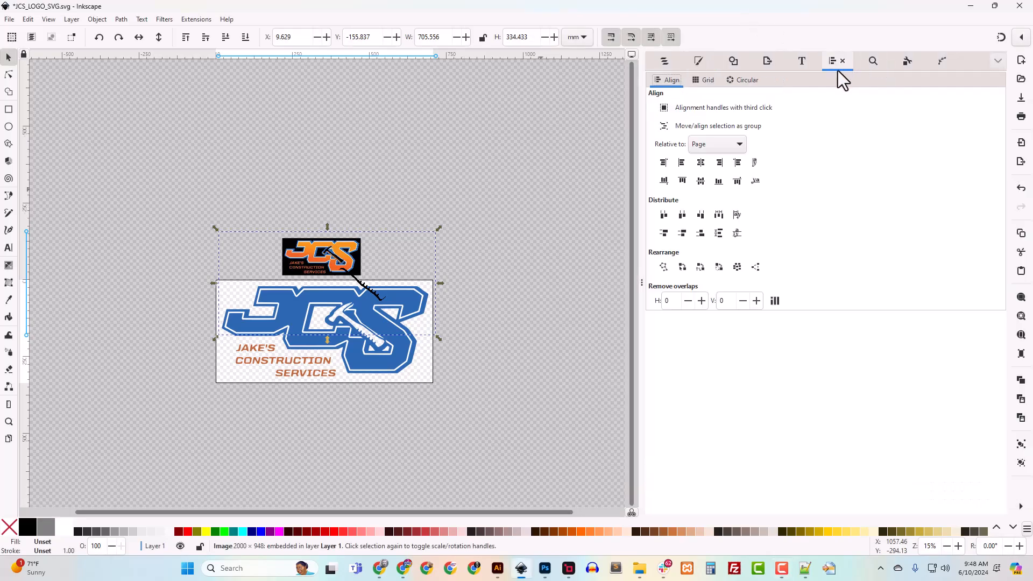
pyautogui.click(700, 162)
pyautogui.click(700, 181)
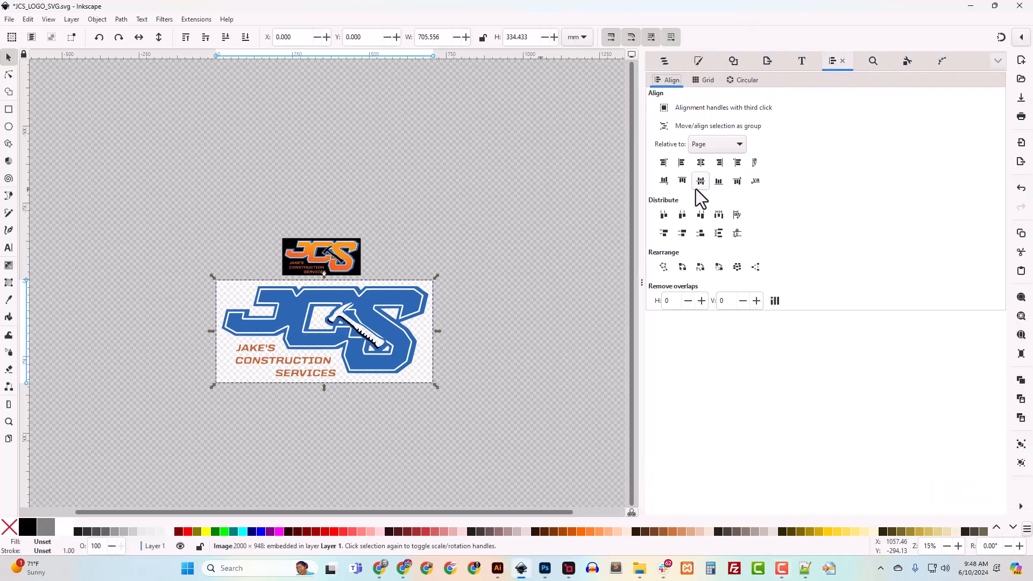
# Trace the edging image with a single-scan brightness cutoff and delete the source bitmap.
pyautogui.click(732, 63)
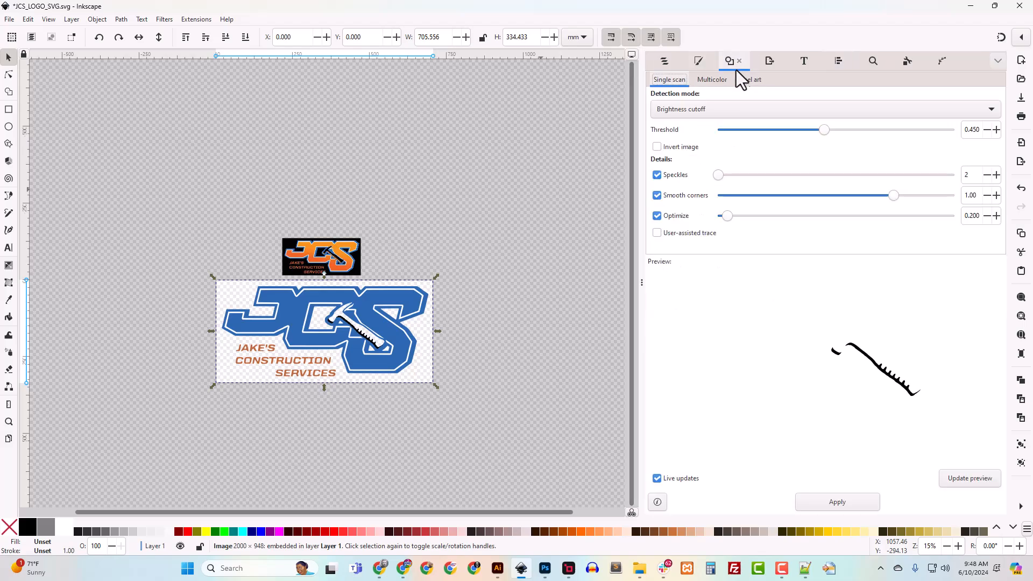
pyautogui.click(860, 503)
pyautogui.click(666, 63)
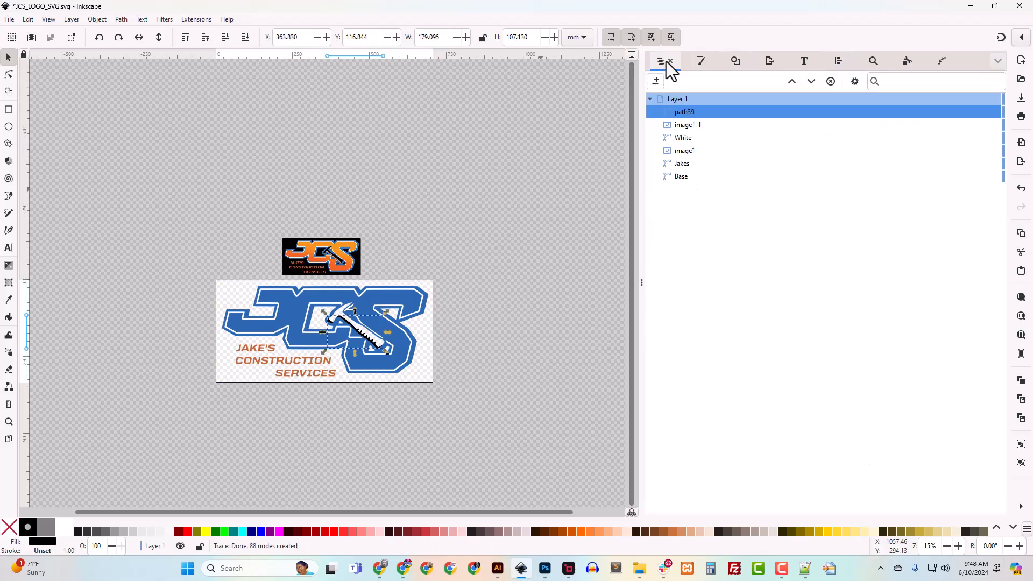
pyautogui.click(682, 126)
pyautogui.press('Delete')
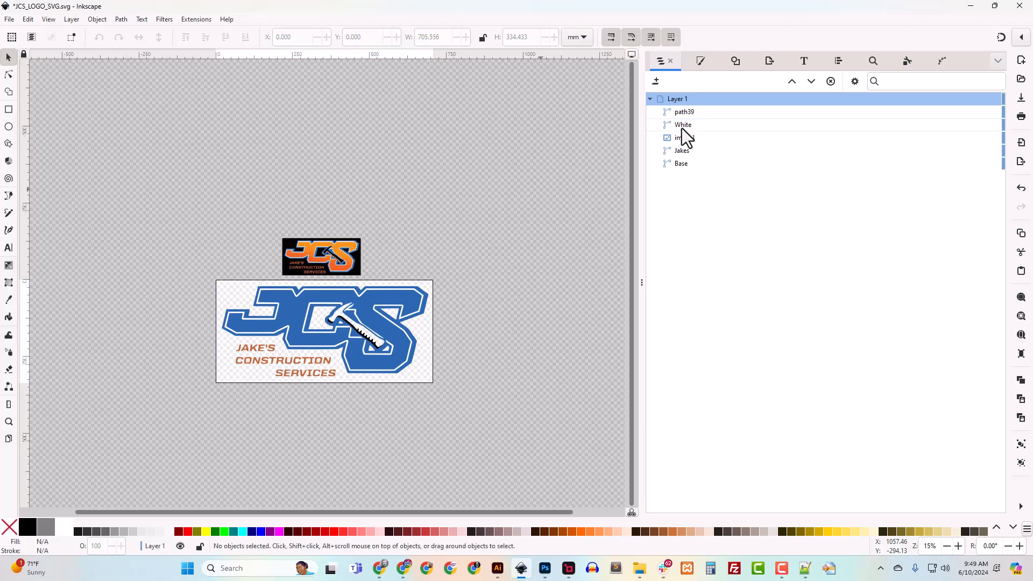
# Rename the traced edging path as Orange and deselect it.
pyautogui.doubleClick(682, 112)
pyautogui.write('Orange')
pyautogui.press('Return')
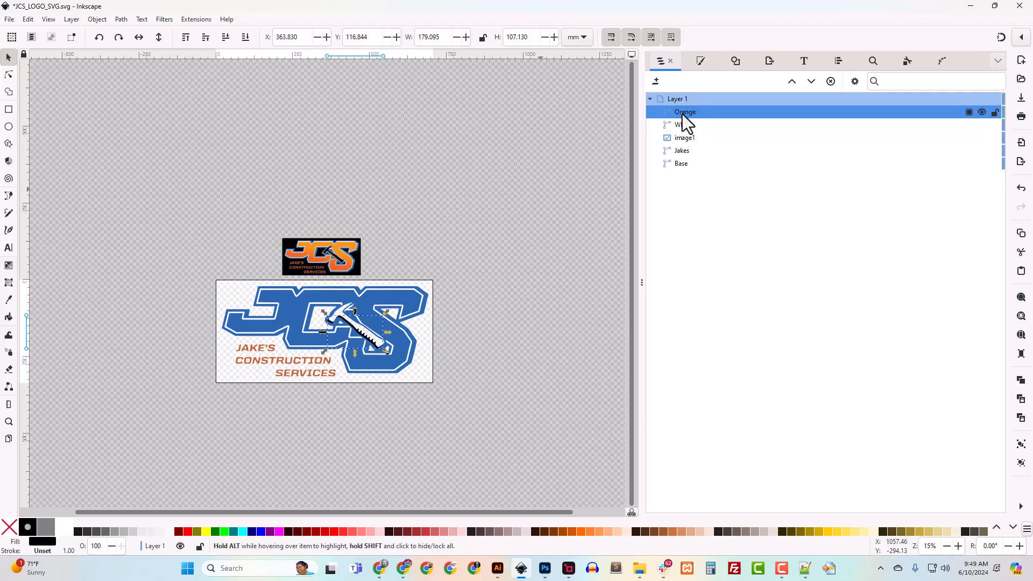
pyautogui.click(516, 360)
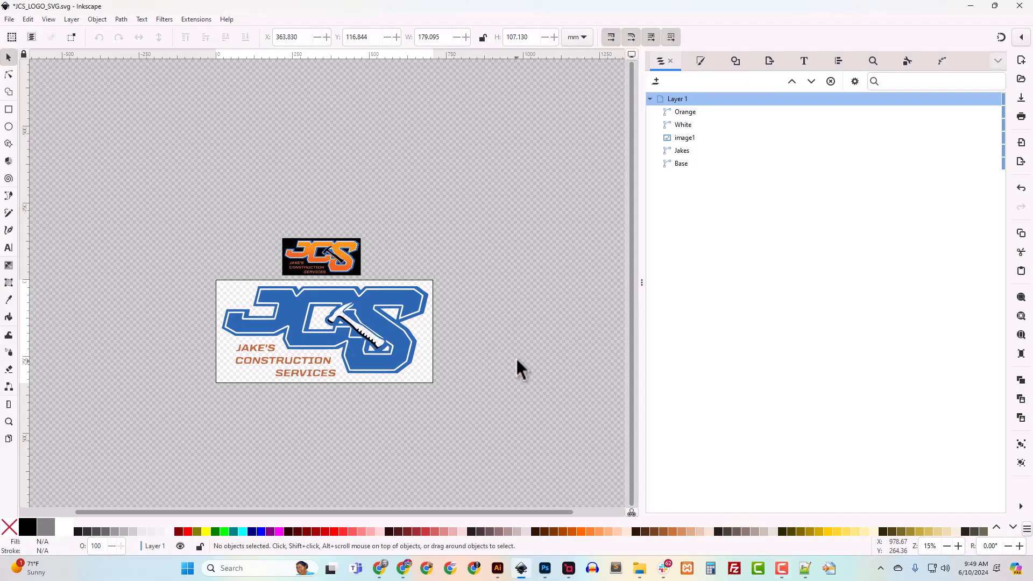
# Examine how the traced edging fits the blue base along the hammer, from the head to the handle end.
pyautogui.press('+')
pyautogui.press('+')
pyautogui.press('+')
pyautogui.press('+')
pyautogui.scroll(-6, 515, 361)
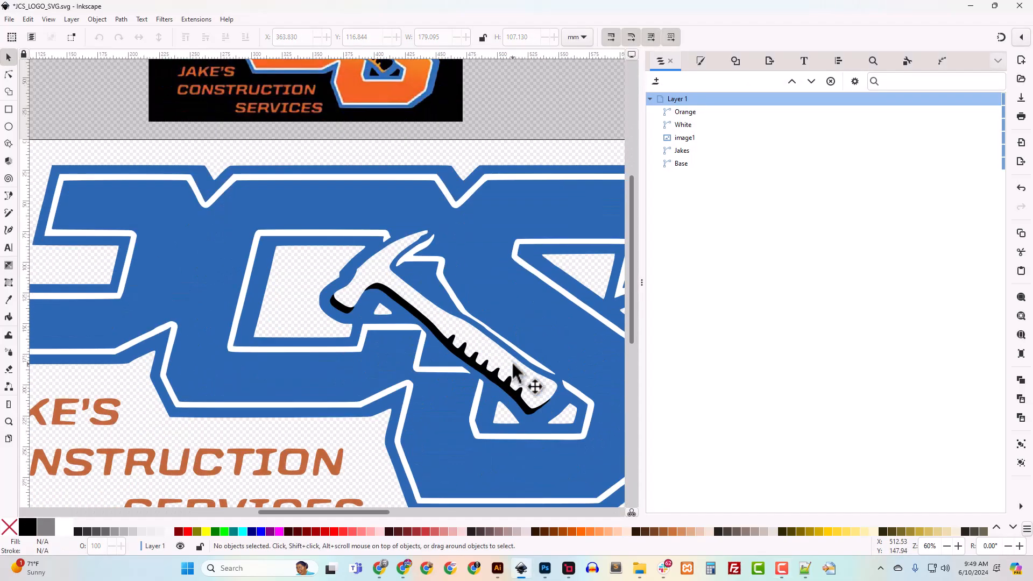
pyautogui.press('+')
pyautogui.press('+')
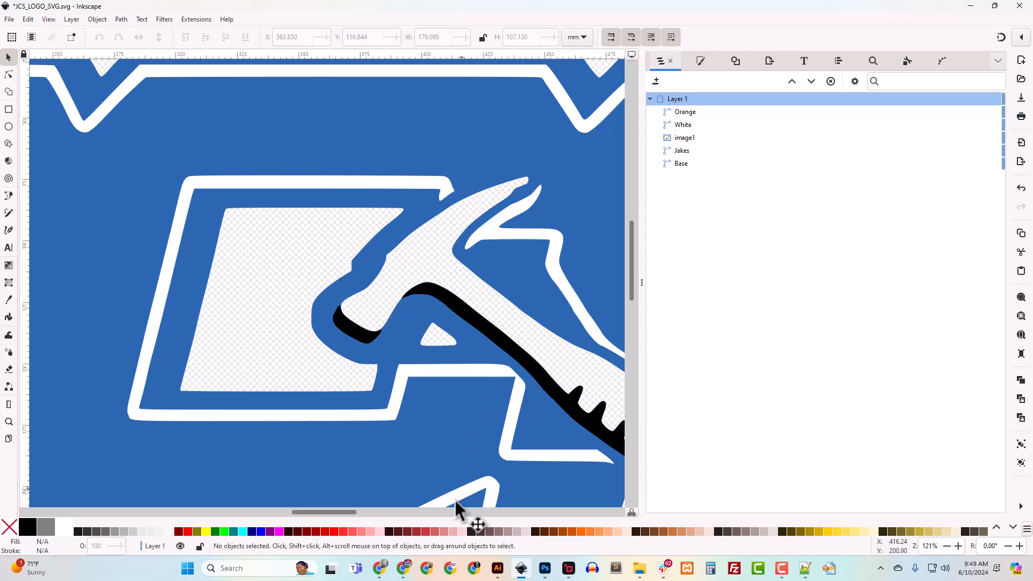
pyautogui.moveTo(347, 513); pyautogui.dragTo(368, 519)
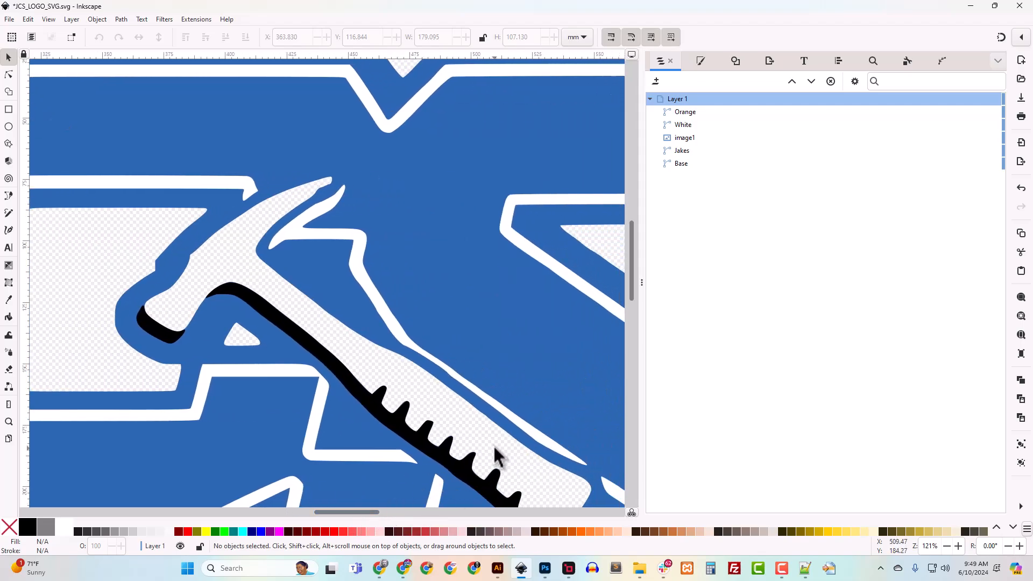
pyautogui.scroll(-2, 505, 466)
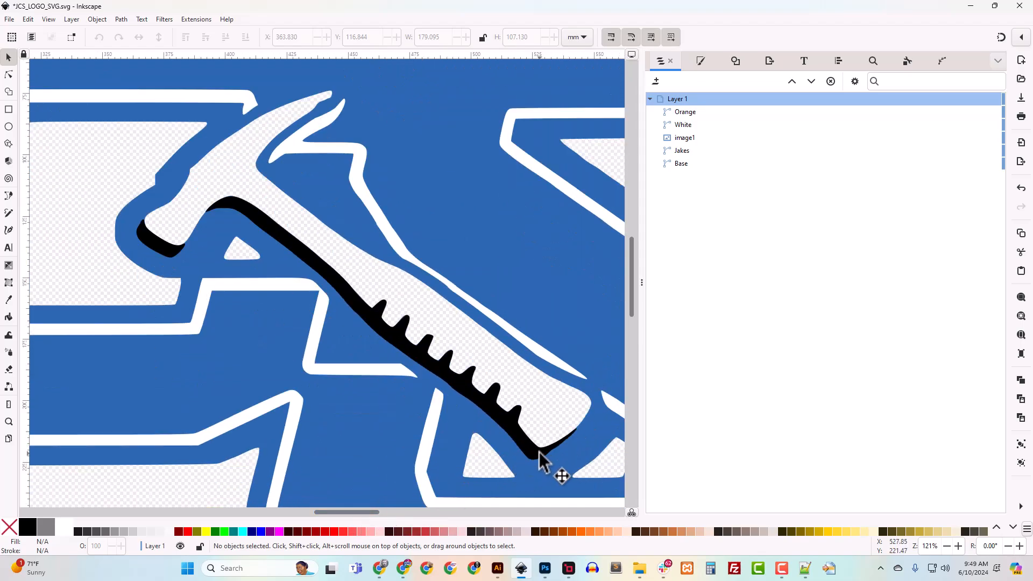
pyautogui.scroll(-3, 544, 460)
pyautogui.scroll(2, 546, 461)
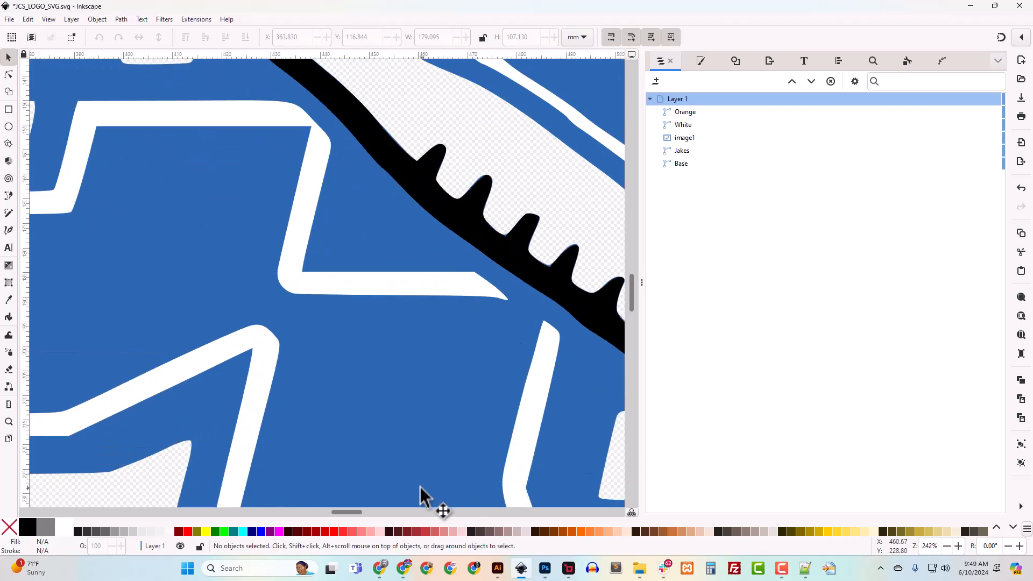
pyautogui.moveTo(351, 512); pyautogui.dragTo(363, 514)
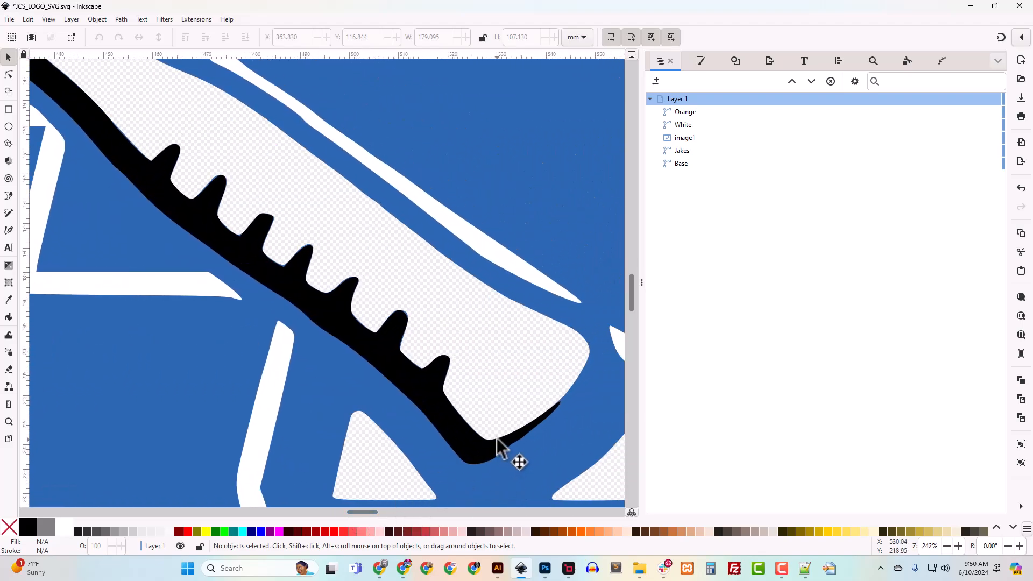
# Select the blue Base path and move its nodes at several grip teeth inward beneath the black edging.
pyautogui.click(174, 244)
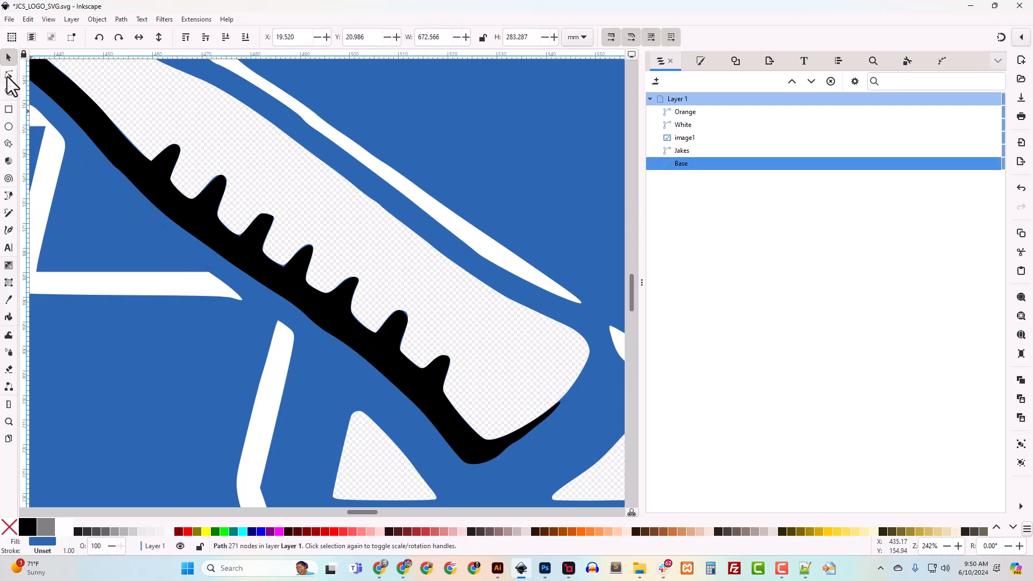
pyautogui.click(8, 74)
pyautogui.moveTo(210, 182); pyautogui.dragTo(210, 185)
pyautogui.click(220, 176)
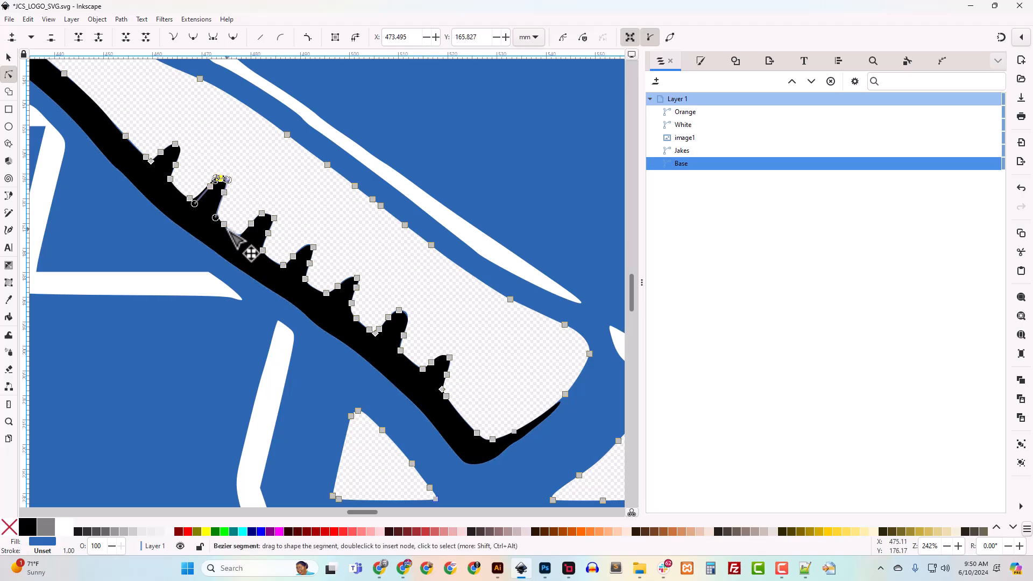
pyautogui.moveTo(224, 224); pyautogui.dragTo(252, 228)
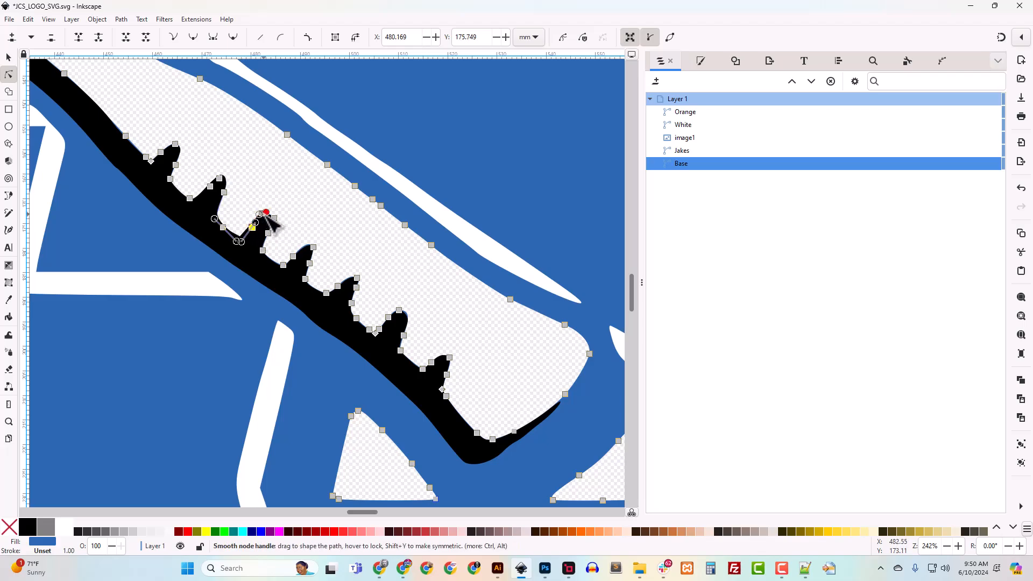
pyautogui.moveTo(263, 213); pyautogui.dragTo(263, 218)
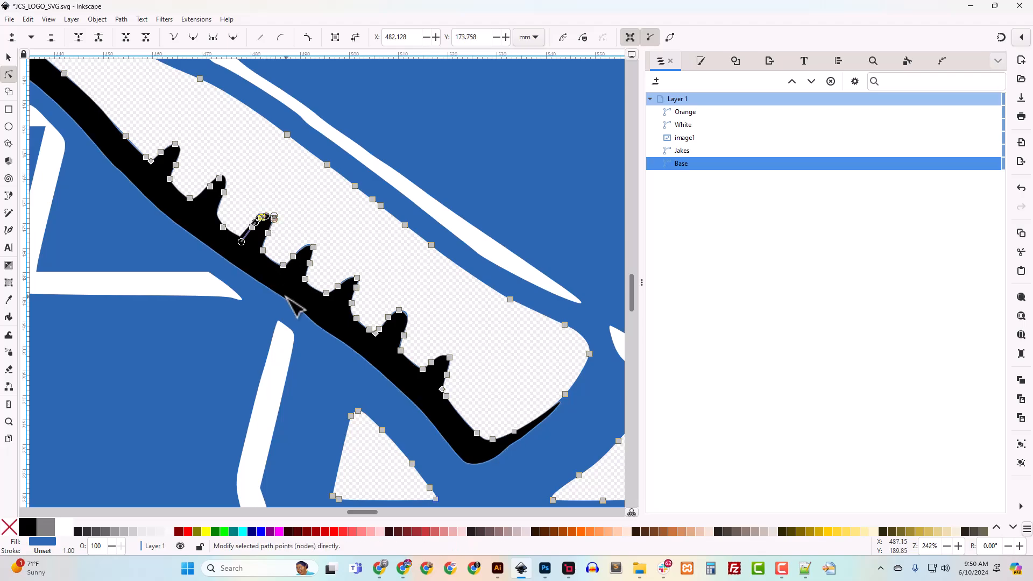
pyautogui.moveTo(402, 312); pyautogui.dragTo(399, 318)
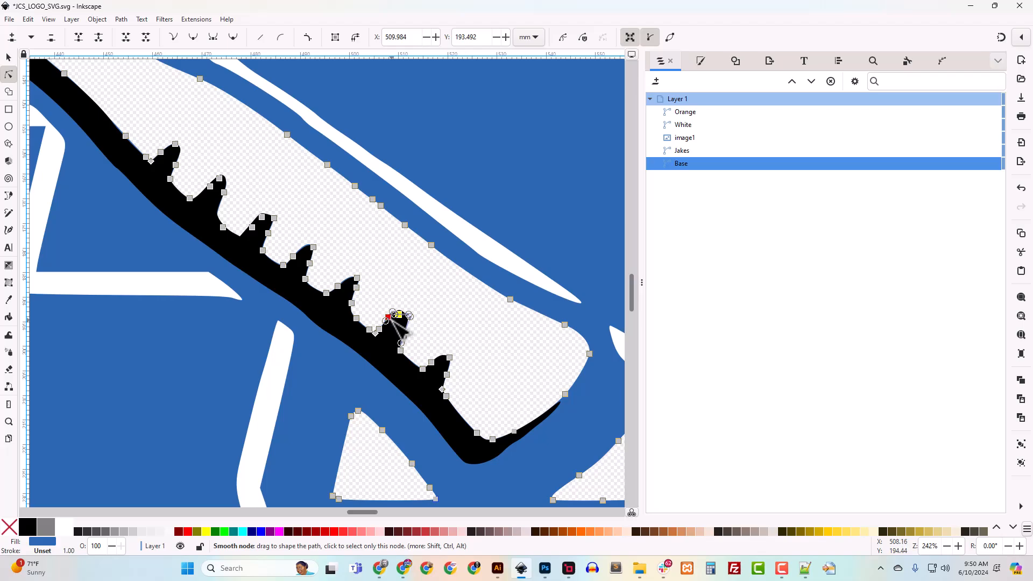
# Move the Base path's nodes along the middle grip teeth inward, including one tooth's side and tip, to tuck the blue beneath the black edging.
pyautogui.press('+')
pyautogui.press('+')
pyautogui.moveTo(344, 291); pyautogui.dragTo(381, 276)
pyautogui.moveTo(325, 303); pyautogui.dragTo(326, 309)
pyautogui.moveTo(300, 212); pyautogui.dragTo(236, 251)
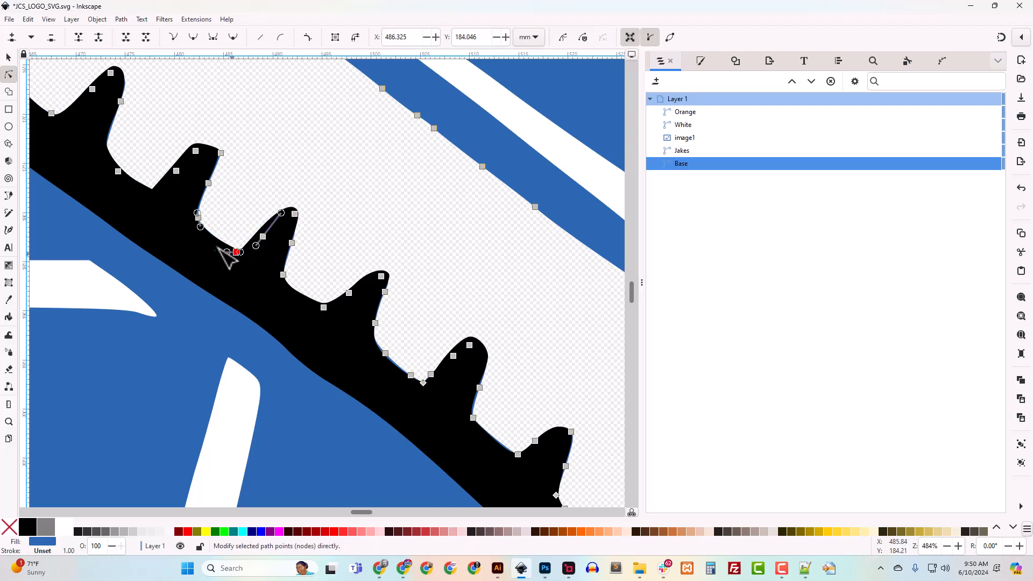
pyautogui.moveTo(199, 218); pyautogui.dragTo(192, 219)
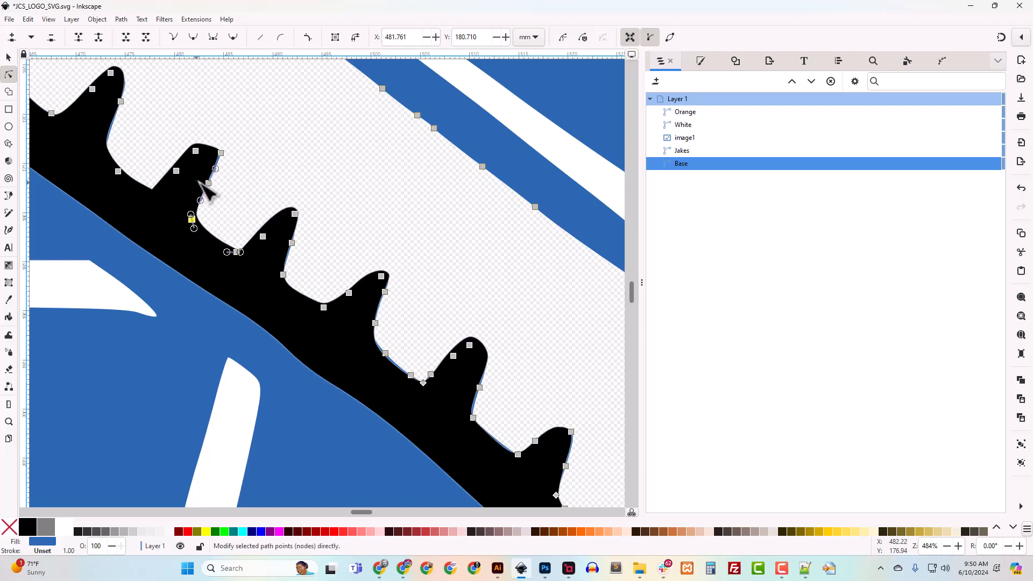
pyautogui.moveTo(209, 183); pyautogui.dragTo(205, 184)
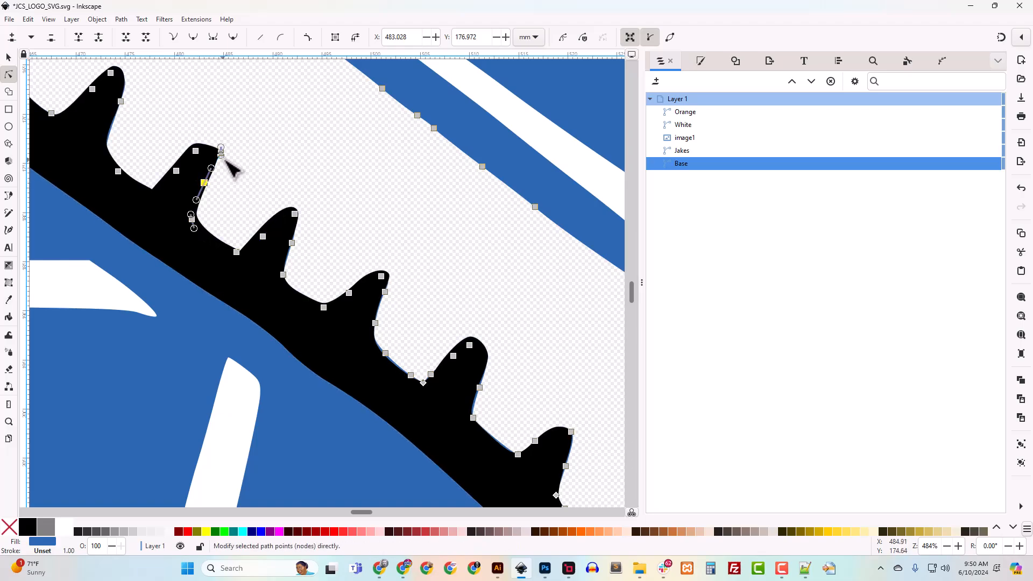
pyautogui.moveTo(221, 153); pyautogui.dragTo(212, 157)
# Tuck the Base path's nodes under the black edging at the grip teeth nearest the hammer head and the notch before the shaft.
pyautogui.moveTo(159, 234); pyautogui.dragTo(270, 274)
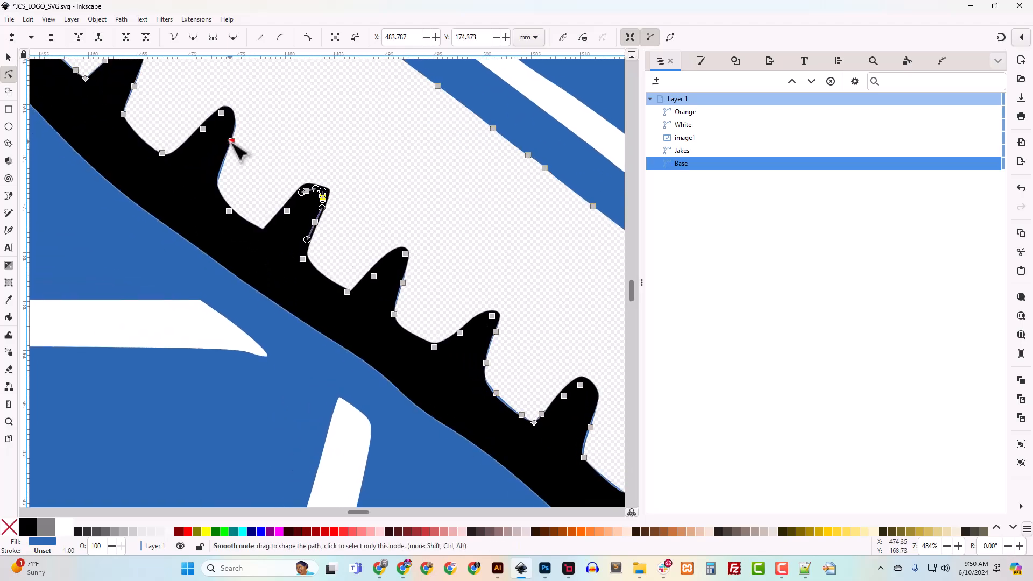
pyautogui.moveTo(232, 141); pyautogui.dragTo(228, 142)
pyautogui.moveTo(208, 212); pyautogui.dragTo(256, 269)
pyautogui.moveTo(187, 192); pyautogui.dragTo(262, 273)
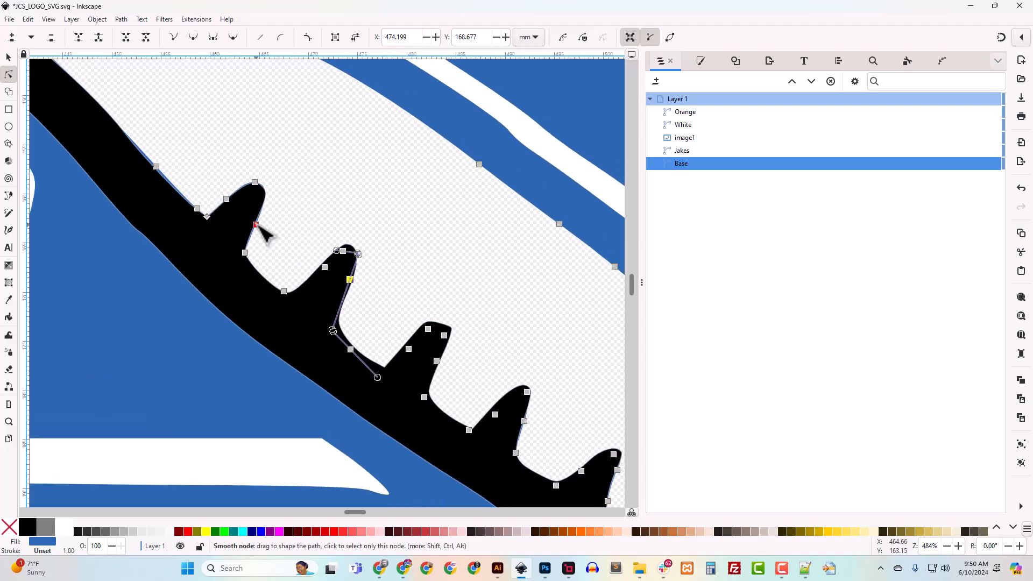
pyautogui.moveTo(256, 225); pyautogui.dragTo(253, 187)
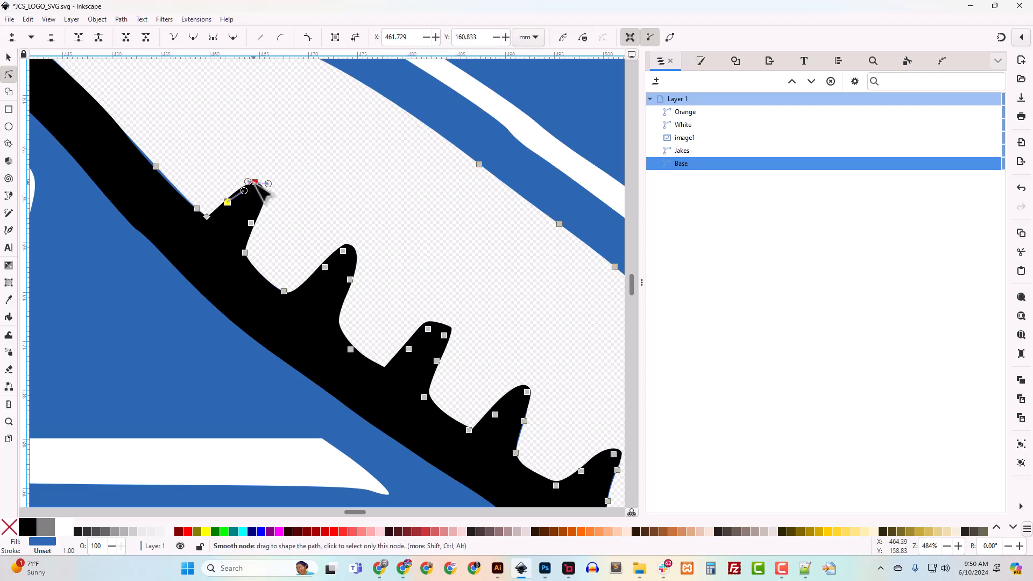
pyautogui.moveTo(207, 217); pyautogui.dragTo(231, 265)
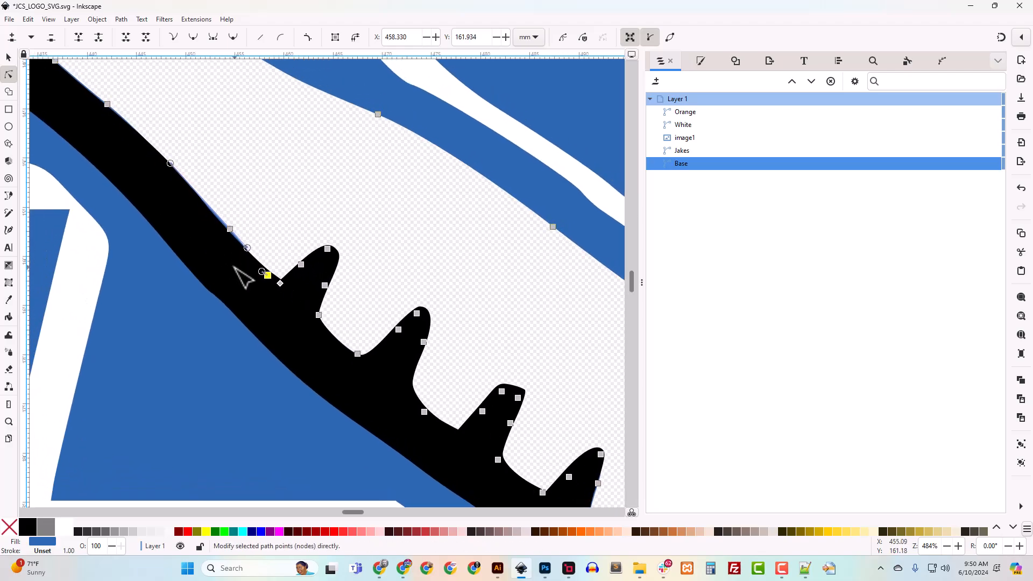
# Shift the Base path's nodes along the smooth shaft between the grip teeth and the hammer's neck inward beneath the black edging.
pyautogui.moveTo(229, 229); pyautogui.dragTo(306, 360)
pyautogui.moveTo(225, 244); pyautogui.dragTo(221, 248)
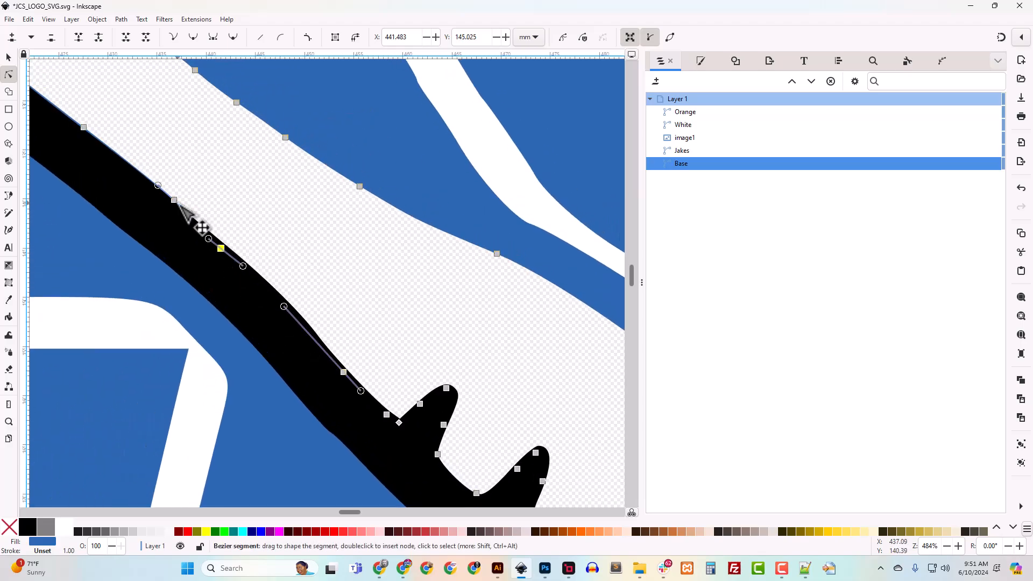
pyautogui.moveTo(173, 200); pyautogui.dragTo(170, 205)
pyautogui.moveTo(176, 236); pyautogui.dragTo(335, 372)
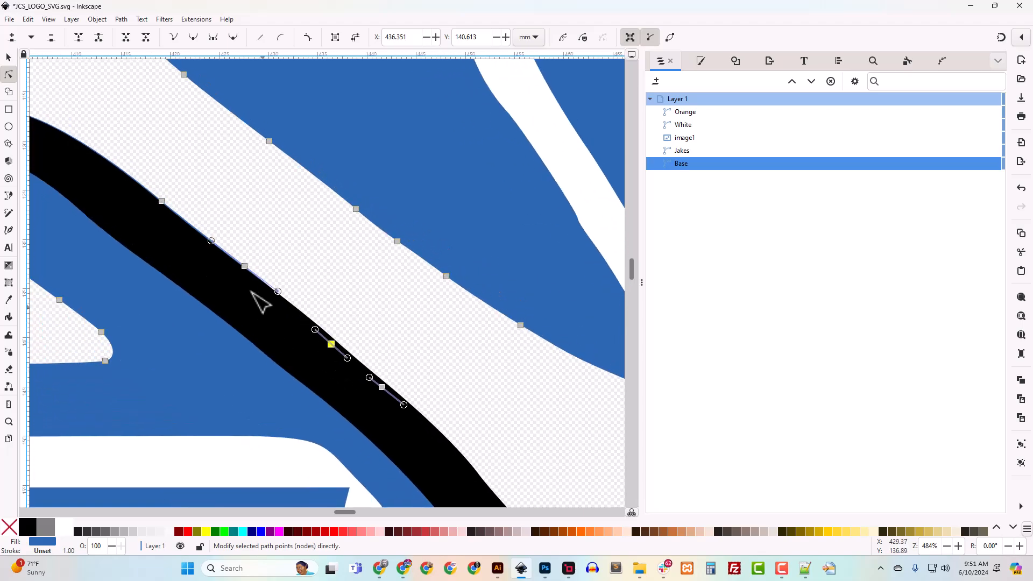
pyautogui.moveTo(244, 266); pyautogui.dragTo(239, 270)
pyautogui.moveTo(186, 250); pyautogui.dragTo(276, 322)
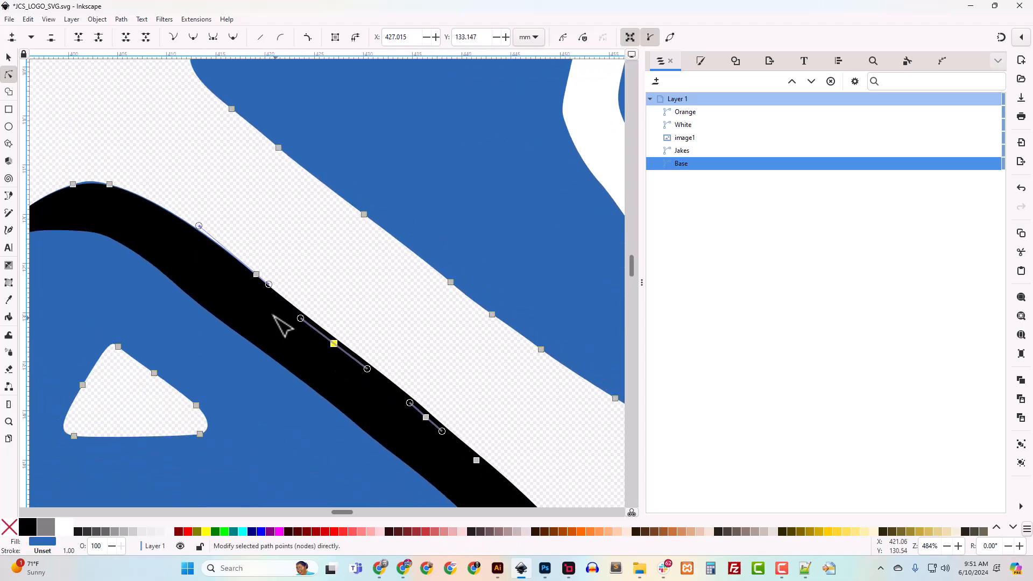
pyautogui.moveTo(257, 276); pyautogui.dragTo(373, 347)
# Adjust the Base path's nodes and curve handle on the arch beneath the hammer's neck to follow the black edging, and deselect the node.
pyautogui.moveTo(284, 257); pyautogui.dragTo(247, 261)
pyautogui.moveTo(251, 289); pyautogui.dragTo(358, 275)
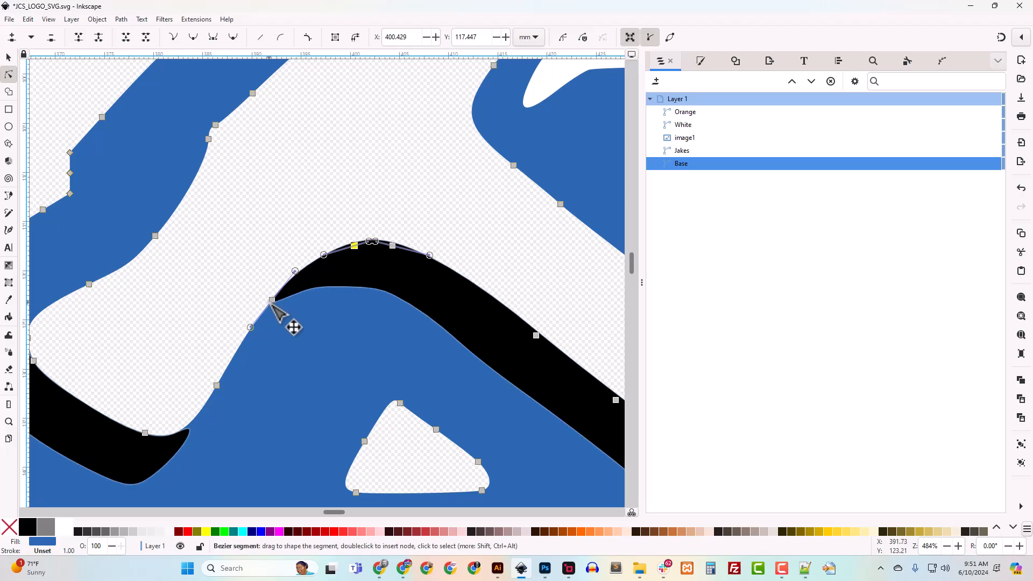
pyautogui.moveTo(273, 301); pyautogui.dragTo(275, 303)
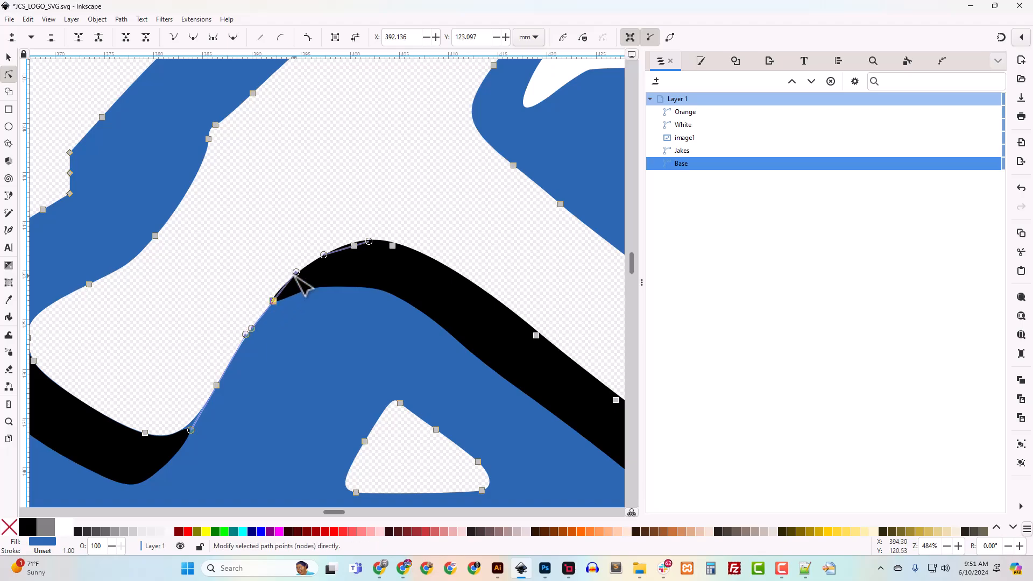
pyautogui.moveTo(296, 272); pyautogui.dragTo(300, 275)
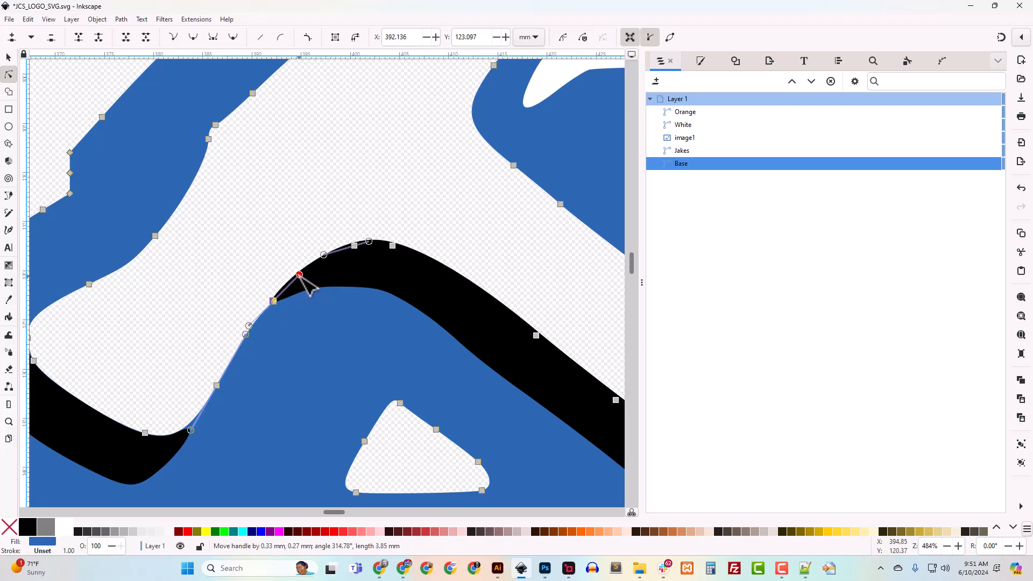
pyautogui.click(279, 271)
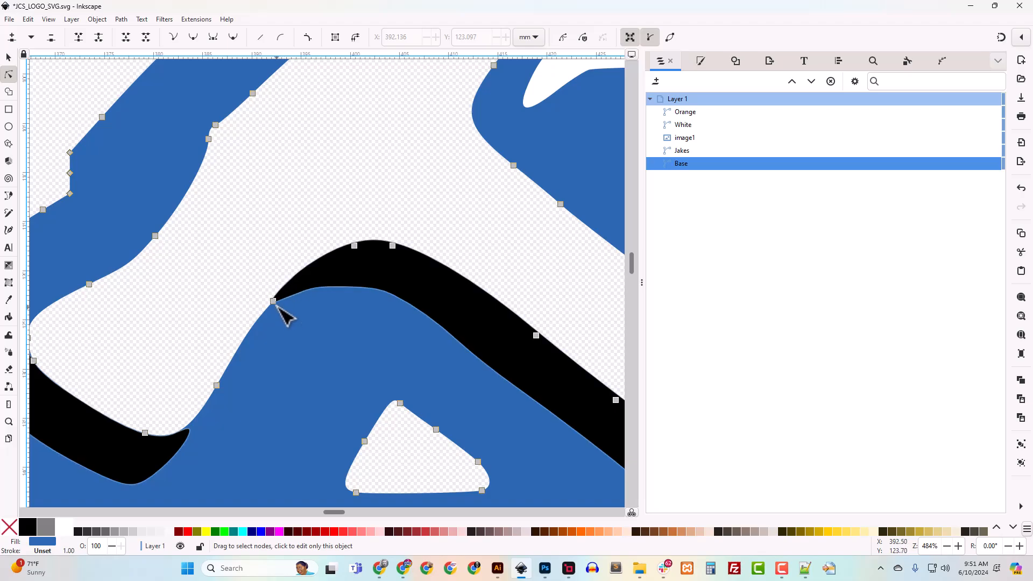
# Reposition the Base path's nodes and adjust their handles around the hammer's striking face to tuck the blue beneath the black edging.
pyautogui.moveTo(196, 310); pyautogui.dragTo(407, 273)
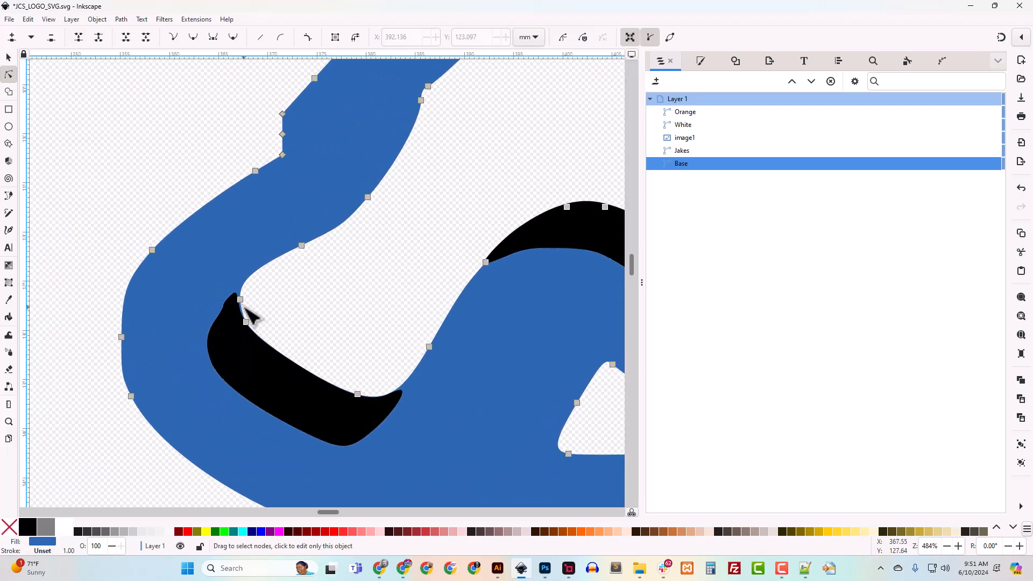
pyautogui.moveTo(240, 300); pyautogui.dragTo(237, 305)
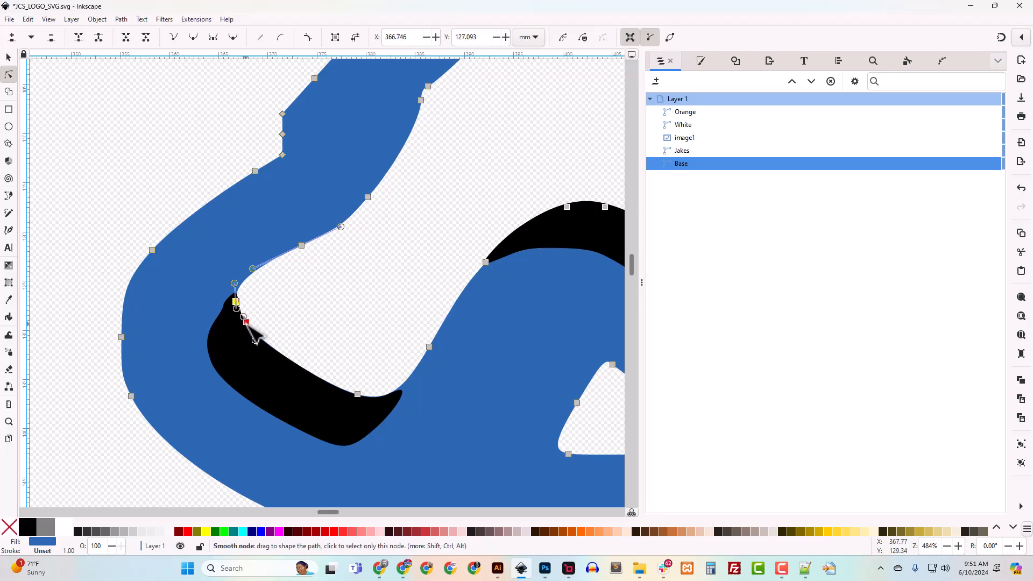
pyautogui.click(244, 324)
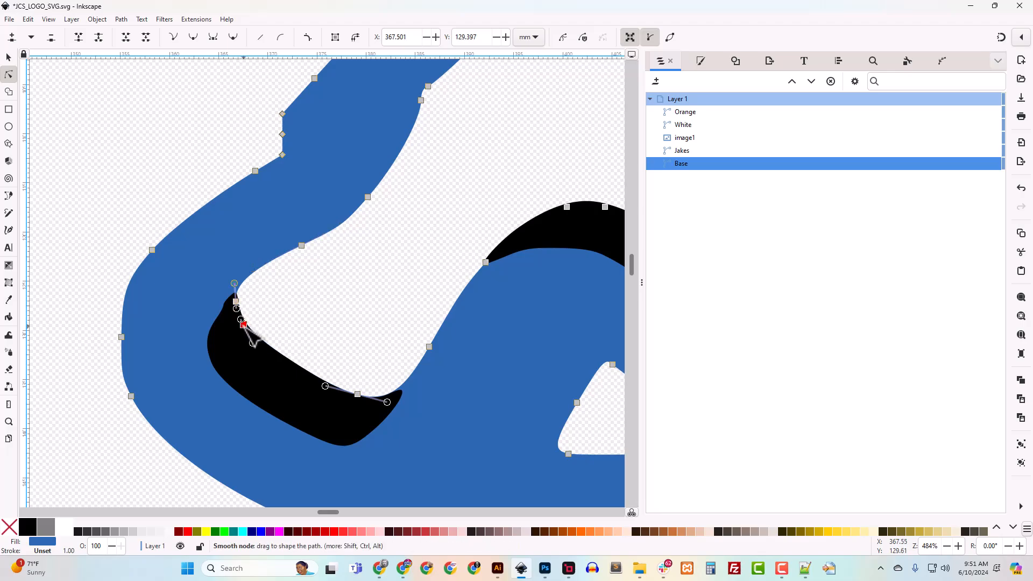
pyautogui.moveTo(358, 396); pyautogui.dragTo(402, 394)
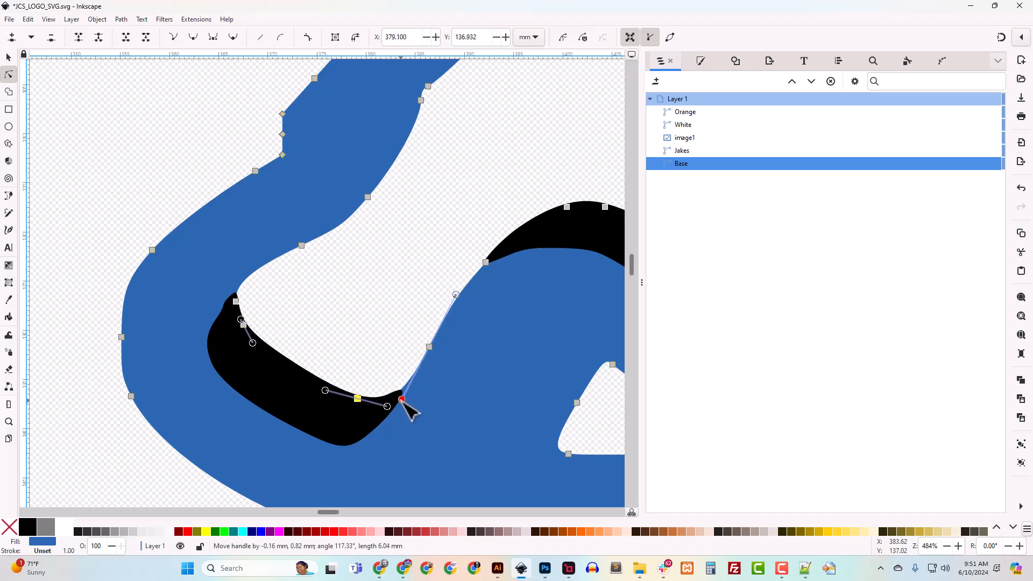
pyautogui.click(235, 302)
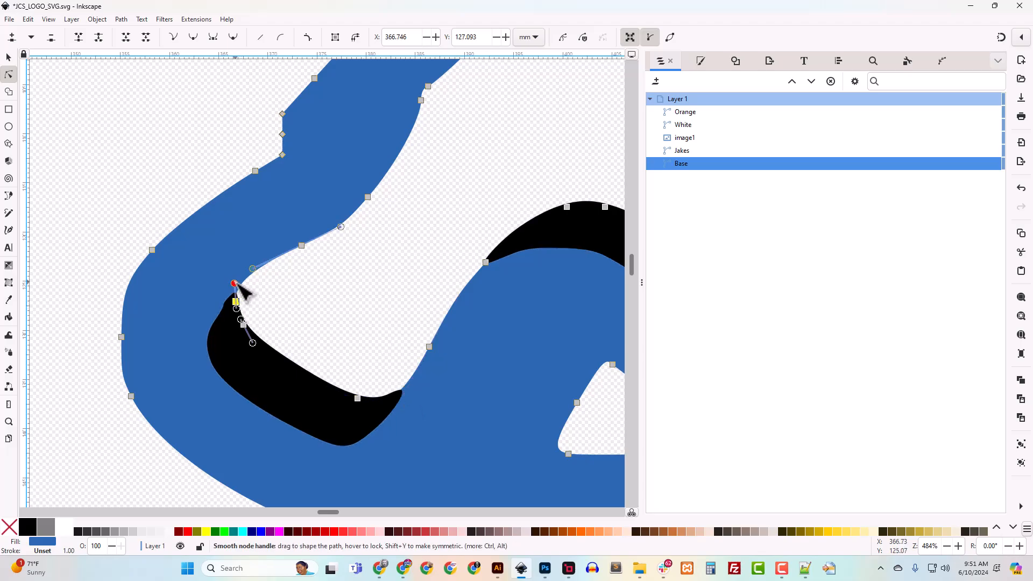
pyautogui.moveTo(235, 284); pyautogui.dragTo(233, 278)
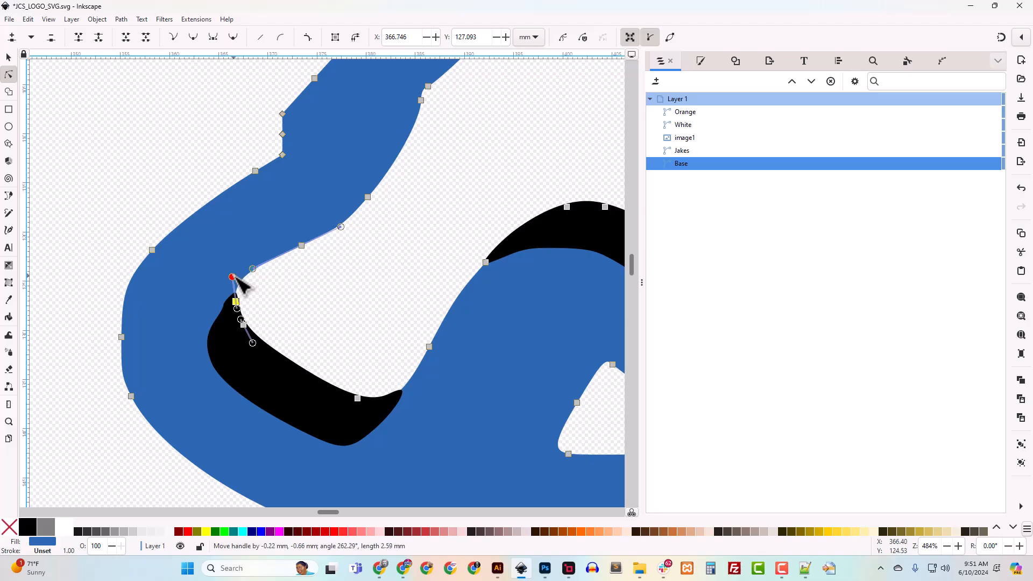
# Select the Orange edging path and move the tip node of the third grip tooth from the head slightly outward, to about X 483.07, Y 172.70 mm.
pyautogui.moveTo(349, 362); pyautogui.dragTo(252, 425)
pyautogui.moveTo(425, 242); pyautogui.dragTo(264, 363)
pyautogui.moveTo(359, 307); pyautogui.dragTo(242, 350)
pyautogui.scroll(-5, 260, 348)
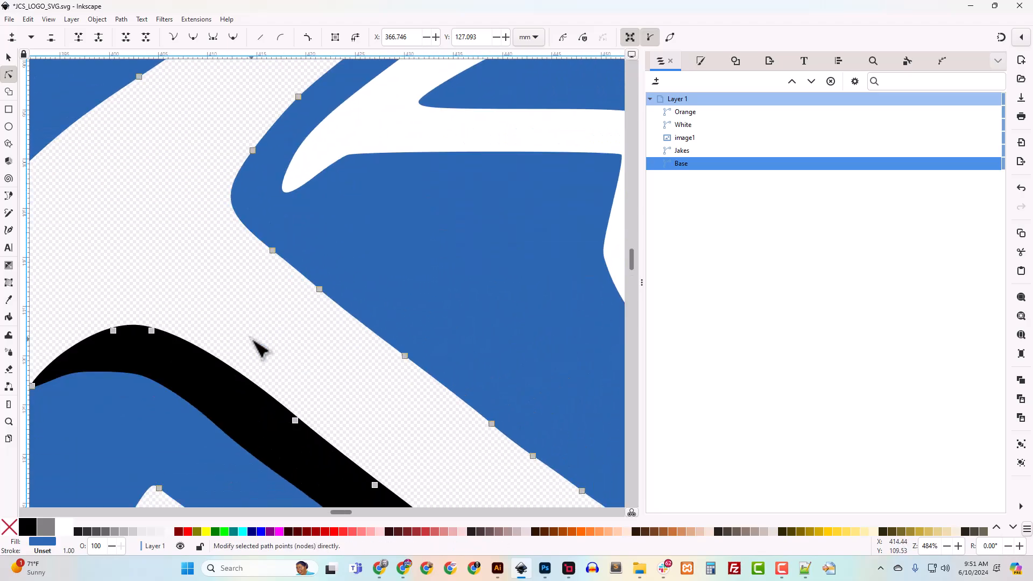
pyautogui.keyDown('ctrl'); pyautogui.scroll(-5, 260, 348); pyautogui.keyUp('ctrl')
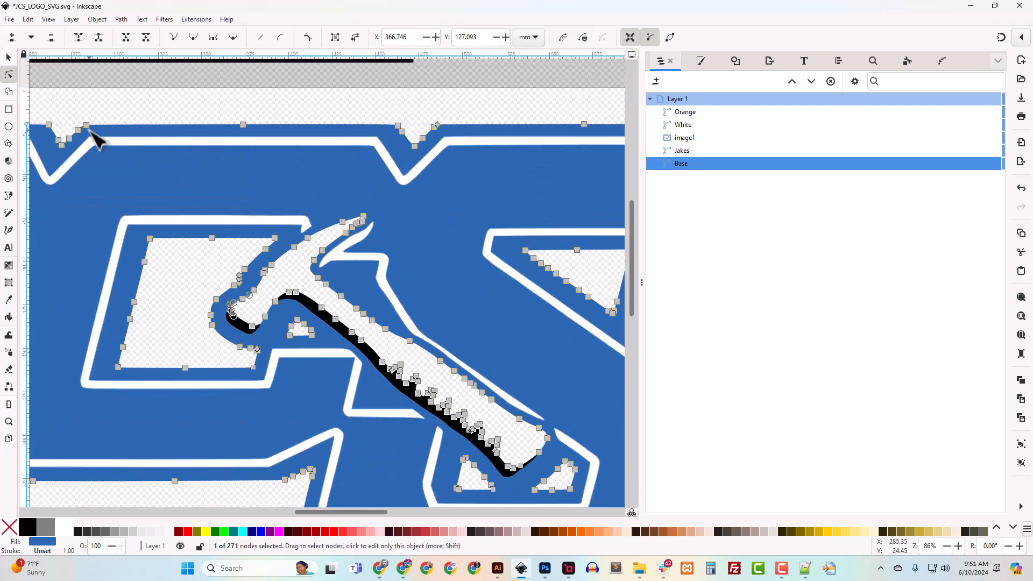
pyautogui.click(9, 57)
pyautogui.keyDown('ctrl'); pyautogui.scroll(4, 427, 336); pyautogui.keyUp('ctrl')
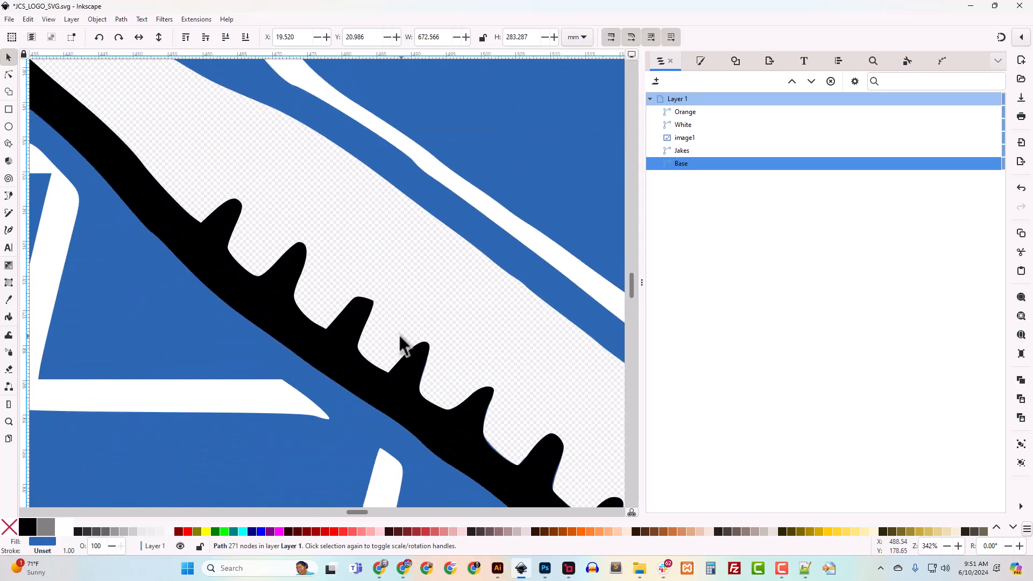
pyautogui.click(350, 329)
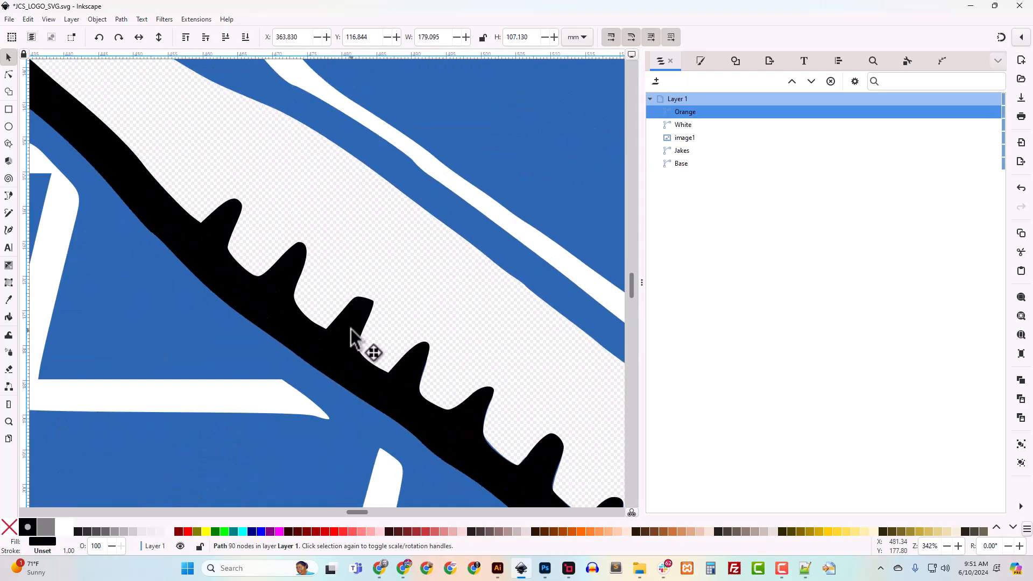
pyautogui.click(9, 74)
pyautogui.click(363, 297)
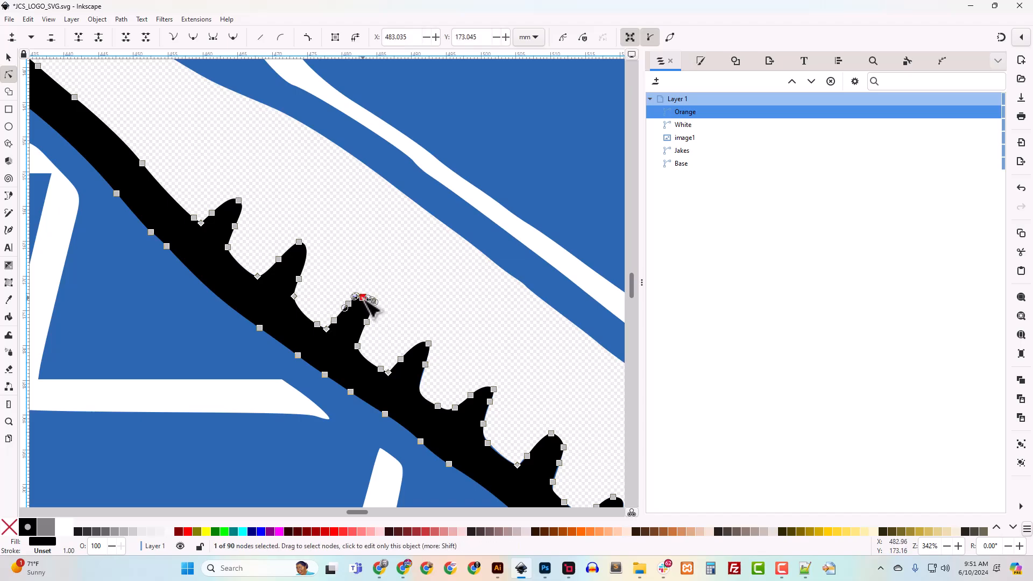
pyautogui.press('+')
pyautogui.press('+')
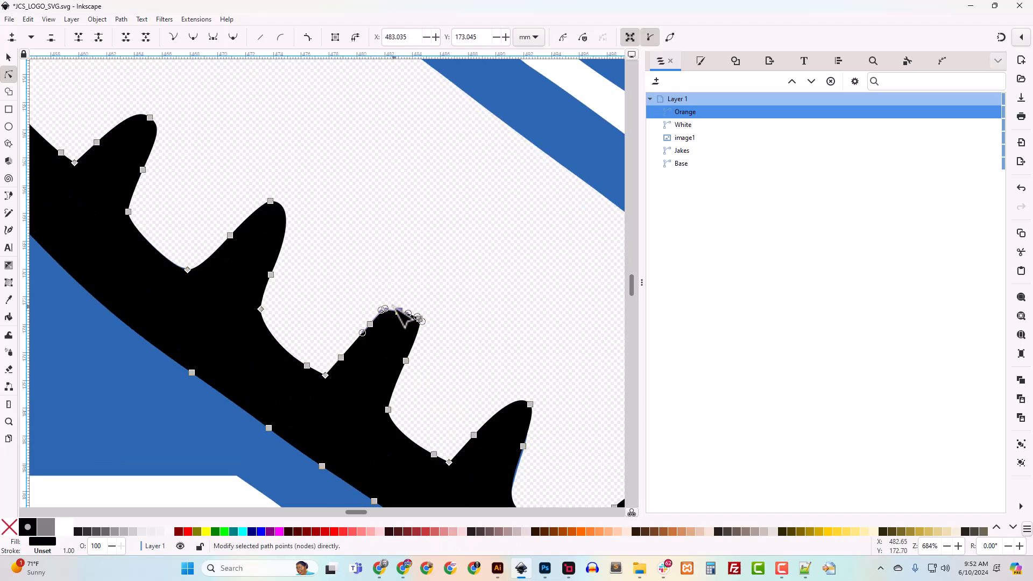
pyautogui.moveTo(398, 311); pyautogui.dragTo(399, 306)
pyautogui.click(473, 307)
# Fill the Orange edging path with the orange sampled from the hammer edging in the reference logo, RGBA fb9d21ff.
pyautogui.press('-')
pyautogui.press('-')
pyautogui.press('-')
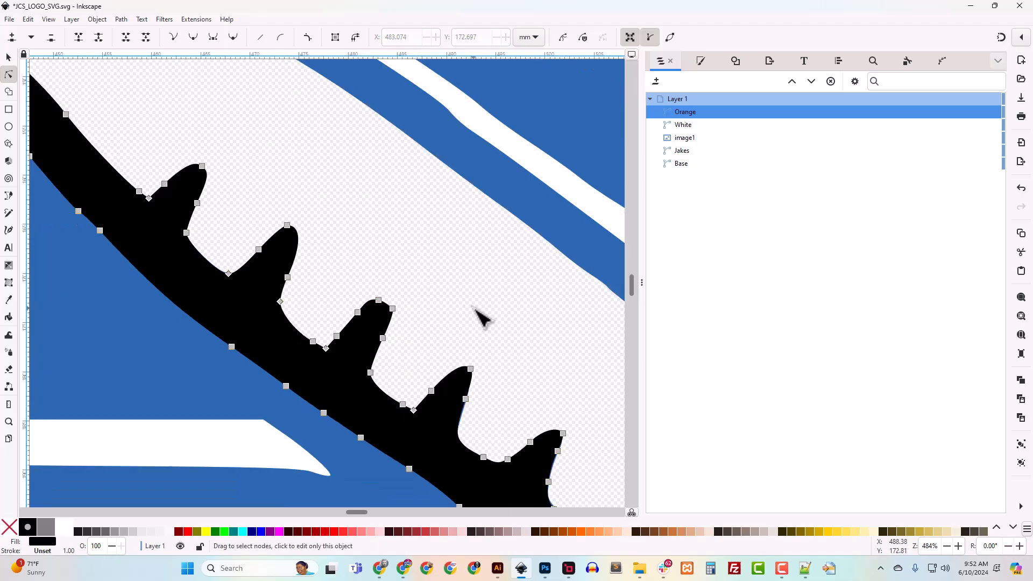
pyautogui.press('-')
pyautogui.press('-')
pyautogui.press('-')
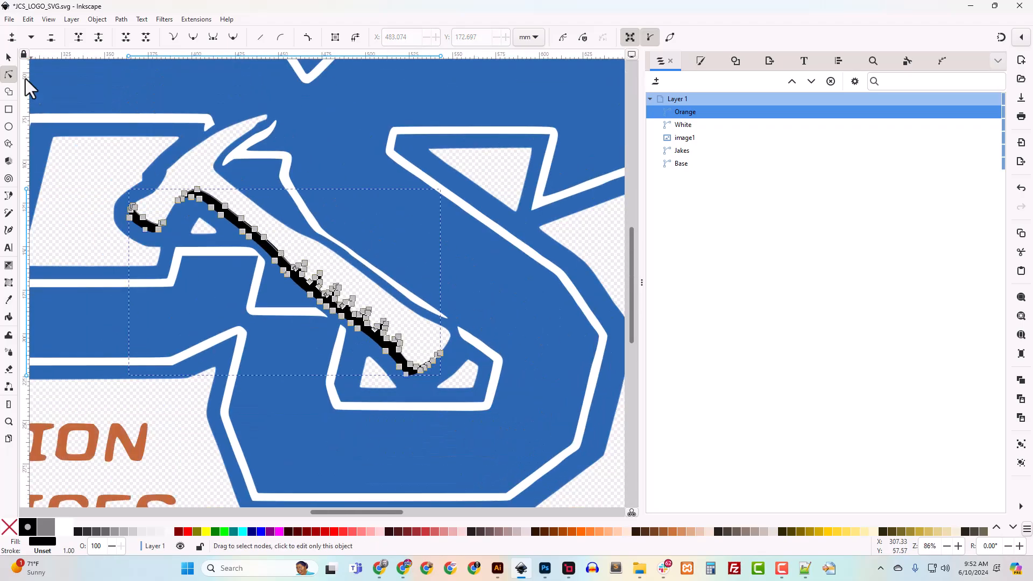
pyautogui.click(8, 58)
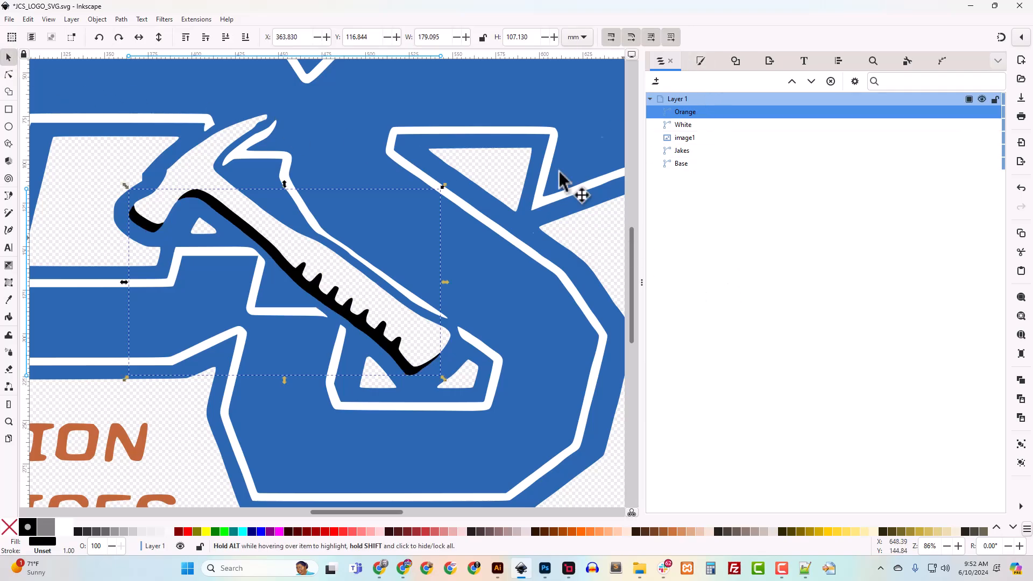
pyautogui.scroll(10, 438, 283)
pyautogui.scroll(4, 479, 351)
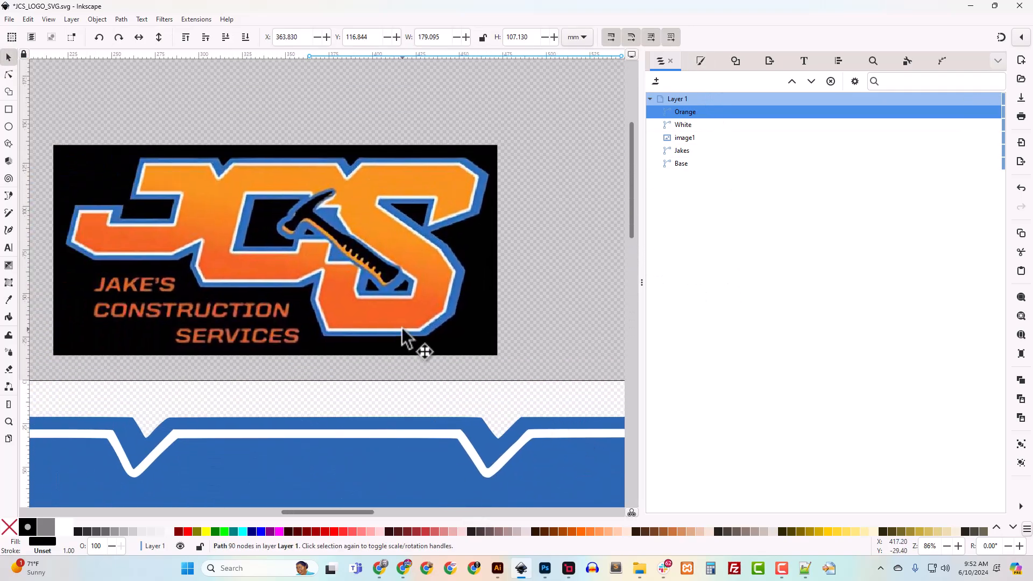
pyautogui.press('+')
pyautogui.press('+')
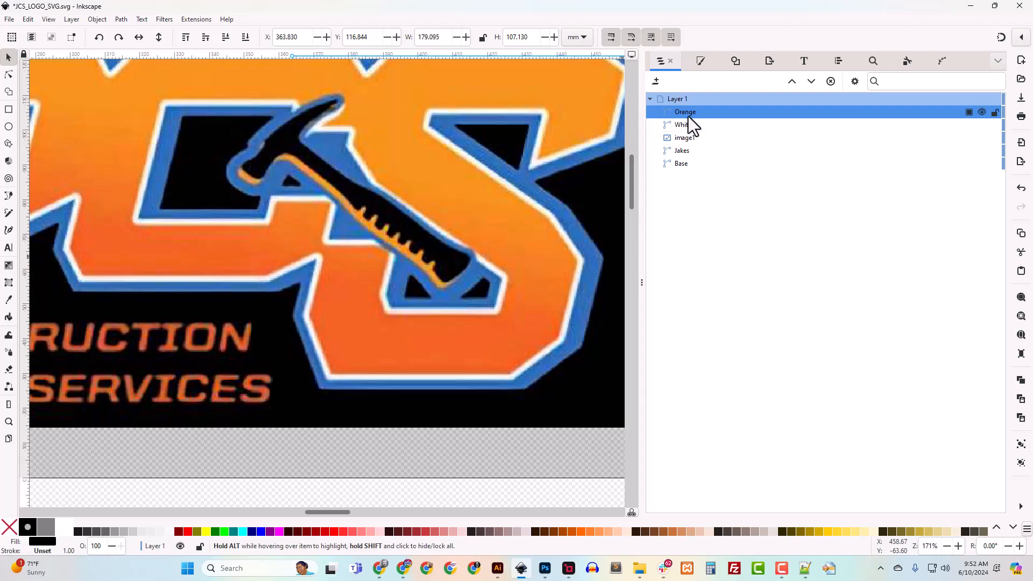
pyautogui.click(702, 61)
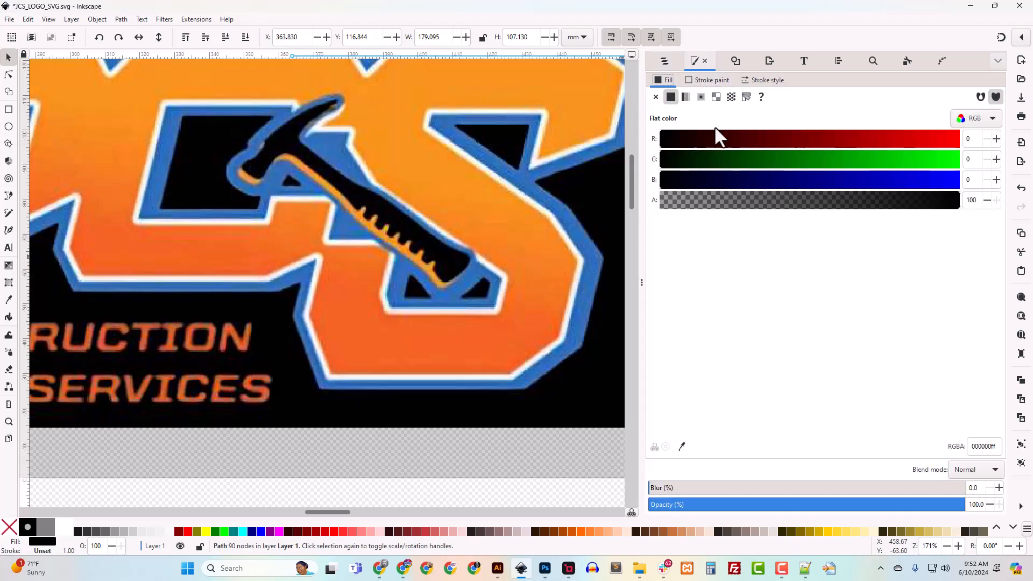
pyautogui.click(682, 446)
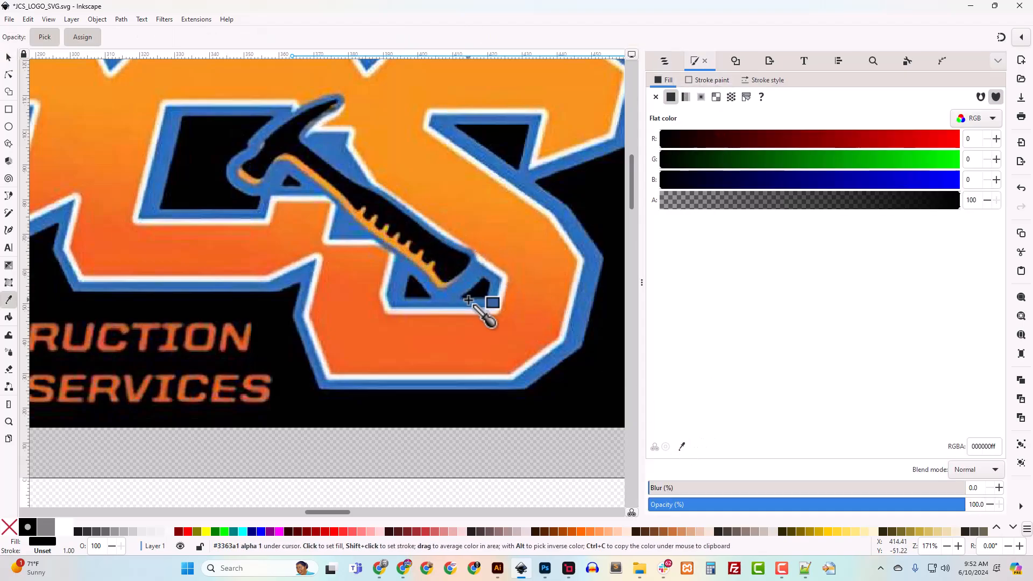
pyautogui.click(416, 259)
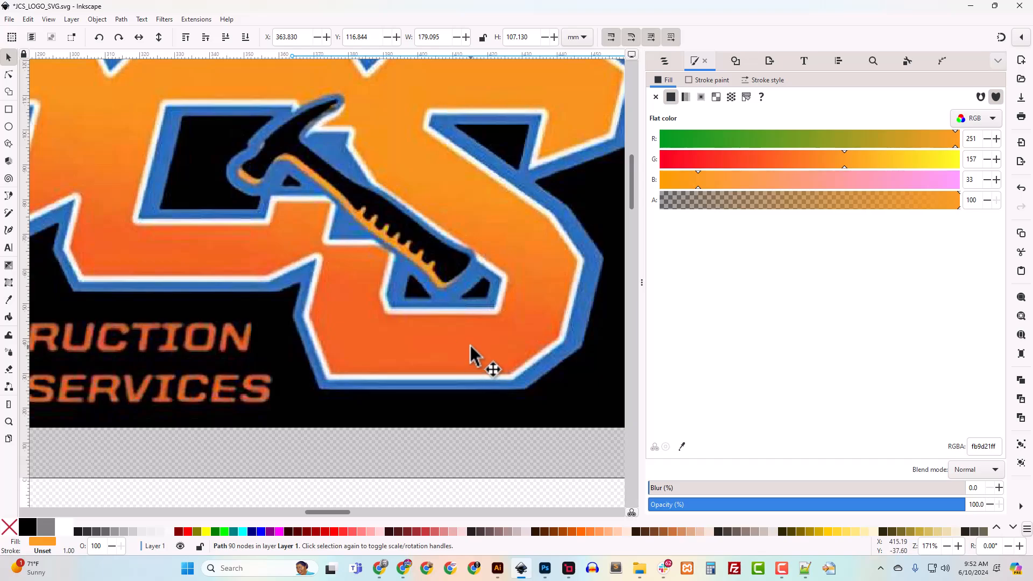
pyautogui.scroll(-4, 472, 355)
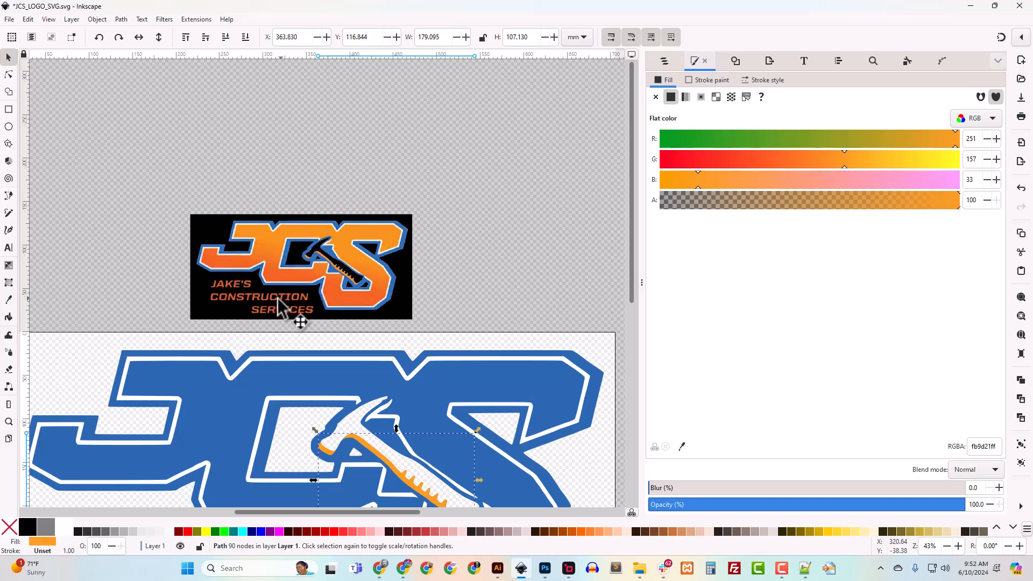
# Look over the logo with the orange hammer edging and save the SVG document.
pyautogui.scroll(-3, 468, 222)
pyautogui.hscroll(1, 469, 222)
pyautogui.scroll(-1, 469, 222)
pyautogui.scroll(-5, 484, 300)
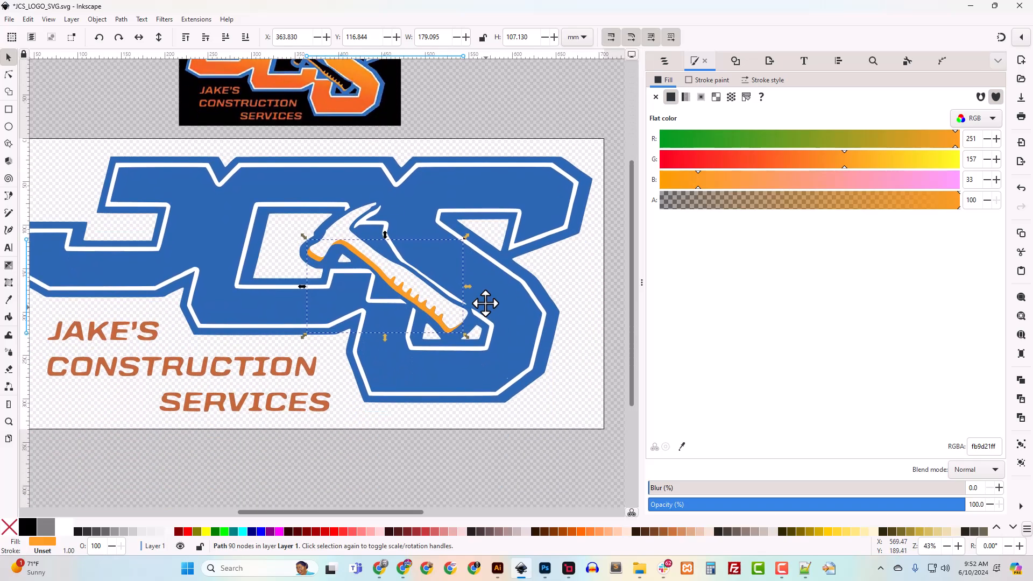
pyautogui.scroll(-1, 307, 355)
pyautogui.hscroll(-1, 306, 355)
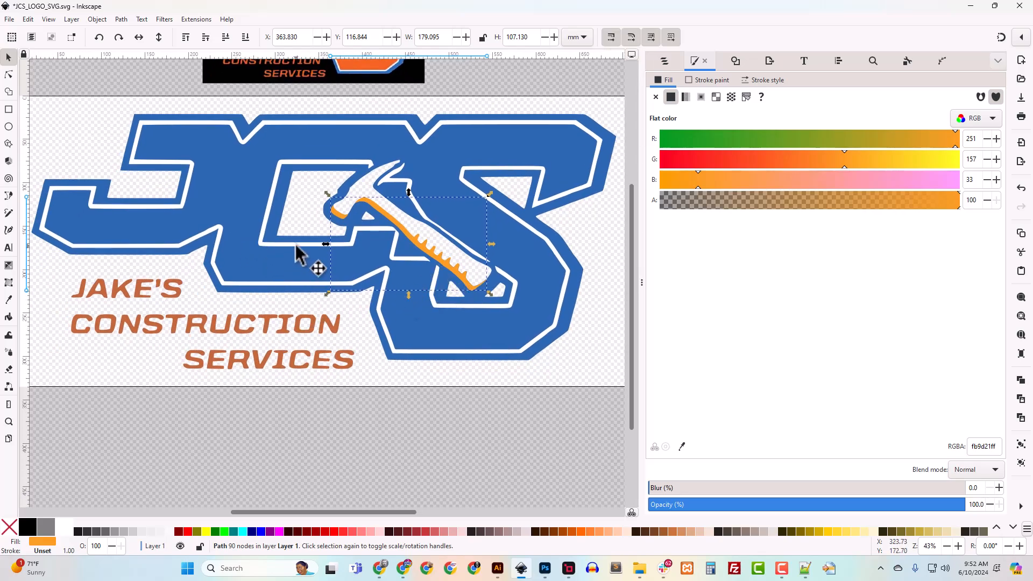
pyautogui.keyDown('ctrl'); pyautogui.scroll(3, 295, 253); pyautogui.keyUp('ctrl')
pyautogui.moveTo(353, 266); pyautogui.dragTo(198, 402)
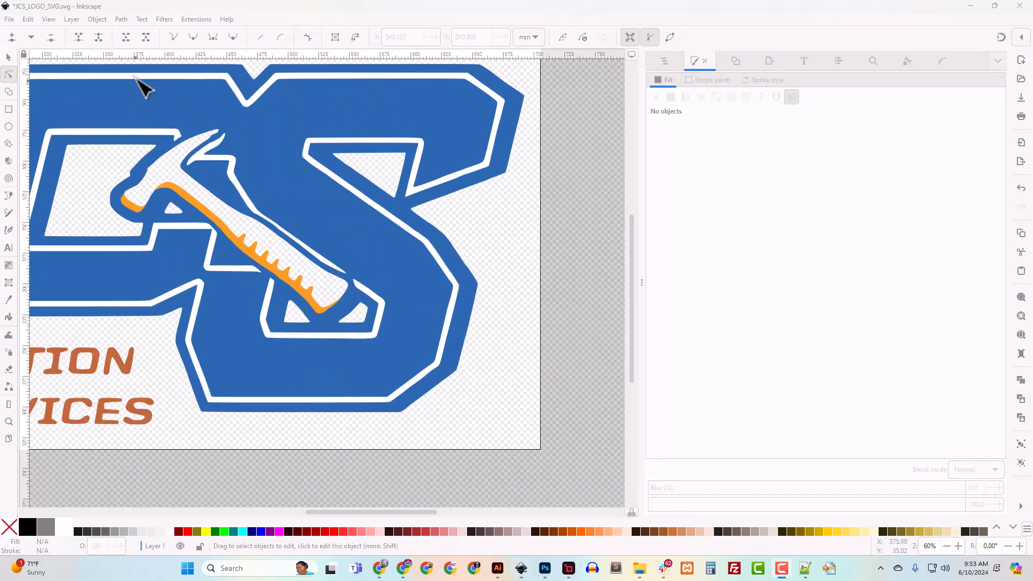
pyautogui.click(9, 20)
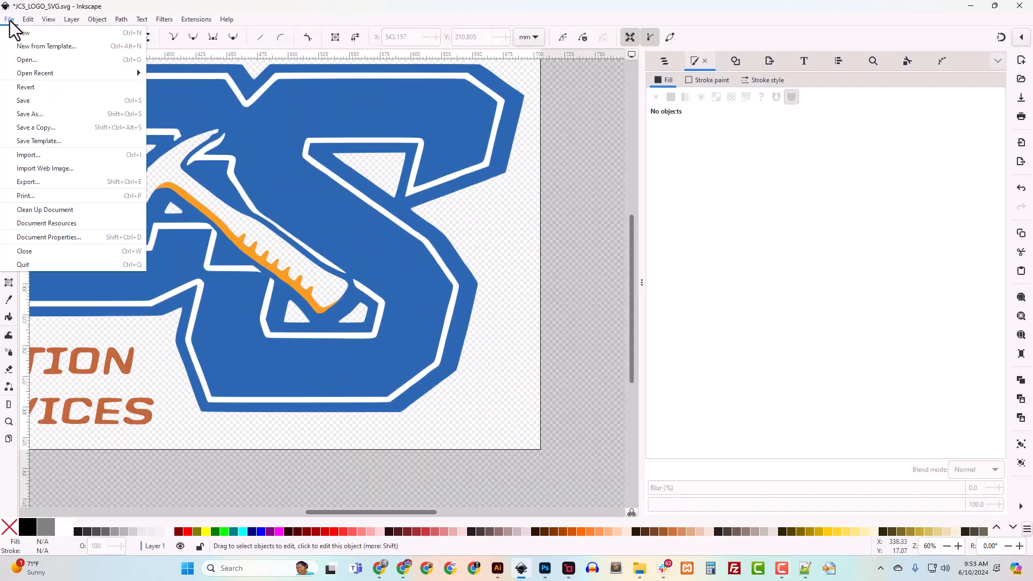
pyautogui.click(30, 102)
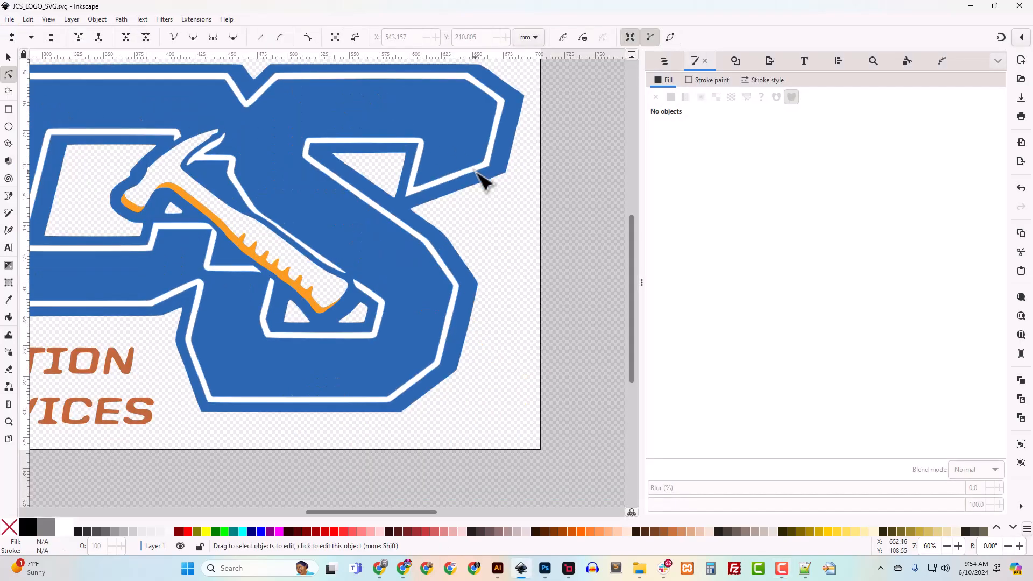
# Switch to the logo's PSD in Photopea, hide Layer 2 and show the Background layer.
pyautogui.click(971, 5)
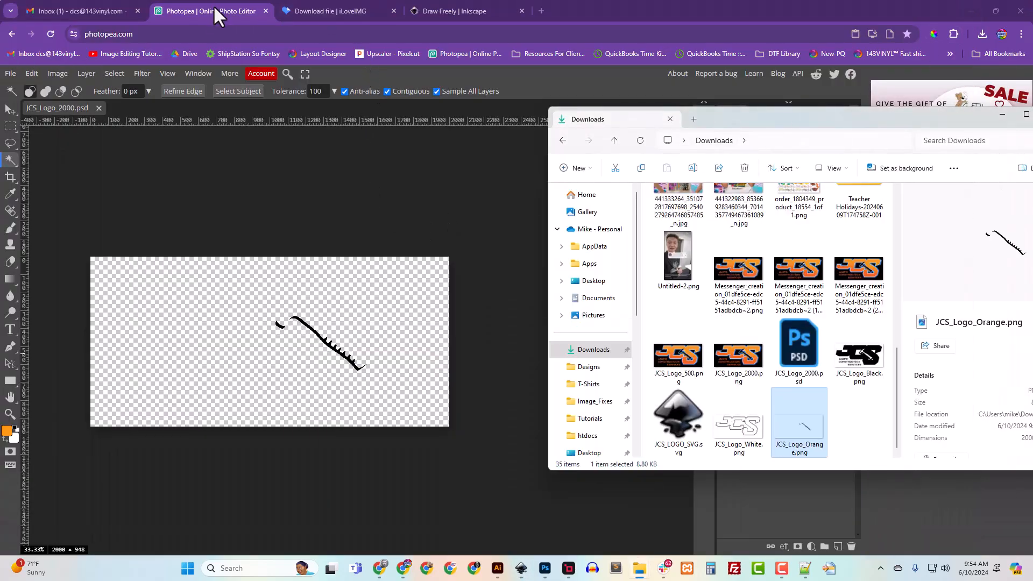
pyautogui.click(214, 6)
pyautogui.click(724, 277)
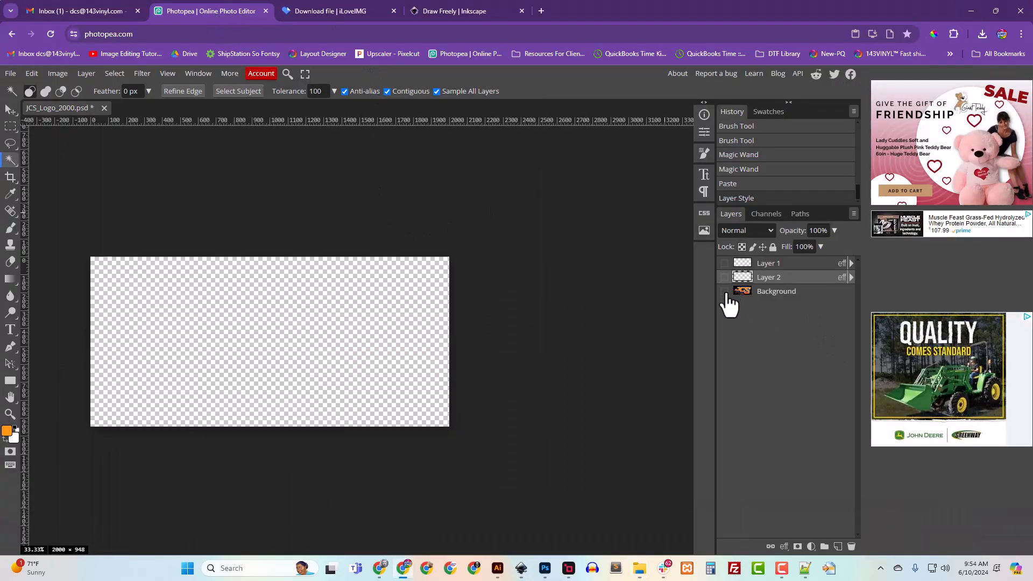
pyautogui.click(724, 291)
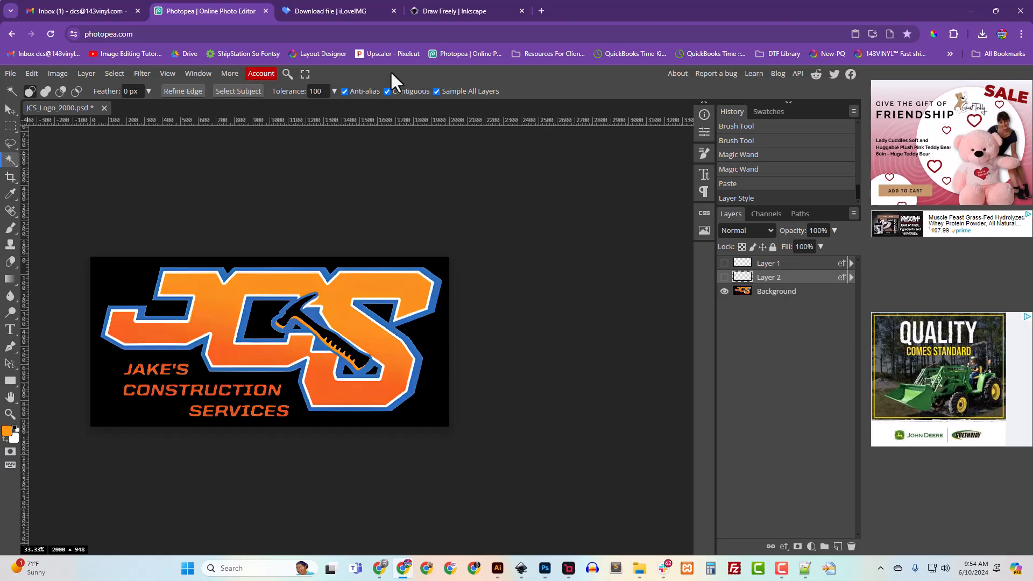
# Select the orange gradient fill of the JCS letters with the Magic Wand and extend the selection to a further area.
pyautogui.click(361, 287)
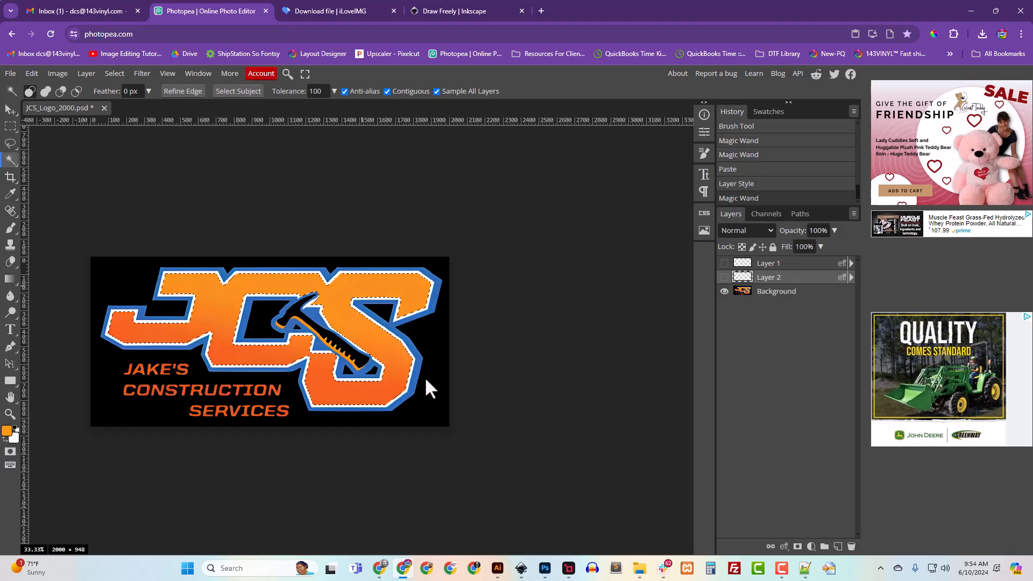
pyautogui.hotkey('ctrl', '+')
pyautogui.hotkey('ctrl', '+')
pyautogui.scroll(-4, 425, 379)
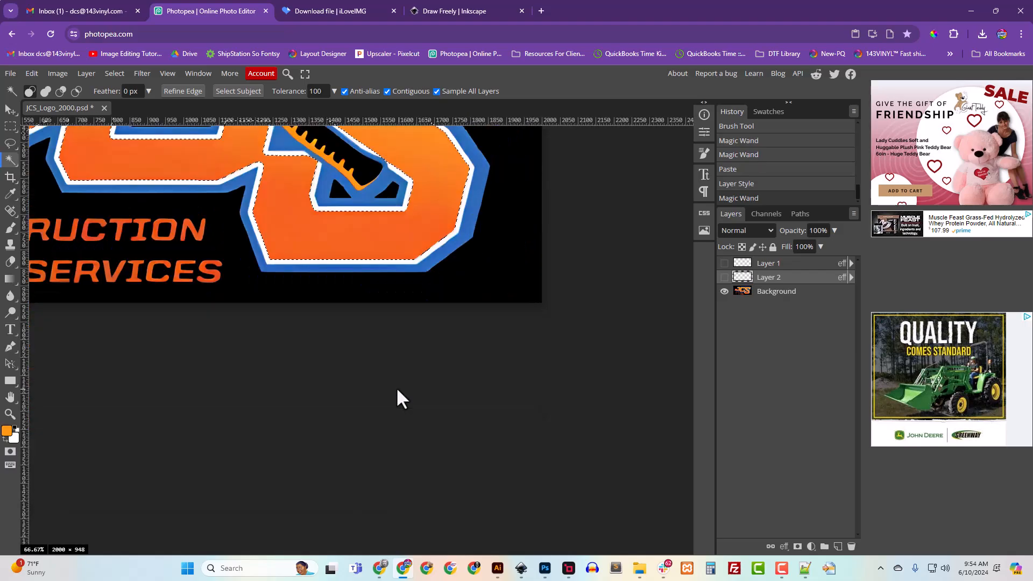
pyautogui.hotkey('ctrl', '+')
pyautogui.scroll(6, 397, 390)
pyautogui.scroll(-4, 423, 386)
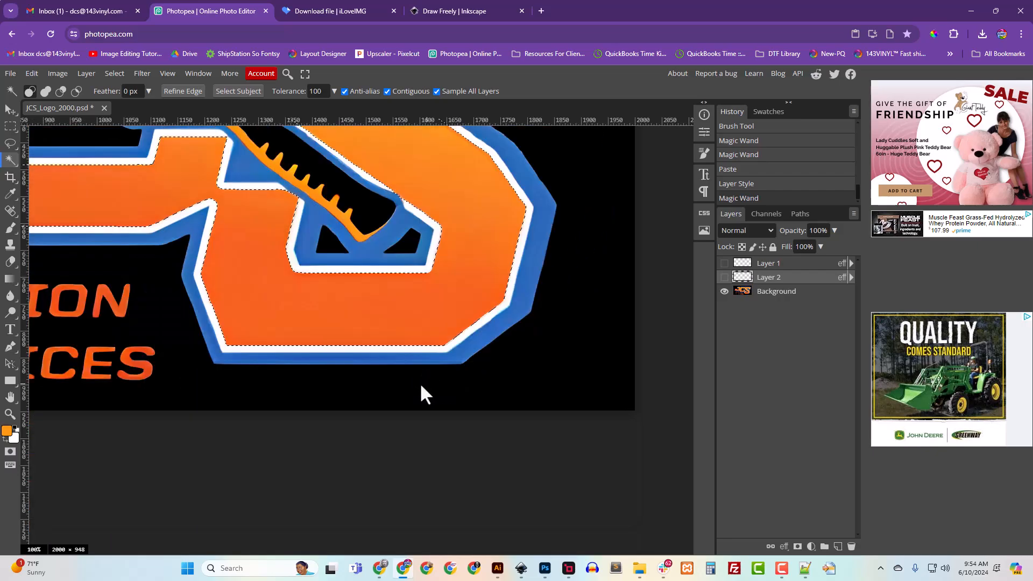
pyautogui.keyDown('shift'); pyautogui.click(237, 317); pyautogui.keyUp('shift')
# Complete the selection along the letters and hammer, and paste the selected fill from the Background layer as a new layer.
pyautogui.moveTo(178, 328); pyautogui.dragTo(514, 440)
pyautogui.moveTo(341, 336); pyautogui.dragTo(84, 347)
pyautogui.moveTo(525, 359); pyautogui.dragTo(521, 410)
pyautogui.moveTo(447, 283); pyautogui.dragTo(523, 337)
pyautogui.moveTo(443, 335); pyautogui.dragTo(553, 254)
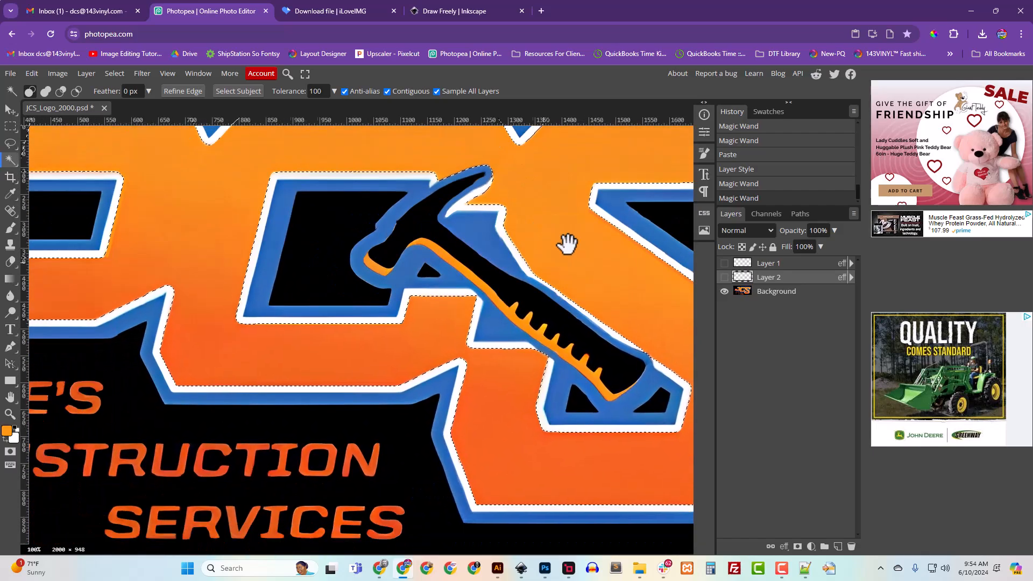
pyautogui.moveTo(270, 359); pyautogui.dragTo(432, 447)
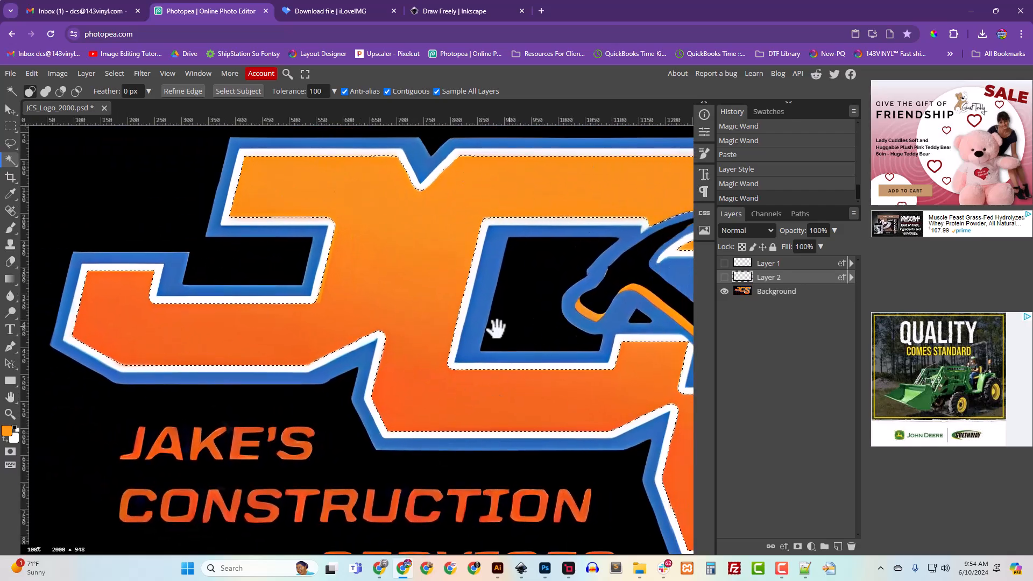
pyautogui.moveTo(498, 325); pyautogui.dragTo(184, 346)
pyautogui.moveTo(236, 394); pyautogui.dragTo(409, 331)
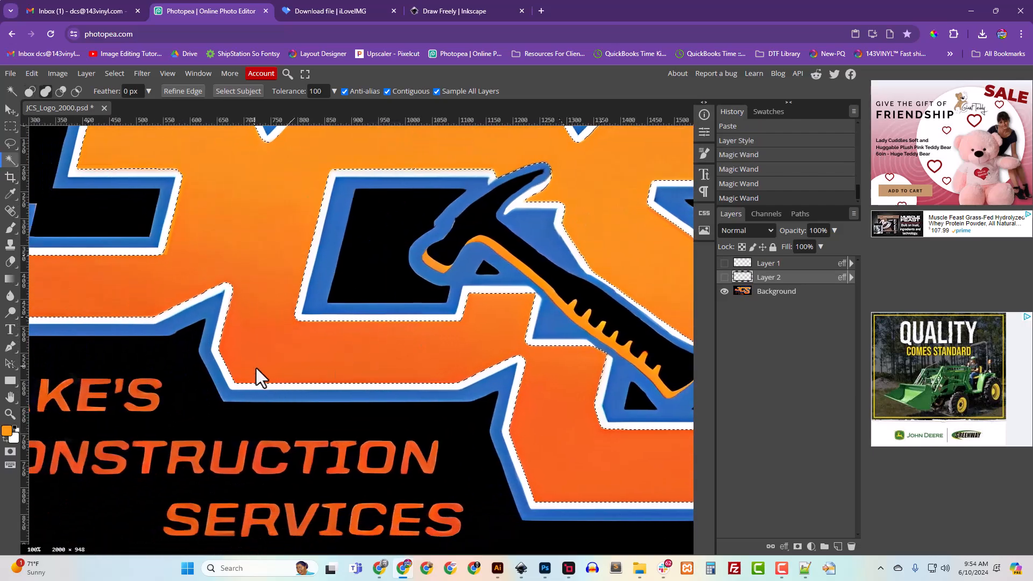
pyautogui.scroll(3, 255, 367)
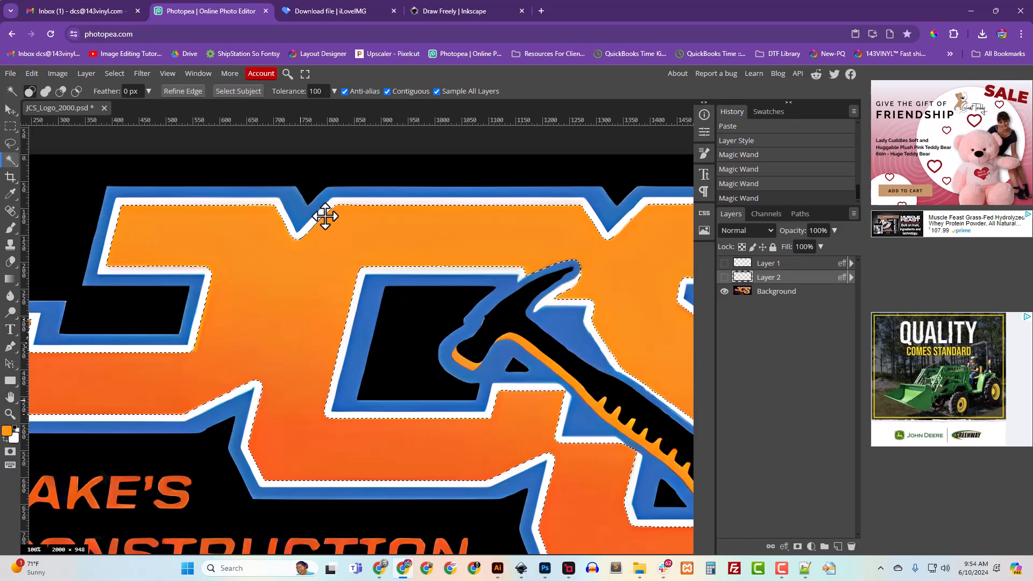
pyautogui.click(775, 303)
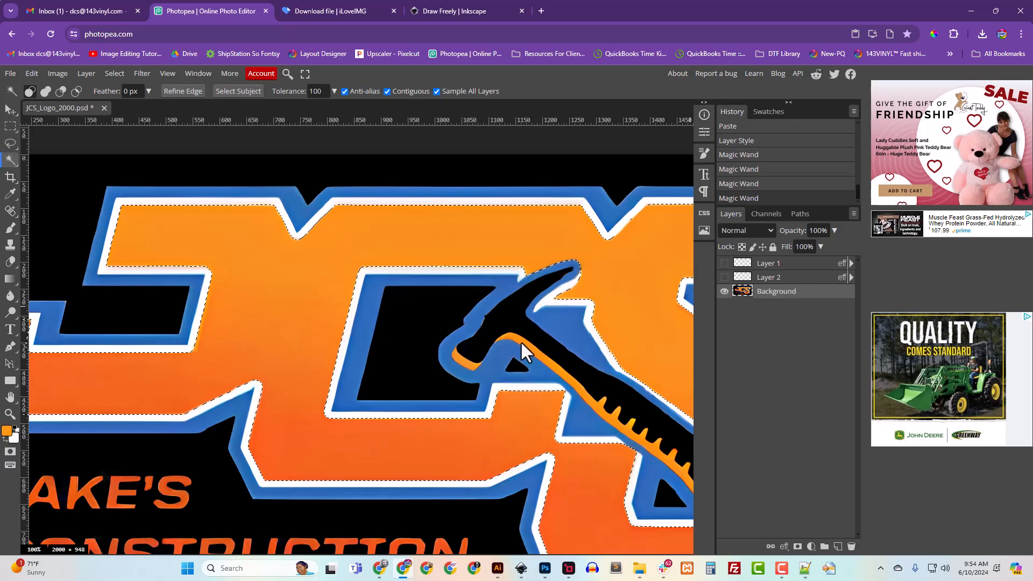
pyautogui.hotkey('ctrl', 'v')
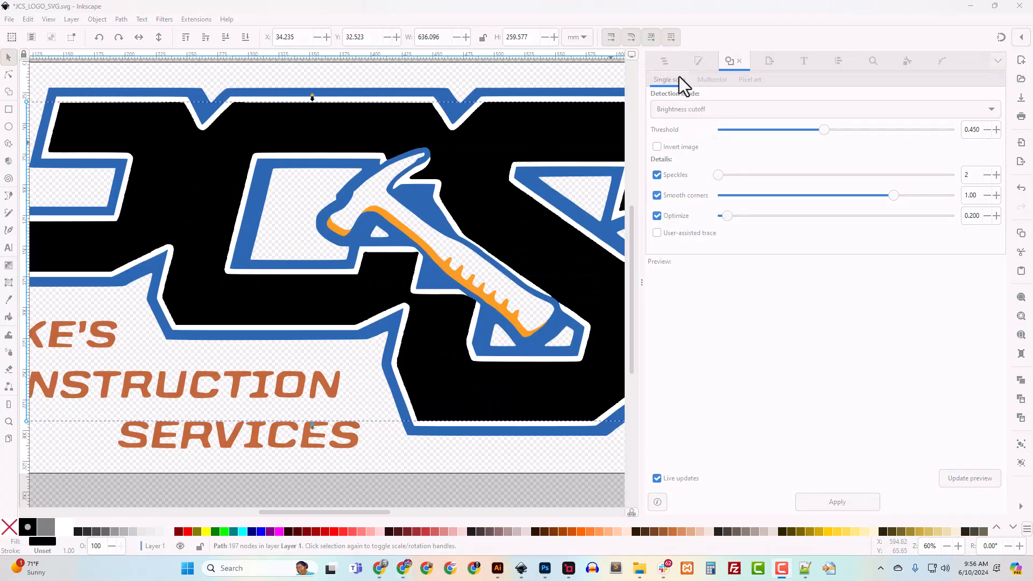
# In Inkscape, delete the embedded image1-9 from Layer 1 and keep the traced letter path.
pyautogui.click(663, 63)
pyautogui.click(684, 126)
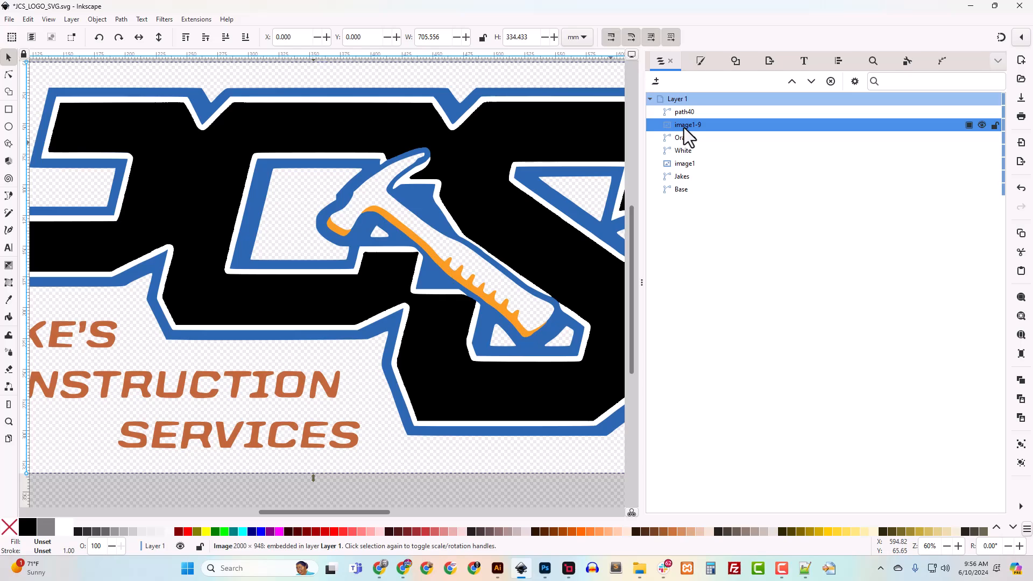
pyautogui.press('Delete')
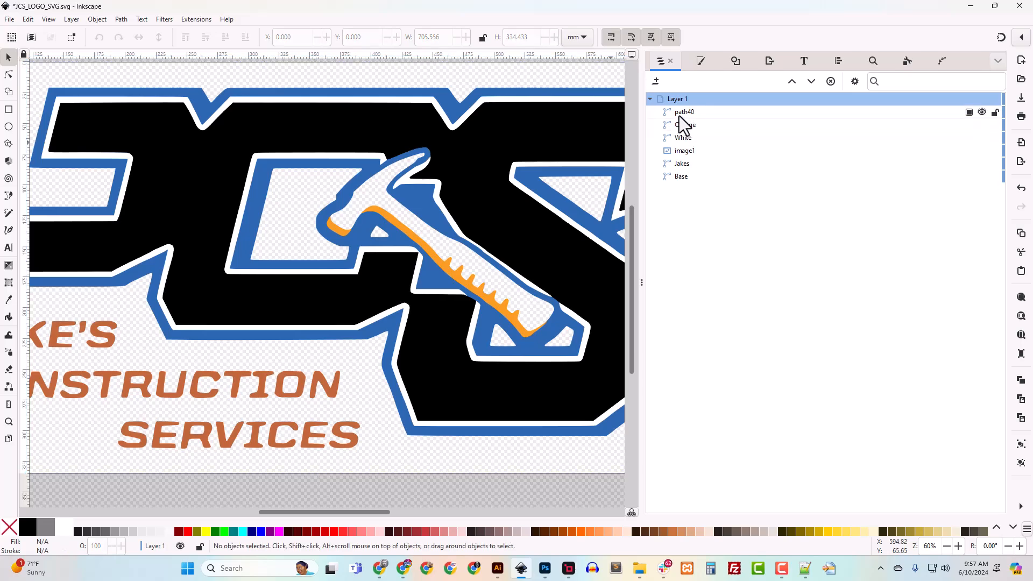
# Rename path40 to Gradient and move it beneath the White path in the stacking order.
pyautogui.doubleClick(681, 113)
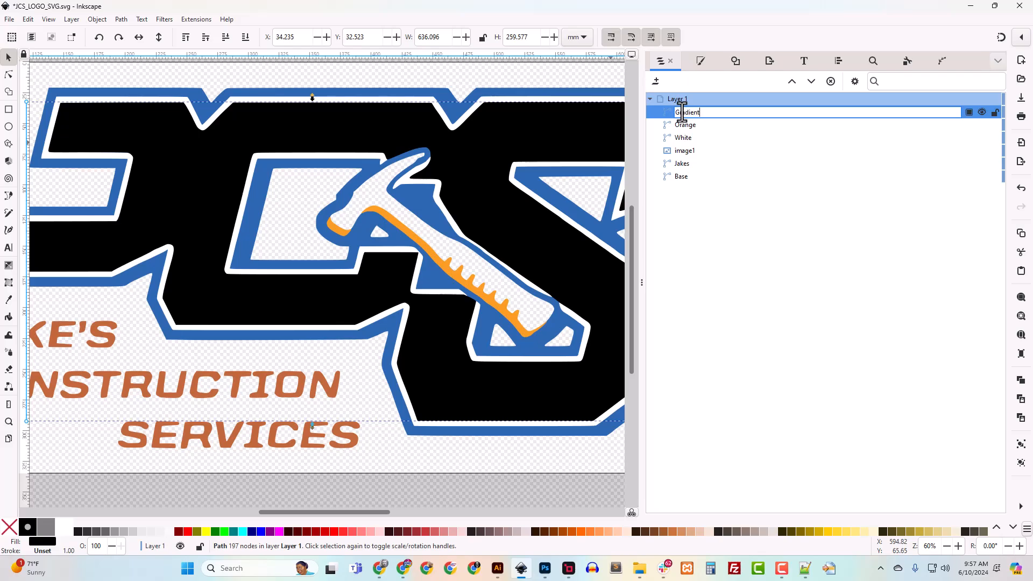
pyautogui.press('Return')
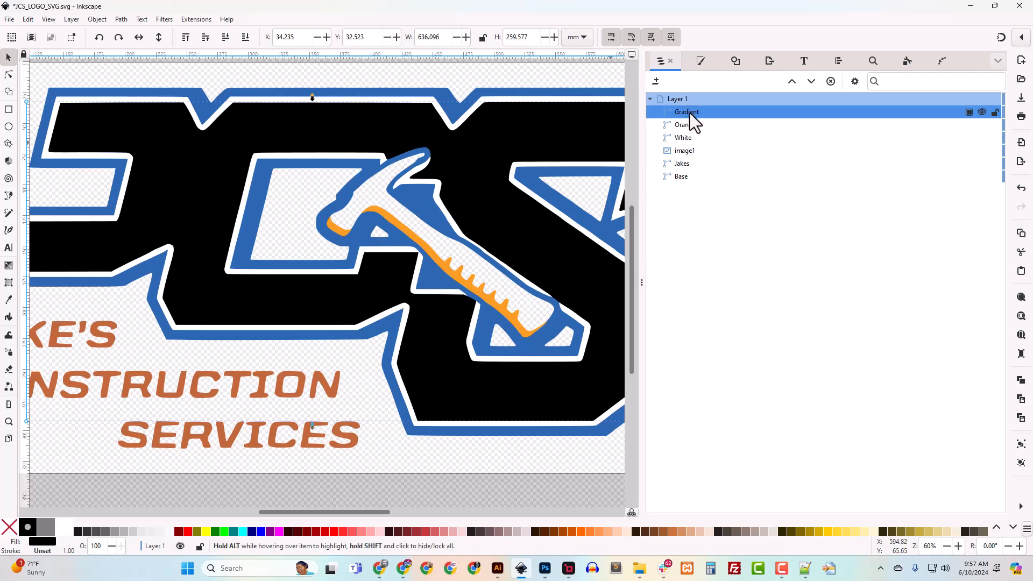
pyautogui.moveTo(692, 114); pyautogui.dragTo(693, 139)
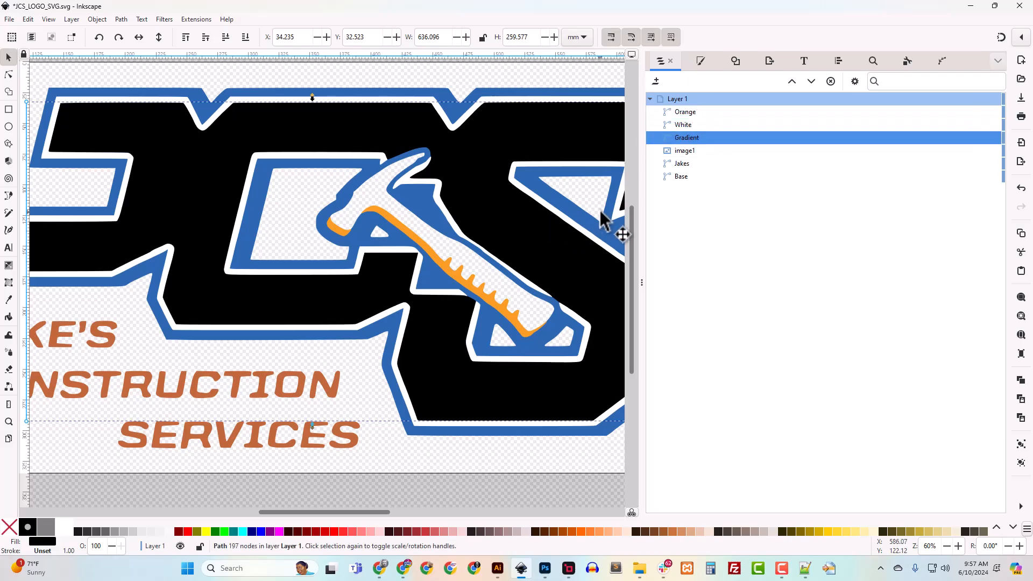
# Deselect the path and examine how the black letter fill meets the white outline around the S, the hammer and the C.
pyautogui.click(371, 373)
pyautogui.moveTo(492, 447); pyautogui.dragTo(346, 467)
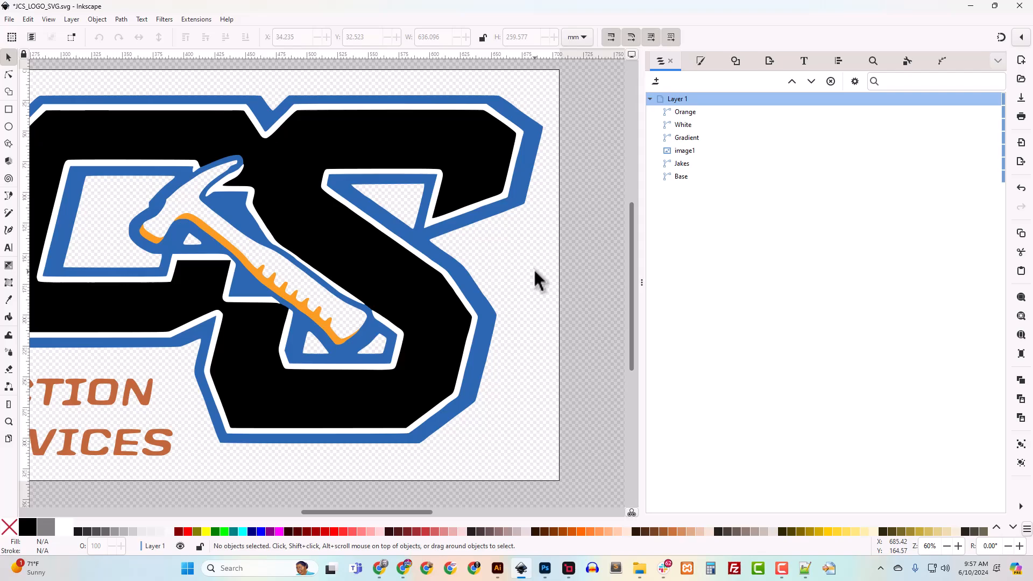
pyautogui.press('+')
pyautogui.press('+')
pyautogui.scroll(2, 535, 281)
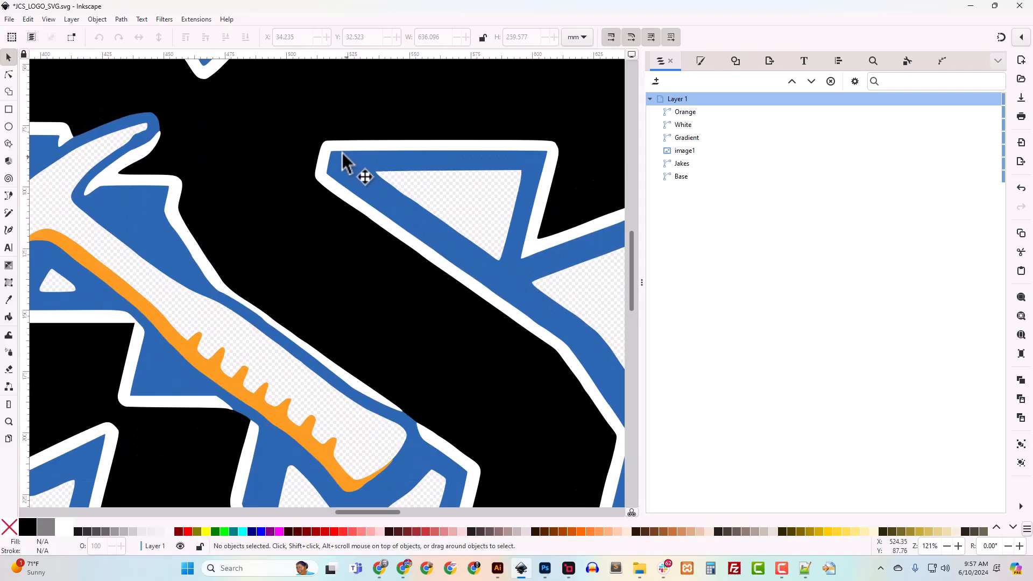
pyautogui.moveTo(285, 263); pyautogui.dragTo(491, 354)
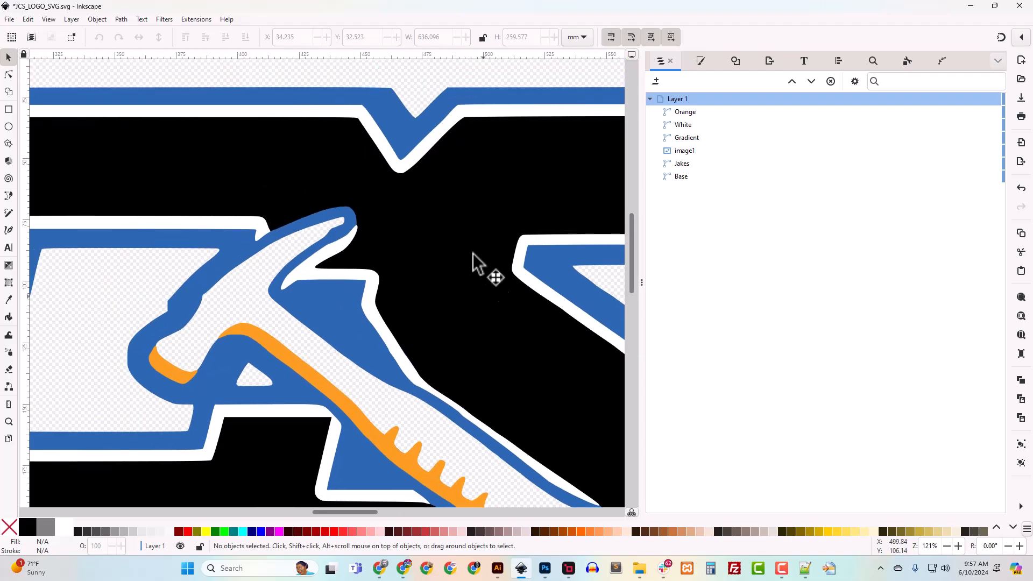
pyautogui.scroll(2, 410, 256)
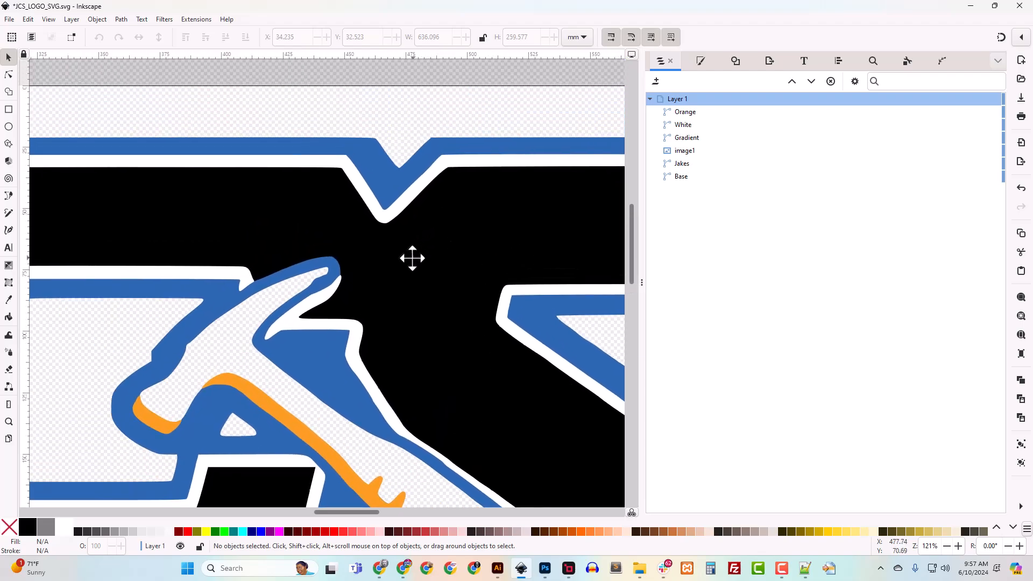
pyautogui.press('+')
pyautogui.press('+')
pyautogui.moveTo(413, 246); pyautogui.dragTo(516, 186)
pyautogui.moveTo(173, 293); pyautogui.dragTo(422, 187)
pyautogui.press('-')
pyautogui.press('-')
pyautogui.press('-')
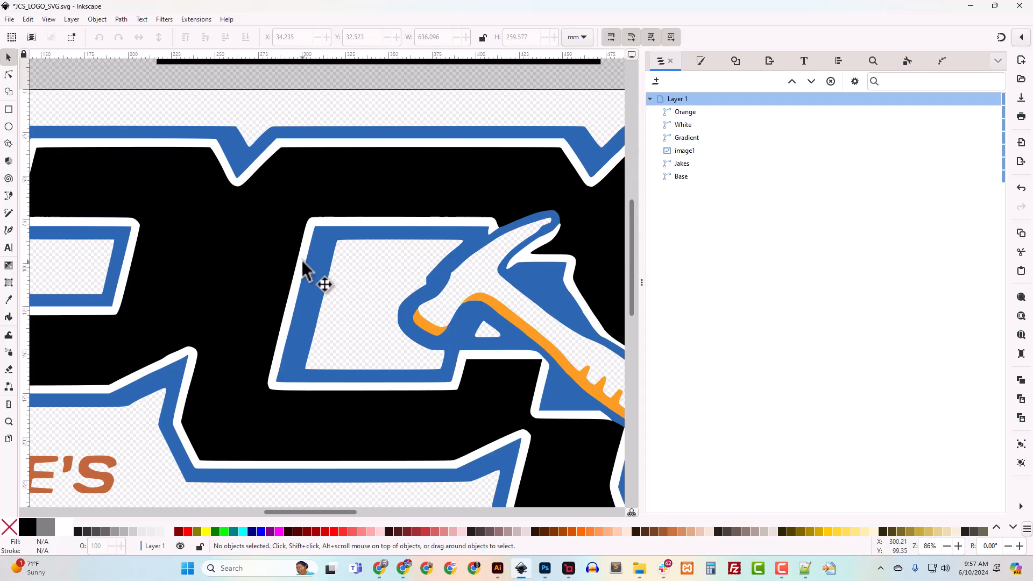
# Delete a surplus node from the White path's slope at the lower peak between J and C, and make its neighbour auto-smooth.
pyautogui.moveTo(218, 366); pyautogui.dragTo(375, 308)
pyautogui.press('+')
pyautogui.press('+')
pyautogui.press('+')
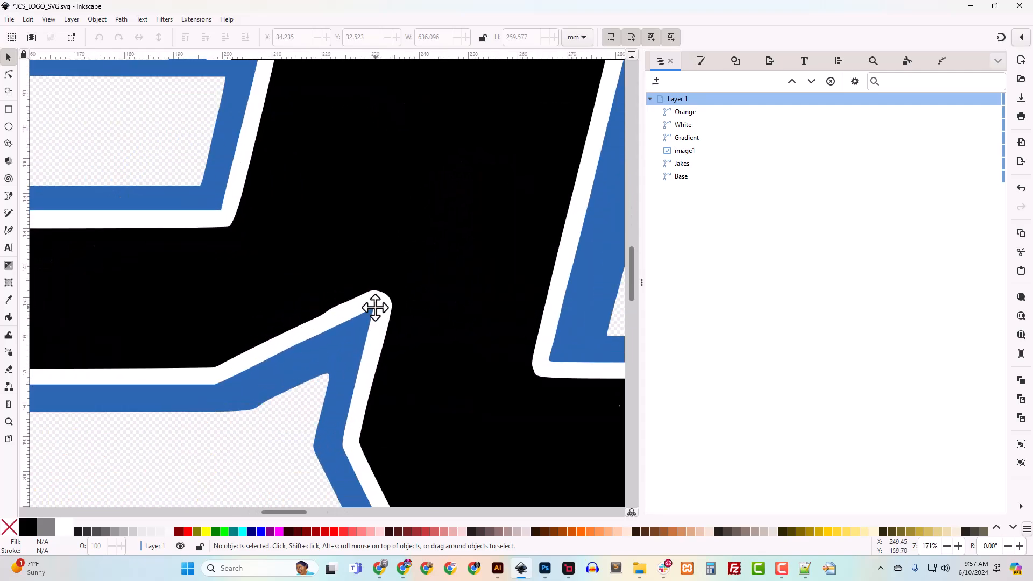
pyautogui.click(342, 320)
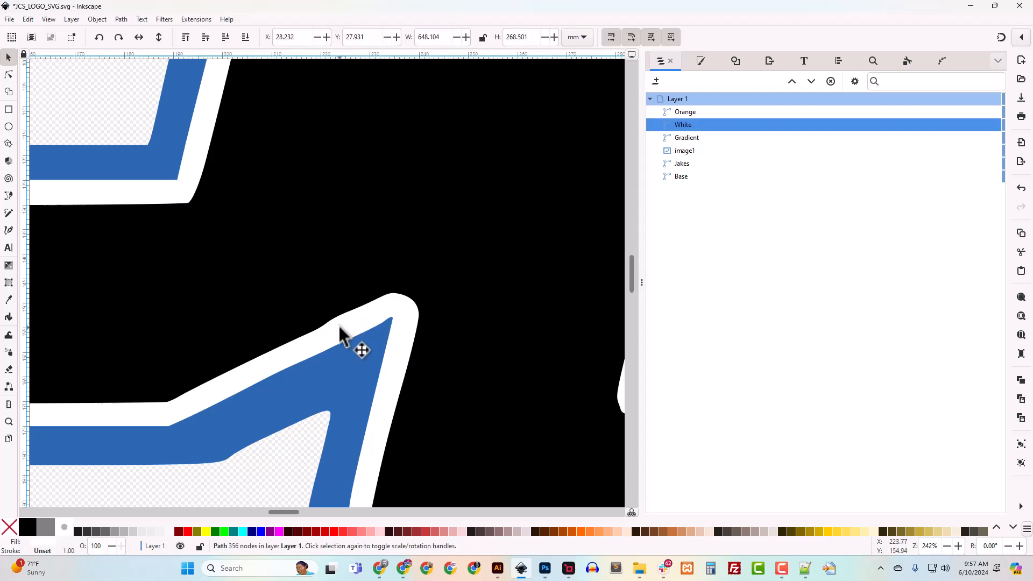
pyautogui.click(8, 75)
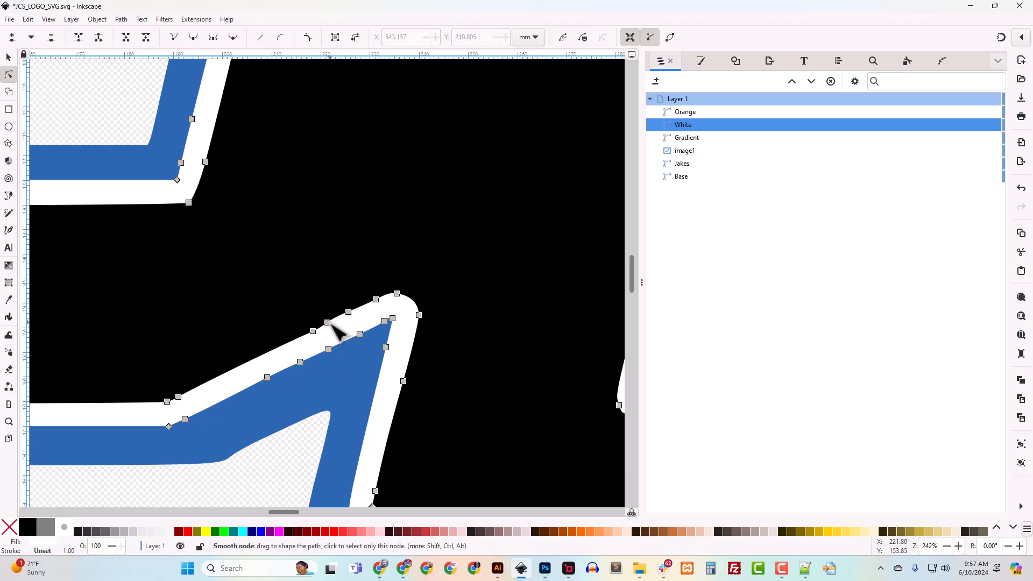
pyautogui.click(349, 312)
pyautogui.press('Delete')
pyautogui.click(327, 323)
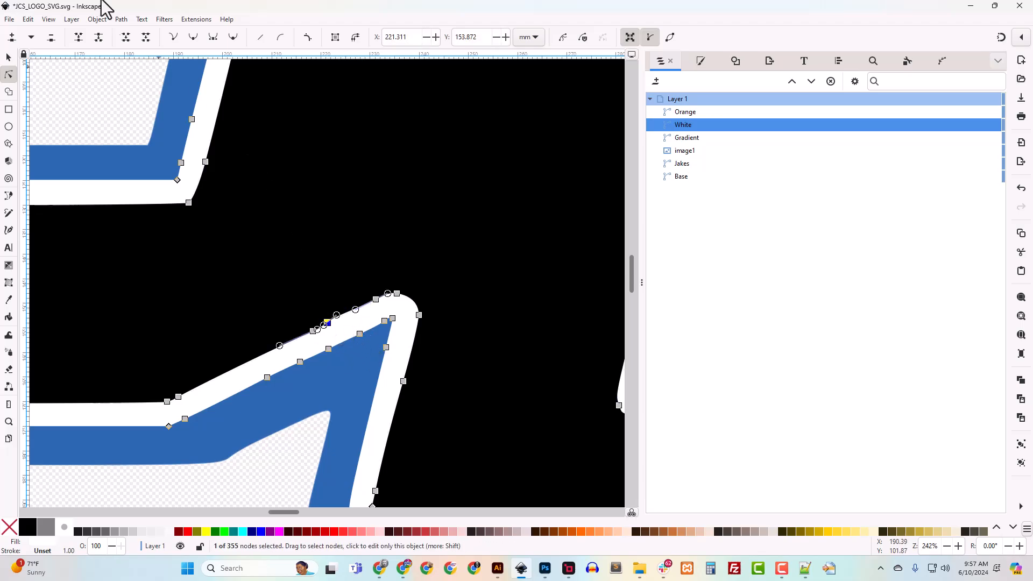
pyautogui.click(232, 37)
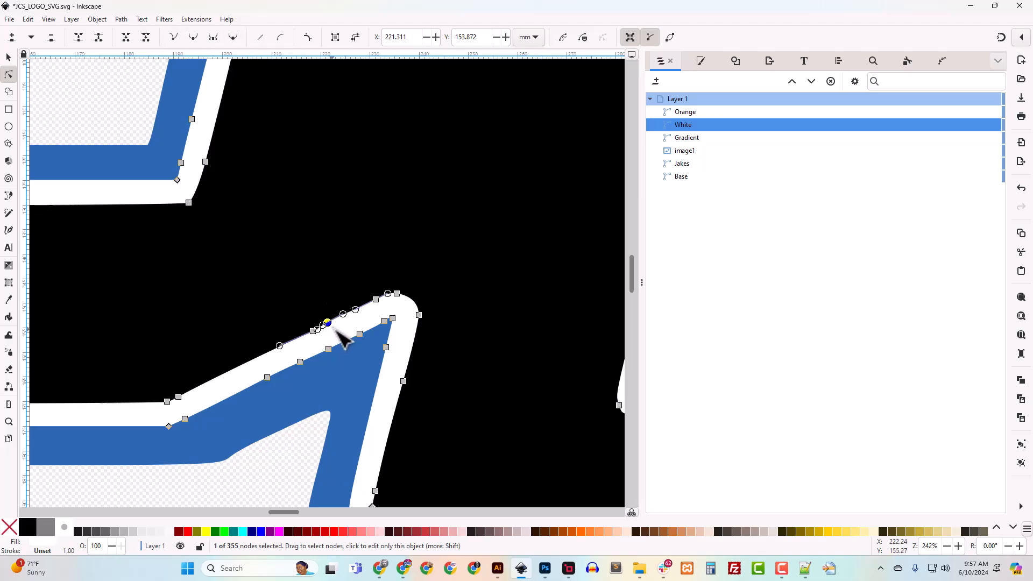
# Compare the Gradient and White nodes on that slope, thin out the White path further and return to object selection.
pyautogui.click(336, 288)
pyautogui.click(331, 322)
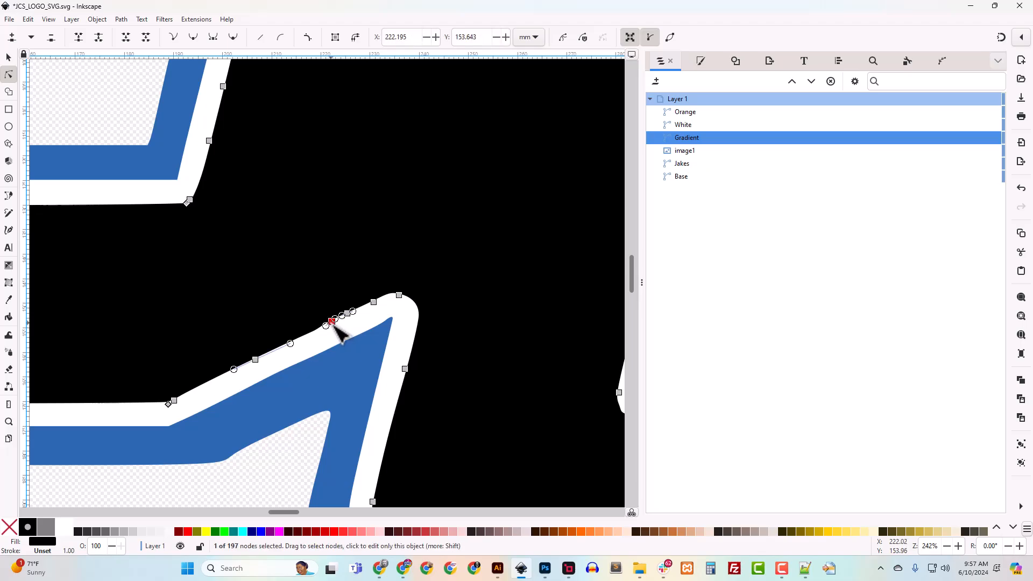
pyautogui.click(340, 331)
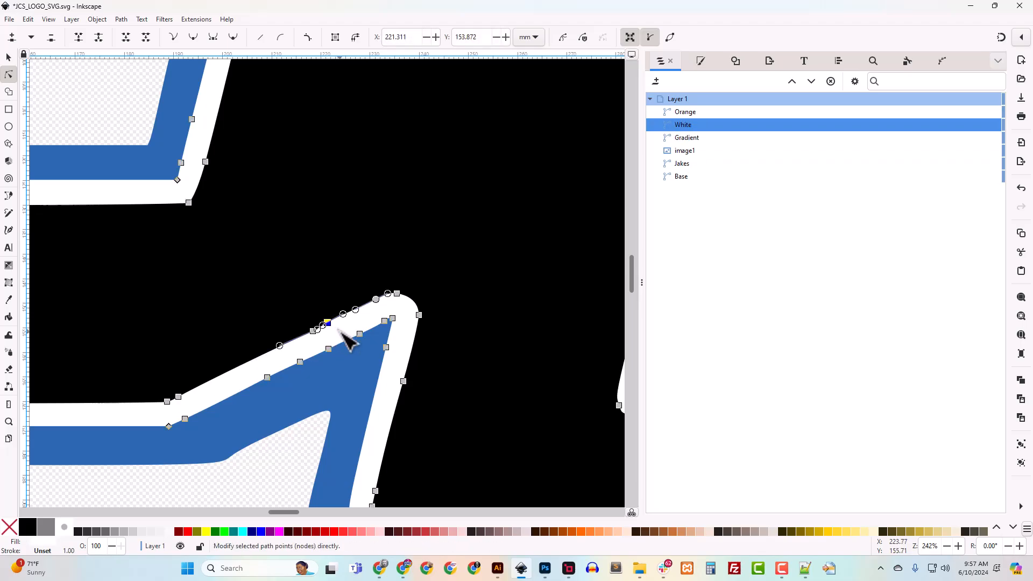
pyautogui.click(8, 57)
pyautogui.scroll(-5, 267, 207)
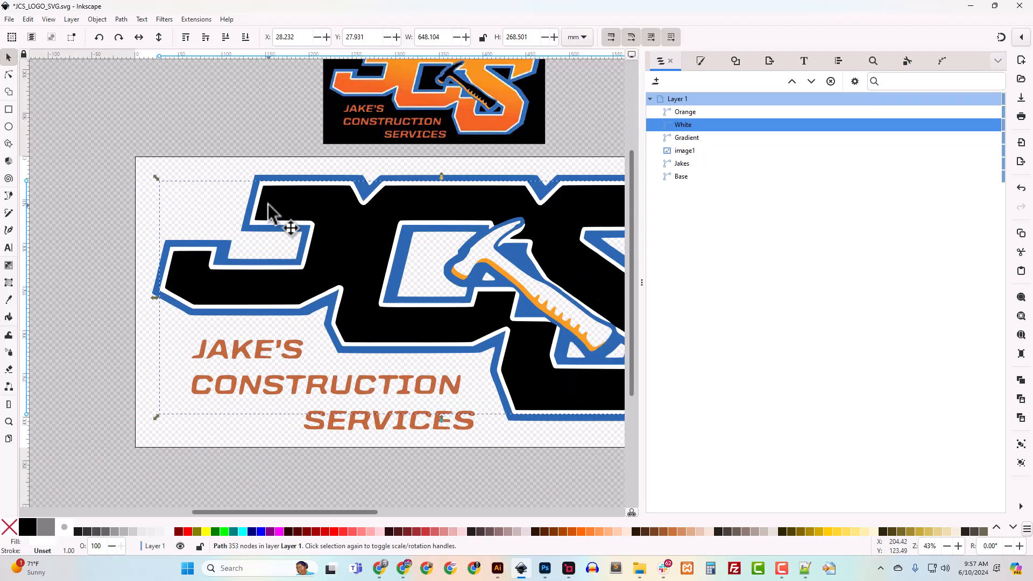
# Give the Gradient path a linear gradient fill, then deselect and reselect it to check the result.
pyautogui.hscroll(5, 350, 289)
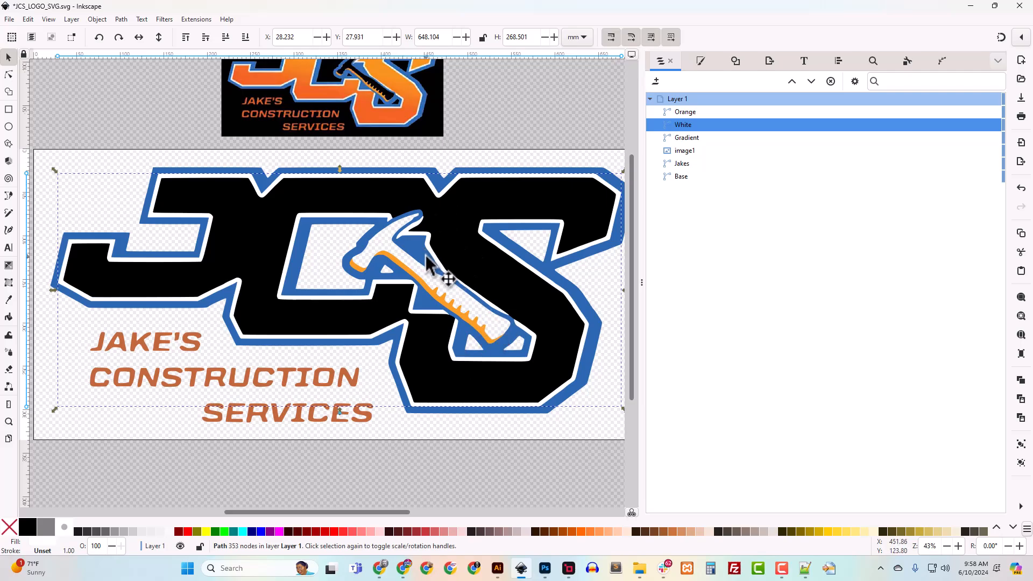
pyautogui.scroll(1, 428, 272)
pyautogui.scroll(2, 428, 272)
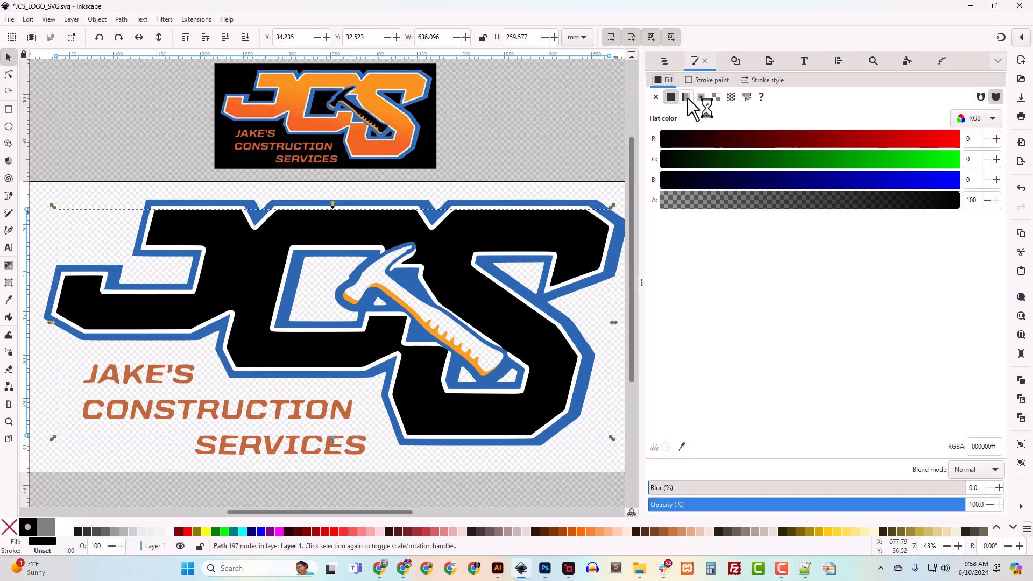
pyautogui.click(686, 97)
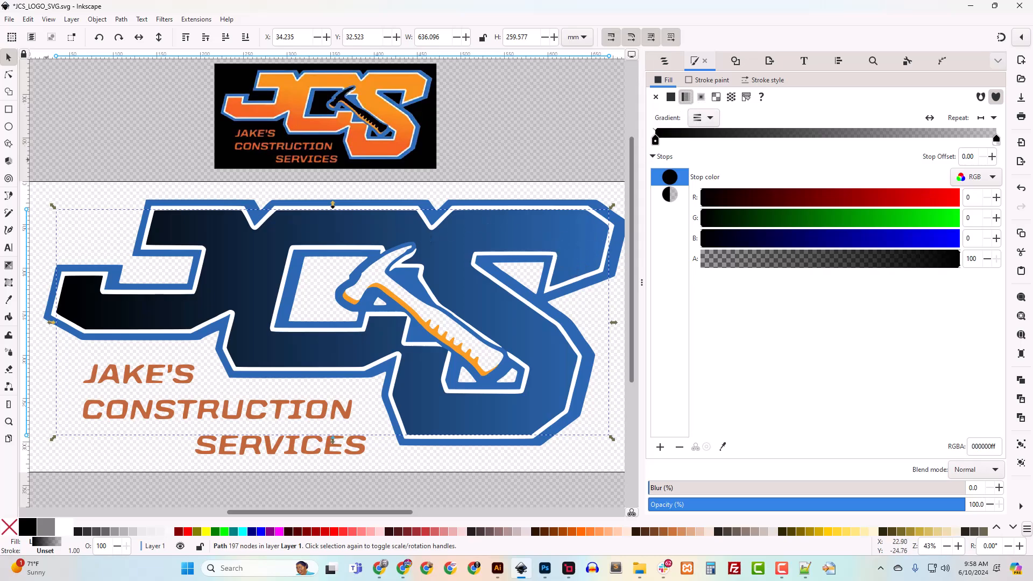
pyautogui.press('Escape')
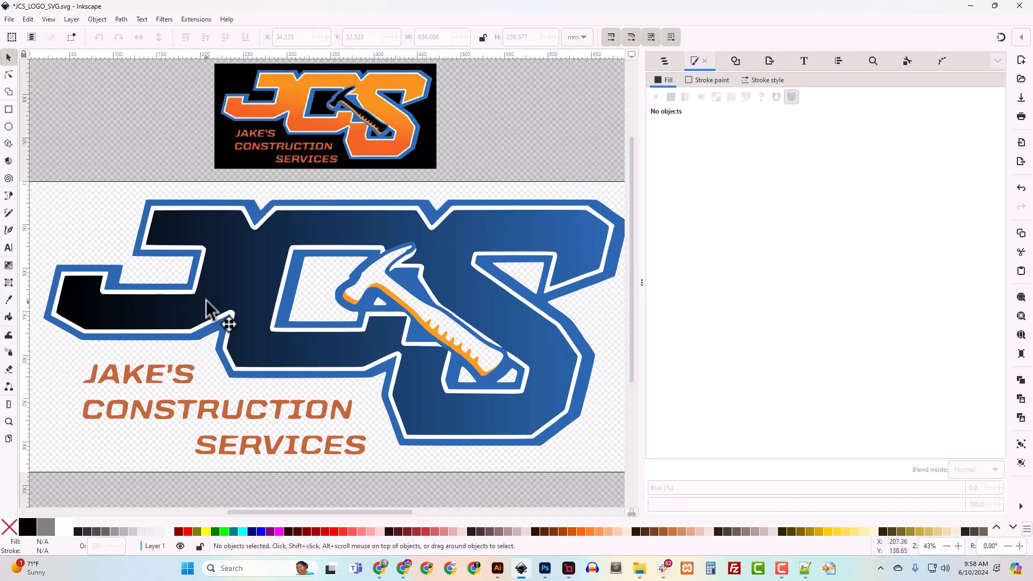
pyautogui.click(48, 299)
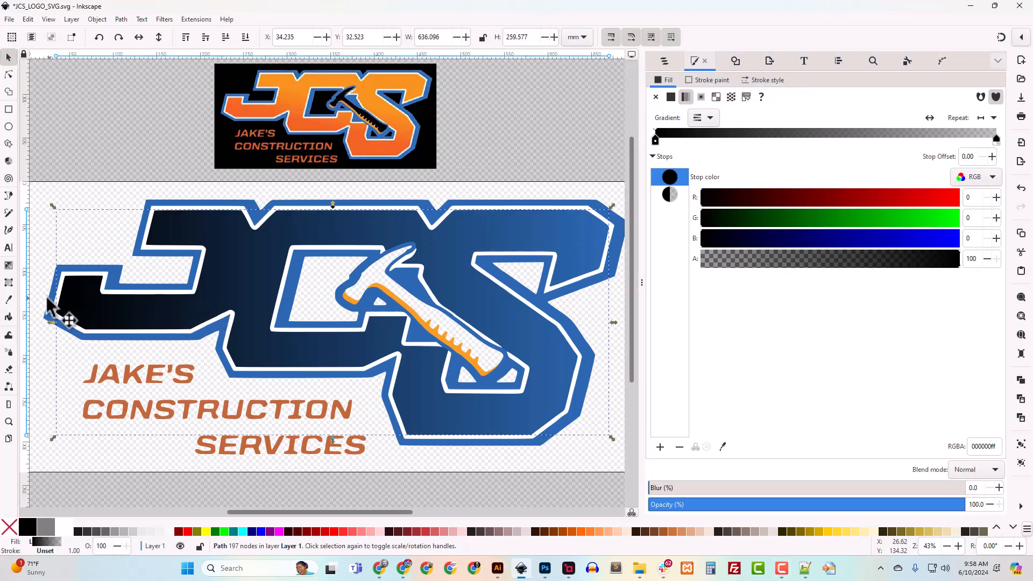
# With the Gradient tool, run the linear gradient steeply upward from the C's lower edge to the letters' top edge near the J–C notch.
pyautogui.click(8, 265)
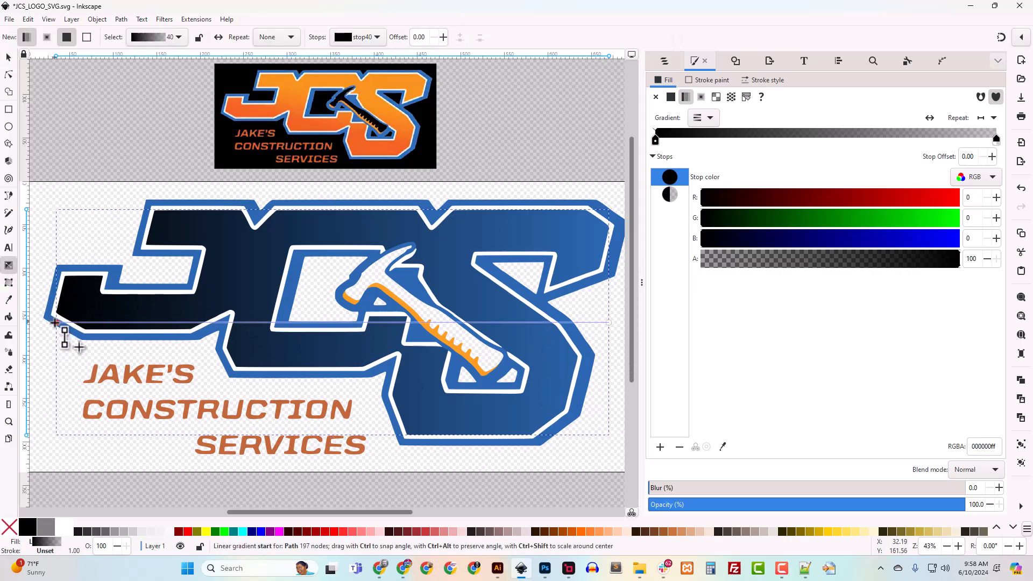
pyautogui.moveTo(55, 323); pyautogui.dragTo(247, 367)
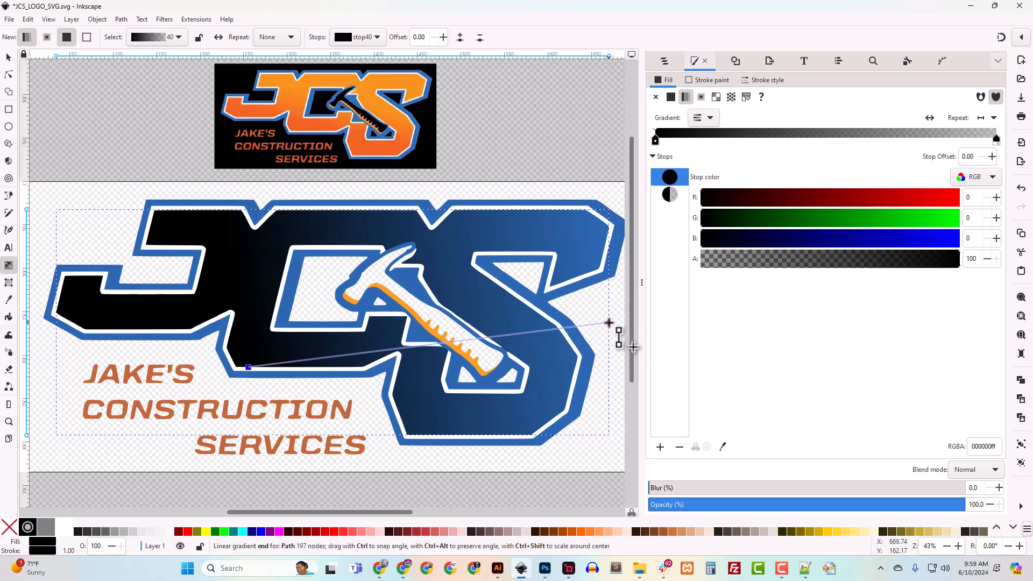
pyautogui.moveTo(609, 318); pyautogui.dragTo(326, 200)
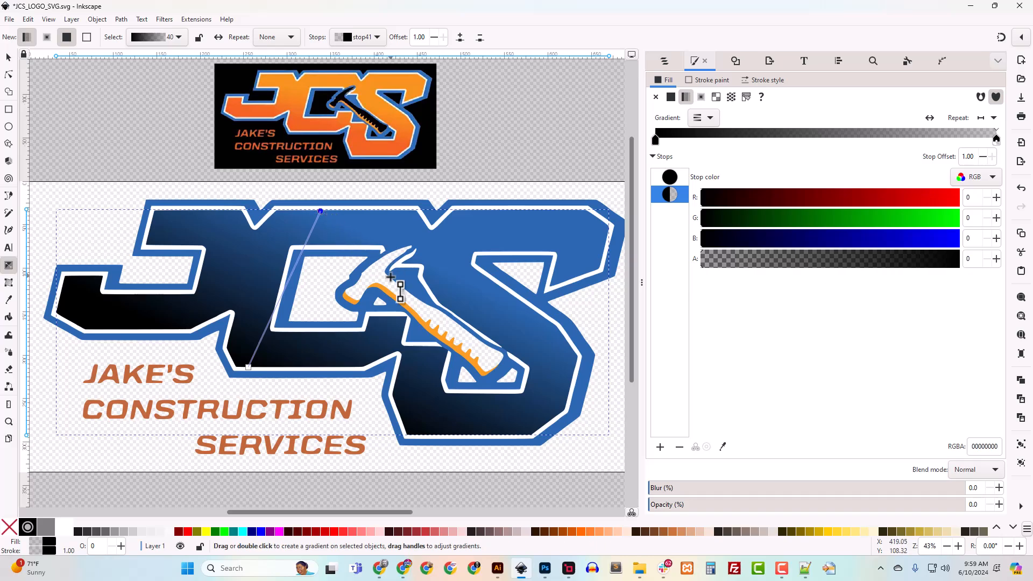
pyautogui.moveTo(321, 212); pyautogui.dragTo(290, 210)
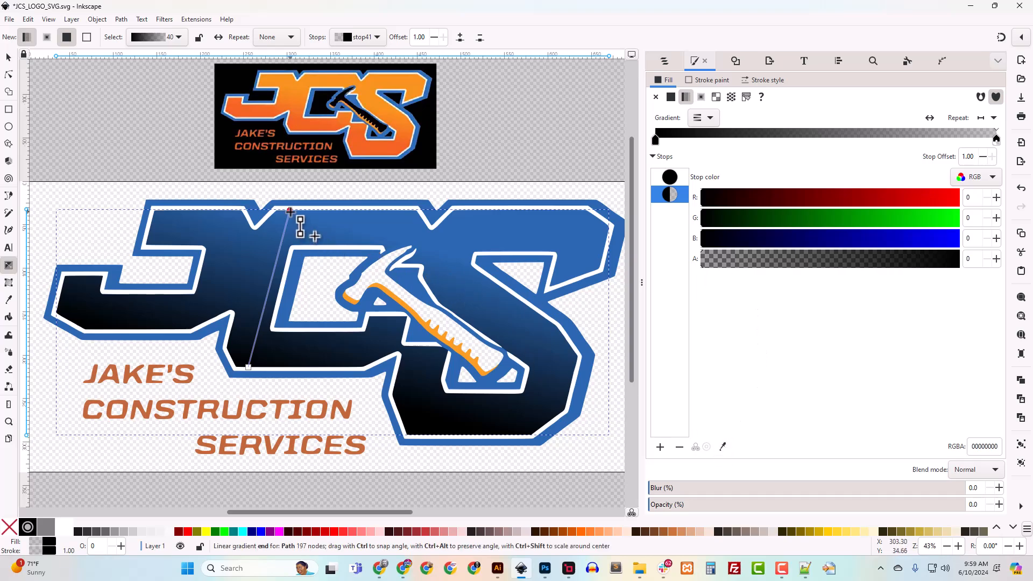
# Sample the reference logo's colours for the gradient stops: fa9310 for the upper end and f15f26 for the lower start.
pyautogui.click(723, 446)
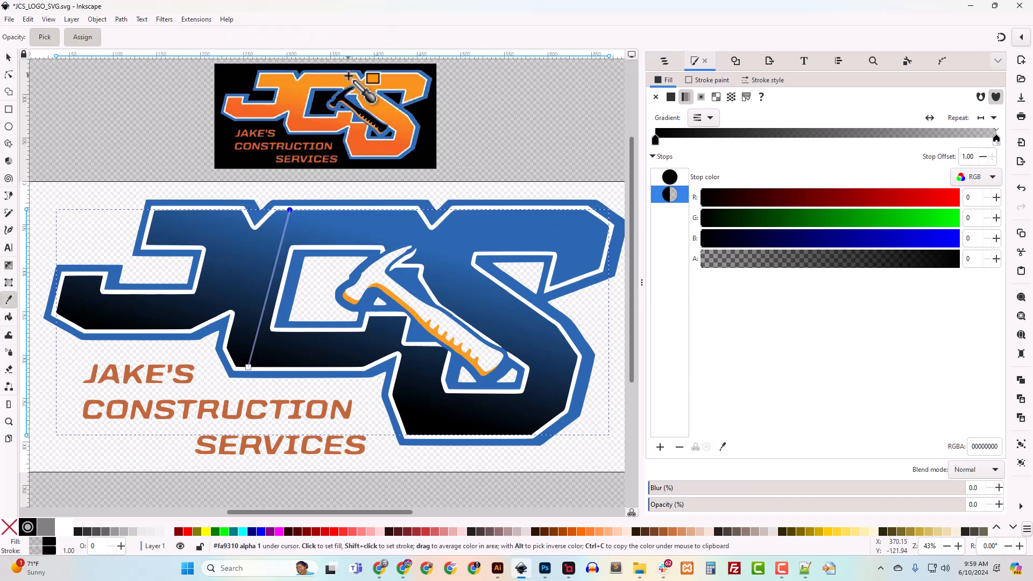
pyautogui.click(348, 76)
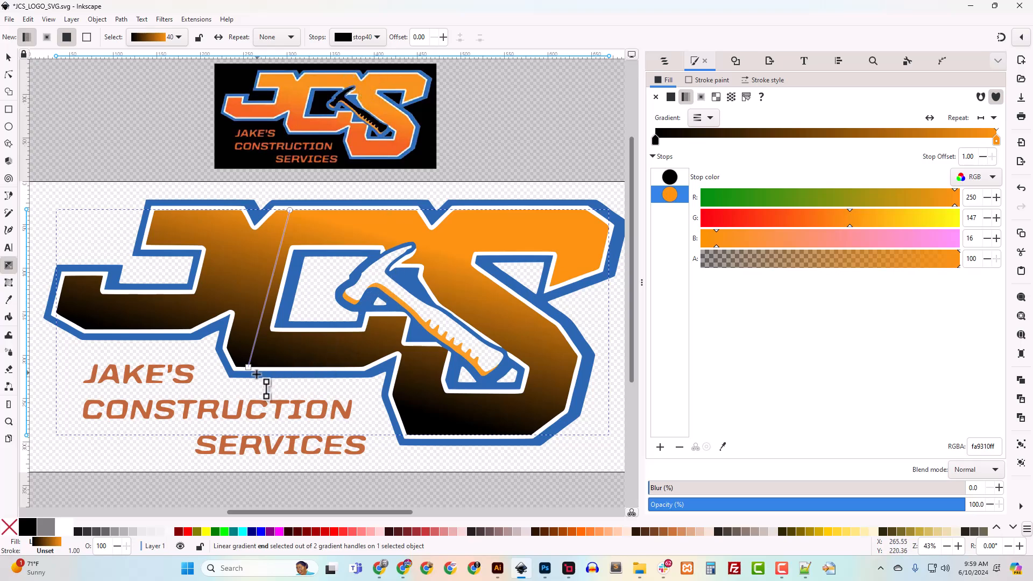
pyautogui.click(249, 369)
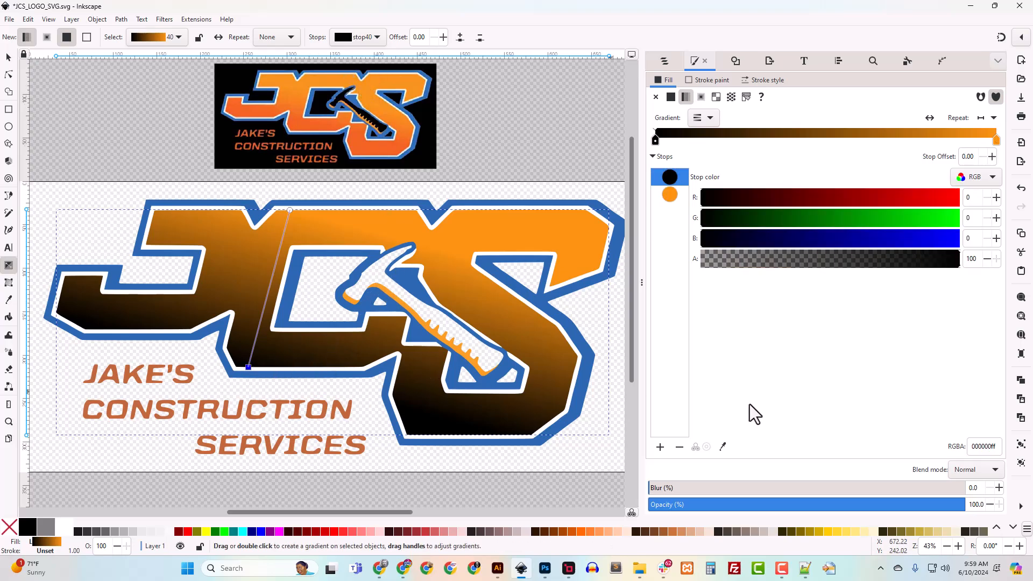
pyautogui.click(722, 446)
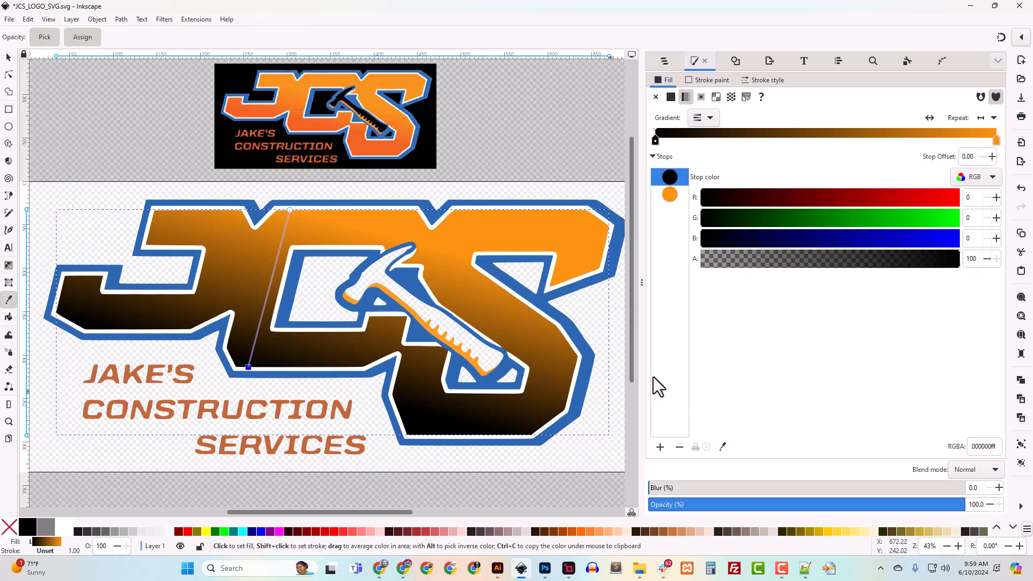
pyautogui.click(293, 129)
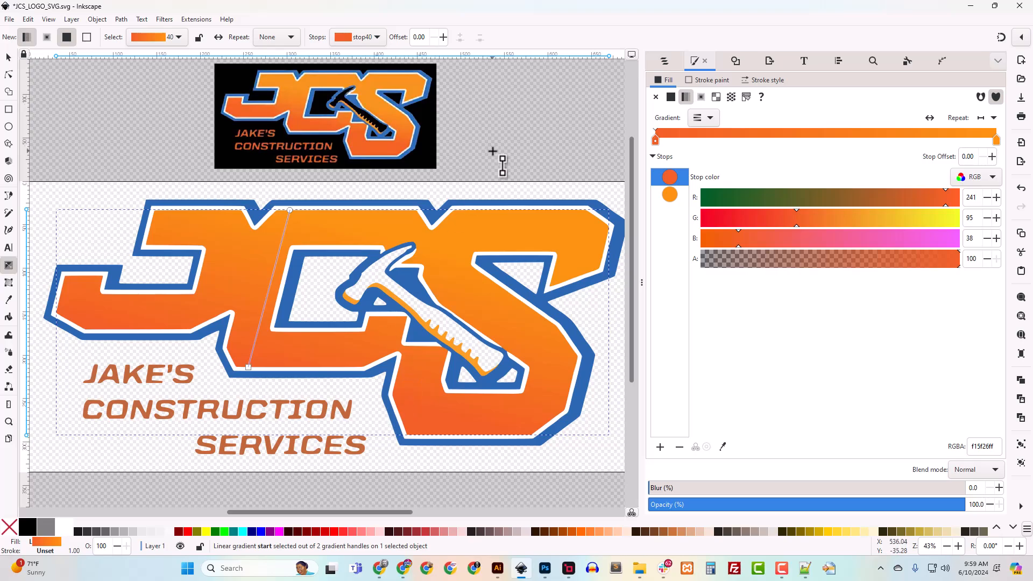
pyautogui.click(8, 57)
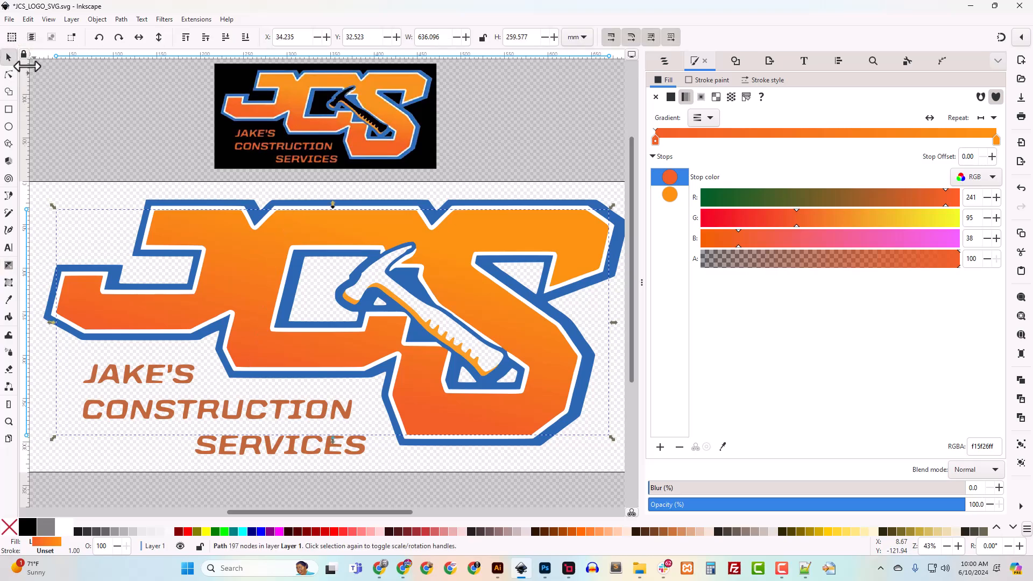
pyautogui.click(505, 137)
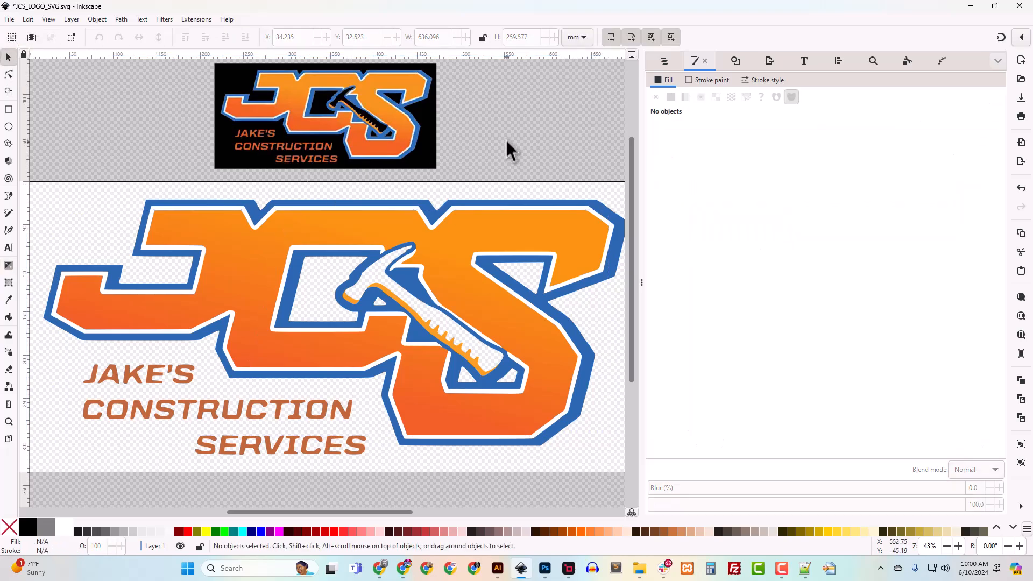
# Delete the embedded reference logo image above the page.
pyautogui.press('-')
pyautogui.click(378, 176)
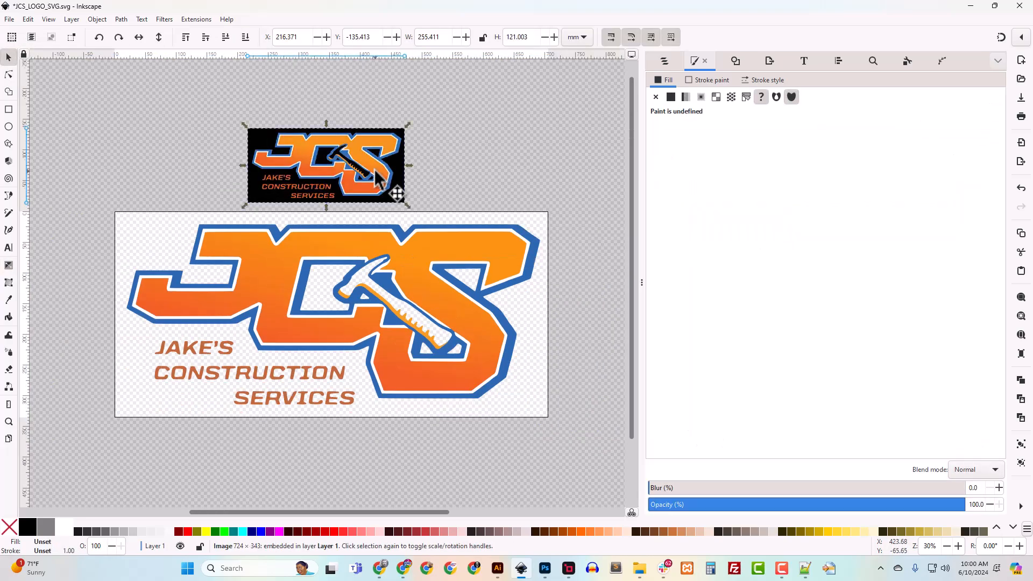
pyautogui.press('Delete')
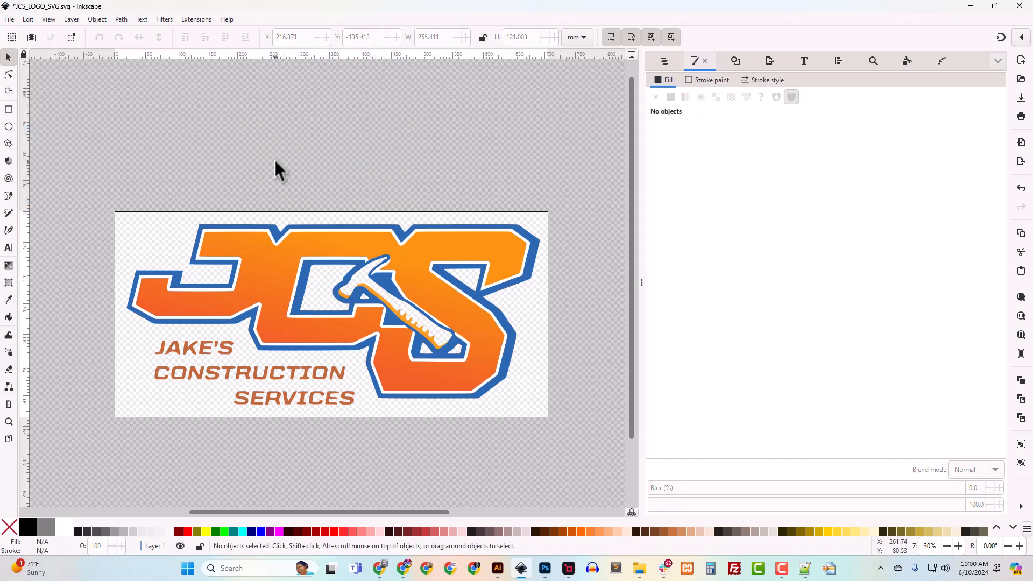
# Resize the page to fit the artwork and save the document.
pyautogui.press('ctrl')
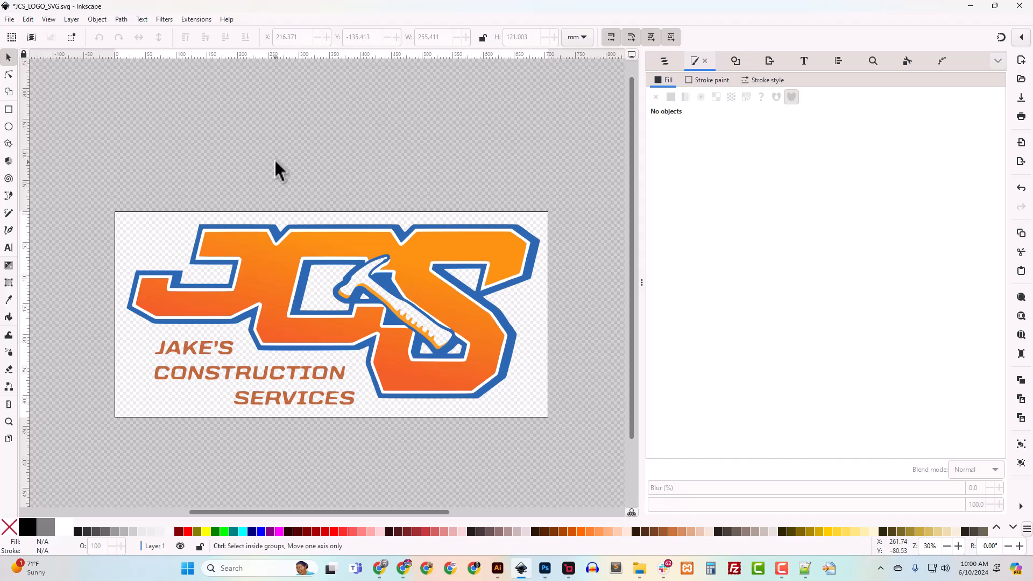
pyautogui.hotkey('ctrl', 'shift', 'r')
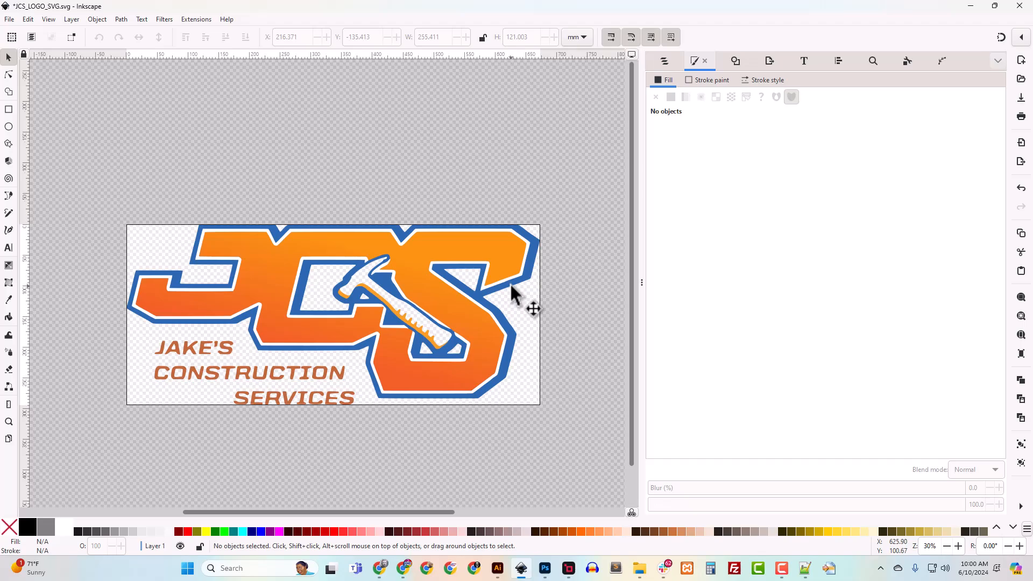
pyautogui.click(9, 19)
pyautogui.click(40, 106)
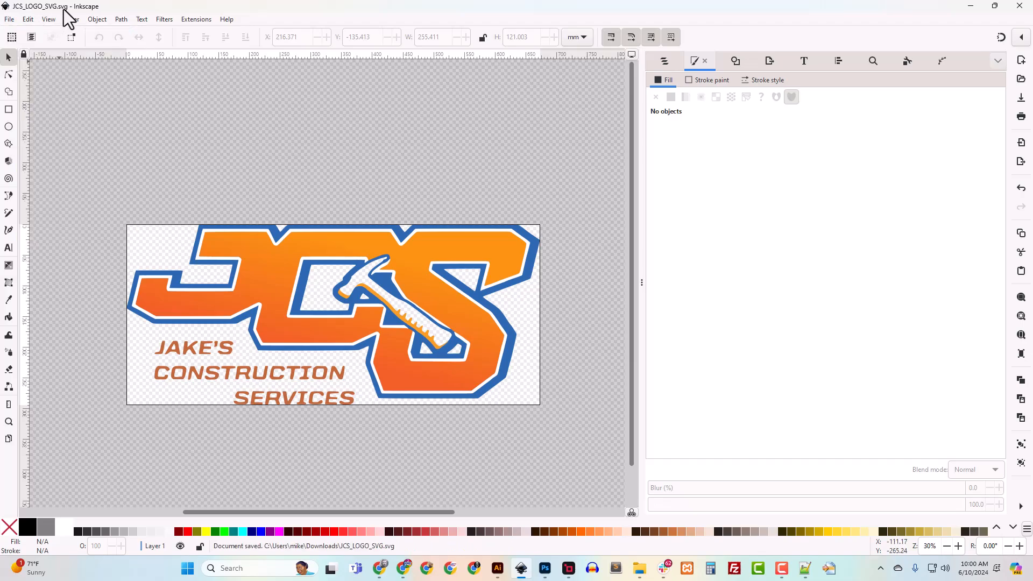
# Export the page as JCS_LOGO_PNG.png in the Downloads folder with a width of 3600 px.
pyautogui.click(768, 63)
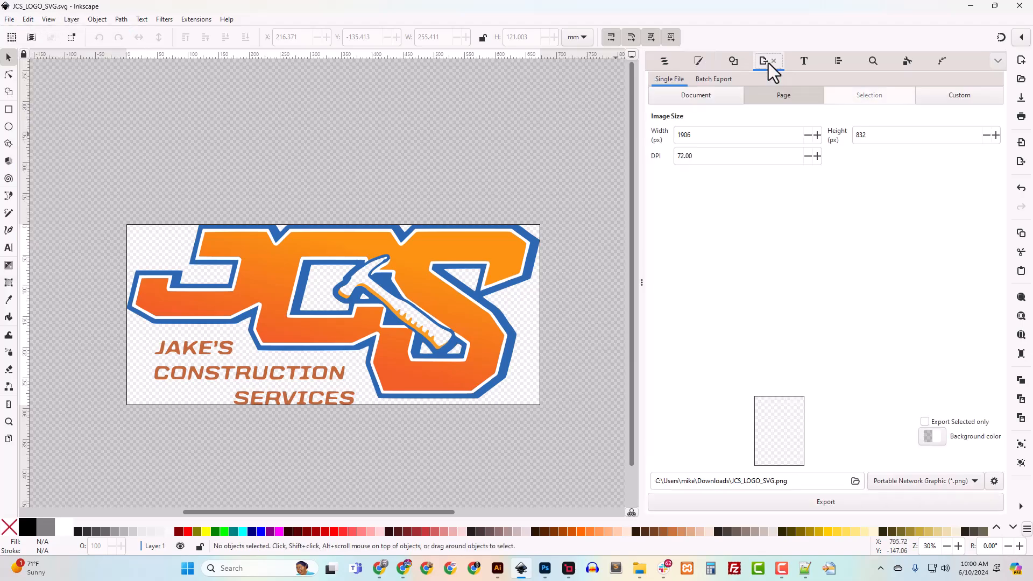
pyautogui.moveTo(702, 136); pyautogui.dragTo(637, 136)
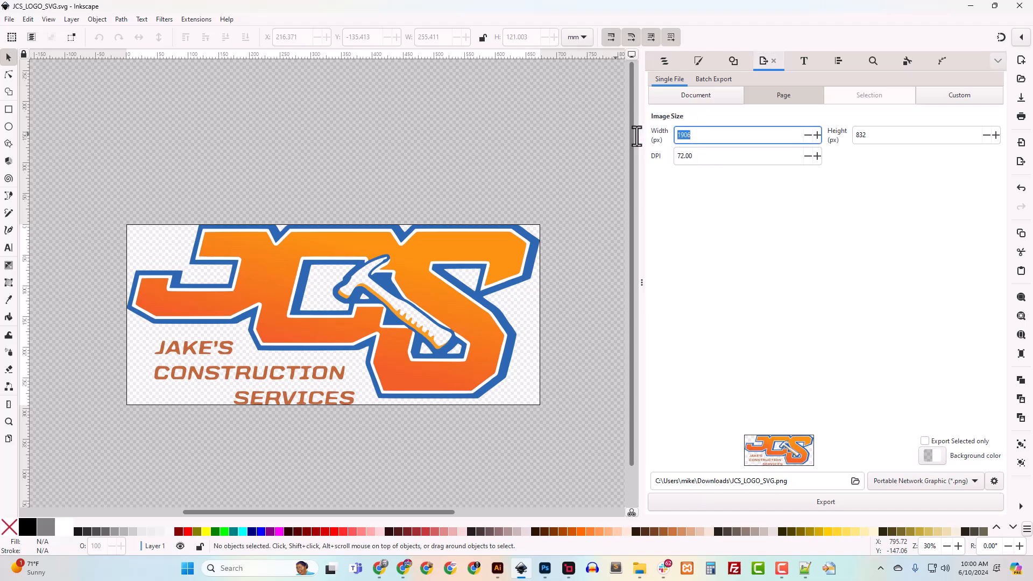
pyautogui.write('3600')
pyautogui.click(905, 135)
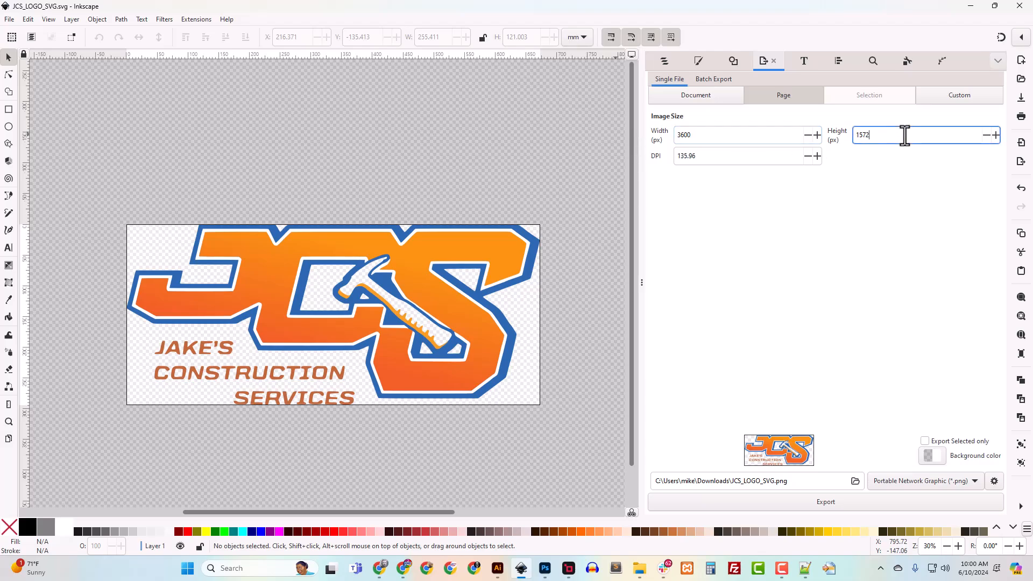
pyautogui.click(776, 480)
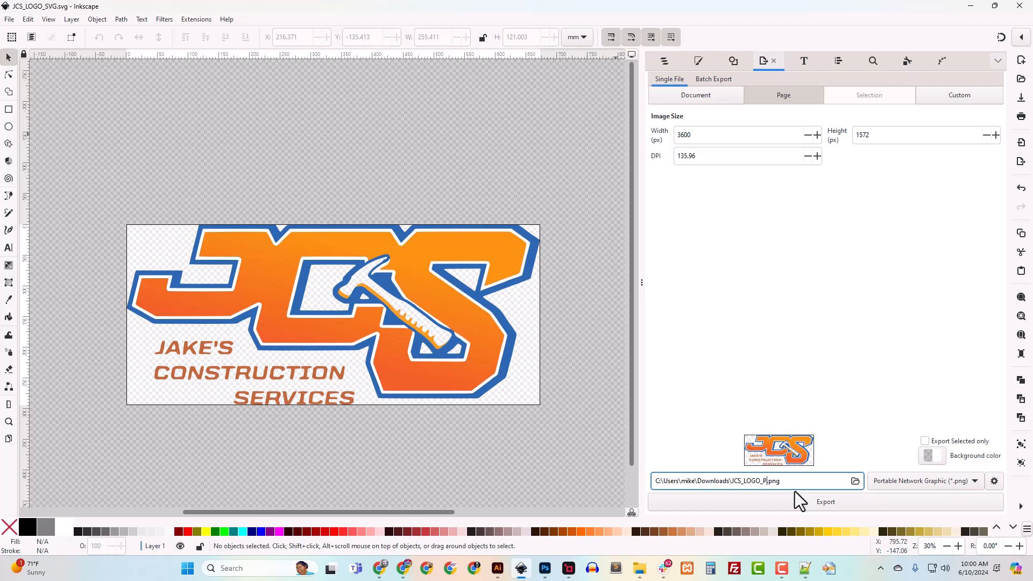
pyautogui.click(831, 502)
# Switch to the Downloads folder in File Explorer, open JCS_LOGO_PNG.png in the image viewer and maximize it.
pyautogui.moveTo(498, 568)
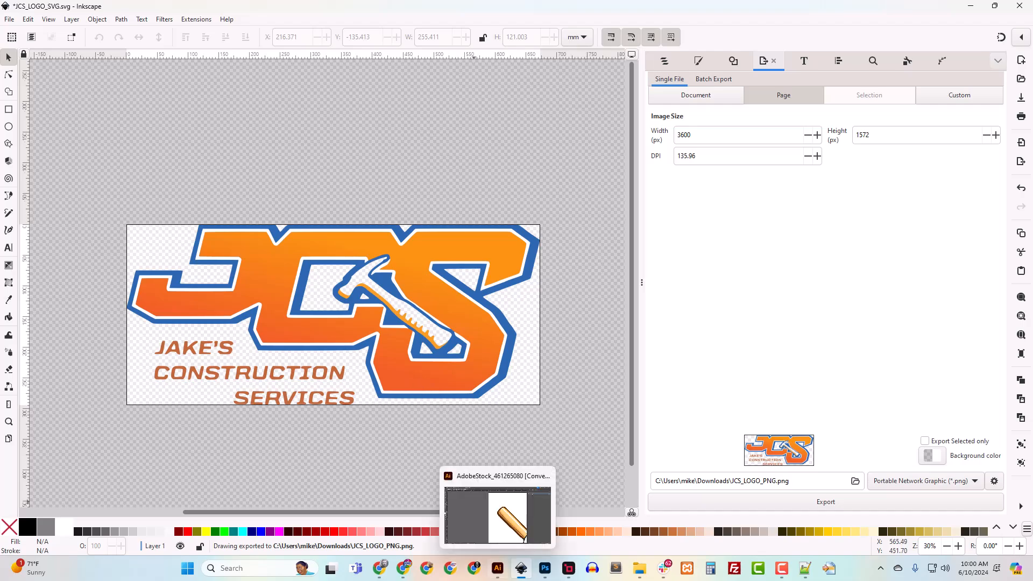
pyautogui.moveTo(640, 568)
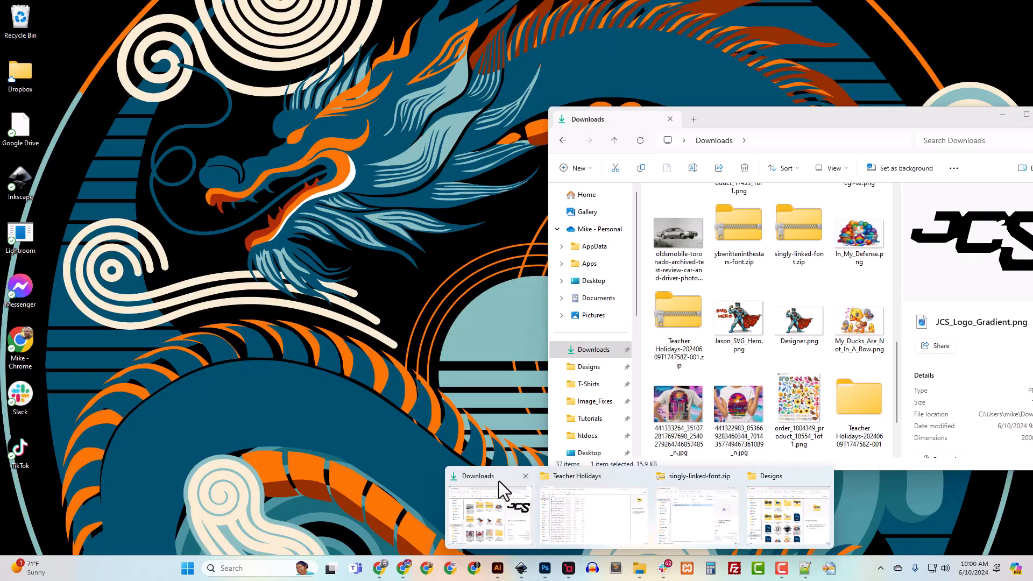
pyautogui.click(498, 481)
pyautogui.moveTo(820, 123); pyautogui.dragTo(398, 99)
pyautogui.scroll(-2, 362, 328)
pyautogui.click(269, 415)
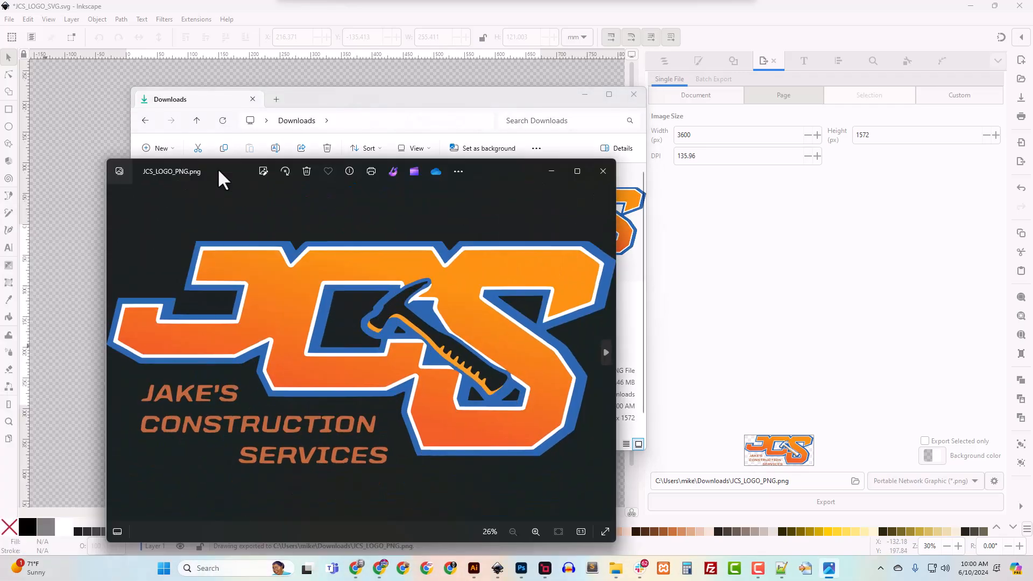
pyautogui.moveTo(217, 170); pyautogui.dragTo(218, 2)
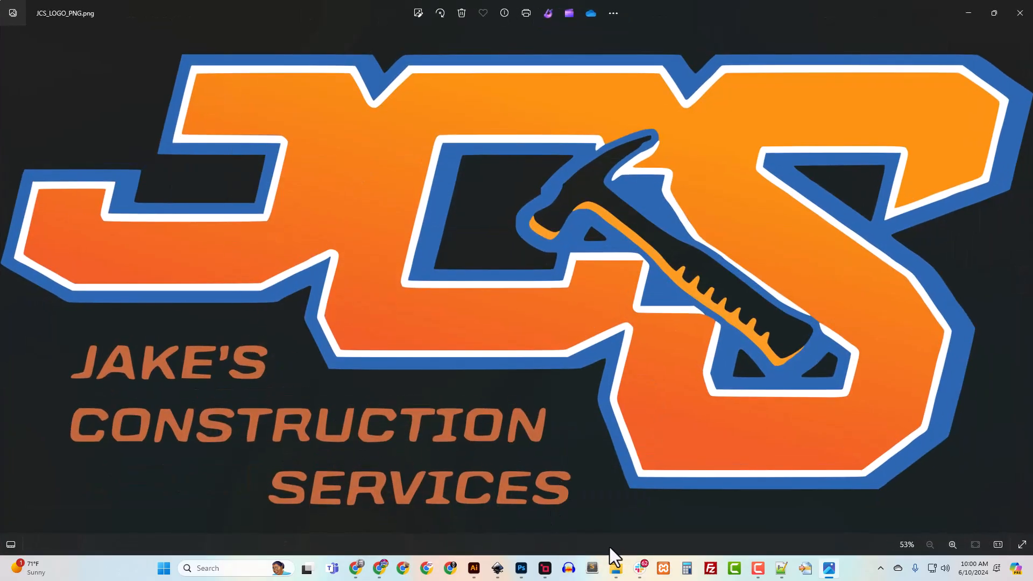
# Open the original Messenger_creation logo from Downloads and magnify it to compare its edges with the exported logo behind it.
pyautogui.moveTo(616, 567)
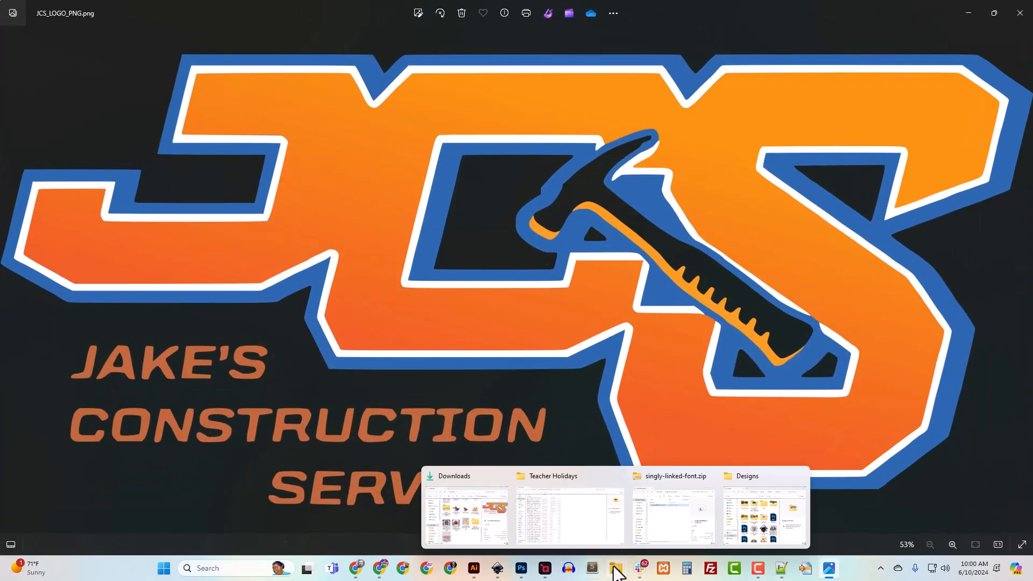
pyautogui.click(458, 479)
pyautogui.scroll(5, 334, 371)
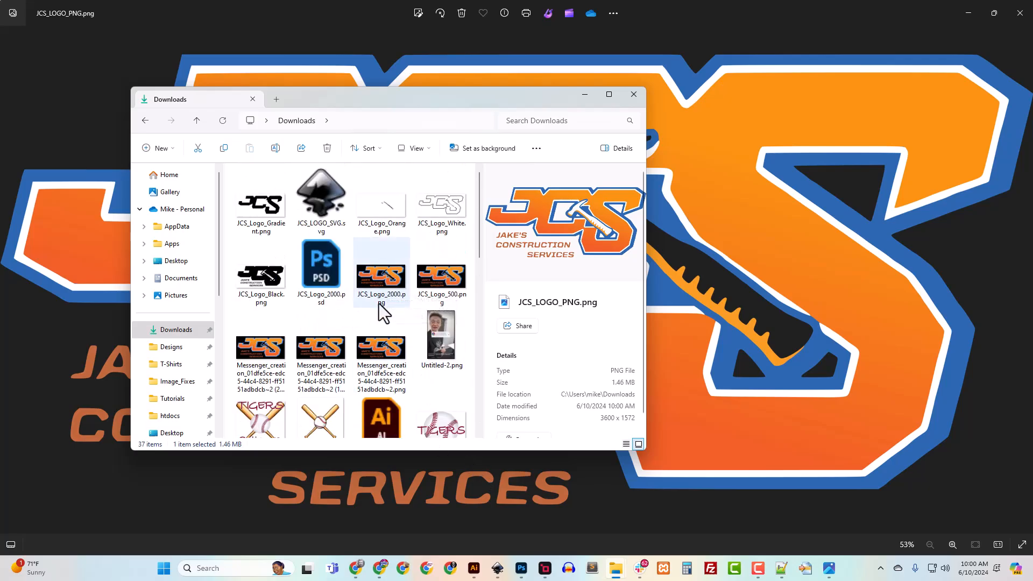
pyautogui.click(275, 359)
pyautogui.doubleClick(287, 359)
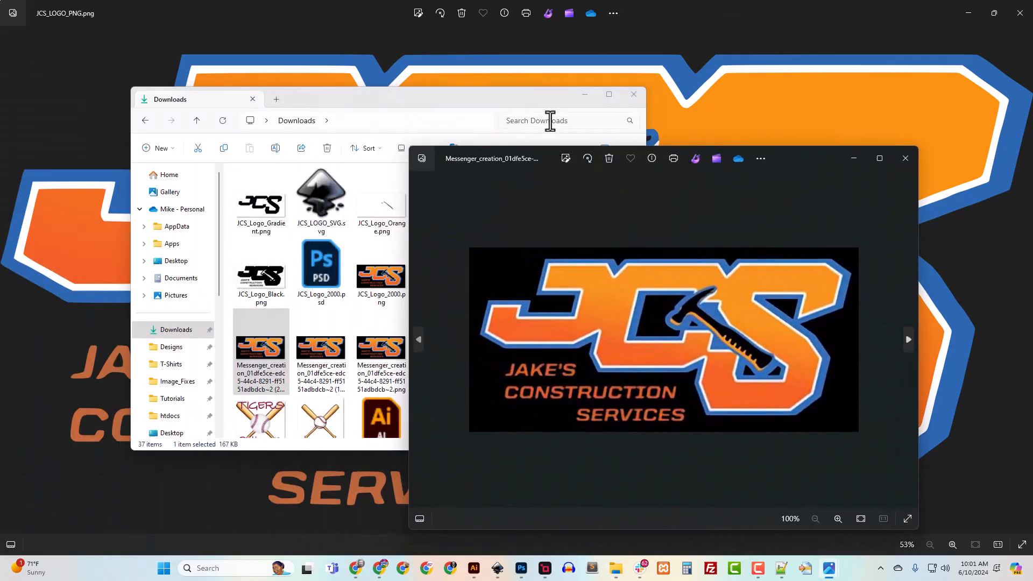
pyautogui.click(584, 97)
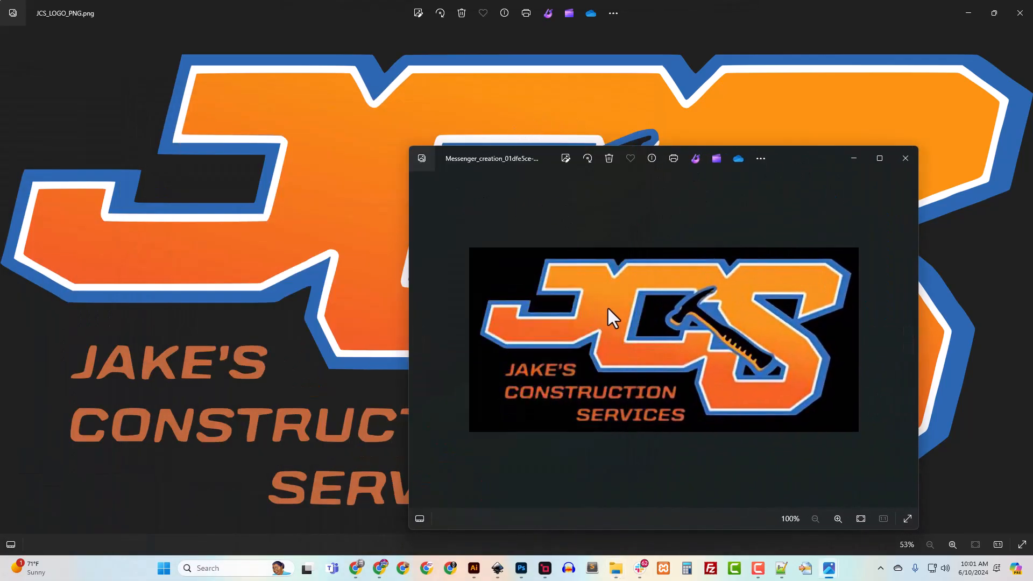
pyautogui.scroll(3, 619, 329)
pyautogui.scroll(5, 624, 336)
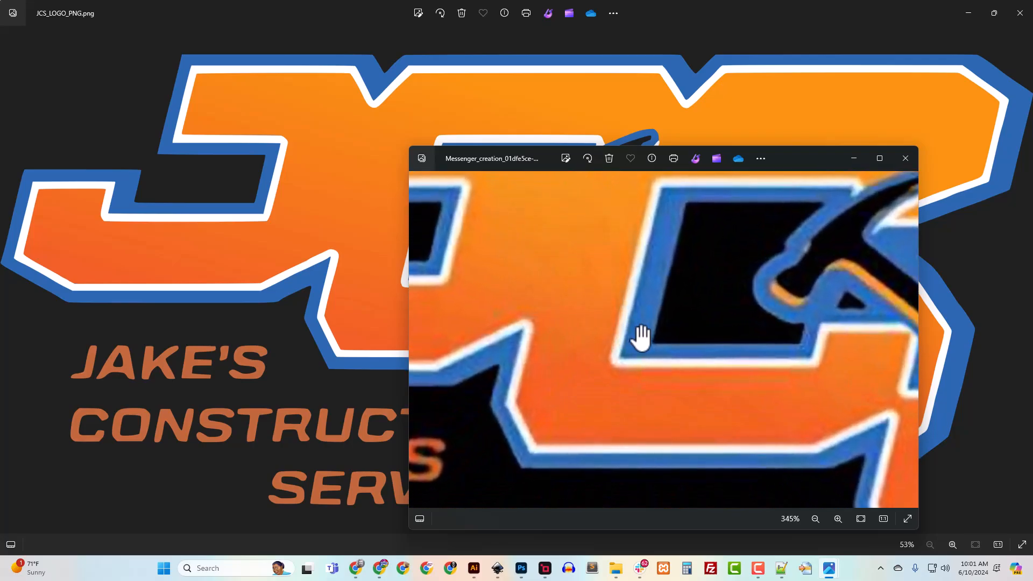
pyautogui.moveTo(779, 157); pyautogui.dragTo(441, 146)
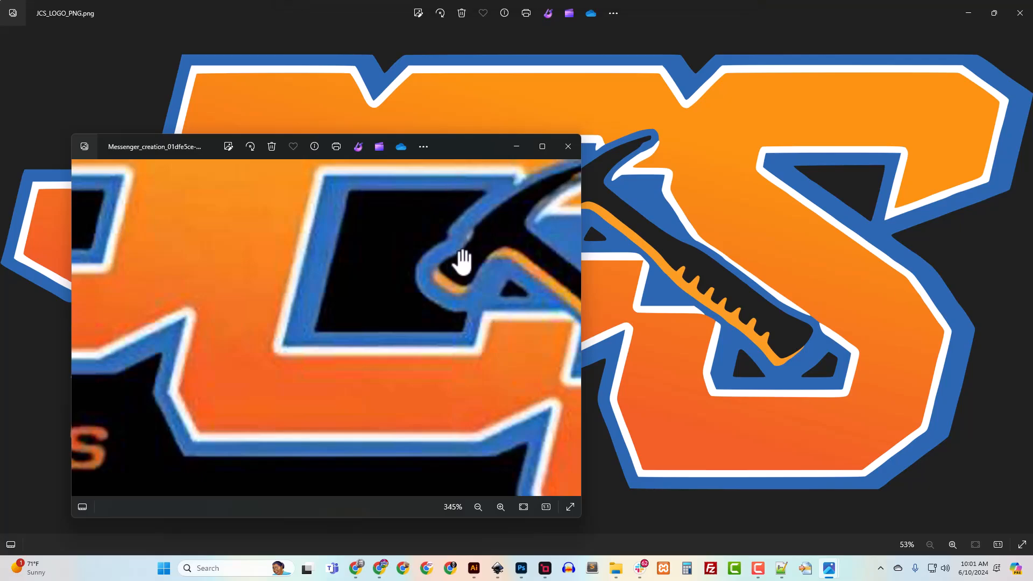
# Close the original image and inspect the exported logo's hammer head and C outline up close.
pyautogui.click(568, 146)
pyautogui.scroll(5, 618, 254)
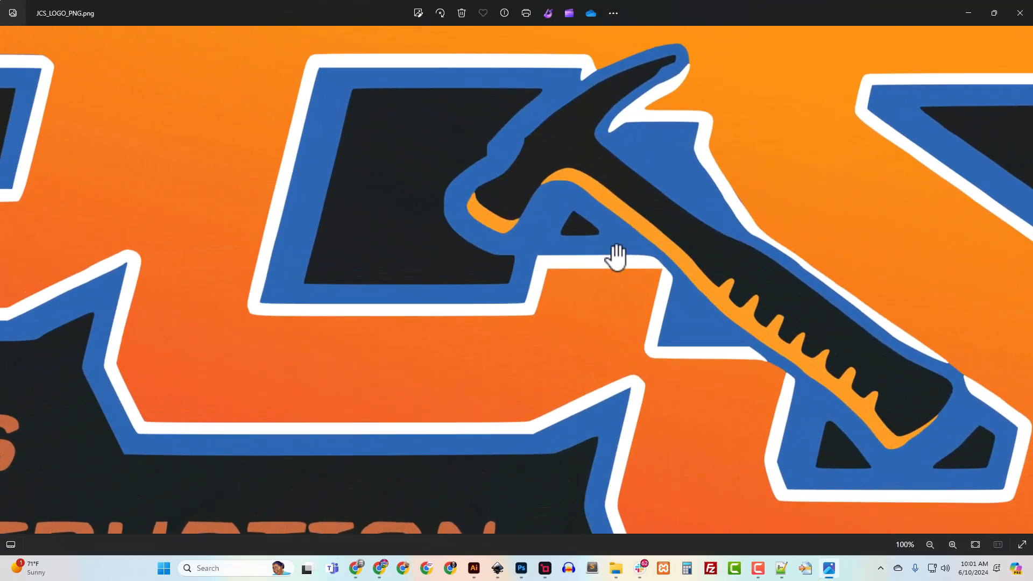
pyautogui.moveTo(557, 242); pyautogui.dragTo(613, 342)
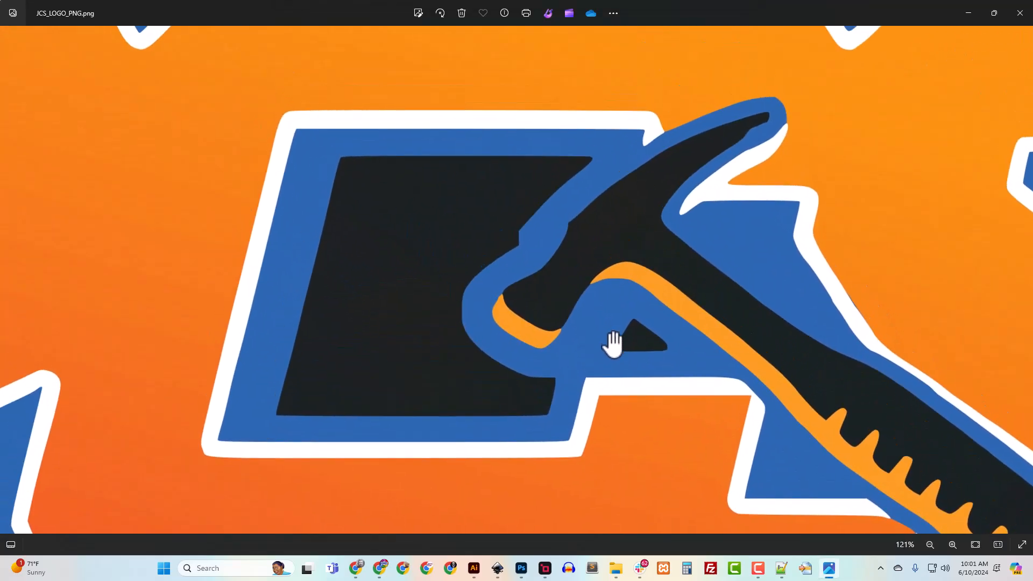